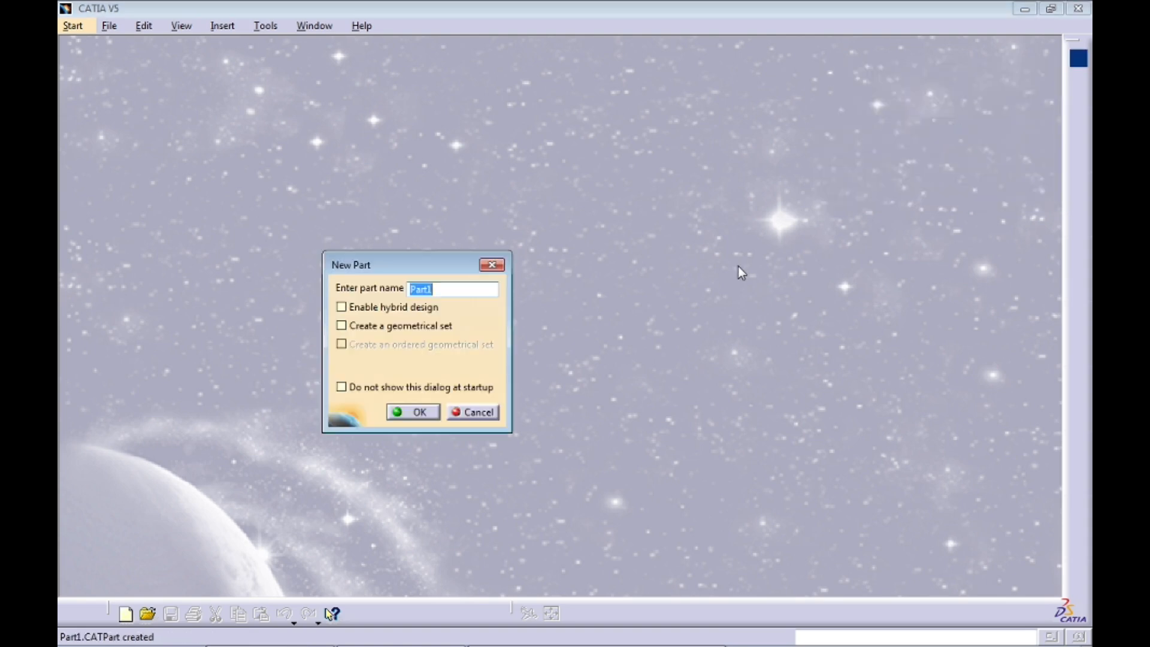
# Name the new part 91 and create it without hybrid design or a geometrical set
pyautogui.write('91')
pyautogui.press('Return')
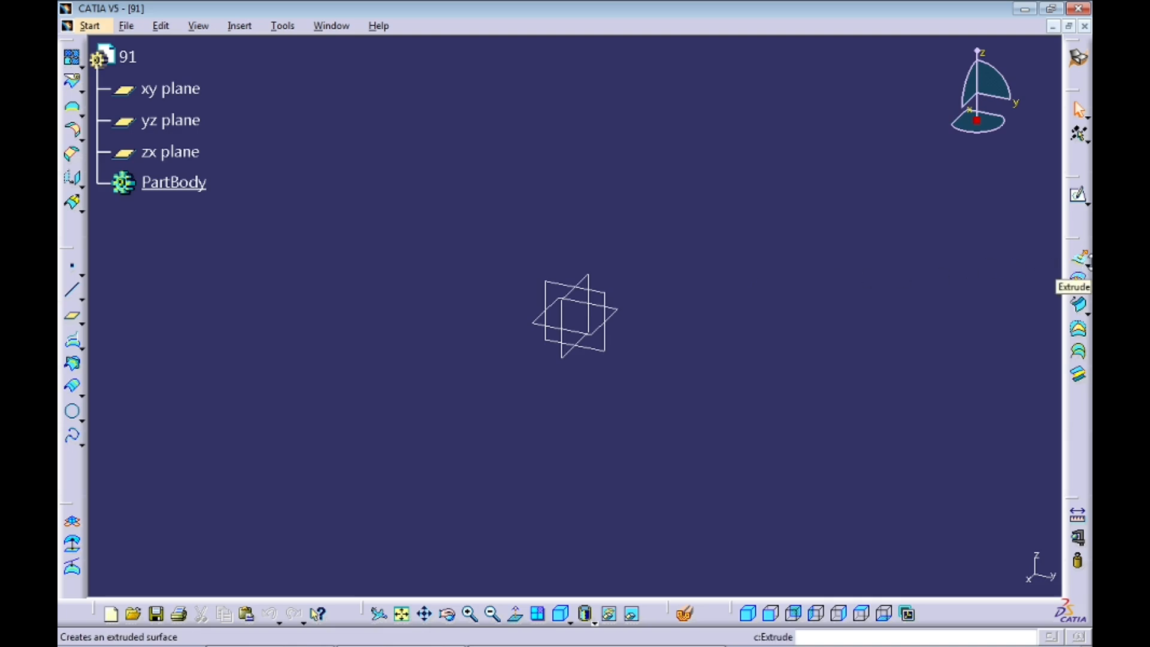
# Start a cylinder surface and create its centre point by coordinates at X, Y and Z 0 mm
pyautogui.click(1084, 262)
pyautogui.click(1076, 281)
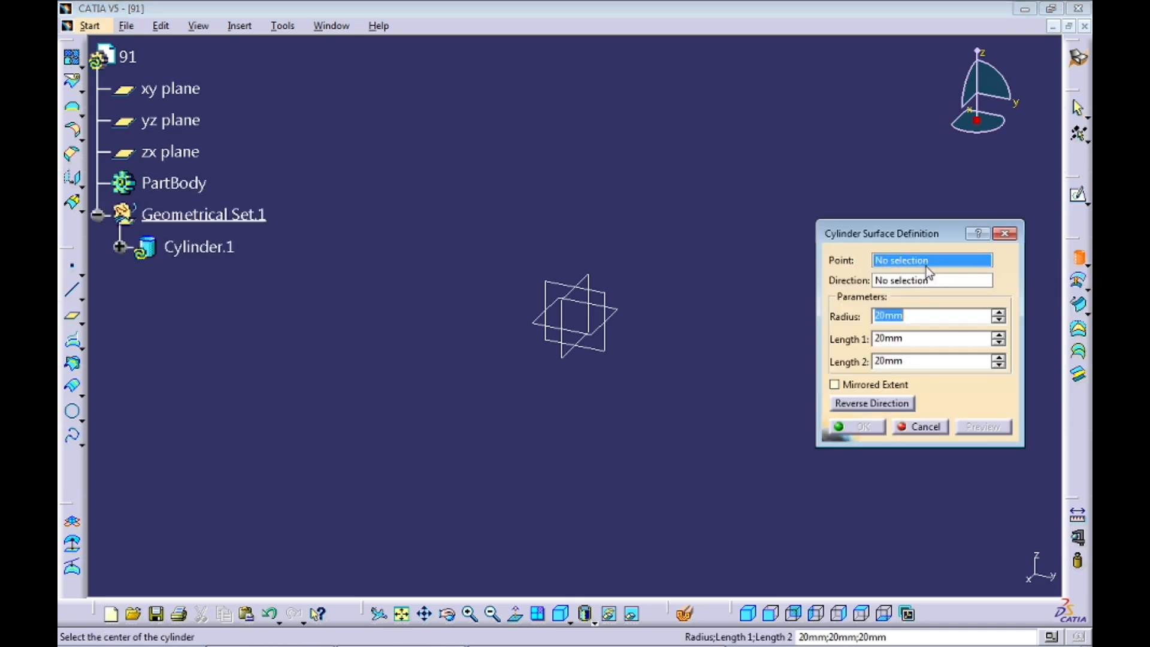
pyautogui.rightClick(919, 266)
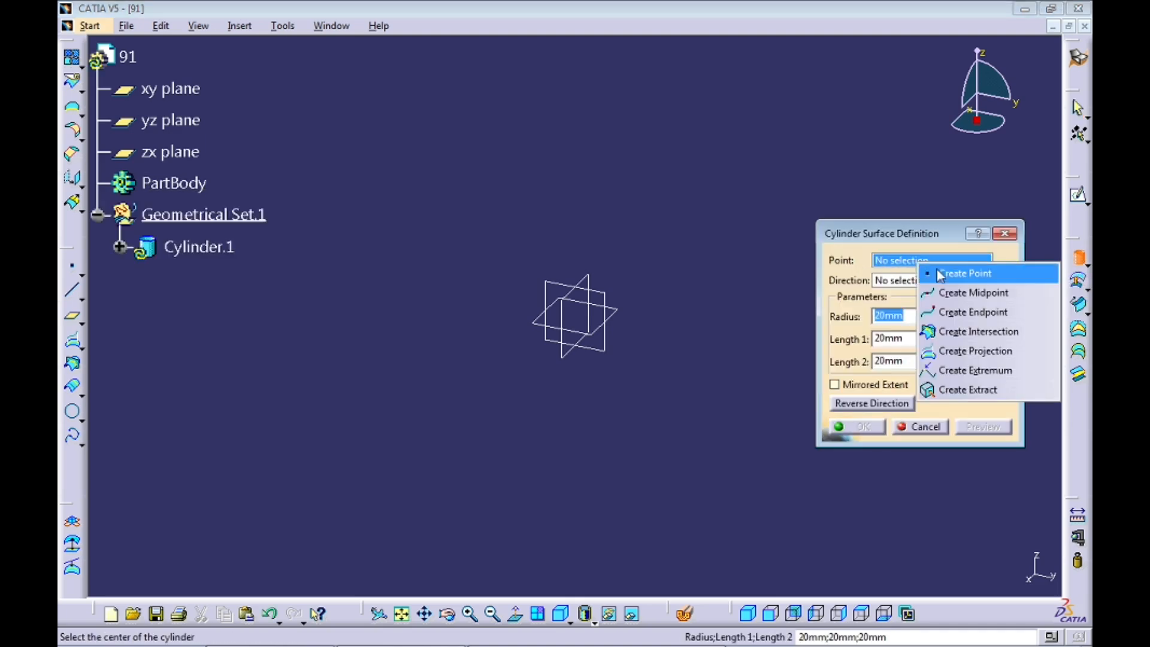
pyautogui.click(975, 276)
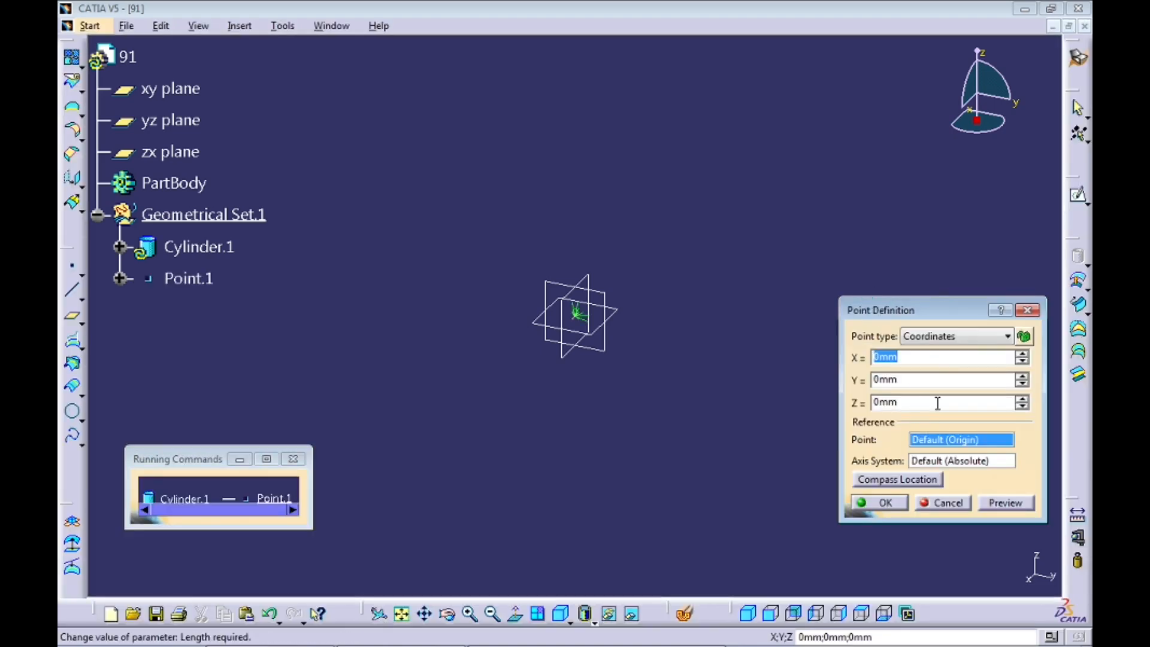
pyautogui.click(878, 504)
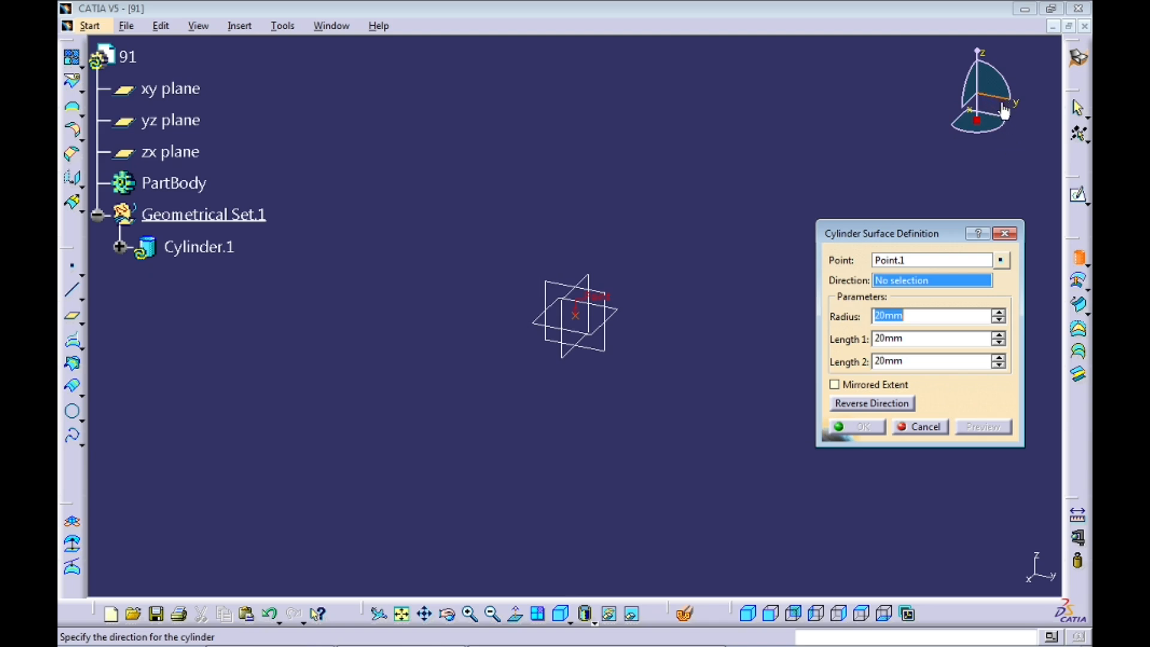
# Orient the cylinder surface along the Y component and set its radius to 30/2 mm
pyautogui.rightClick(911, 279)
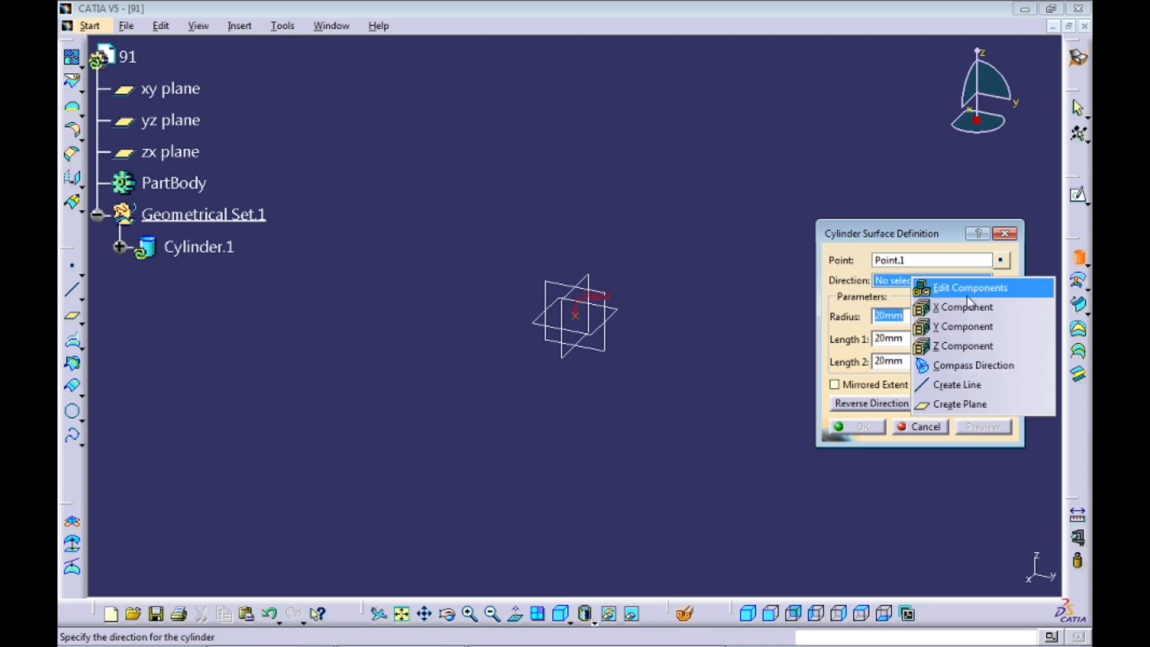
pyautogui.click(1006, 328)
pyautogui.write('30/2')
pyautogui.press('Tab')
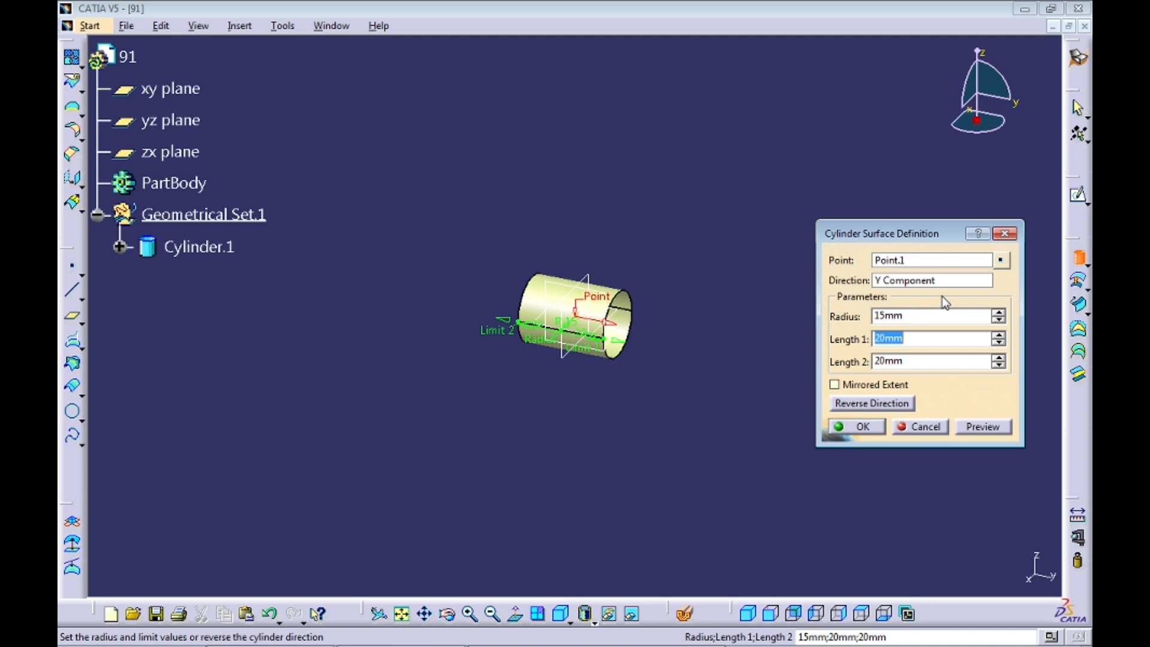
# Set the cylinder's first length to 150 mm with mirrored extent, and create the surface
pyautogui.write('5')
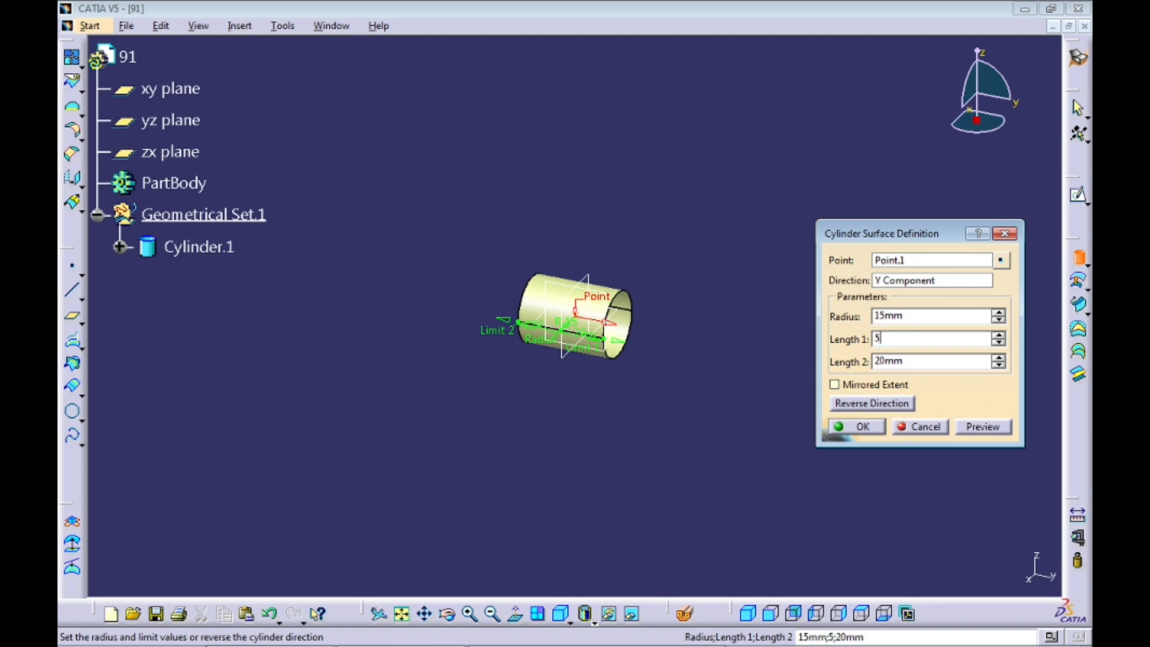
pyautogui.press('BackSpace')
pyautogui.write('150')
pyautogui.press('Tab')
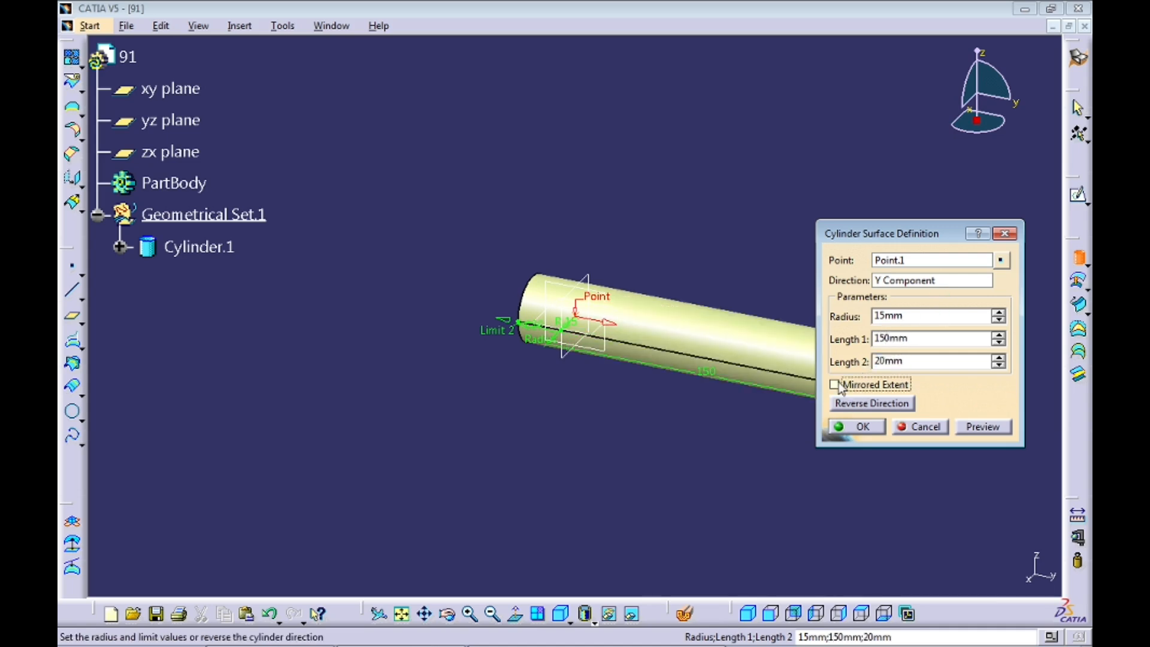
pyautogui.click(901, 384)
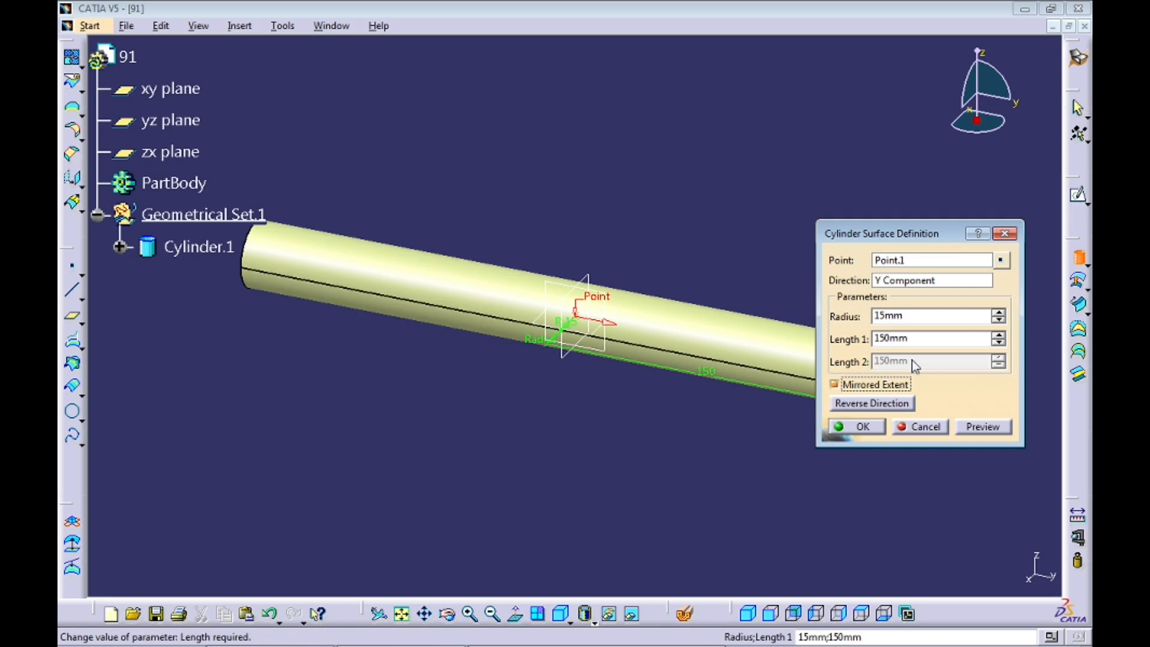
pyautogui.click(985, 427)
pyautogui.click(860, 428)
pyautogui.moveTo(621, 226); pyautogui.dragTo(611, 250, button='middle')
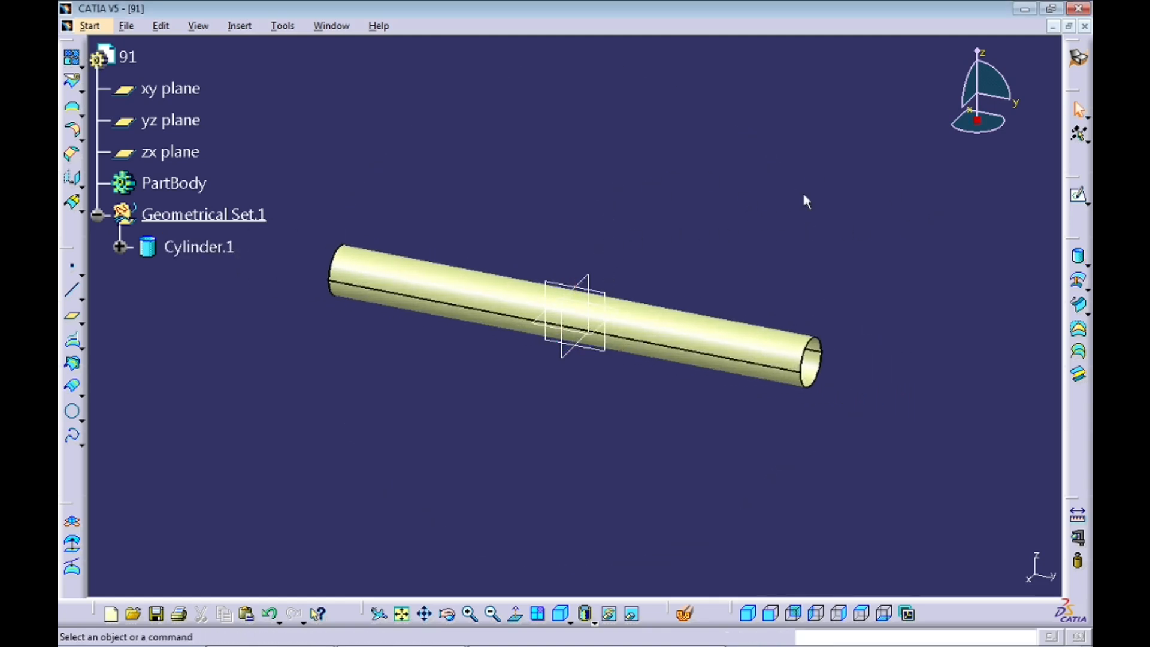
# Start a second cylinder surface centred on a circle-centre point of the first cylinder's end edge on the negative Y side
pyautogui.click(1078, 256)
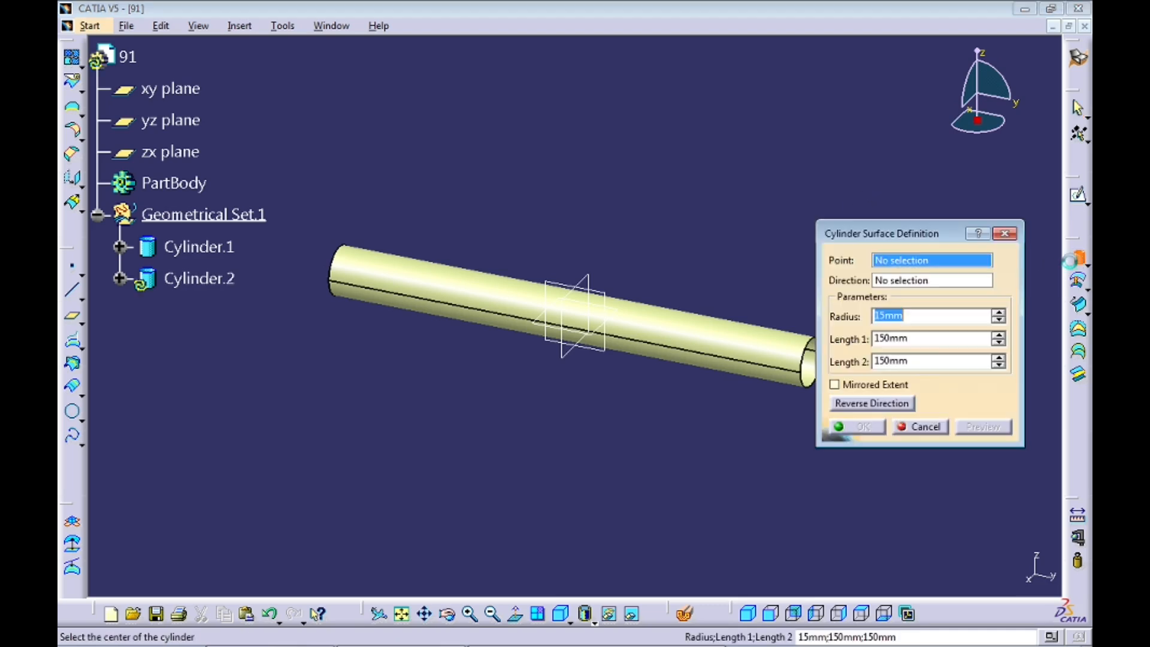
pyautogui.rightClick(916, 262)
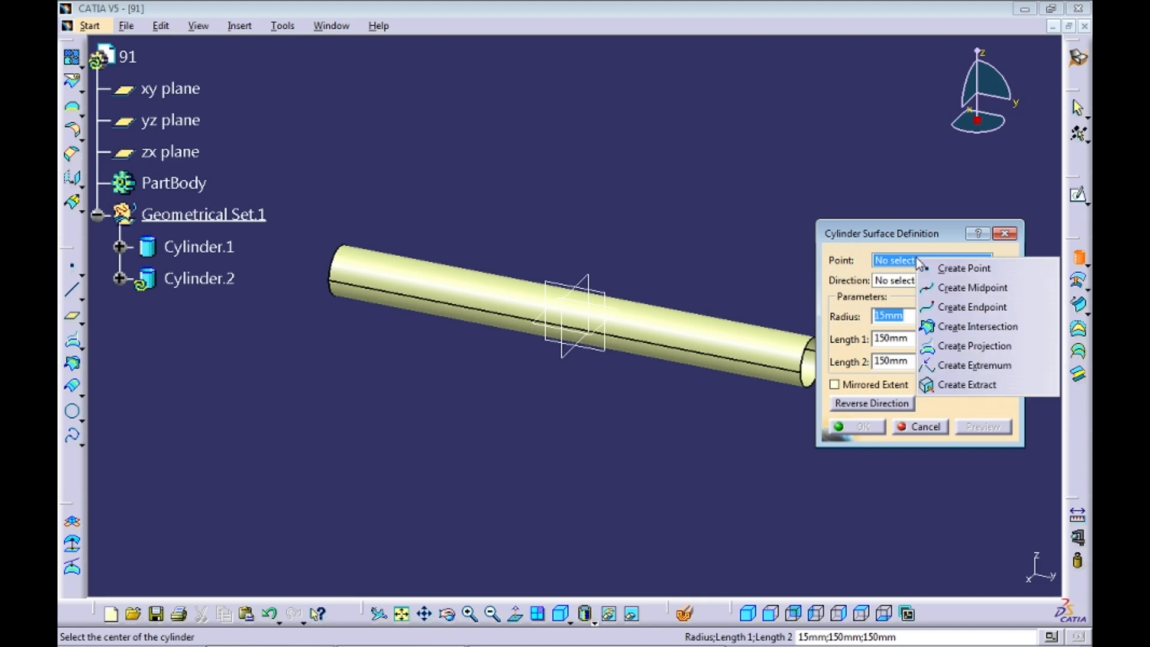
pyautogui.click(953, 269)
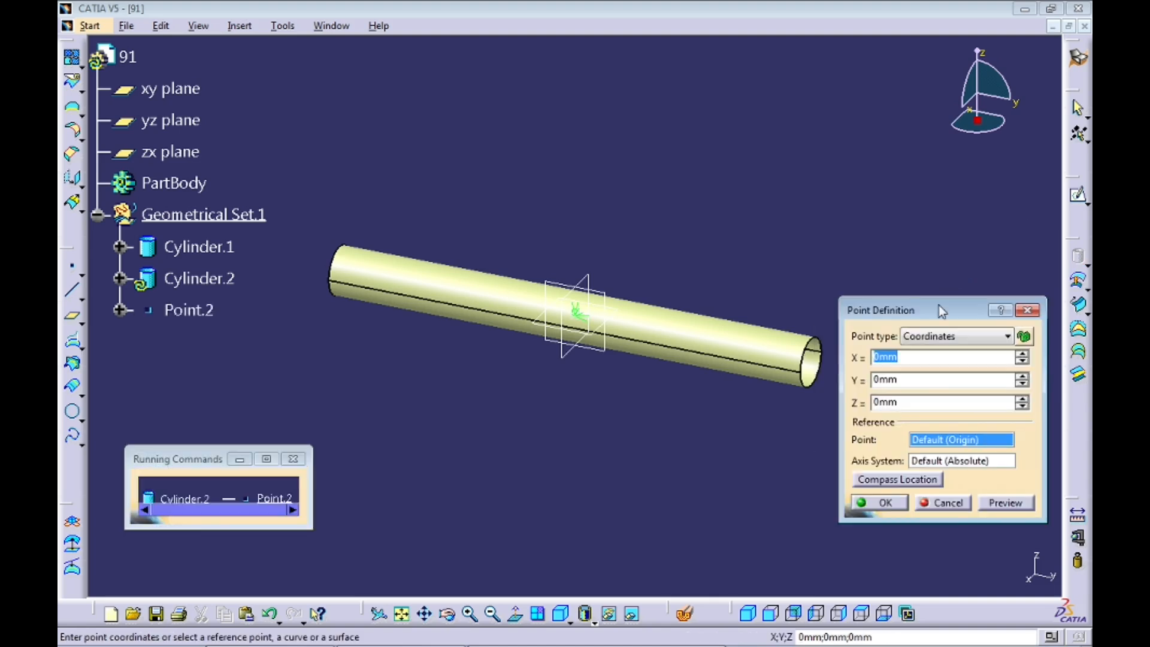
pyautogui.click(965, 337)
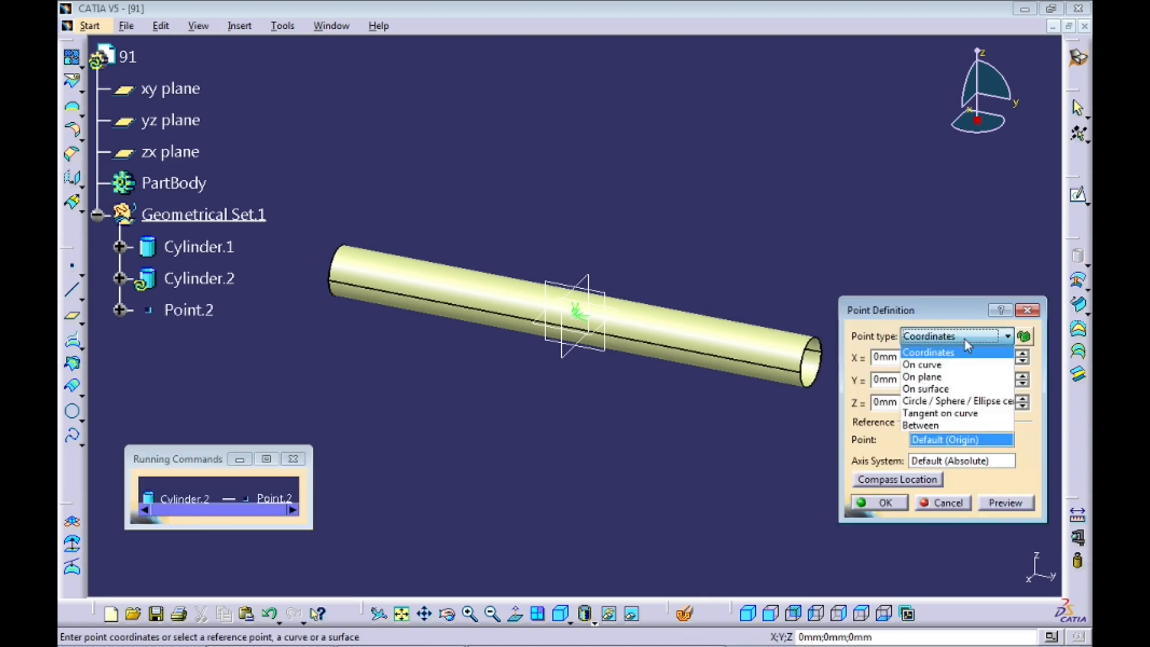
pyautogui.click(978, 406)
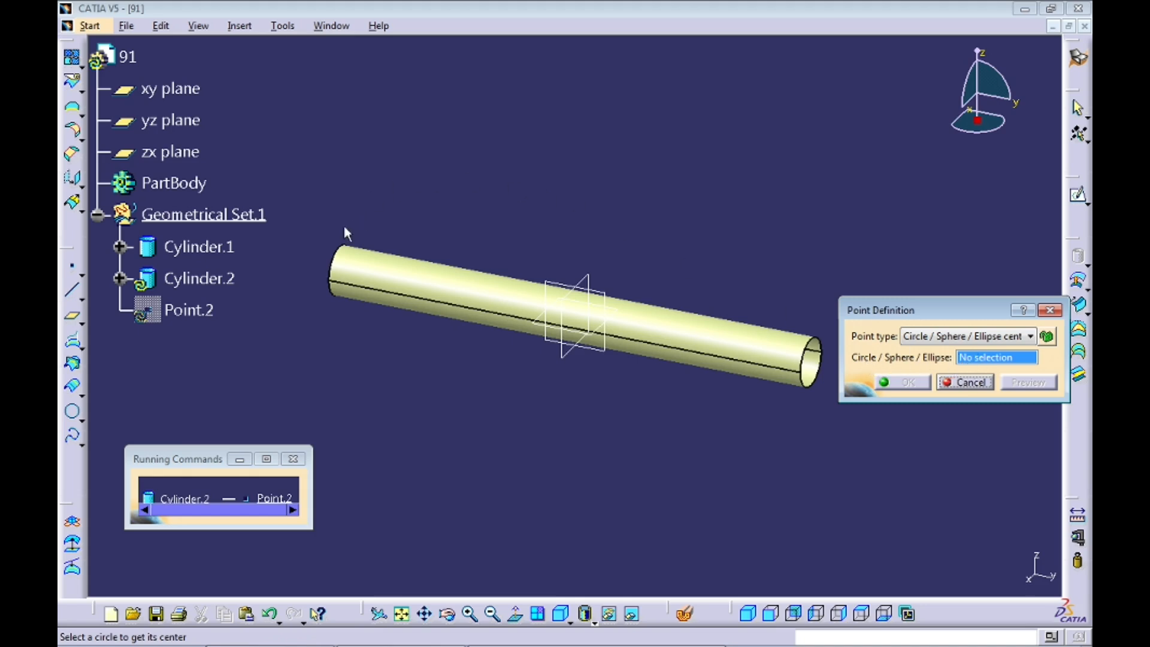
pyautogui.click(340, 254)
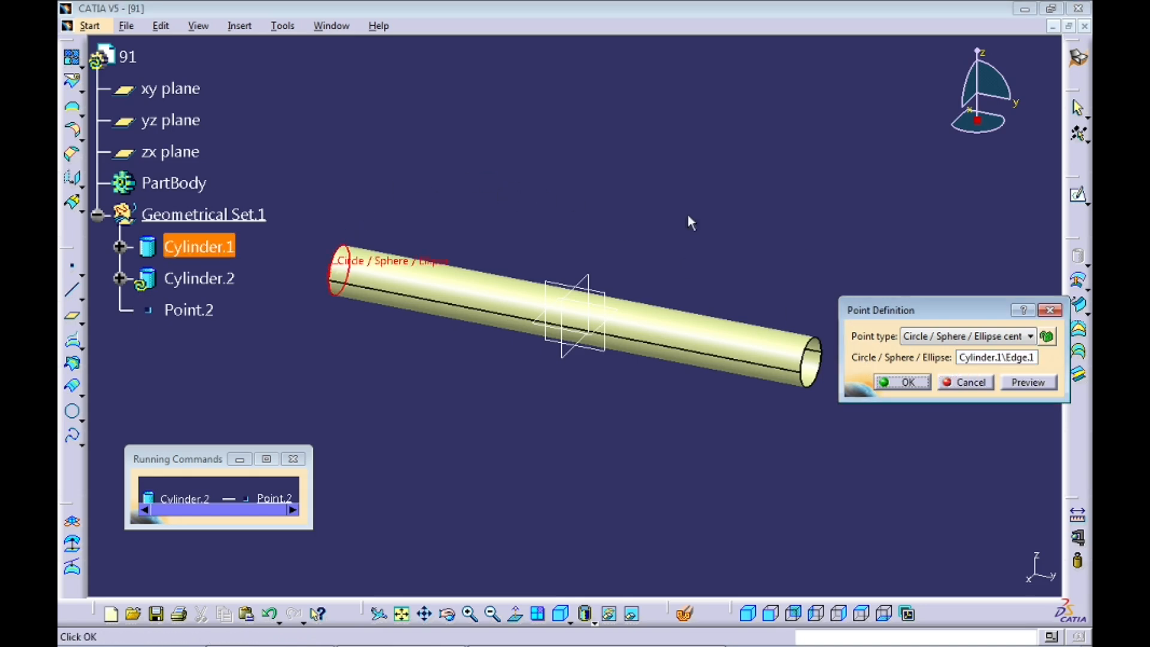
pyautogui.click(911, 382)
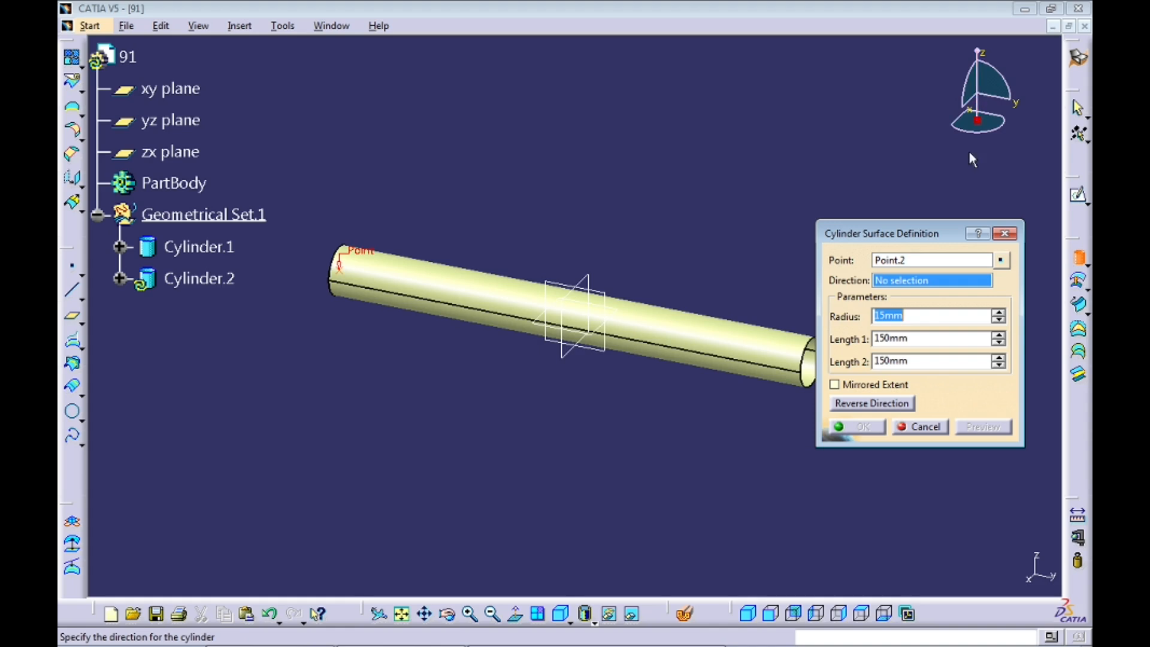
# Orient the second cylinder along the Z component, set Length 2 to 0 mm and reverse its direction so it extends downward
pyautogui.rightClick(913, 280)
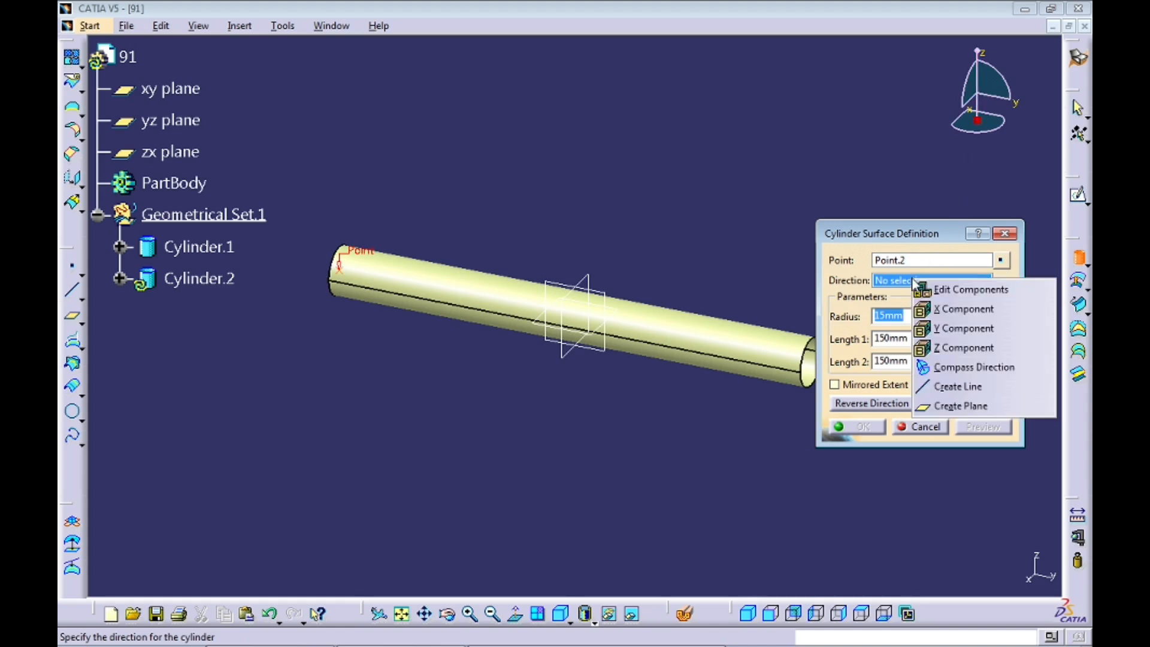
pyautogui.click(991, 348)
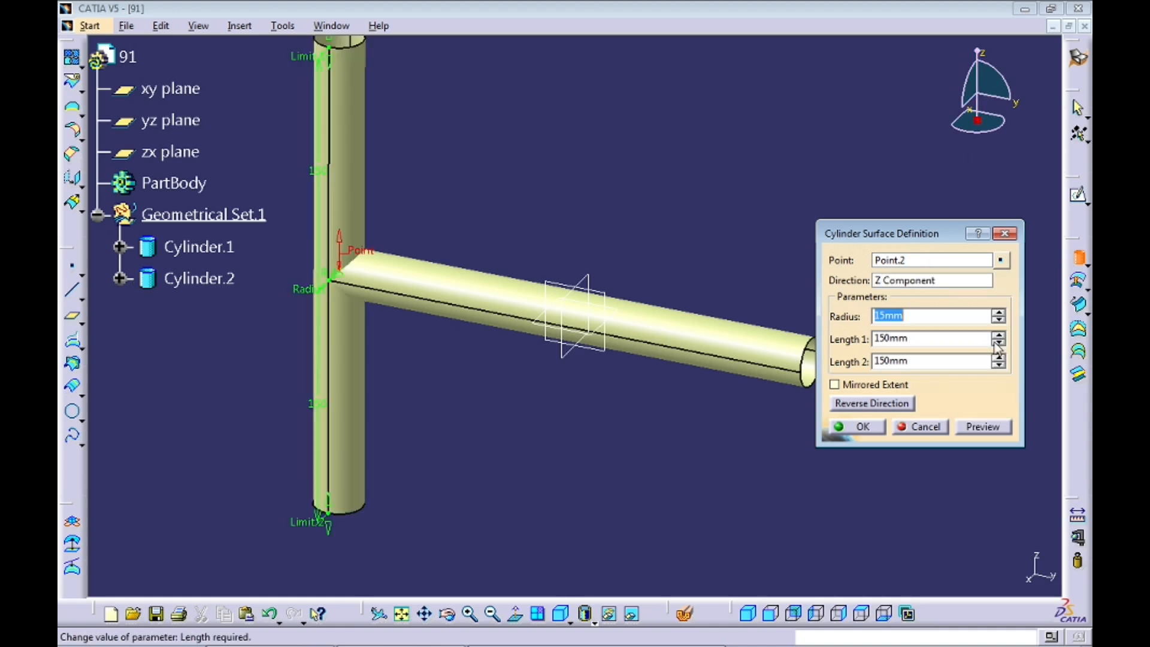
pyautogui.doubleClick(922, 362)
pyautogui.write('0')
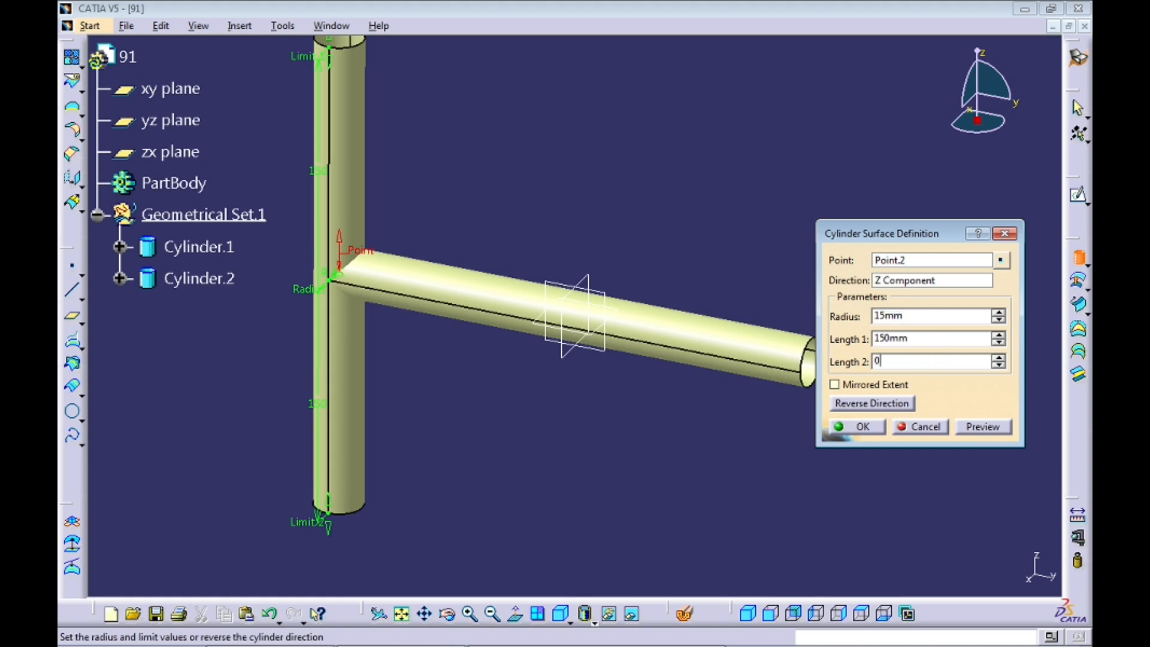
pyautogui.press('Return')
pyautogui.click(889, 404)
pyautogui.click(889, 405)
pyautogui.click(889, 404)
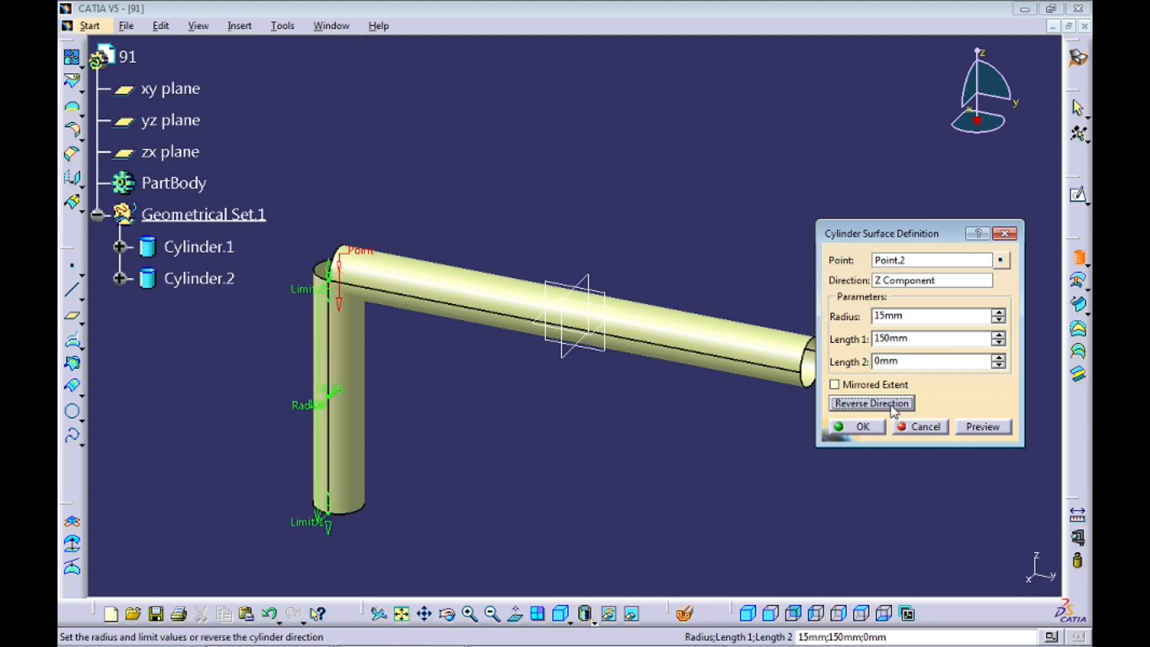
# Set the downward cylinder's radius to 20/2 mm and create the surface
pyautogui.doubleClick(911, 315)
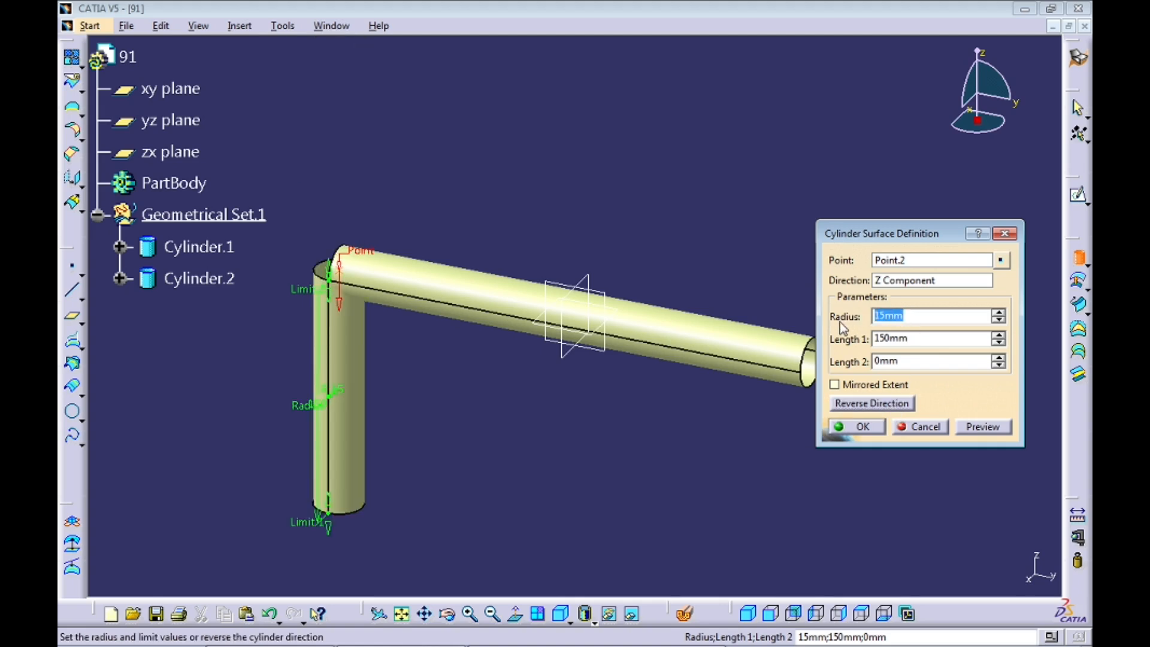
pyautogui.write('20/')
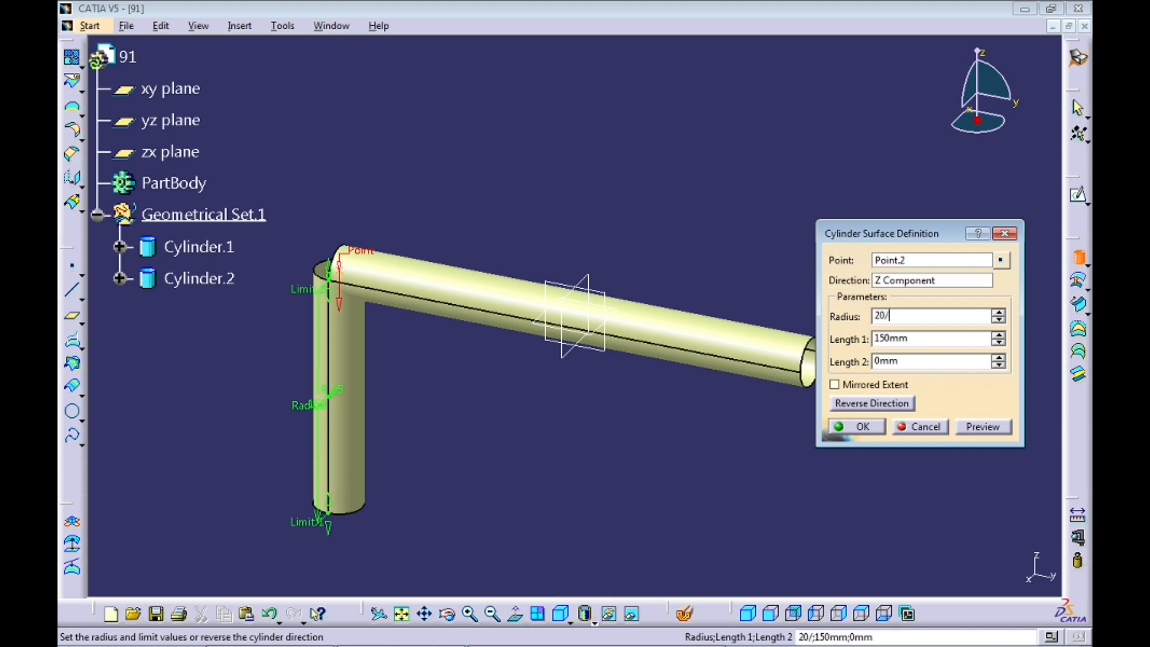
pyautogui.write('2')
pyautogui.press('Tab')
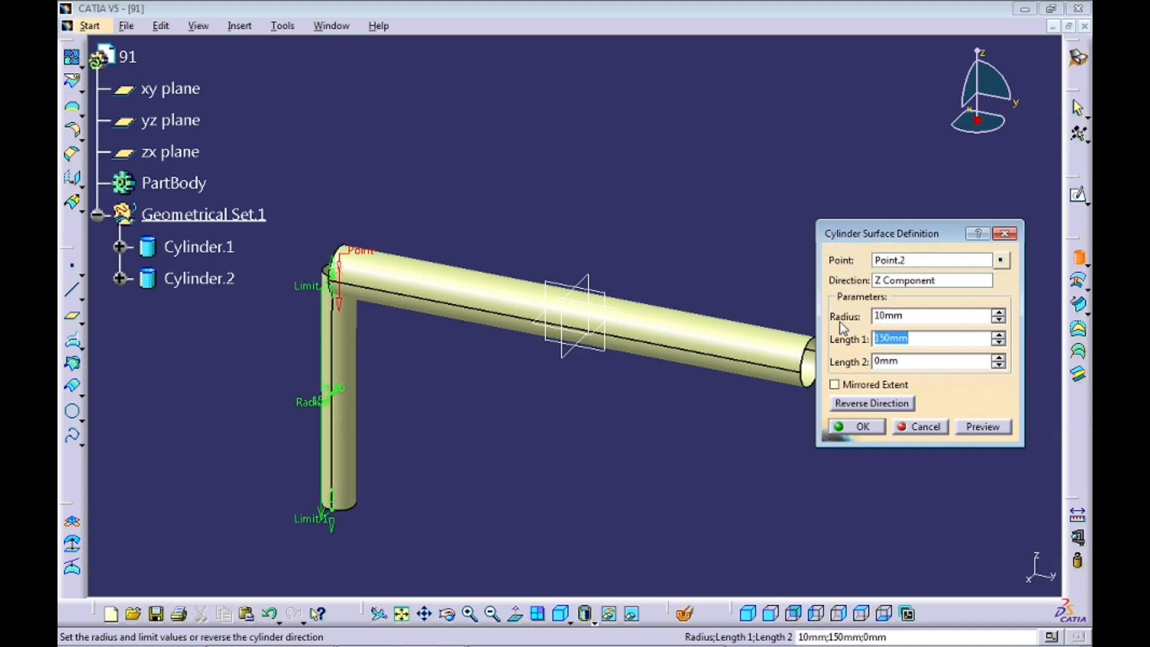
pyautogui.click(972, 427)
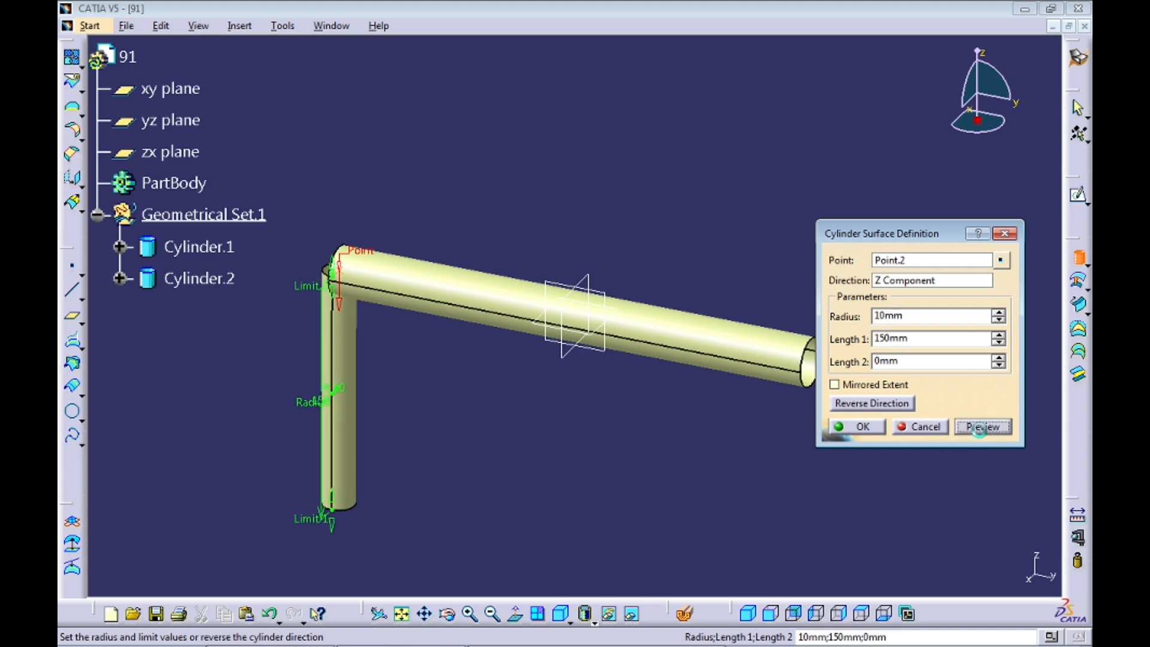
pyautogui.click(879, 426)
pyautogui.moveTo(459, 354)
pyautogui.mouseDown(button='middle')
pyautogui.moveTo(467, 385)
pyautogui.moveTo(463, 374)
pyautogui.mouseUp(button='middle')
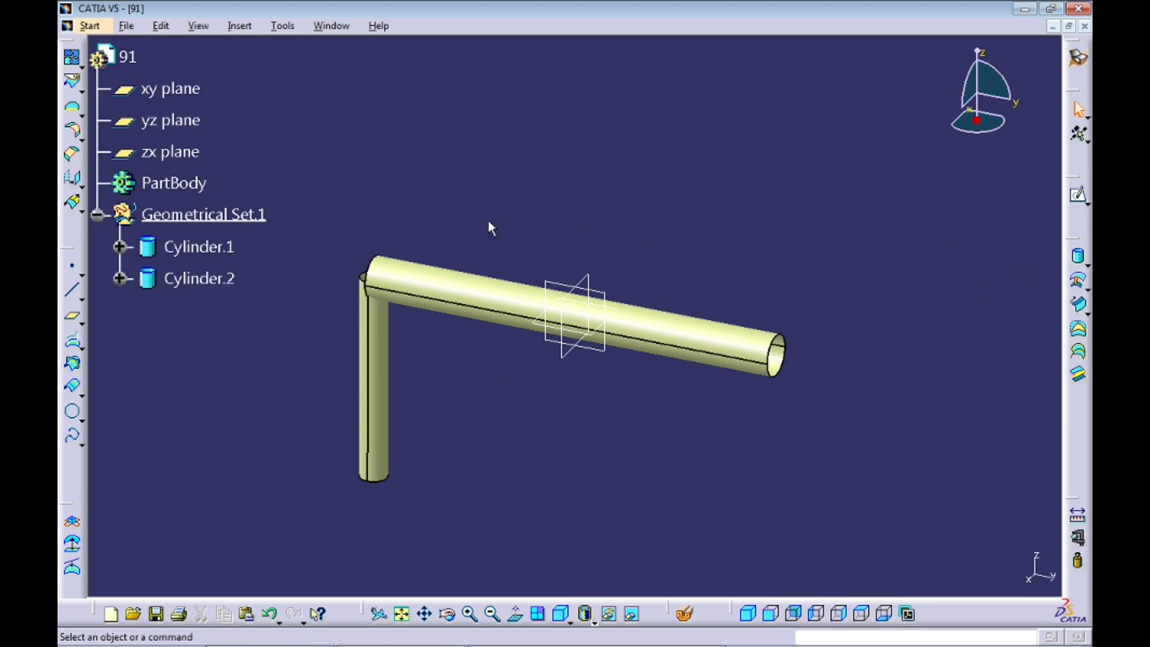
# Start a third cylinder surface centred on a circle-centre point of the vertical cylinder's lower end edge
pyautogui.click(1078, 256)
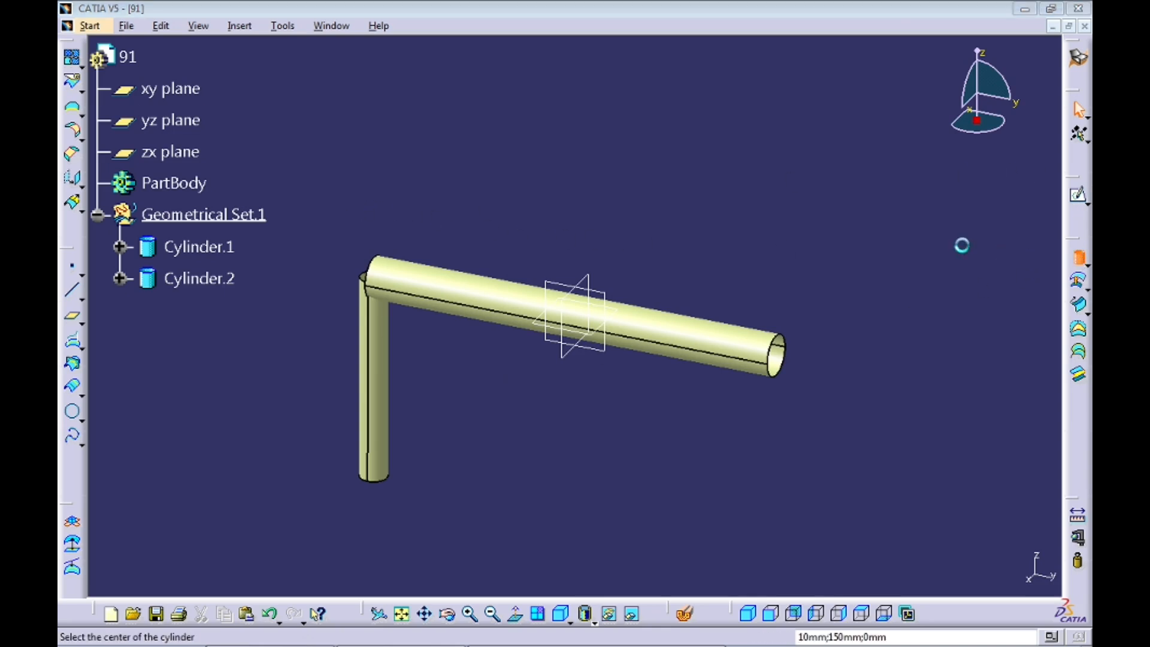
pyautogui.rightClick(922, 267)
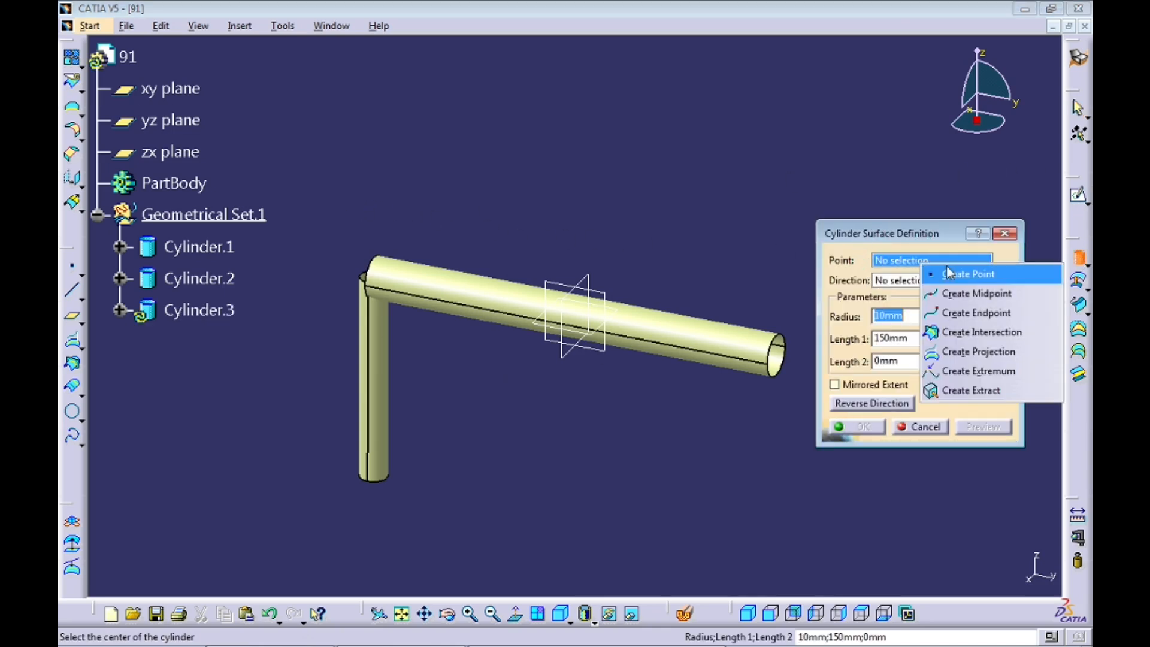
pyautogui.click(990, 277)
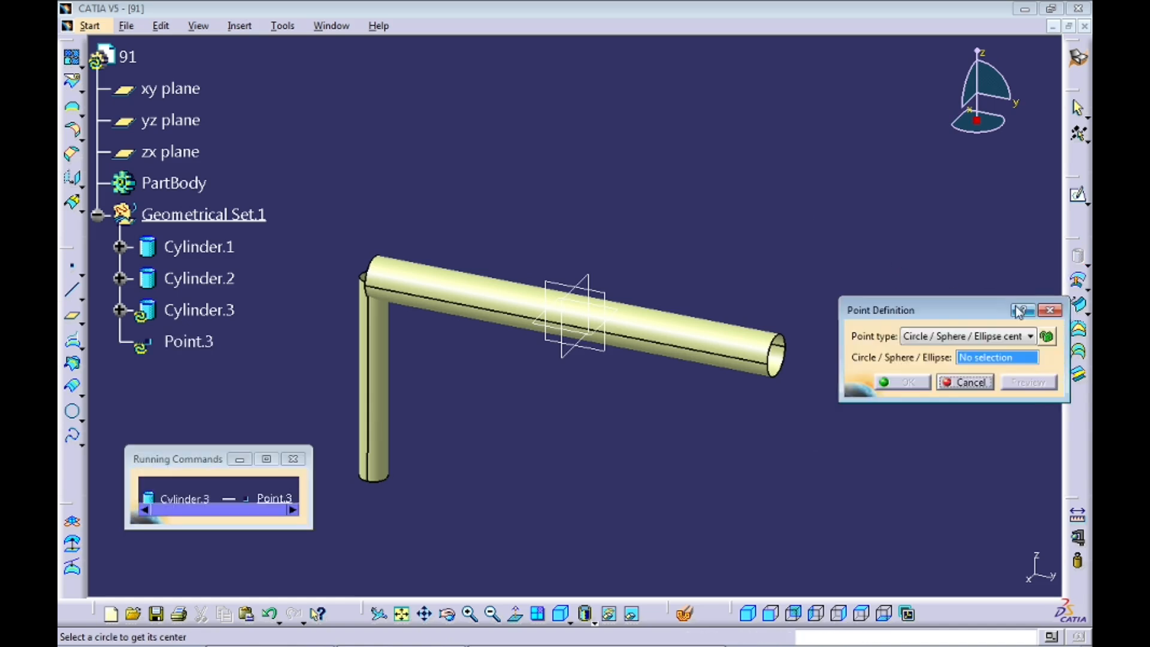
pyautogui.click(378, 485)
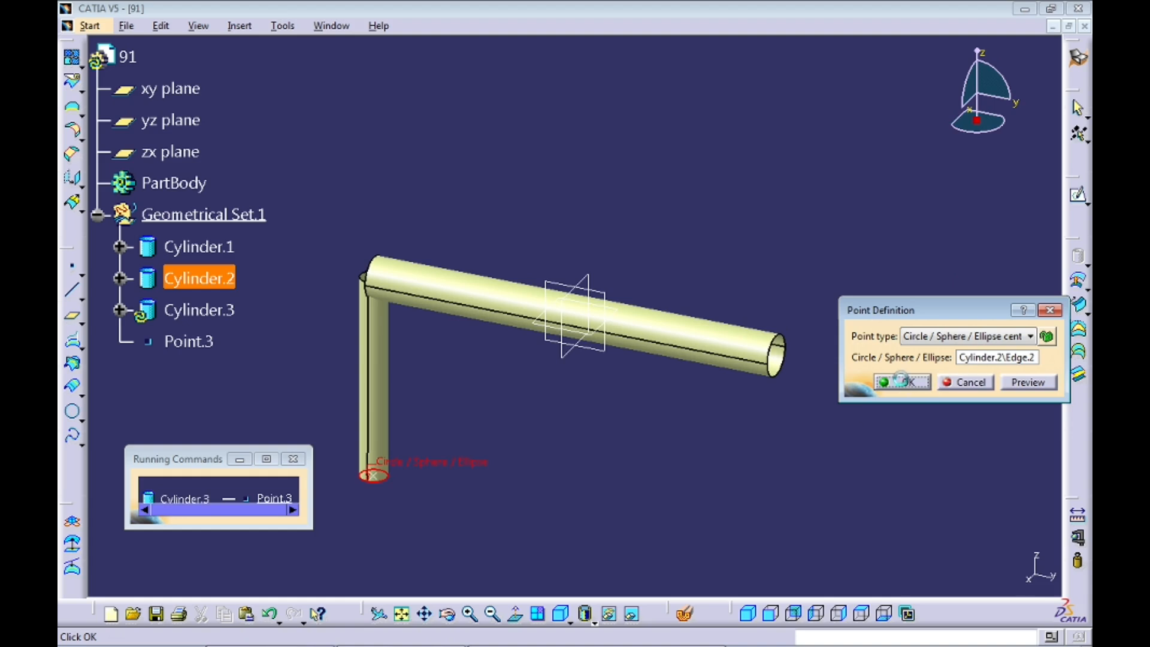
pyautogui.click(904, 382)
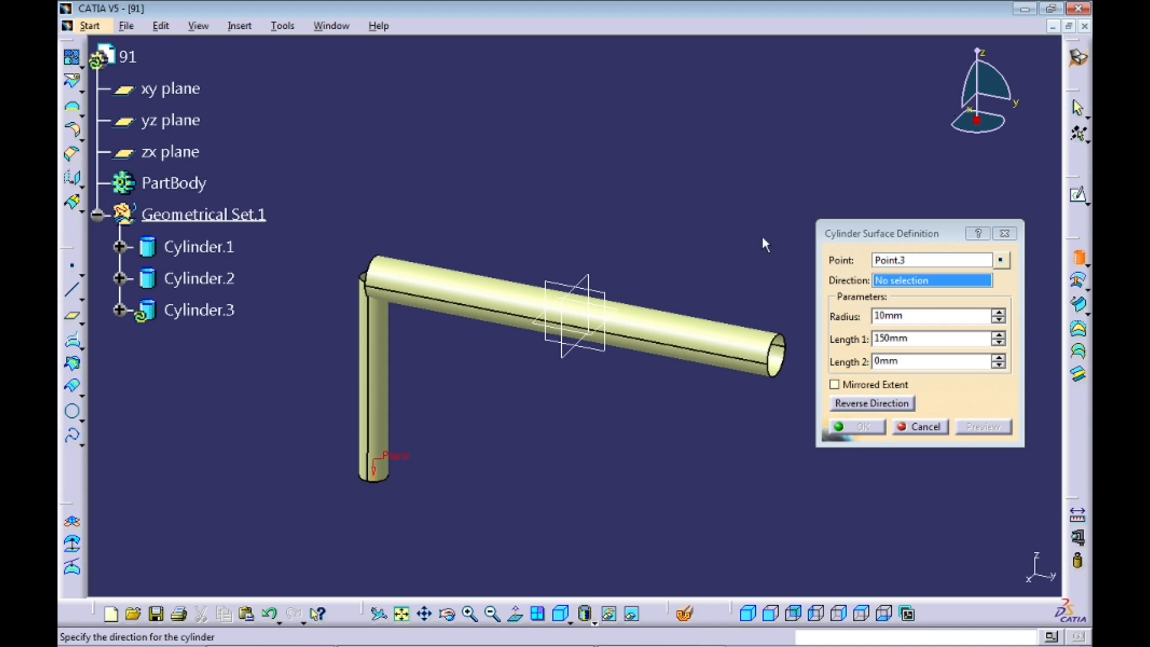
# Orient the third cylinder along the X component and create it with radius 10 mm, Length 1 150 mm and Length 2 0 mm
pyautogui.rightClick(914, 280)
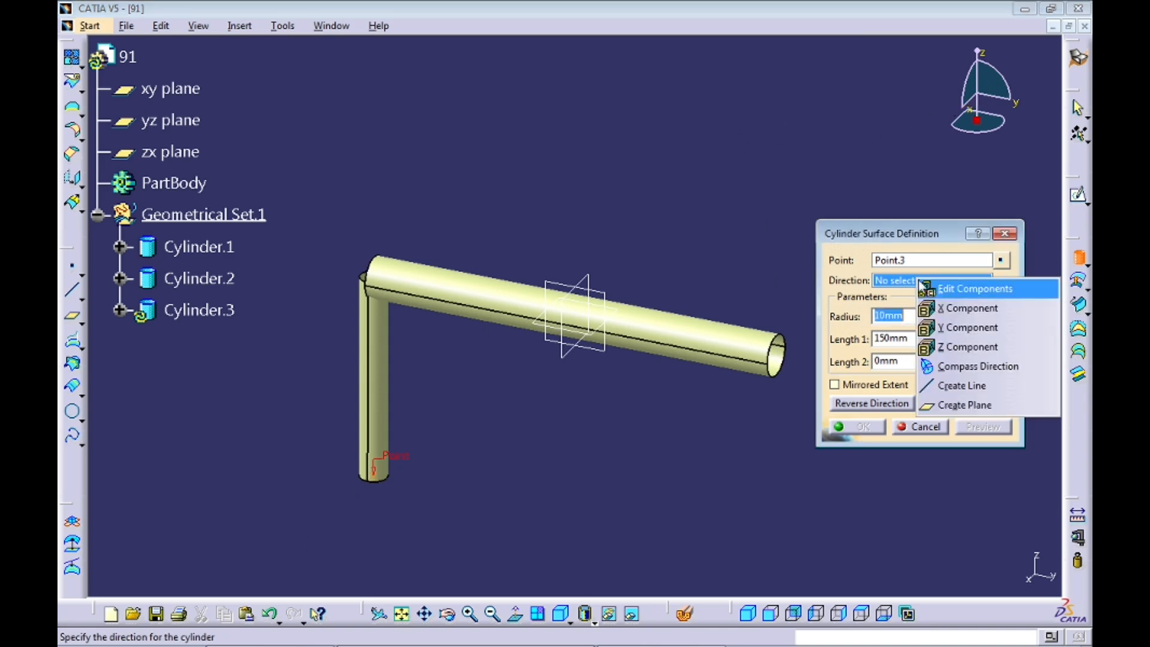
pyautogui.click(979, 308)
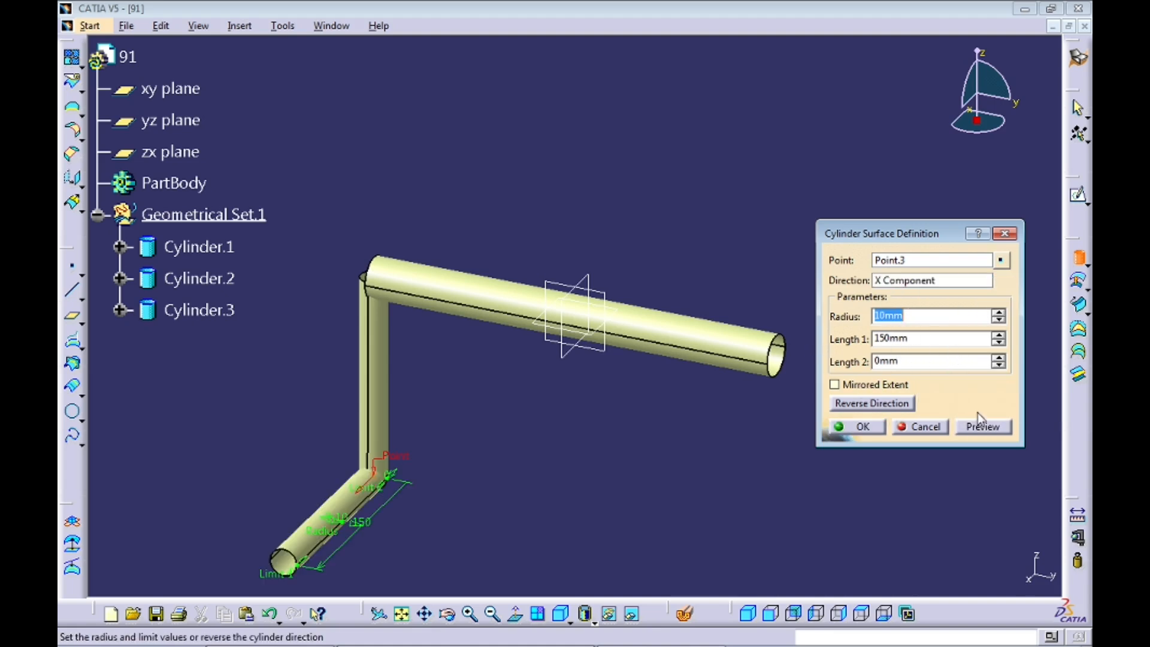
pyautogui.click(862, 426)
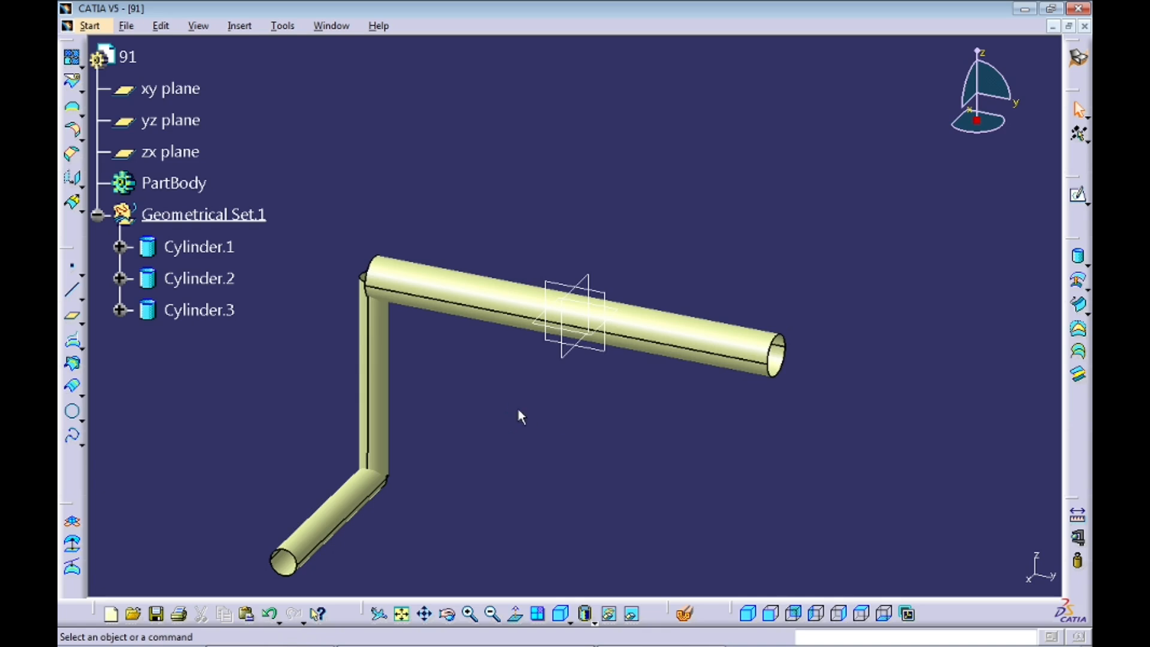
pyautogui.moveTo(616, 451); pyautogui.dragTo(530, 398, button='middle')
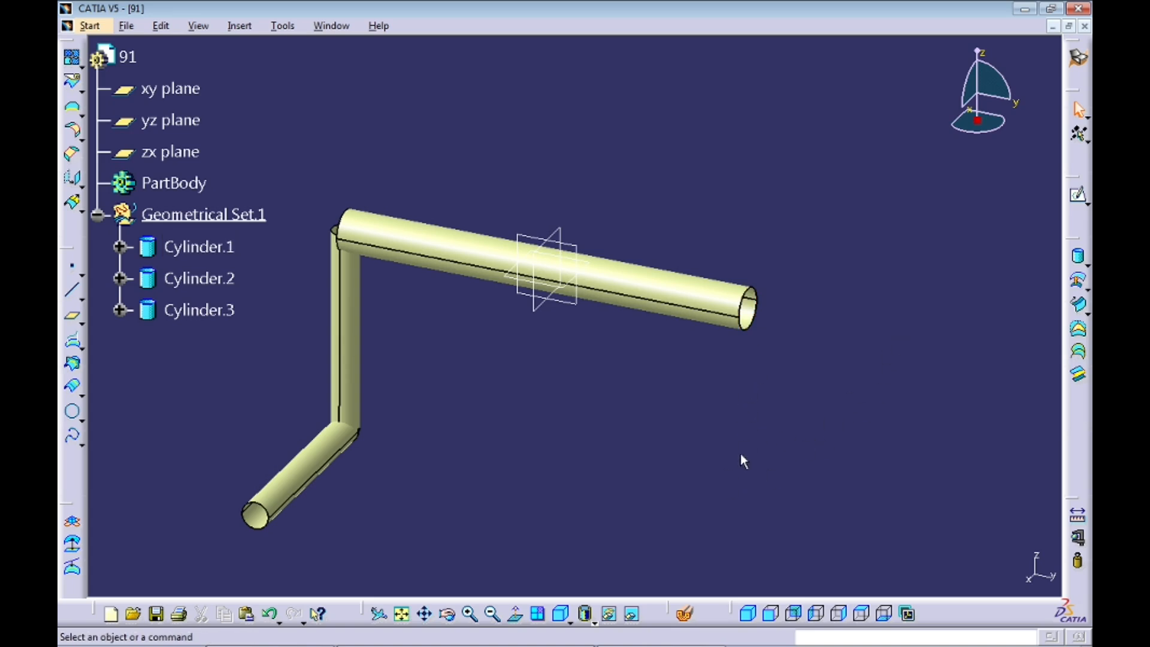
pyautogui.click(69, 296)
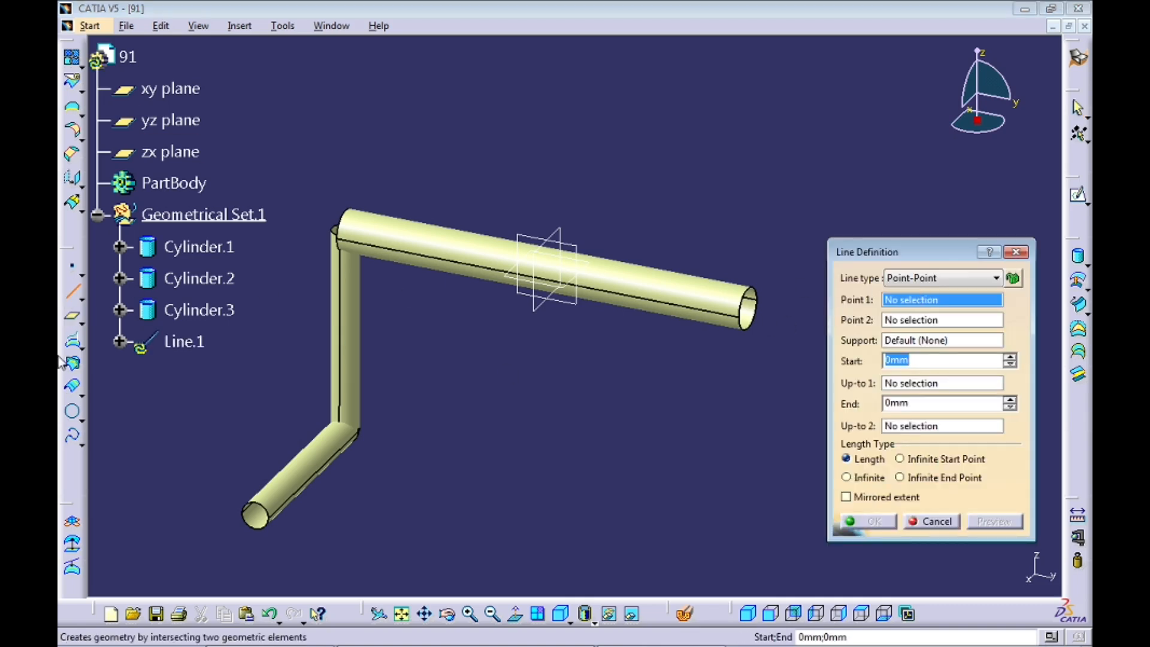
pyautogui.click(70, 294)
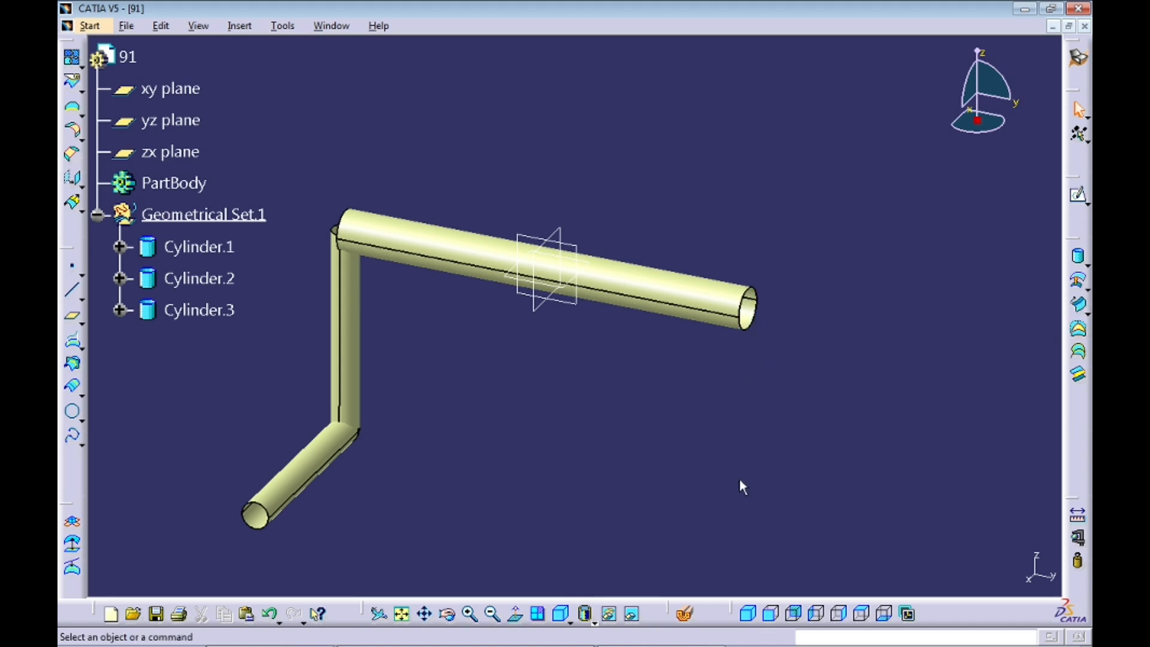
# Start a Point-Direction line from a circle-centre point on the open end edge of the long Y-direction cylinder
pyautogui.click(72, 290)
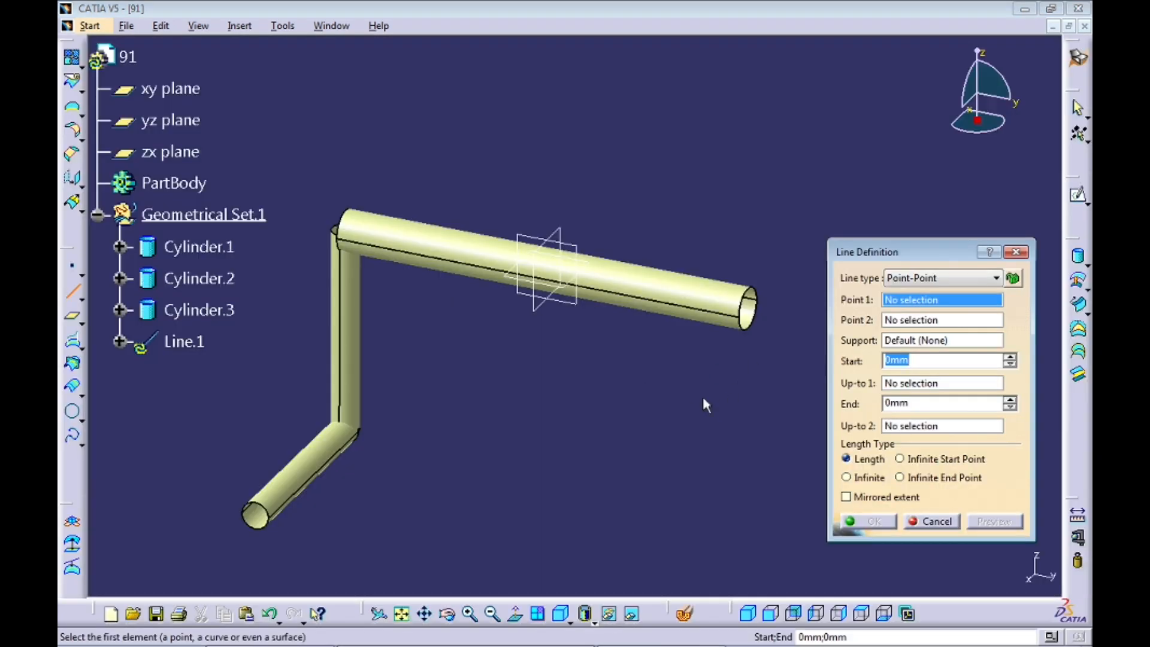
pyautogui.click(965, 281)
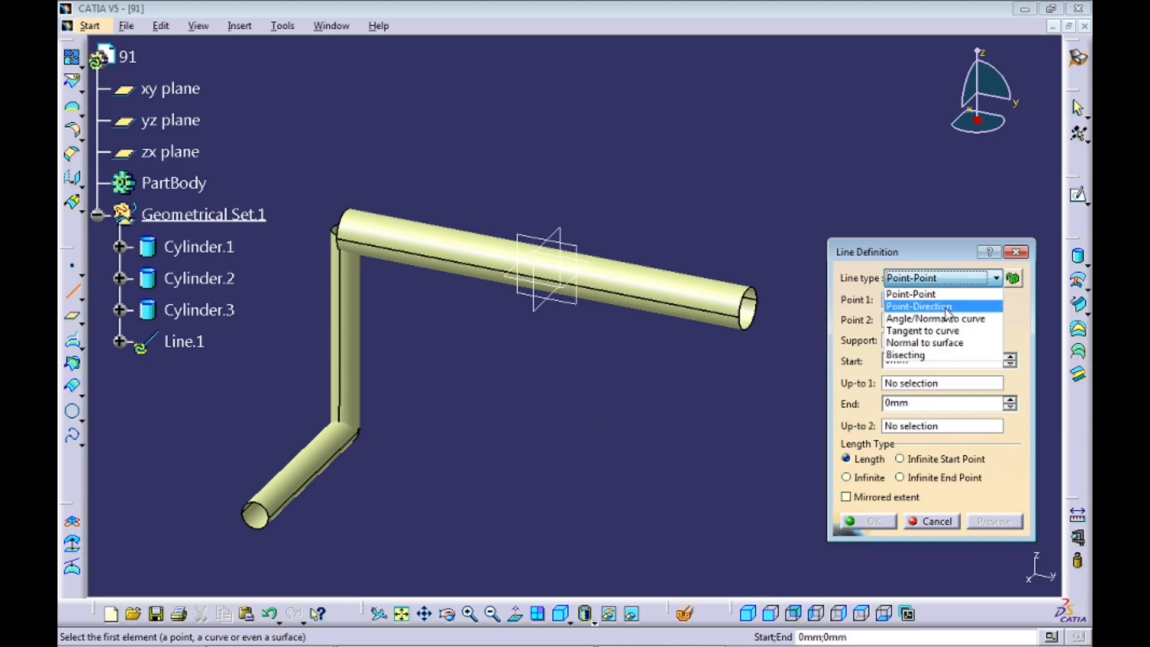
pyautogui.click(945, 308)
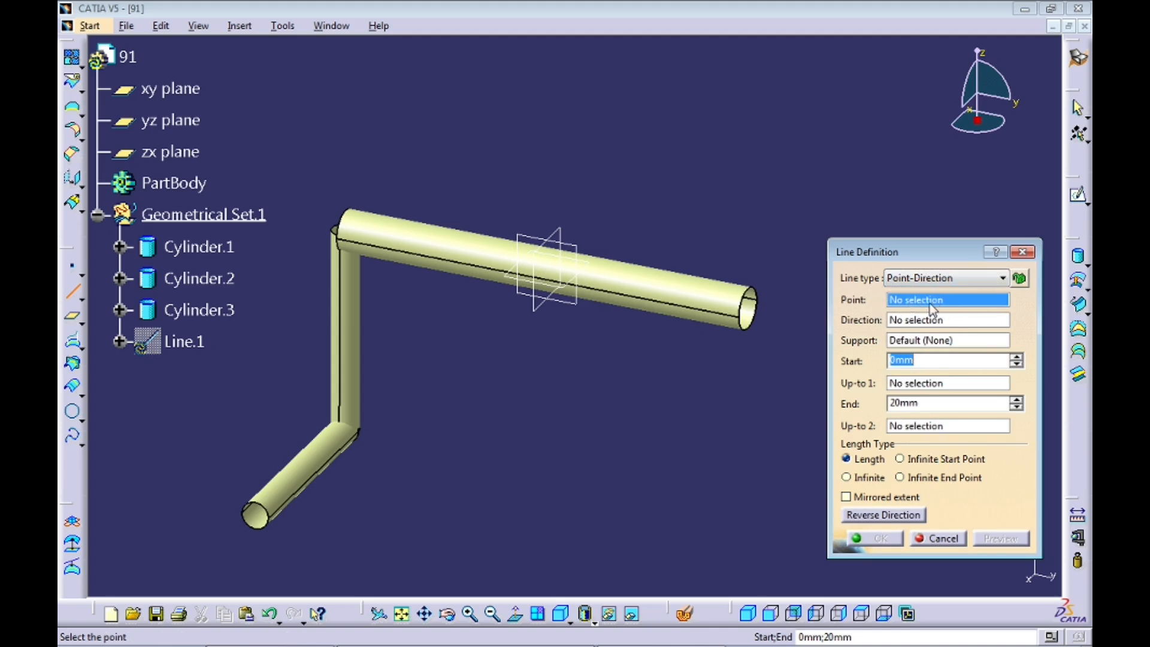
pyautogui.rightClick(962, 306)
pyautogui.click(982, 306)
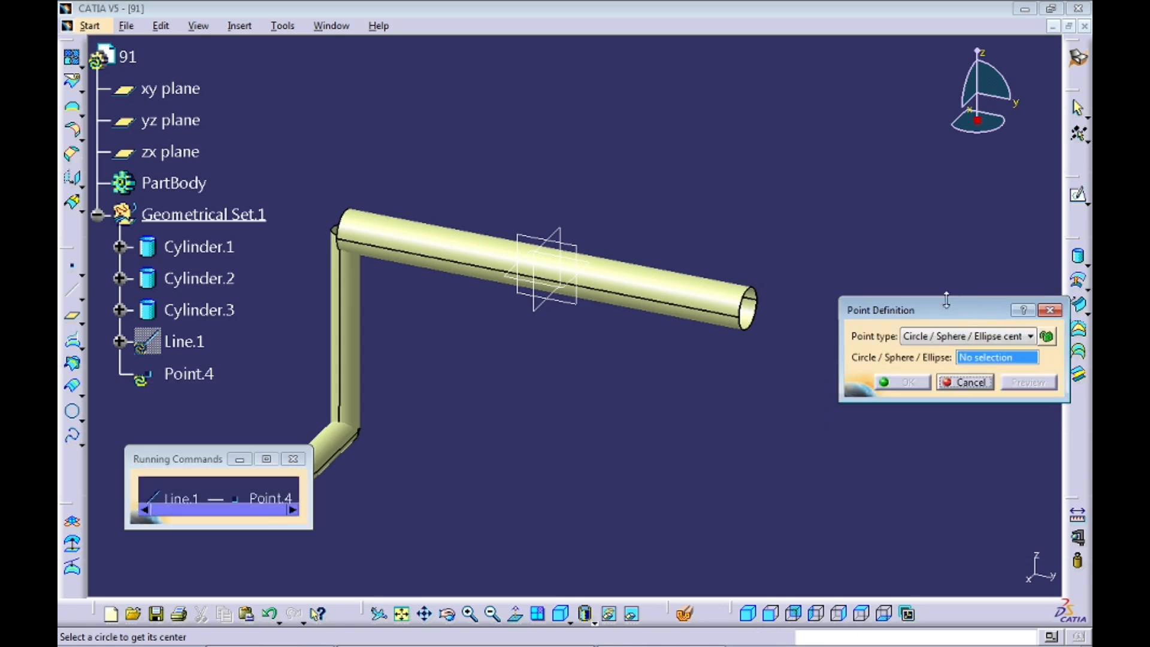
pyautogui.click(754, 313)
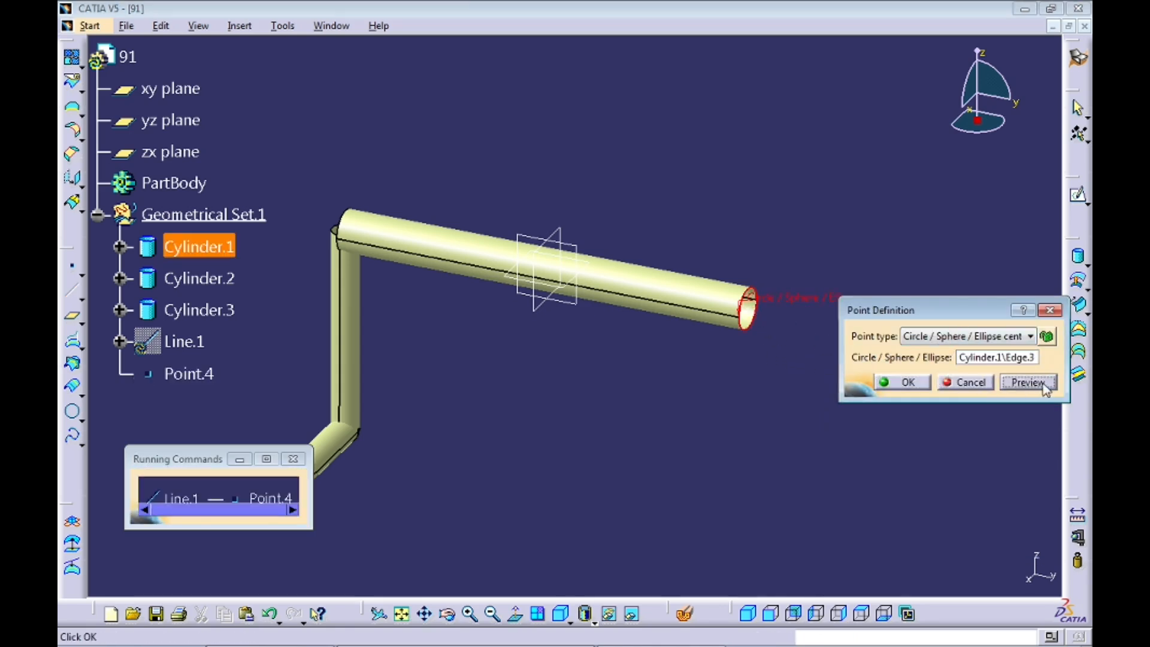
pyautogui.click(902, 383)
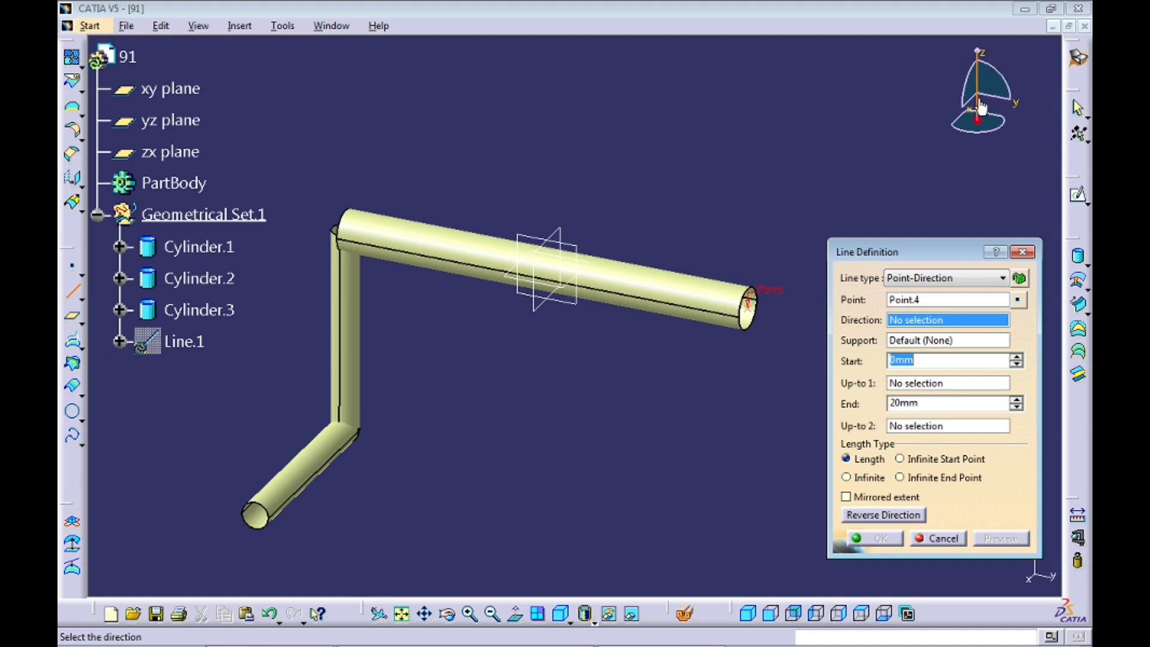
# Orient the line along the Z component, set its end to 150 mm and create it with the direction reversed to run downward
pyautogui.rightClick(936, 320)
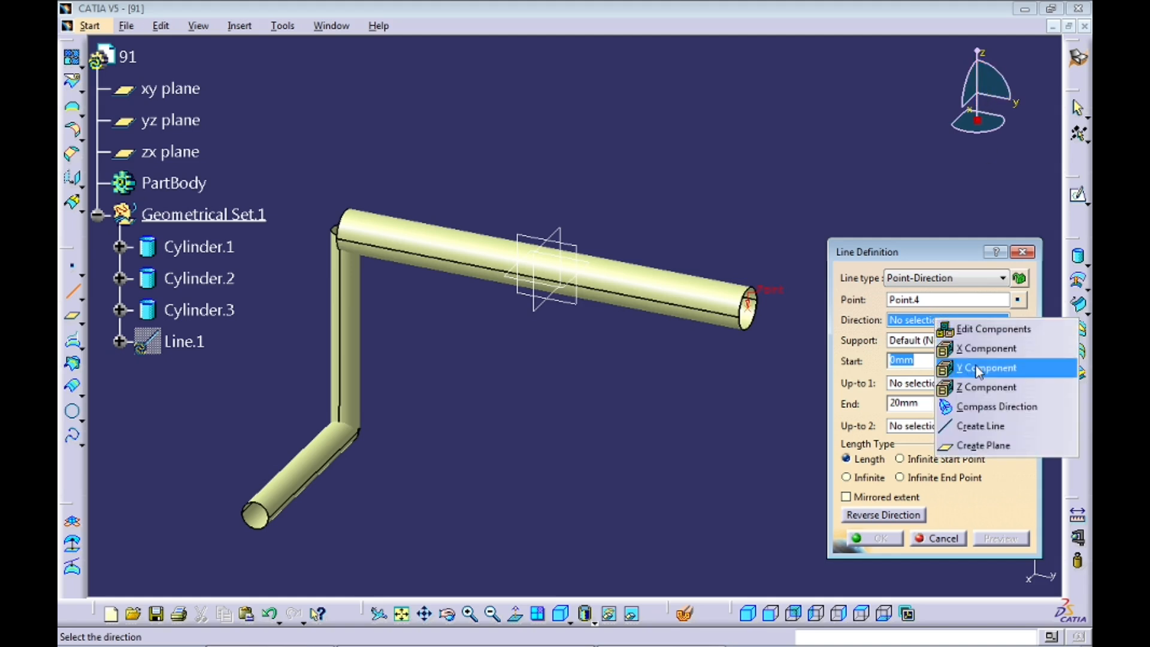
pyautogui.click(991, 386)
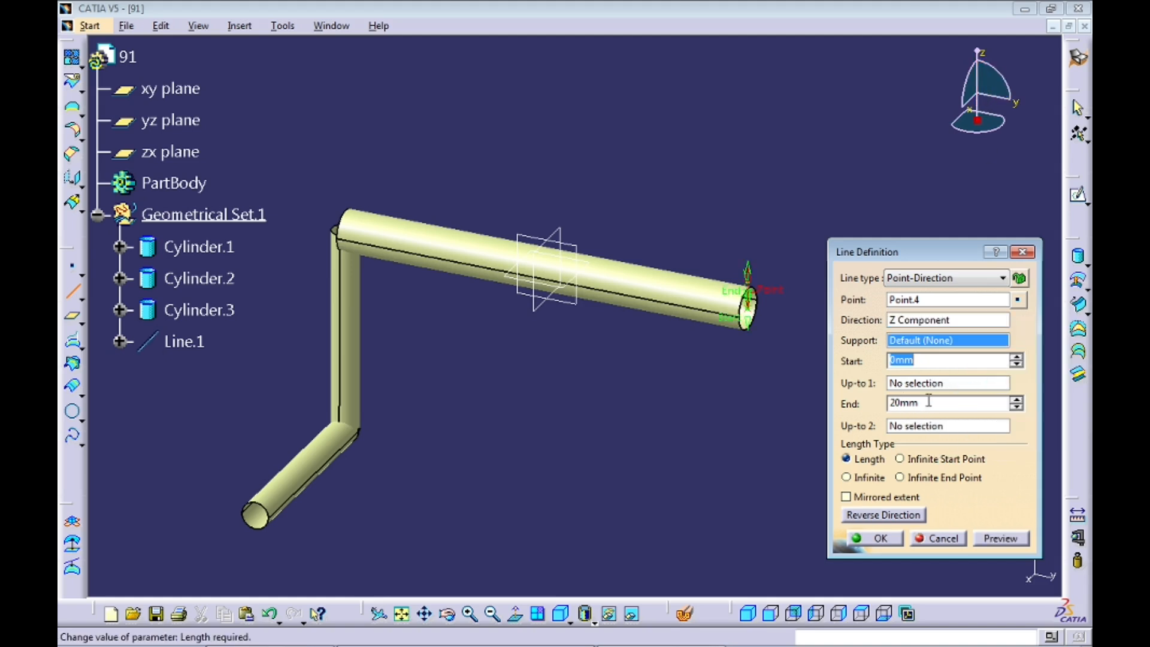
pyautogui.moveTo(931, 360); pyautogui.dragTo(870, 348)
pyautogui.moveTo(932, 407); pyautogui.dragTo(886, 403)
pyautogui.write('15')
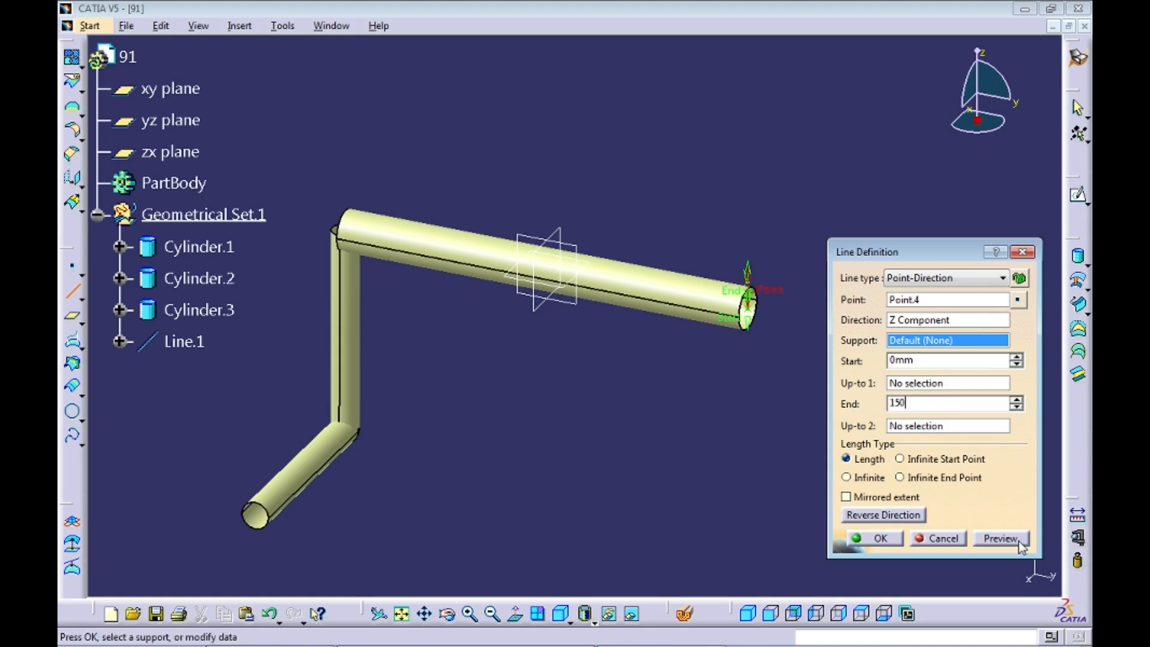
pyautogui.click(1000, 537)
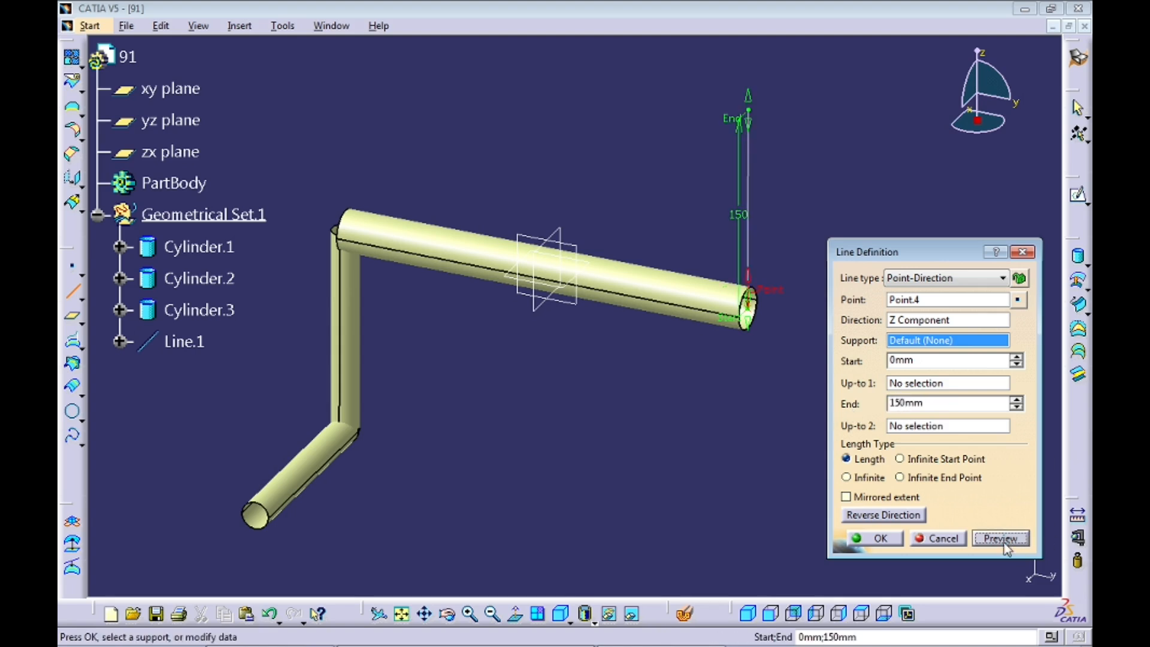
pyautogui.click(880, 516)
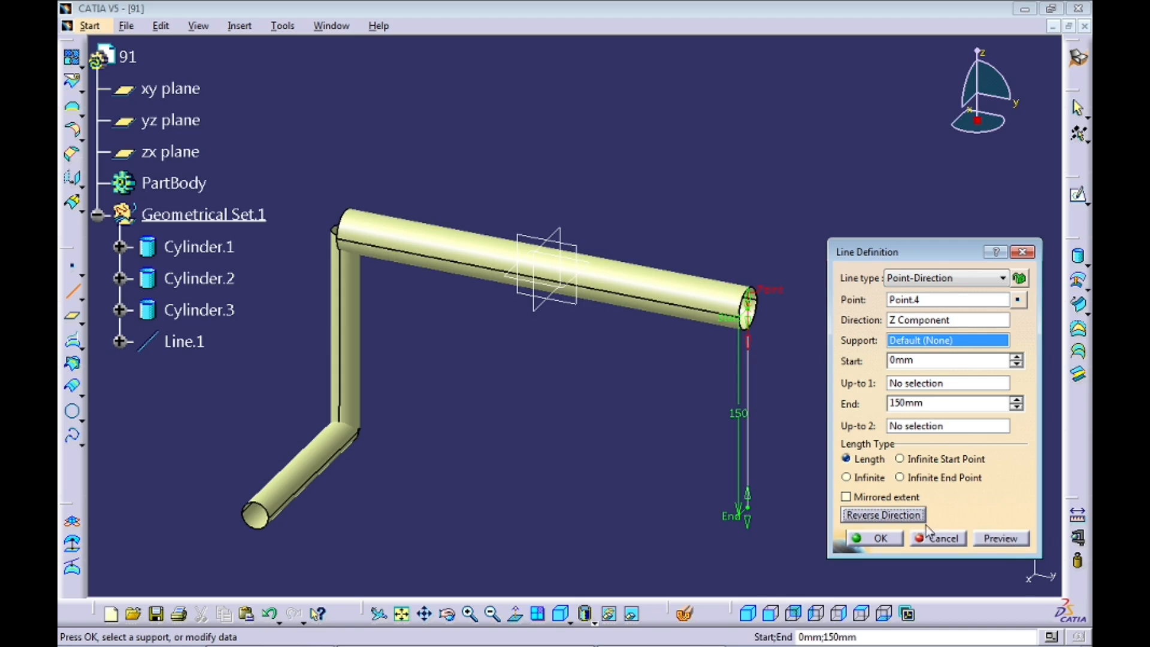
pyautogui.click(875, 538)
# Create a second 150 mm Point-Direction line from the vertical line's lower endpoint along the X component, with its direction reversed
pyautogui.moveTo(785, 428); pyautogui.dragTo(743, 385, button='middle')
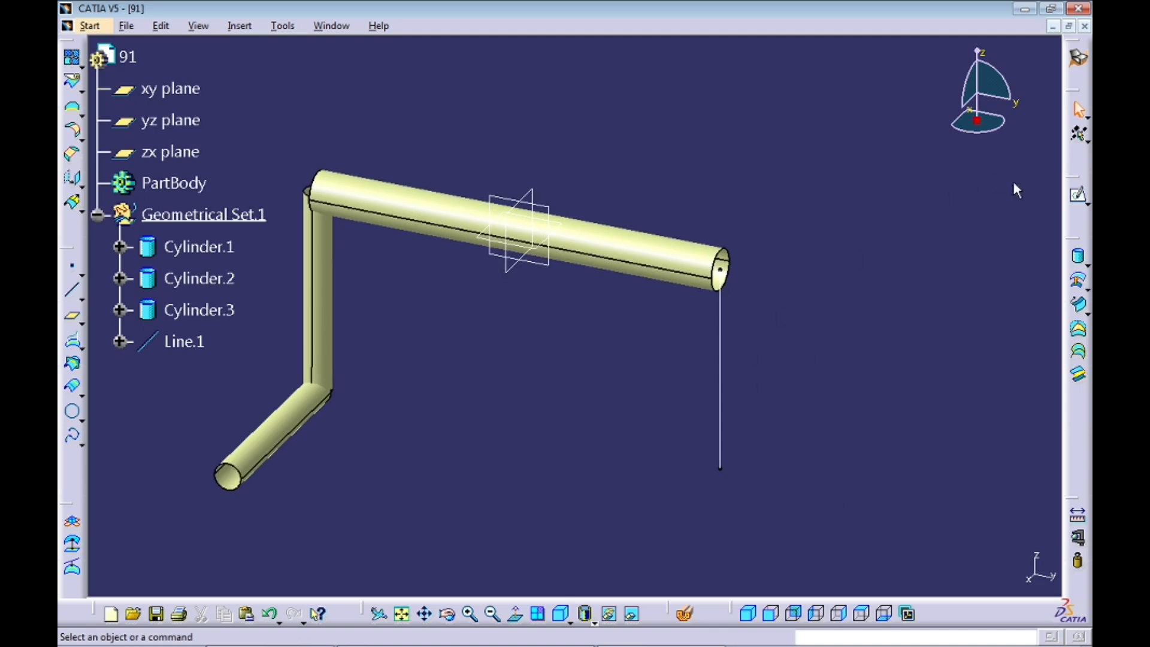
pyautogui.click(72, 289)
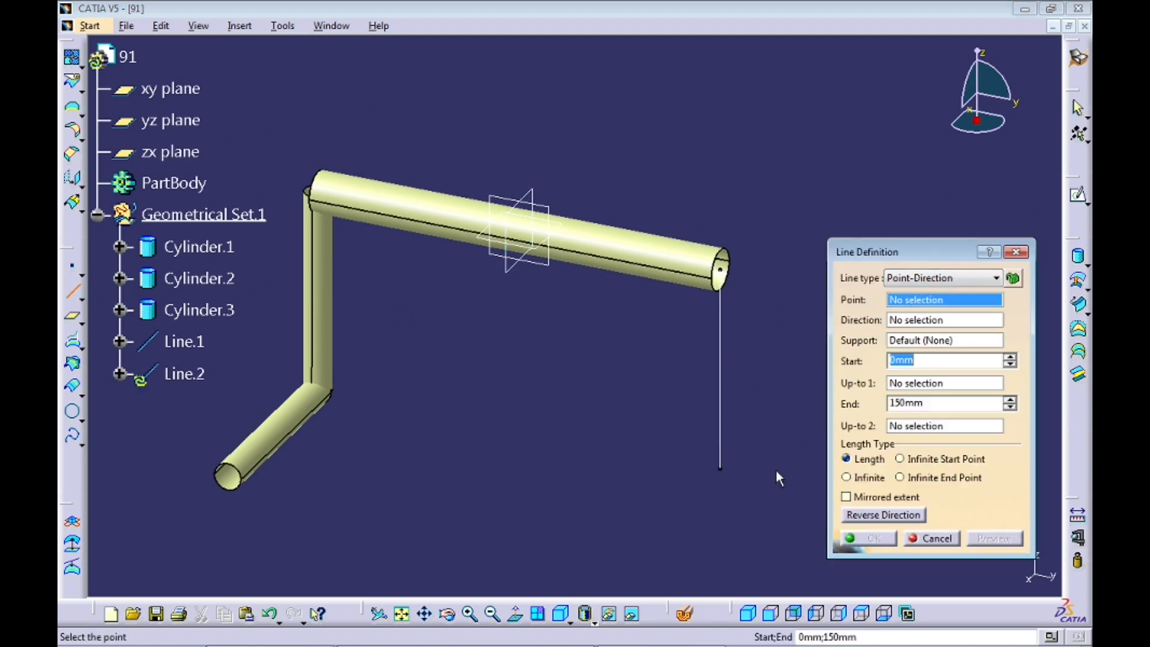
pyautogui.click(720, 472)
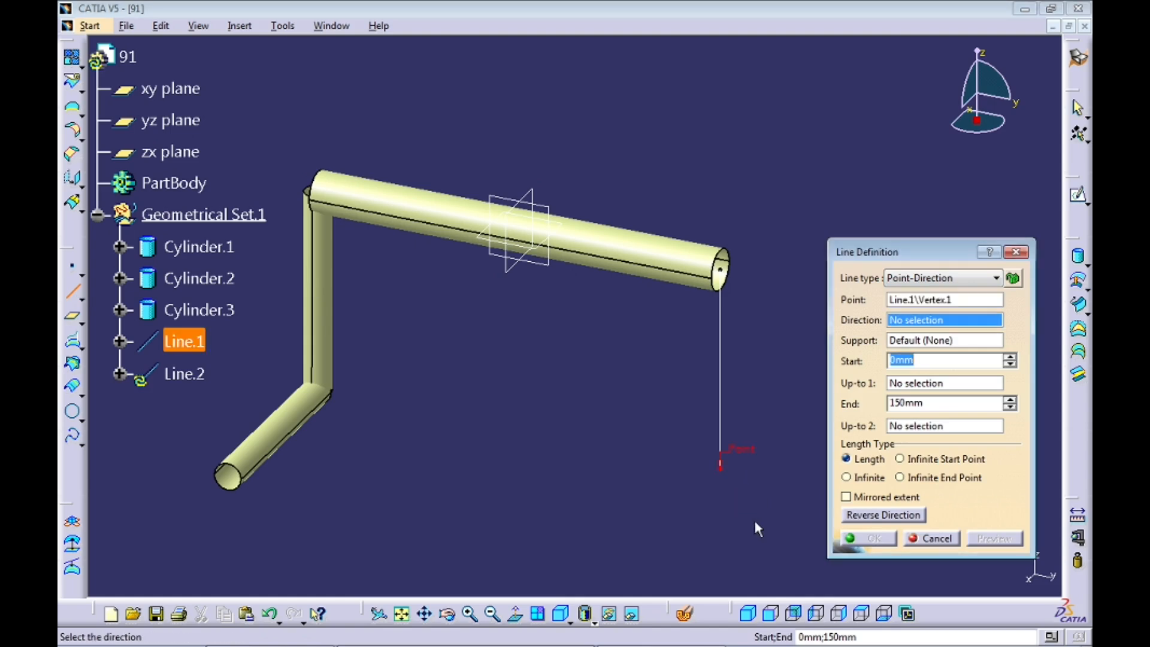
pyautogui.rightClick(919, 319)
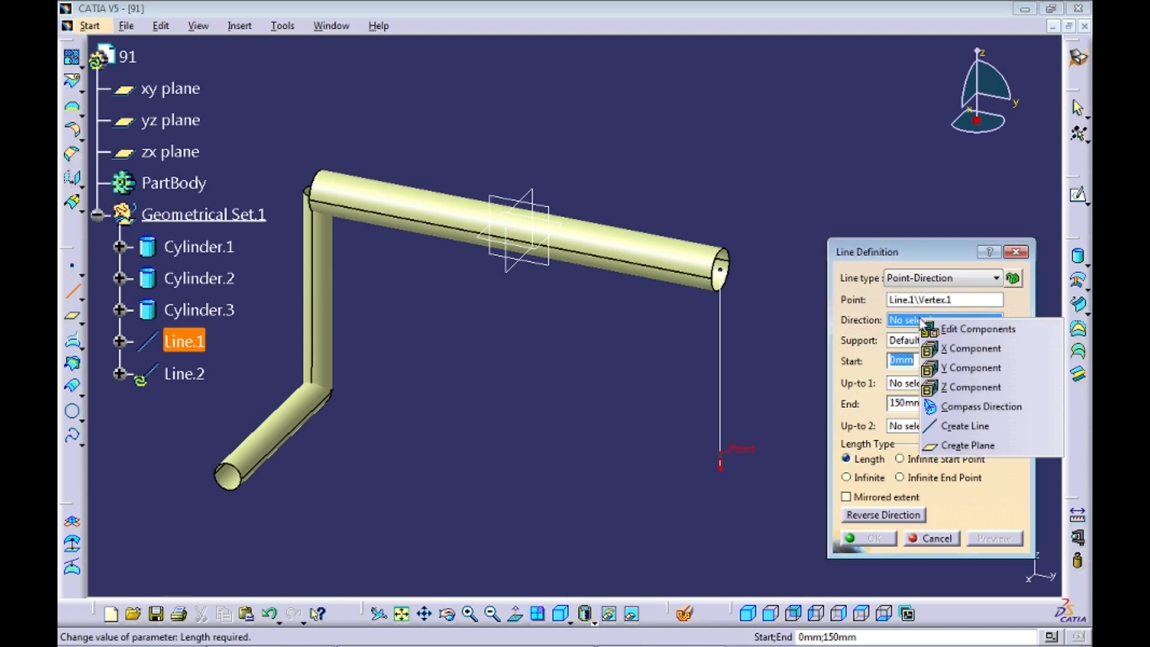
pyautogui.click(794, 354)
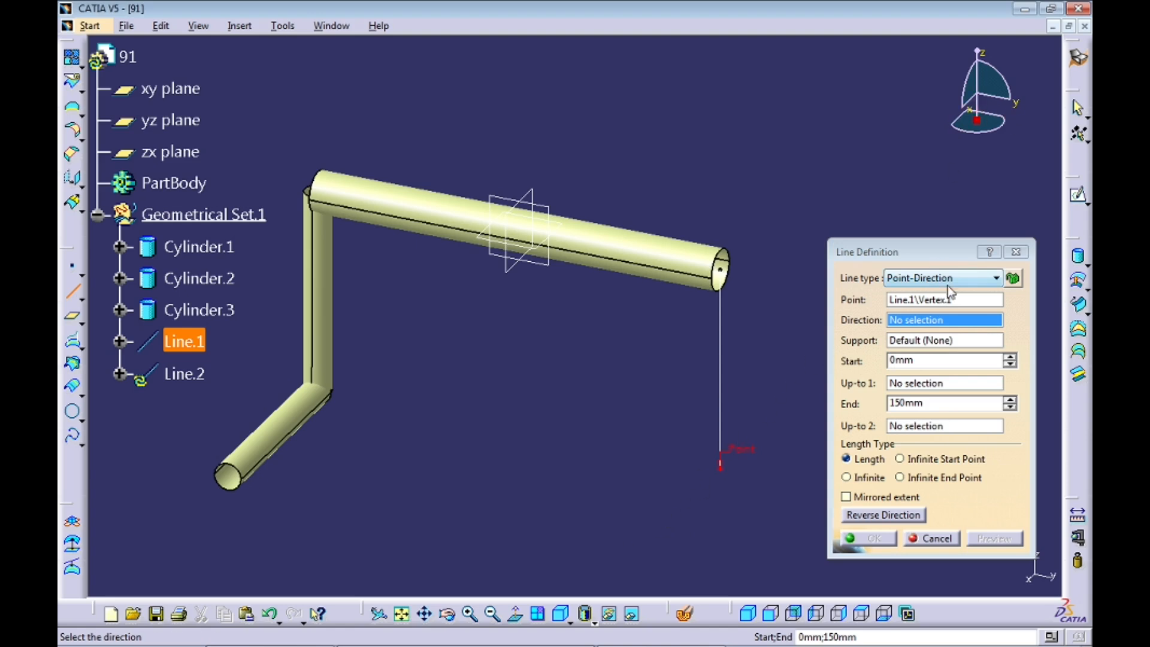
pyautogui.rightClick(925, 328)
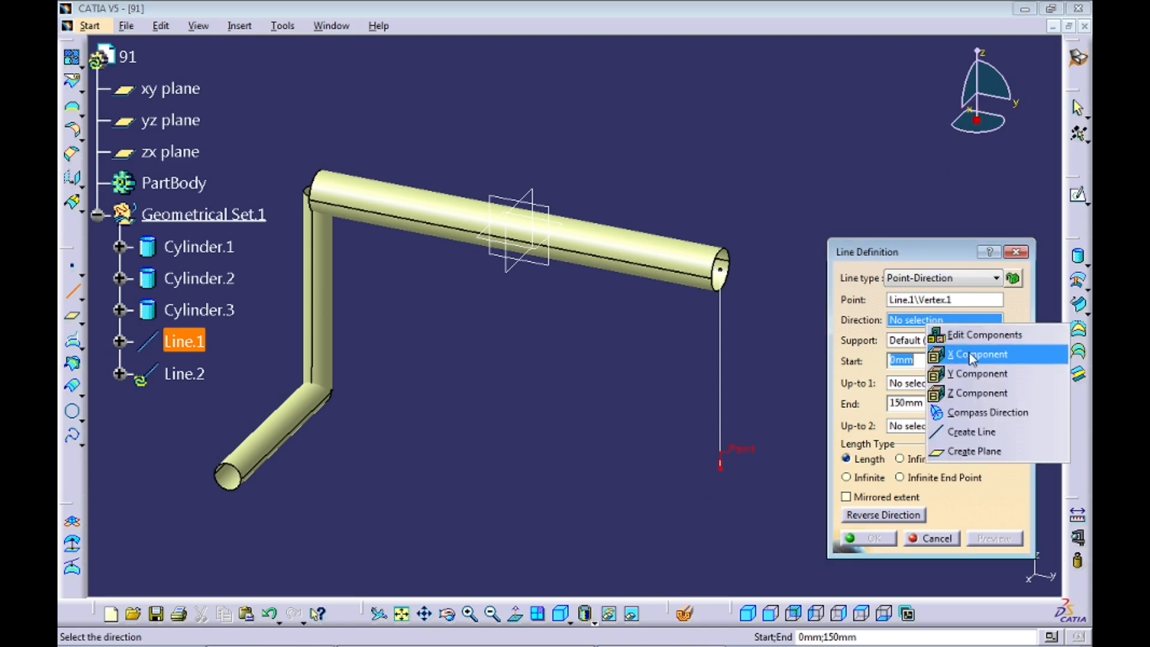
pyautogui.click(961, 353)
pyautogui.click(888, 514)
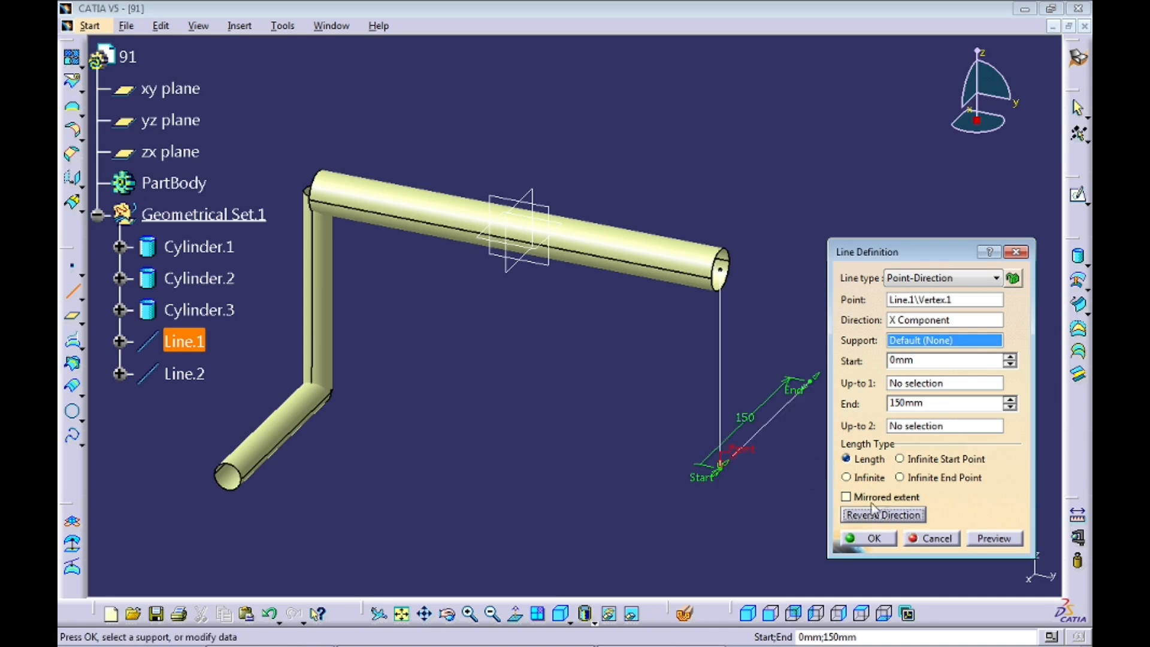
pyautogui.click(992, 538)
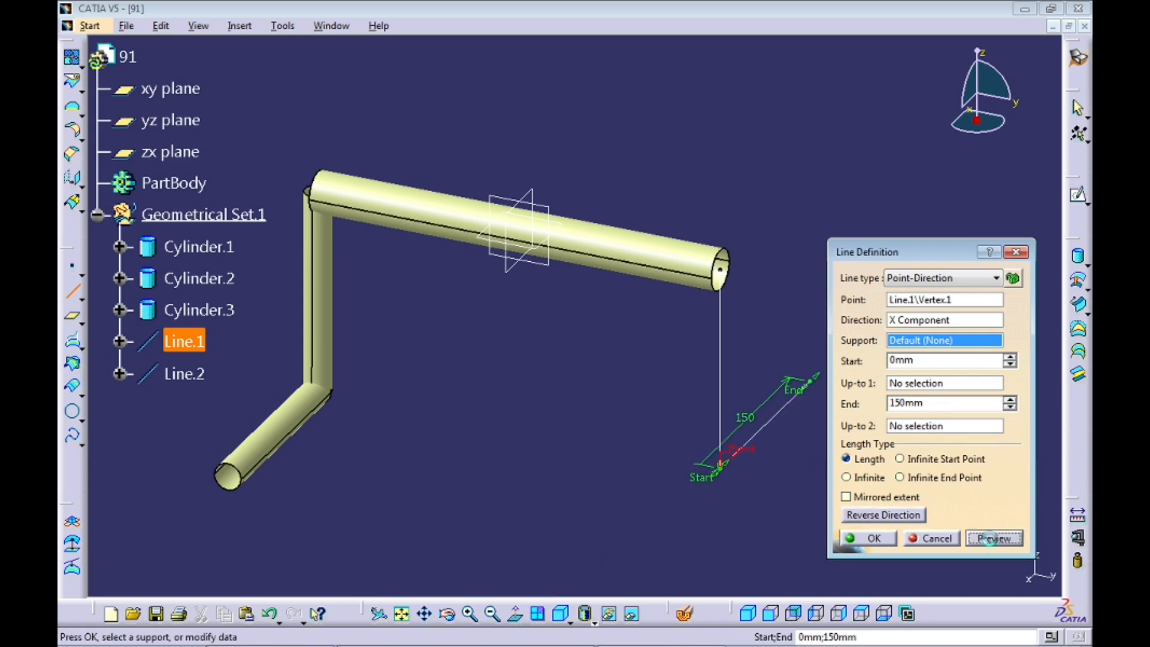
pyautogui.click(877, 537)
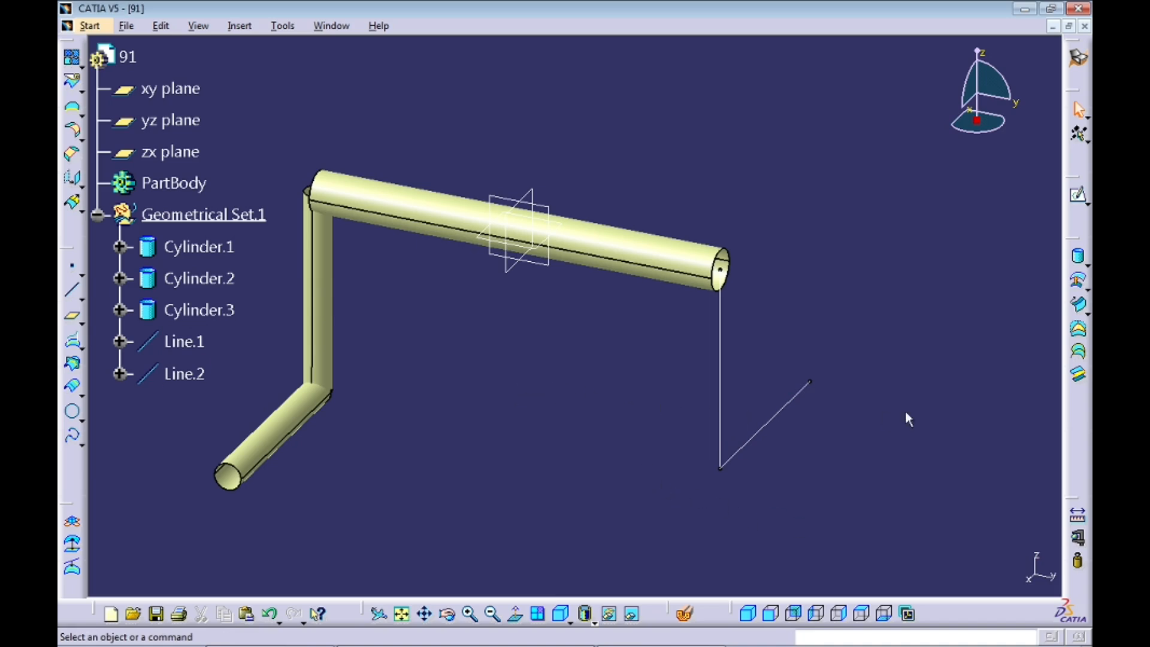
pyautogui.click(1078, 306)
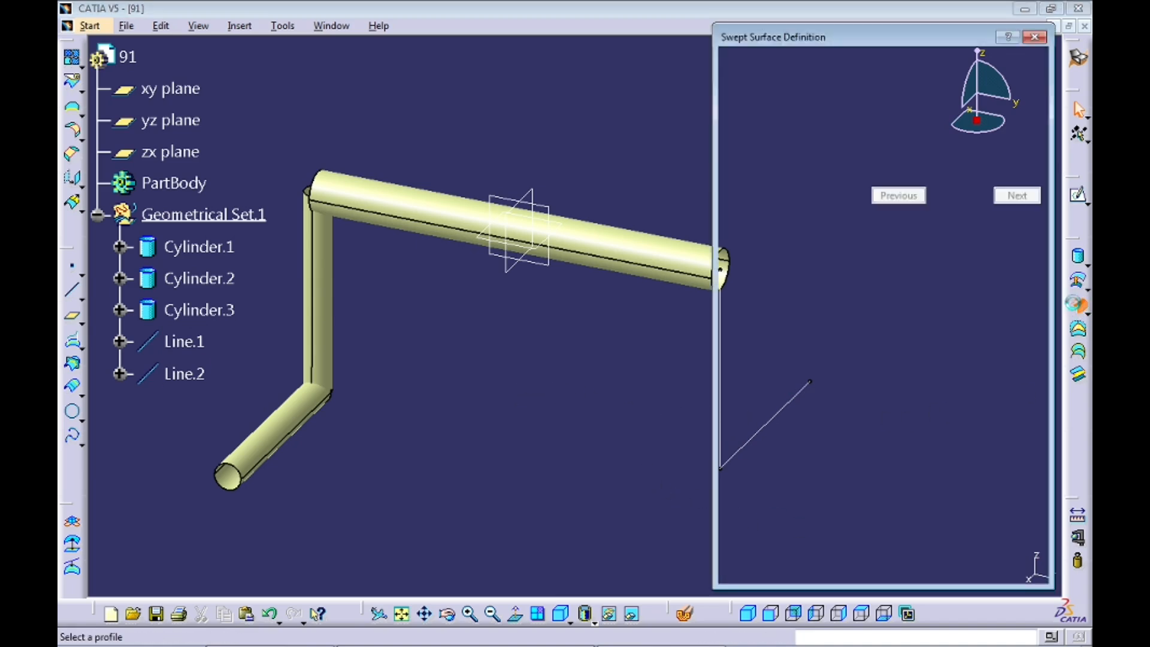
pyautogui.moveTo(659, 353); pyautogui.dragTo(599, 367, button='middle')
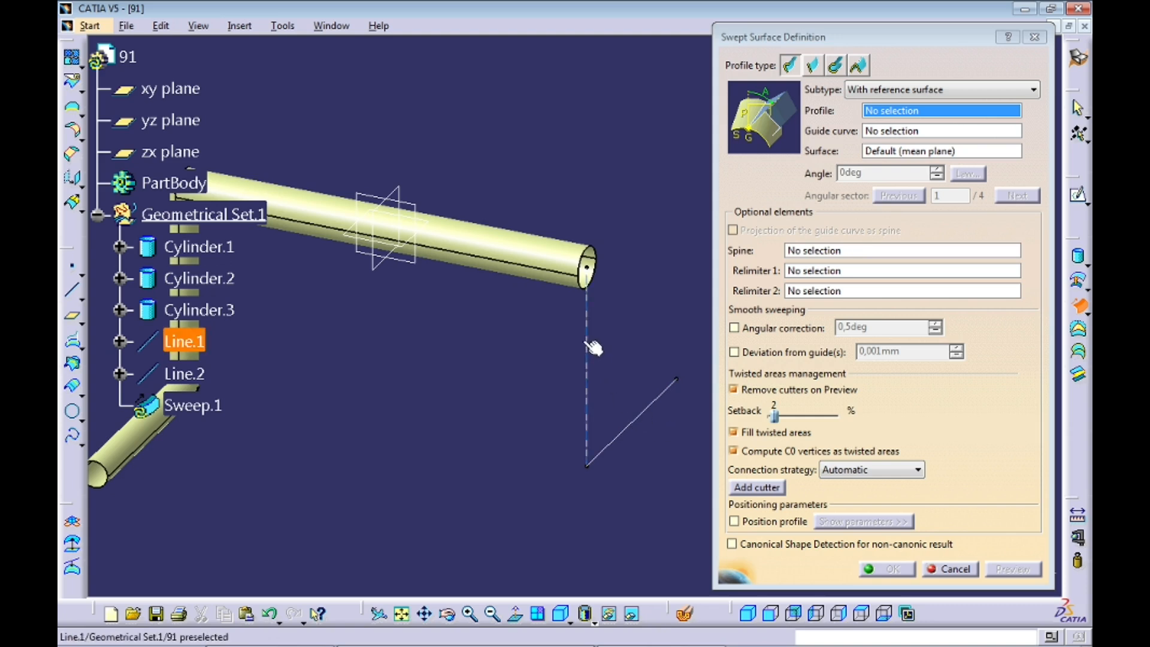
pyautogui.click(948, 569)
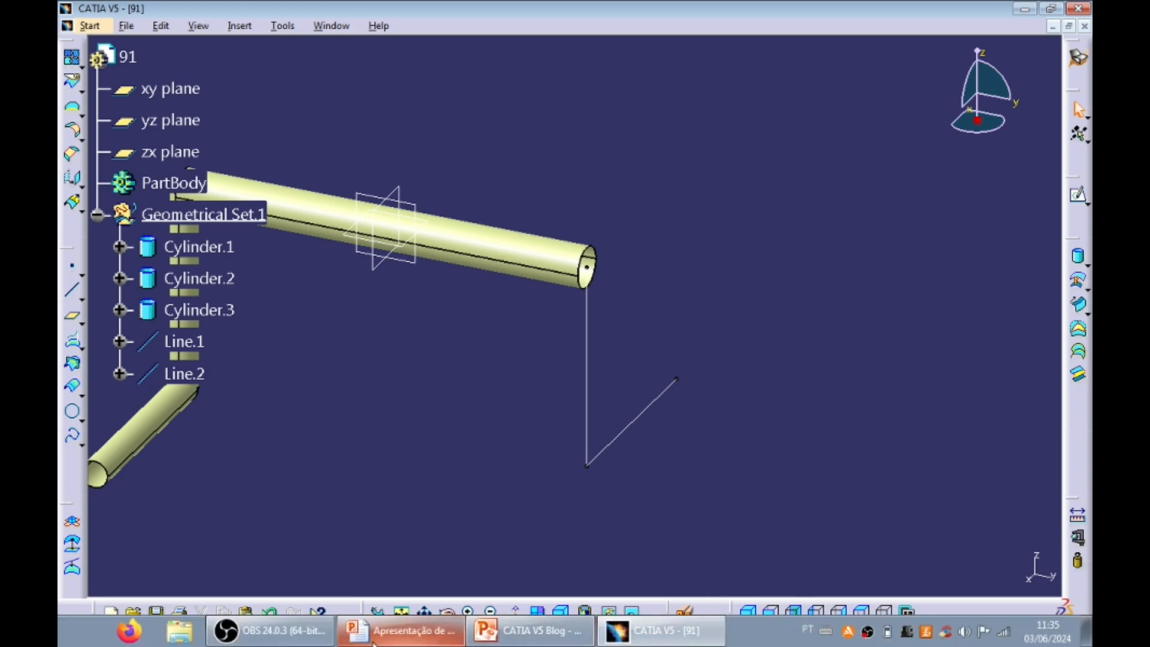
pyautogui.click(299, 637)
pyautogui.click(299, 637)
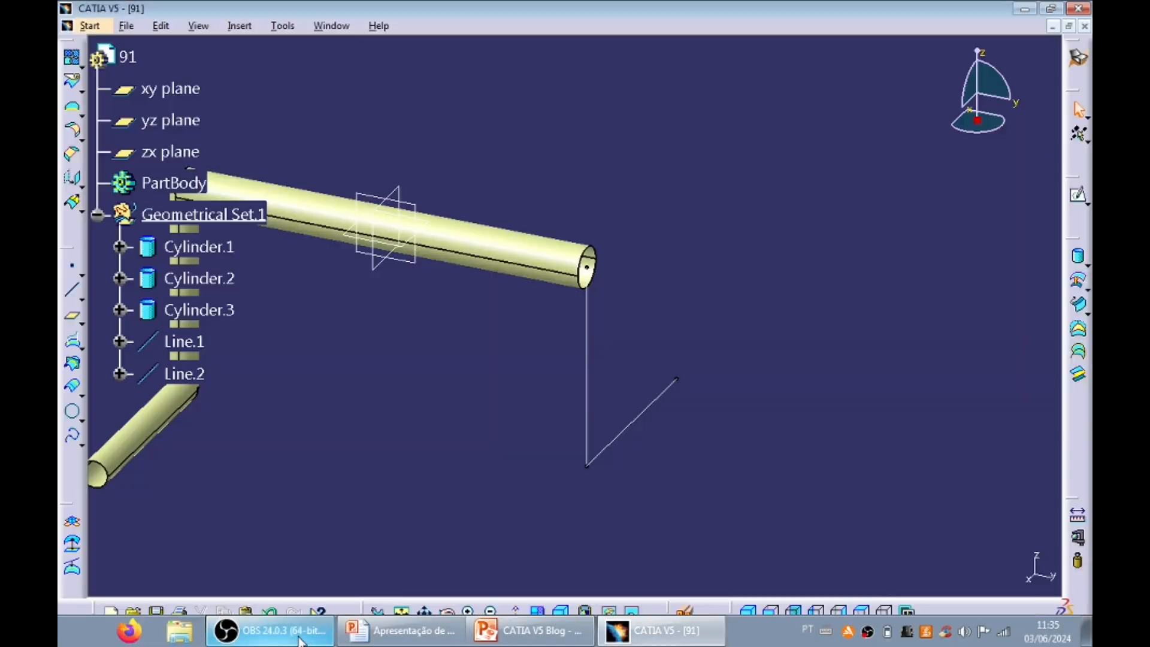
pyautogui.moveTo(726, 314); pyautogui.dragTo(765, 299, button='middle')
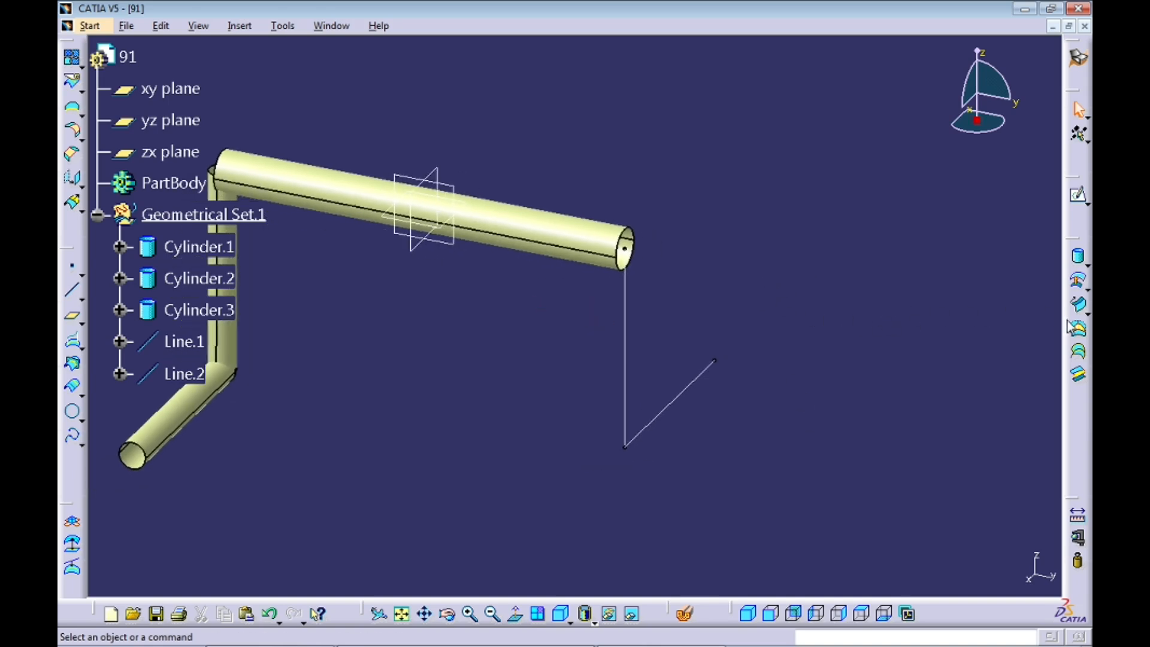
pyautogui.click(626, 331)
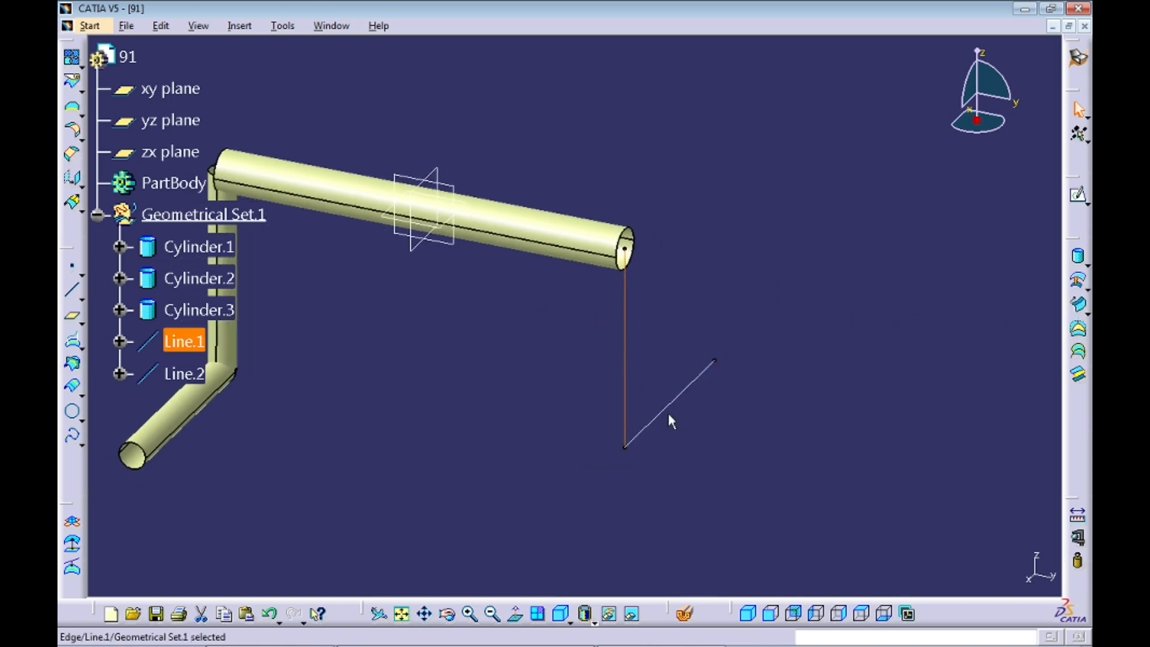
pyautogui.click(688, 401)
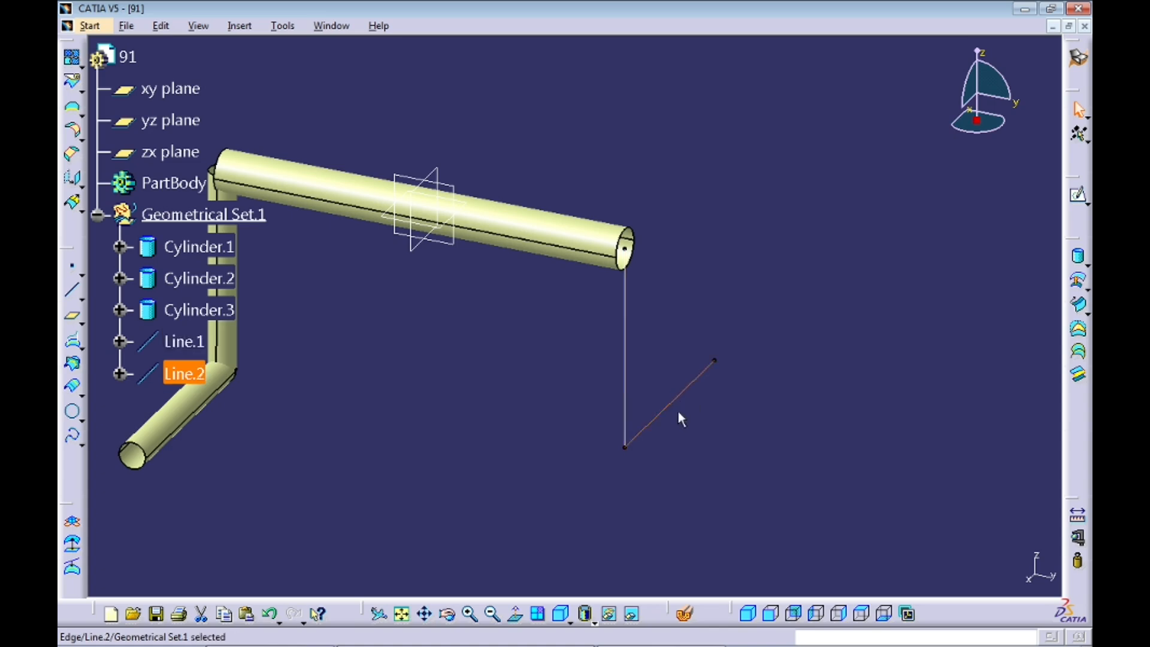
pyautogui.click(624, 372)
pyautogui.click(749, 392)
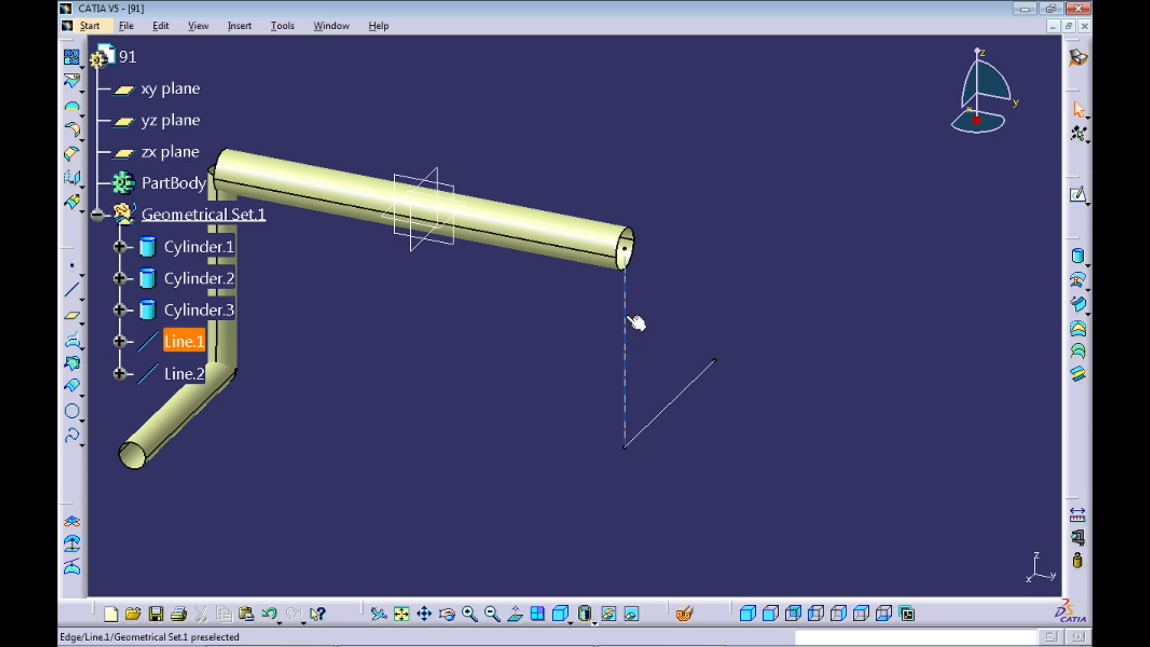
pyautogui.click(123, 56)
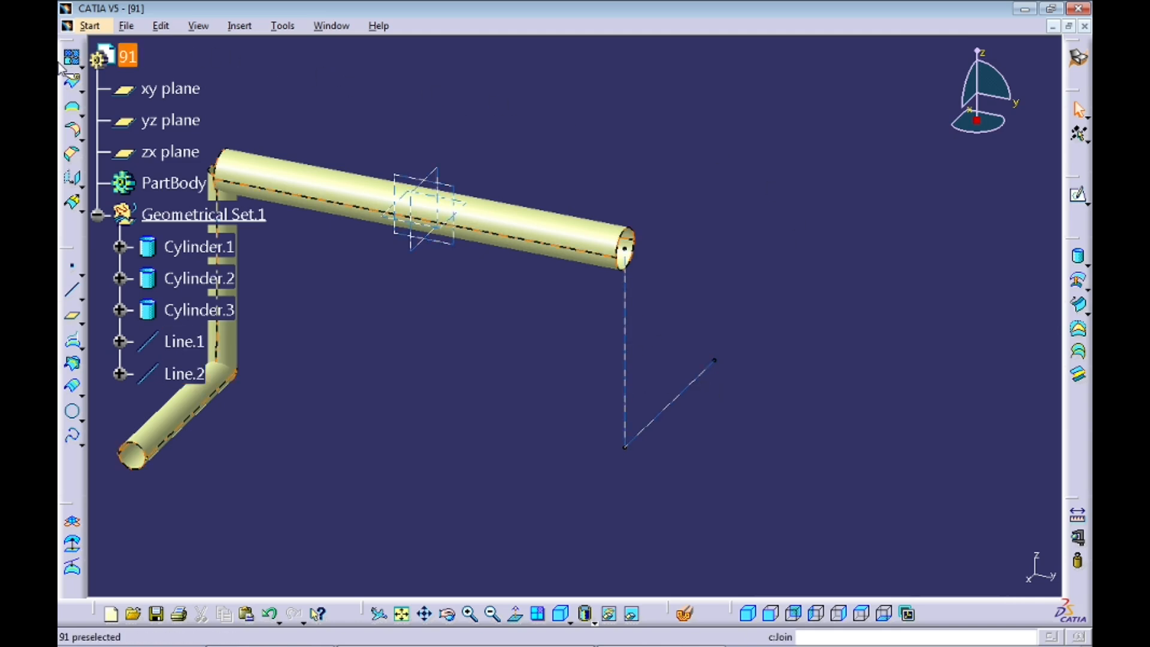
pyautogui.click(71, 58)
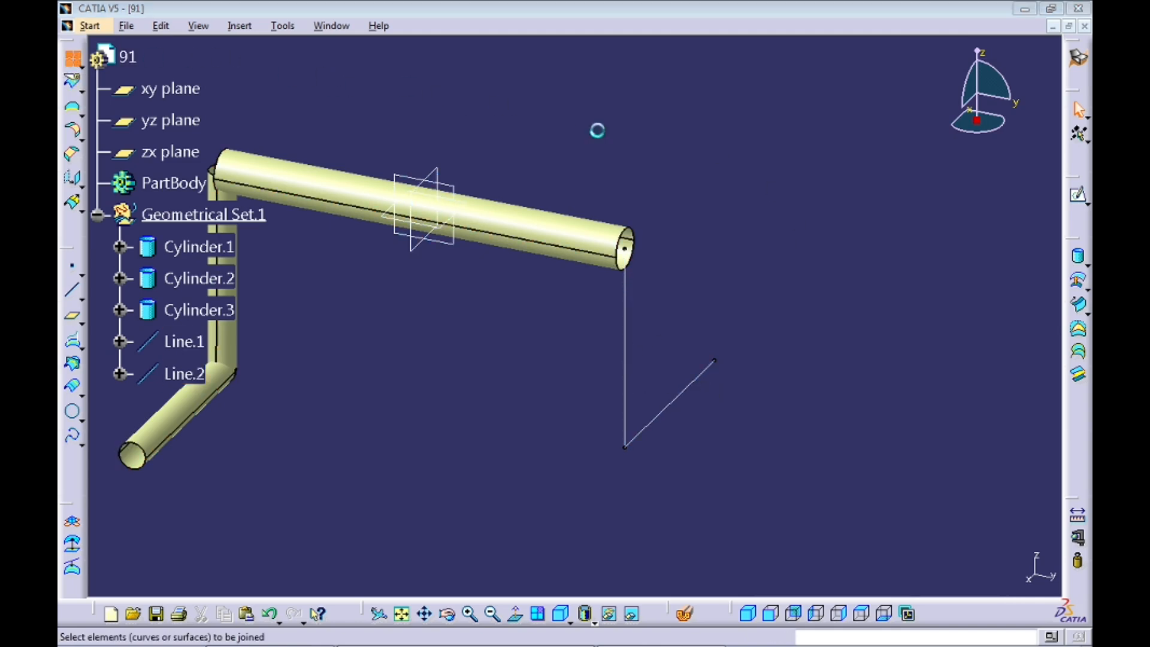
pyautogui.click(626, 354)
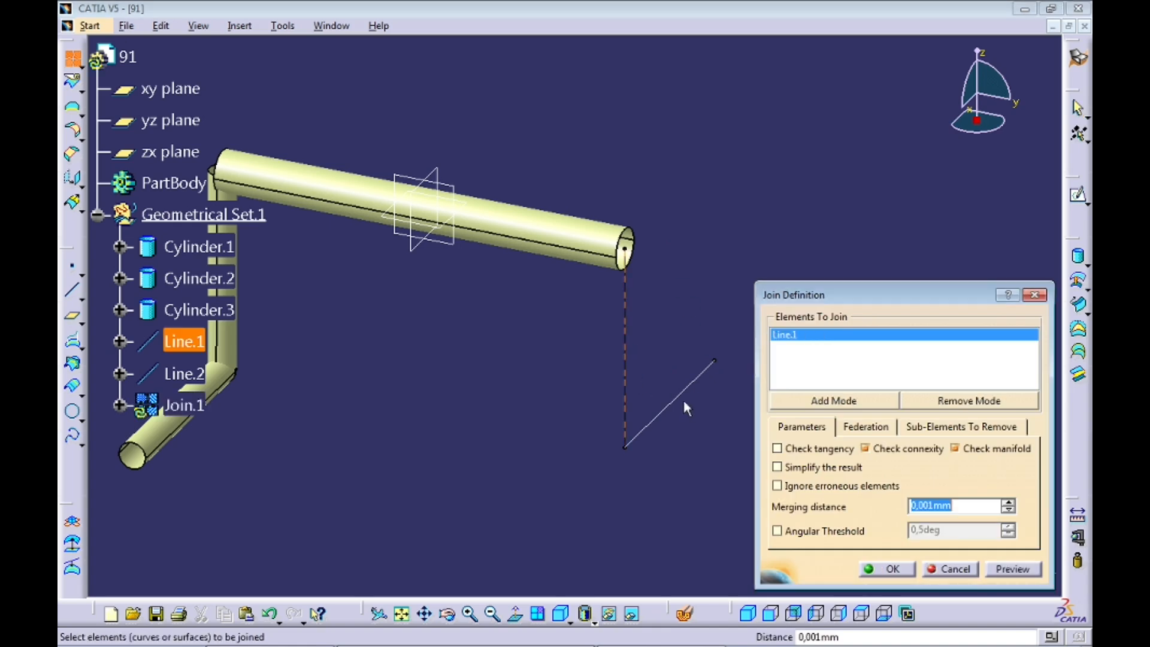
pyautogui.click(680, 393)
pyautogui.click(1012, 570)
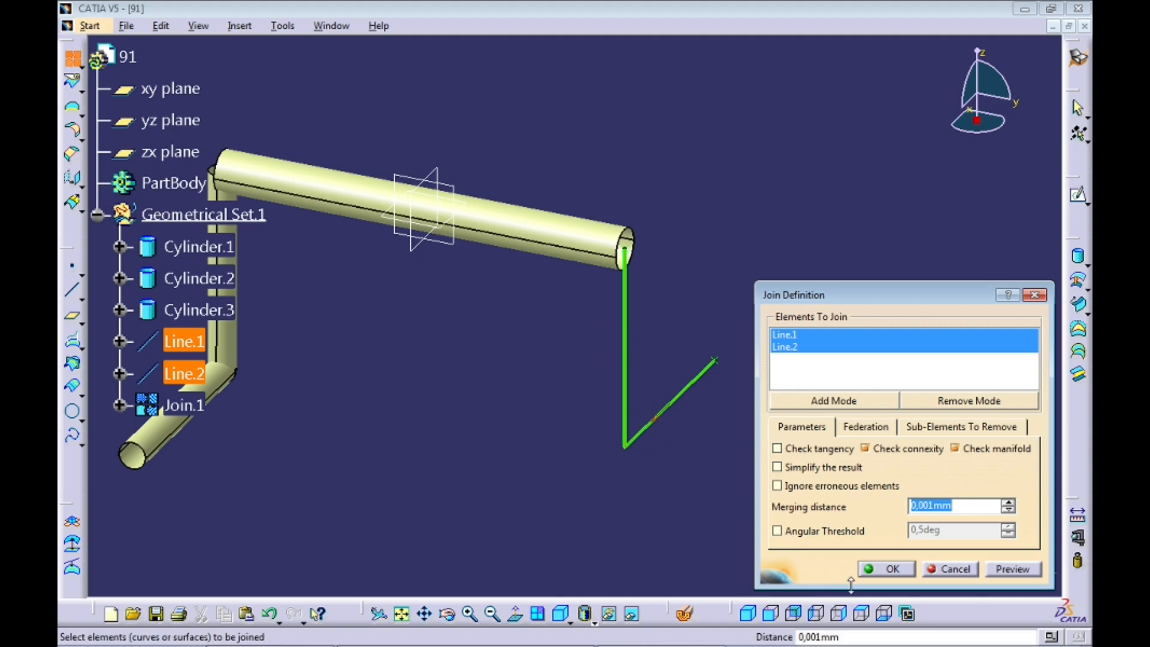
pyautogui.click(955, 570)
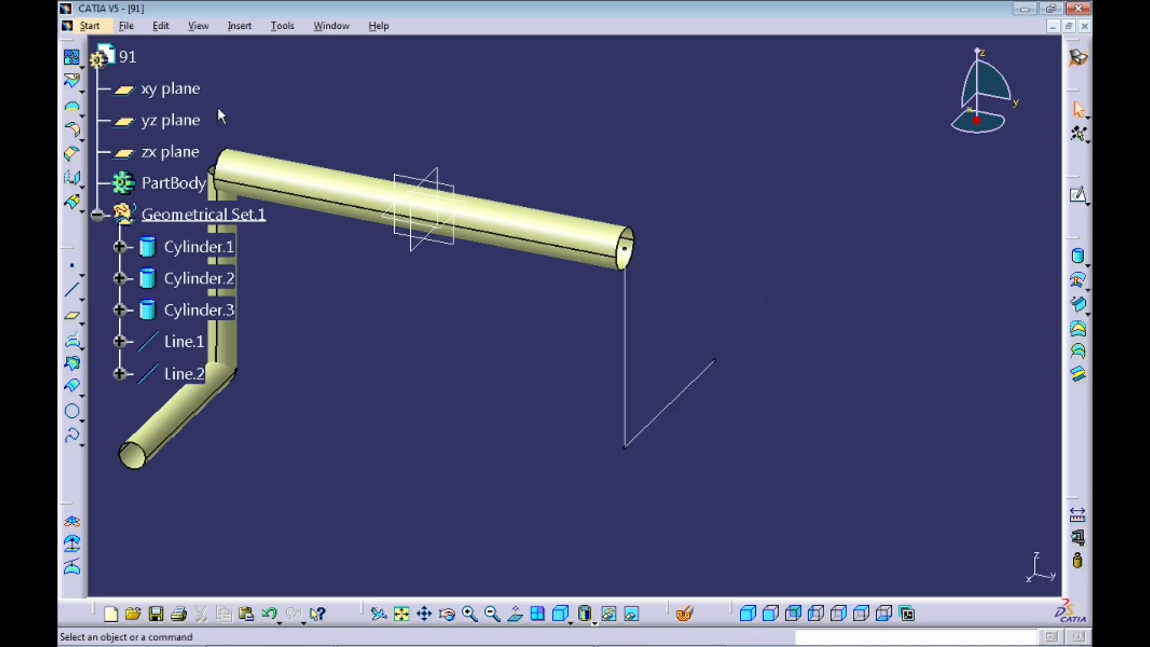
# Trim the vertical line and the X-direction line together into one curve using Standard mode
pyautogui.click(82, 89)
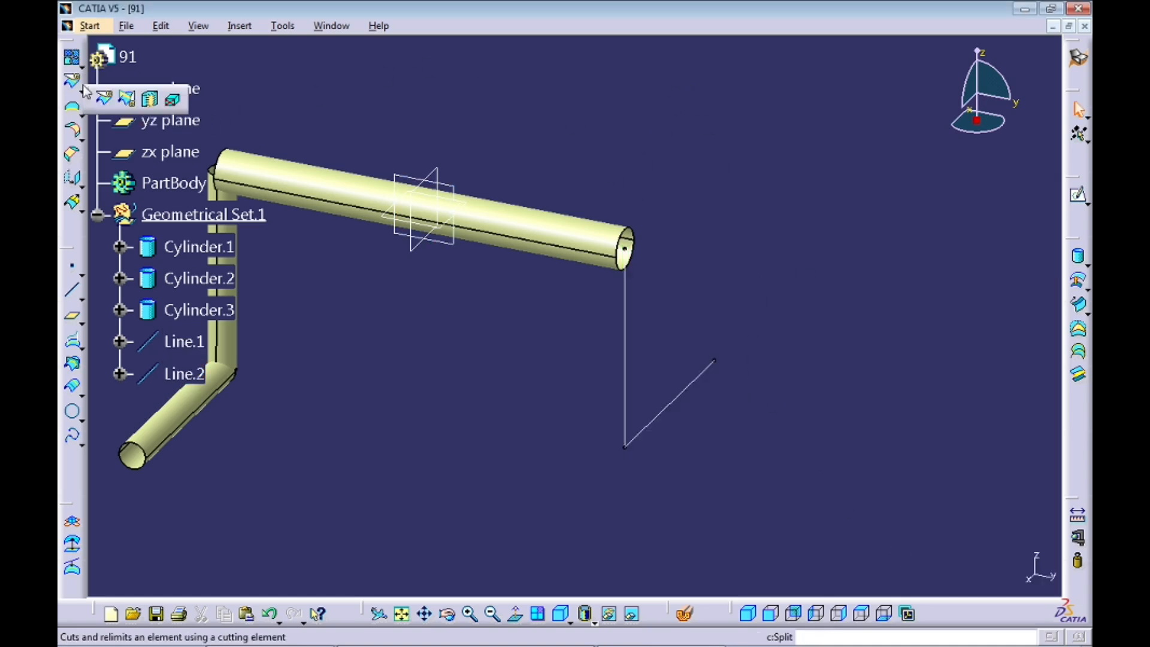
pyautogui.click(128, 100)
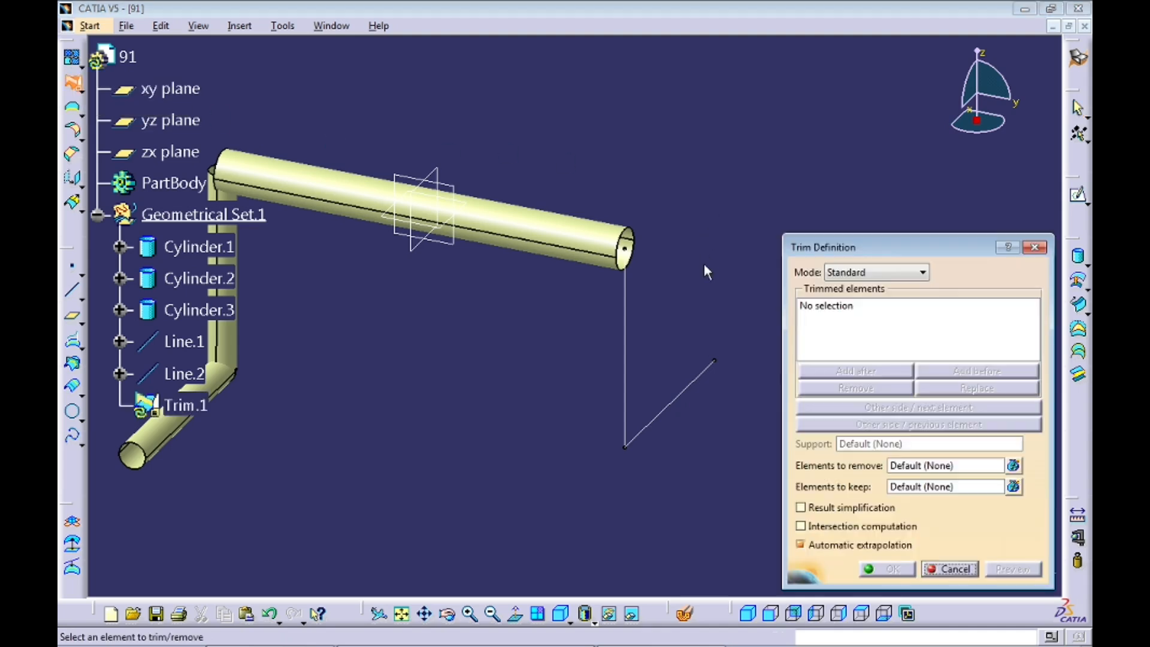
pyautogui.click(630, 346)
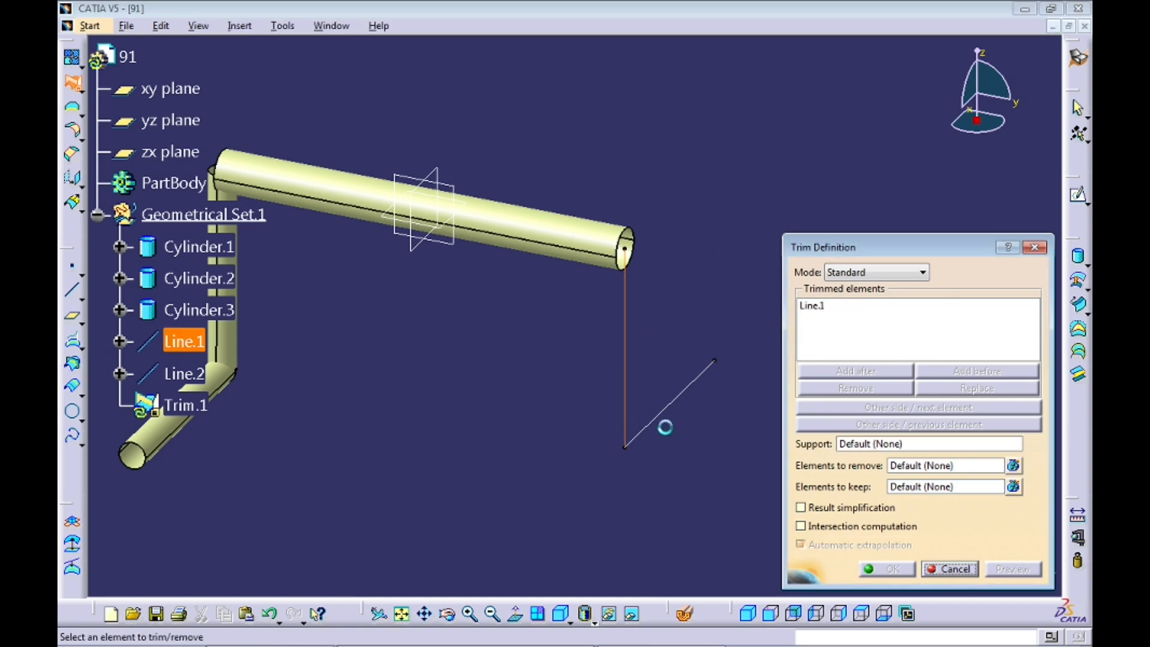
pyautogui.click(690, 386)
pyautogui.click(1025, 568)
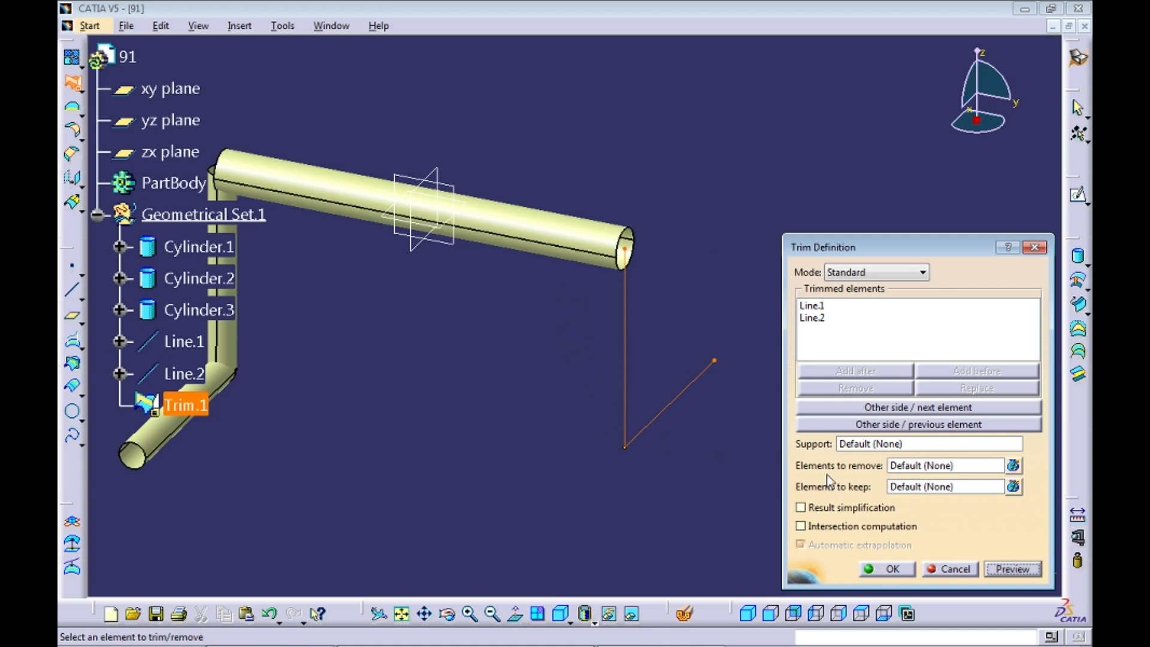
pyautogui.click(892, 570)
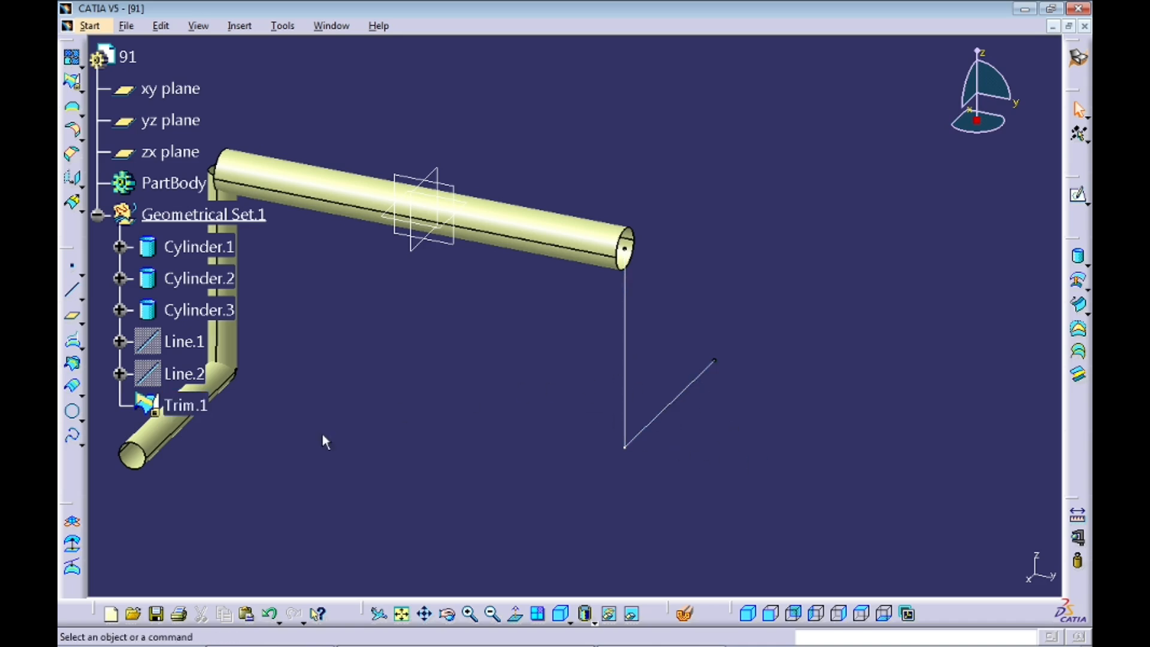
pyautogui.click(182, 406)
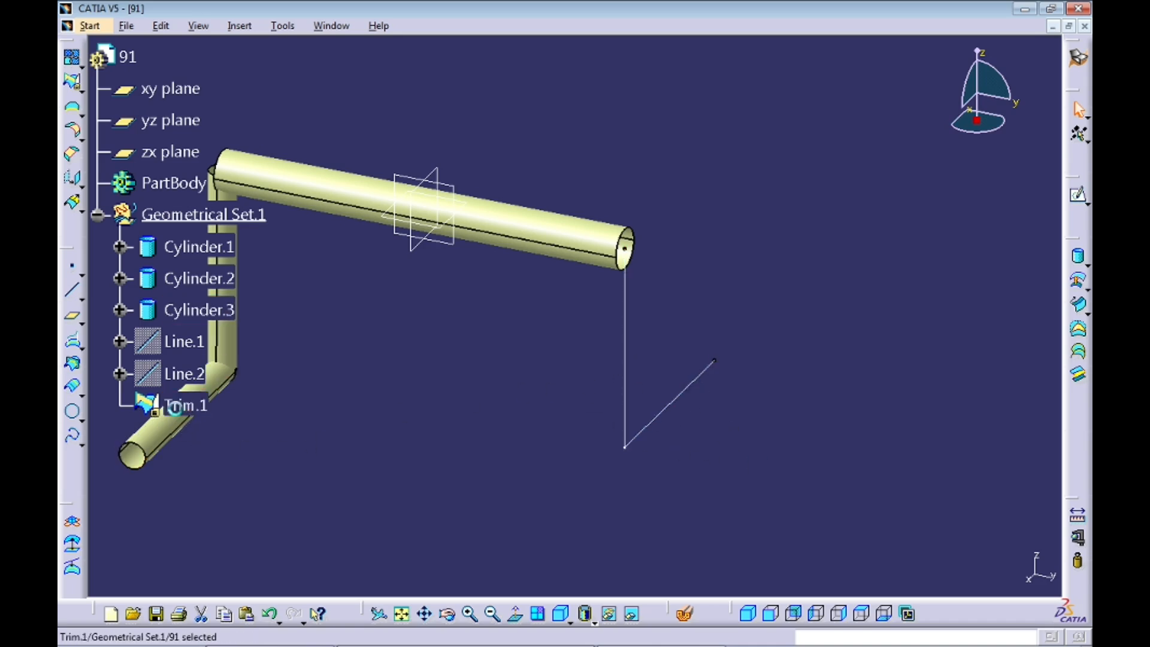
pyautogui.click(397, 428)
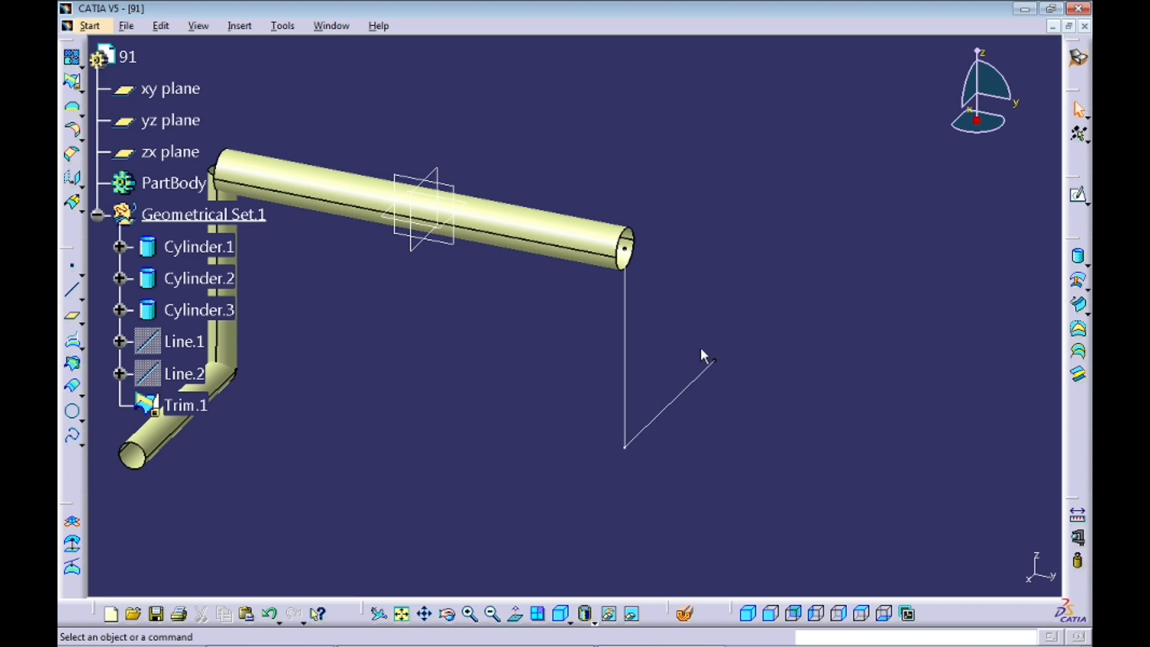
# Create a circular swept surface of subtype Center and radius along the trimmed curve with a radius of 10 mm
pyautogui.click(1078, 307)
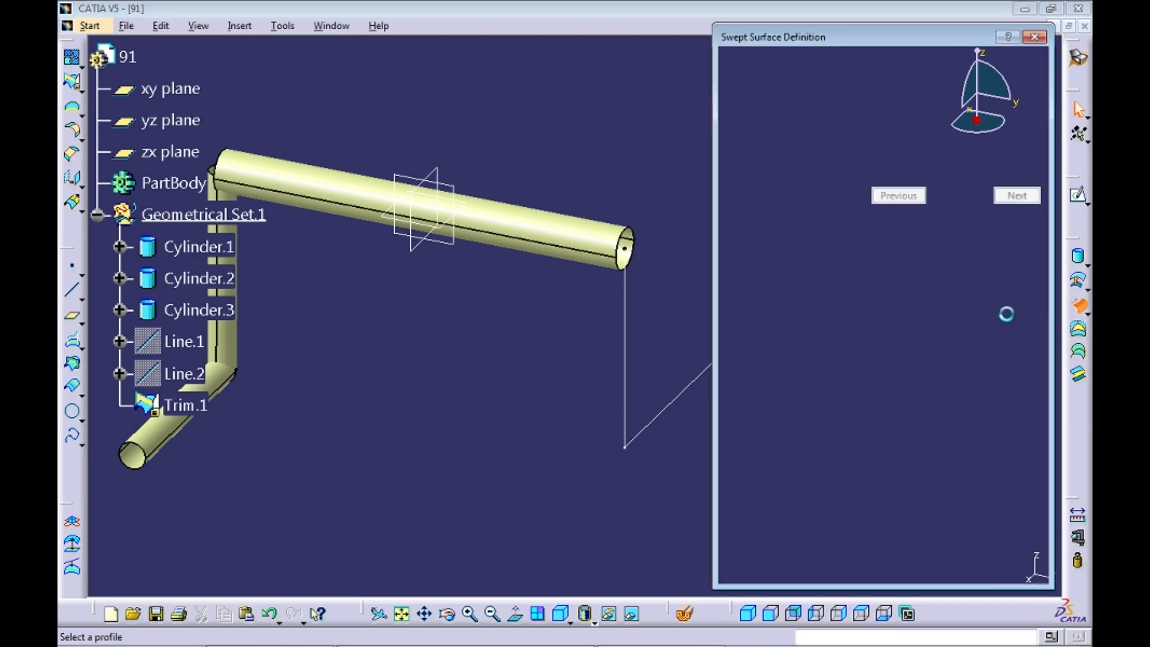
pyautogui.moveTo(665, 296); pyautogui.dragTo(567, 309, button='middle')
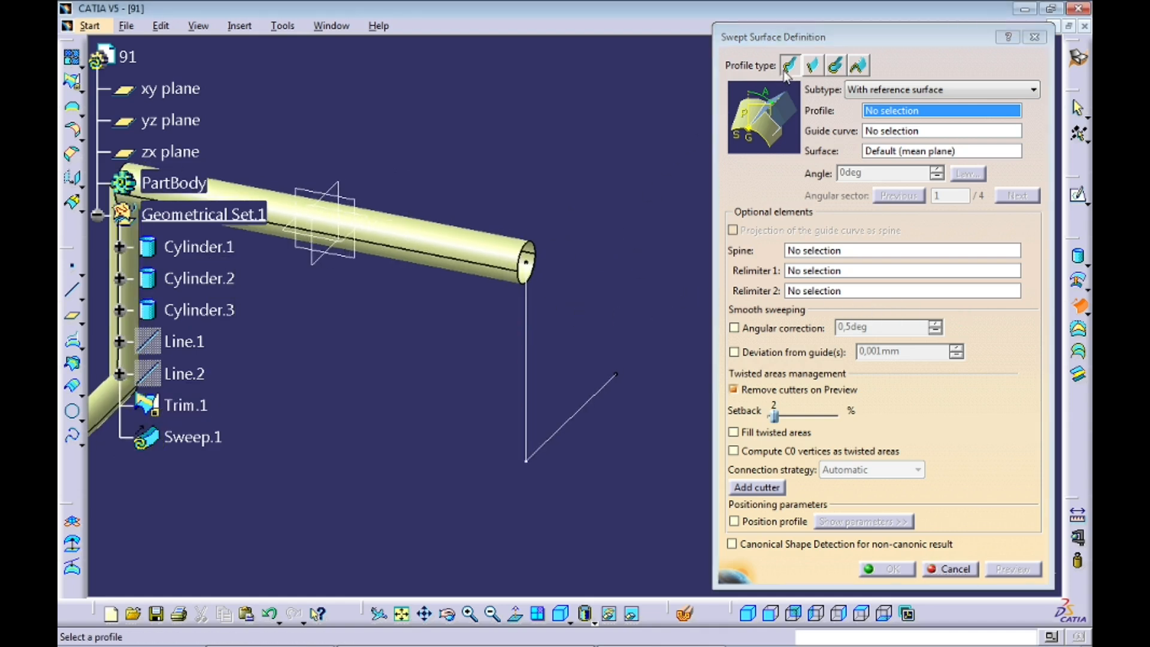
pyautogui.click(835, 66)
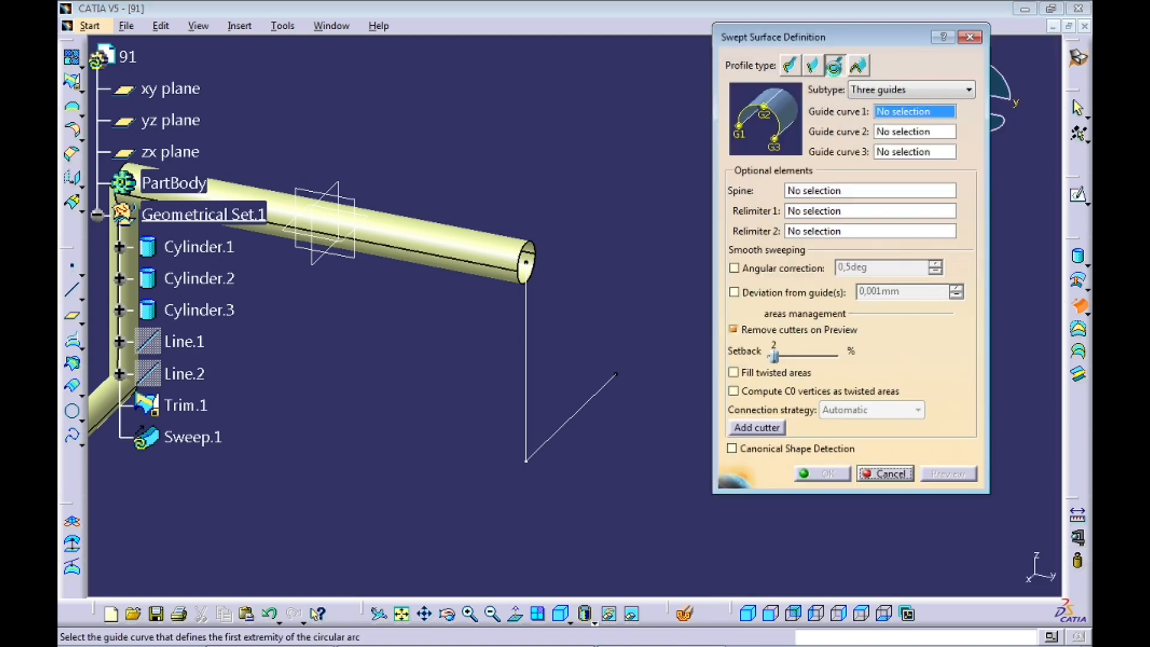
pyautogui.click(938, 95)
pyautogui.click(929, 144)
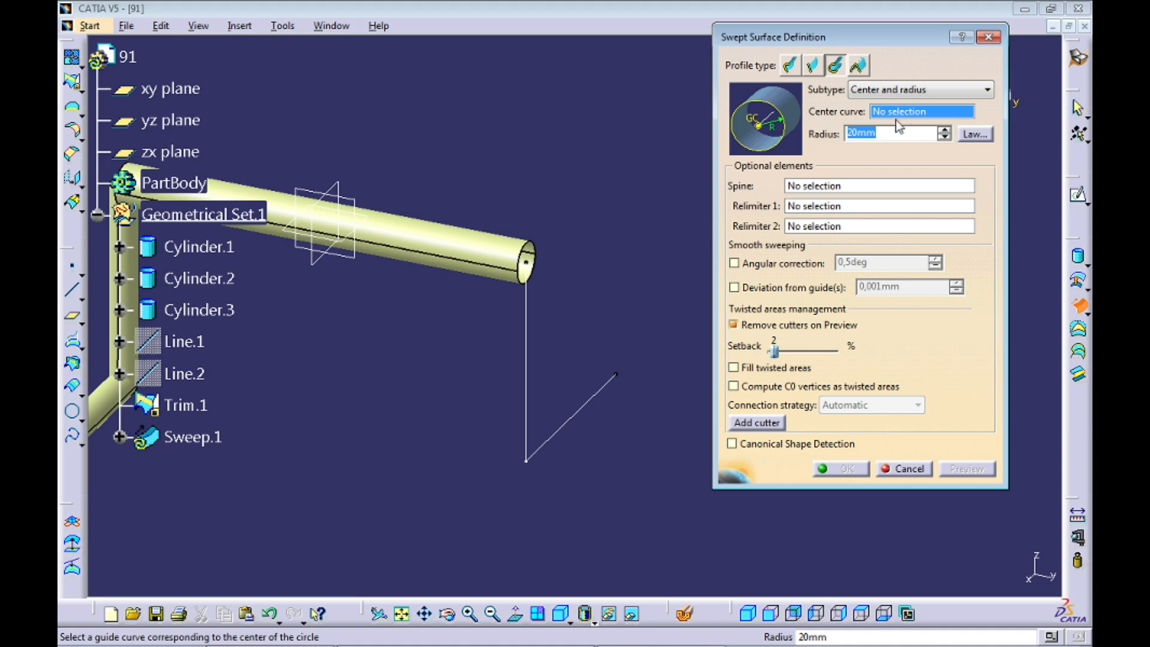
pyautogui.click(526, 333)
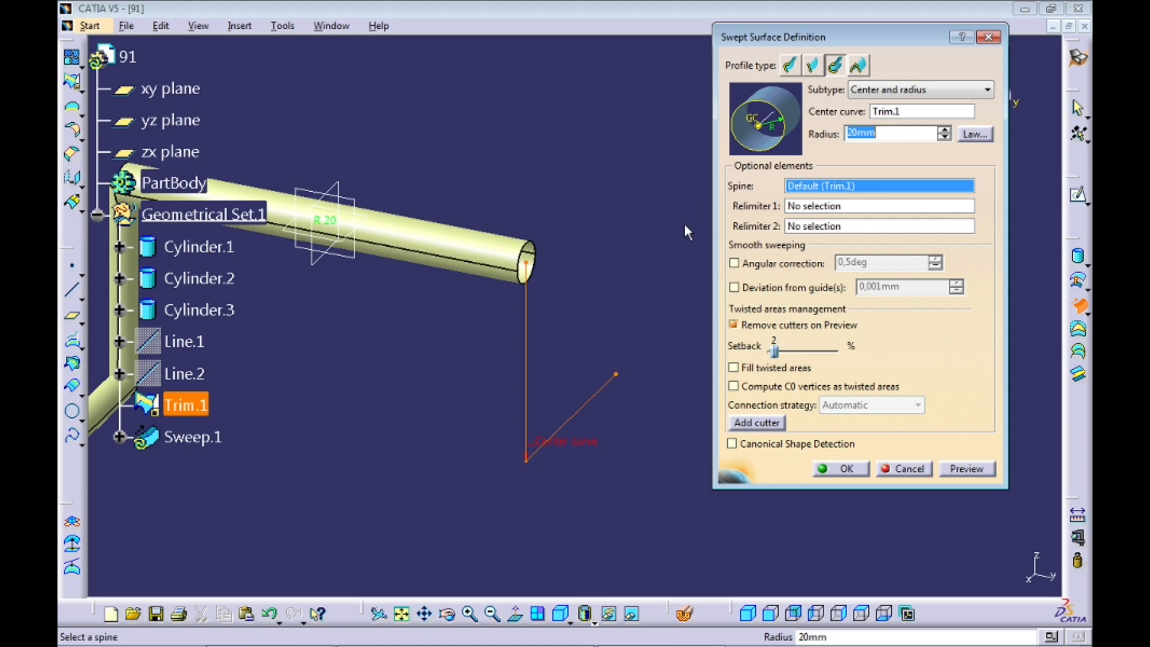
pyautogui.write('10')
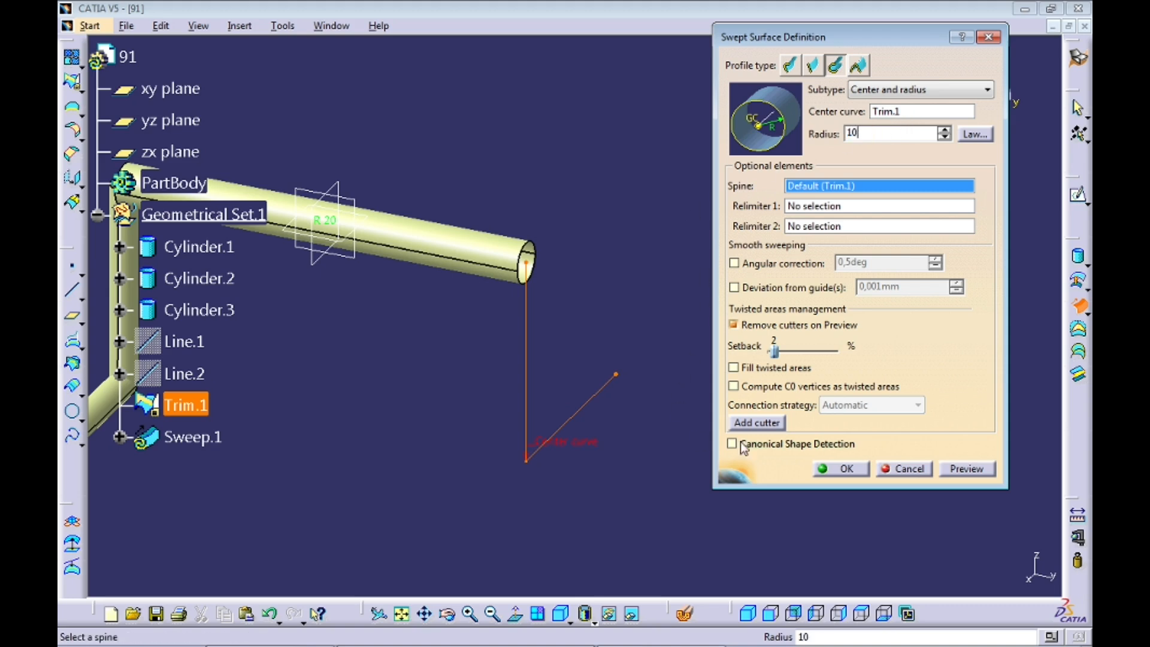
pyautogui.click(963, 469)
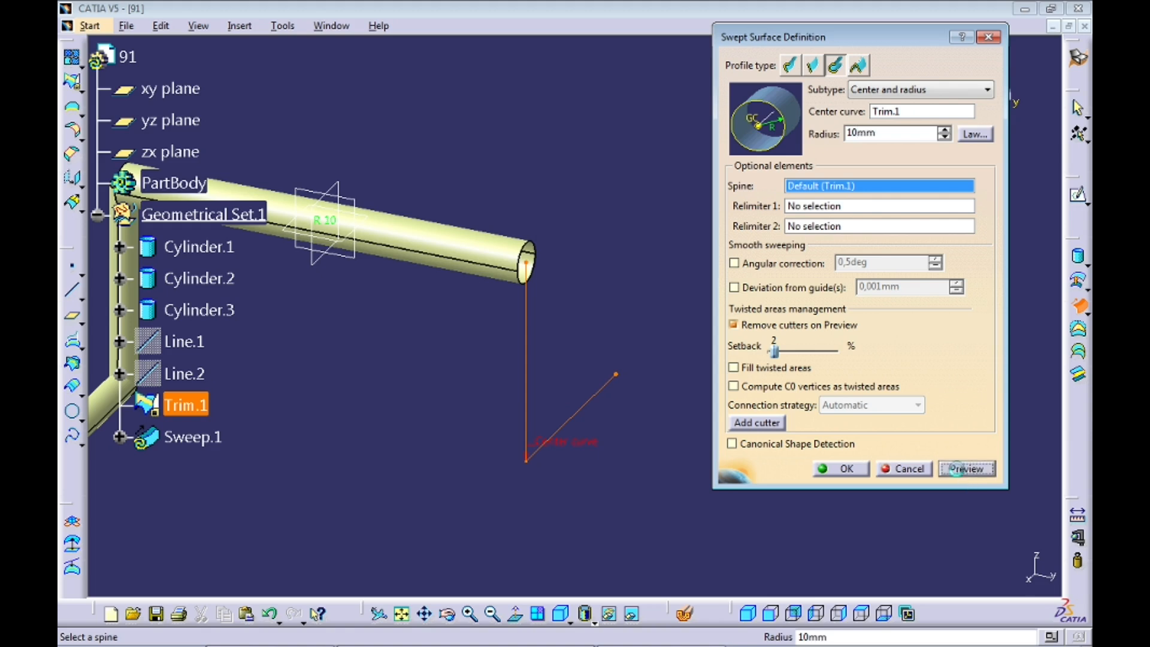
pyautogui.click(844, 469)
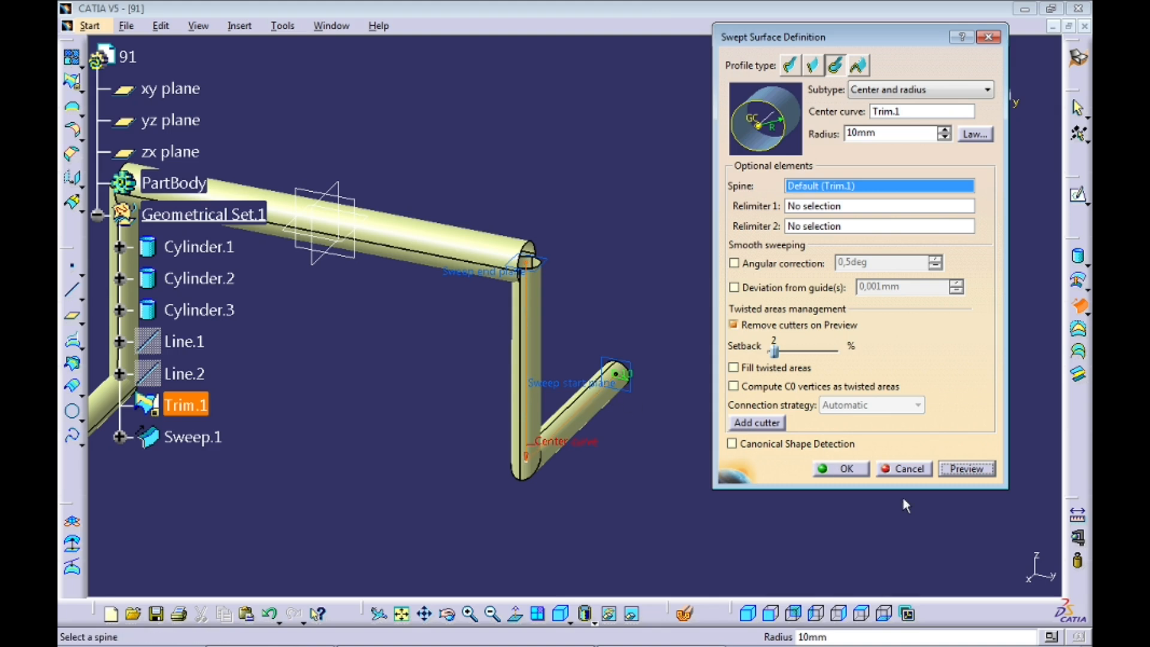
pyautogui.click(846, 468)
# Examine which tubes are separate features by comparing the swept surface with the long horizontal and vertical cylinders
pyautogui.moveTo(346, 400); pyautogui.dragTo(559, 420, button='middle')
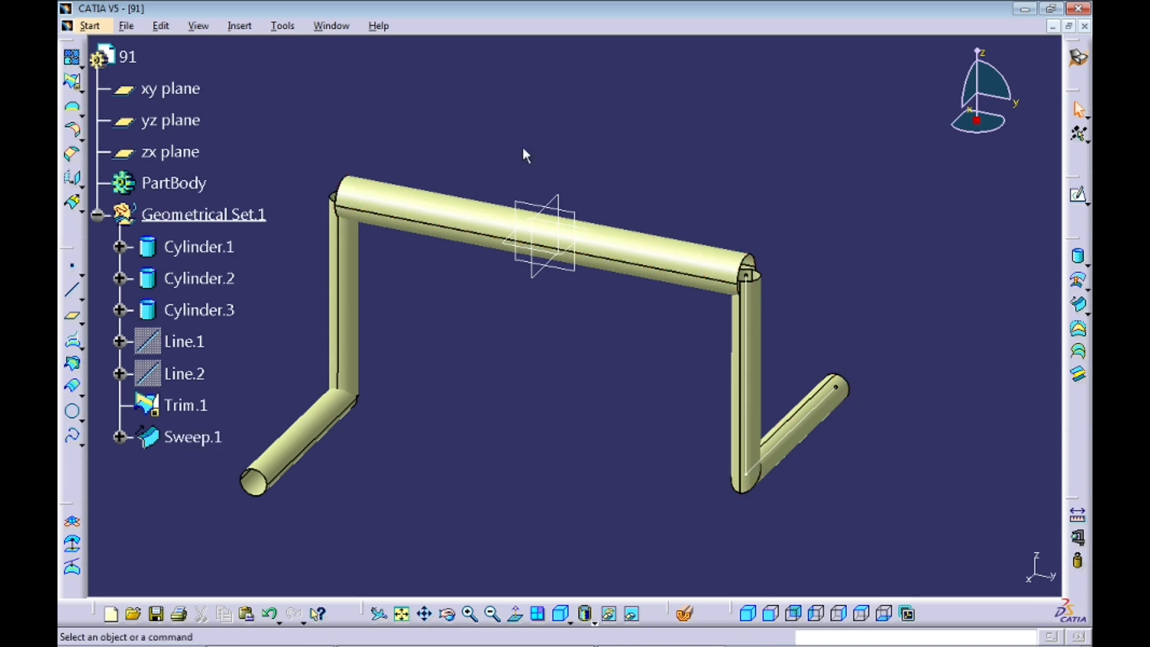
pyautogui.click(767, 329)
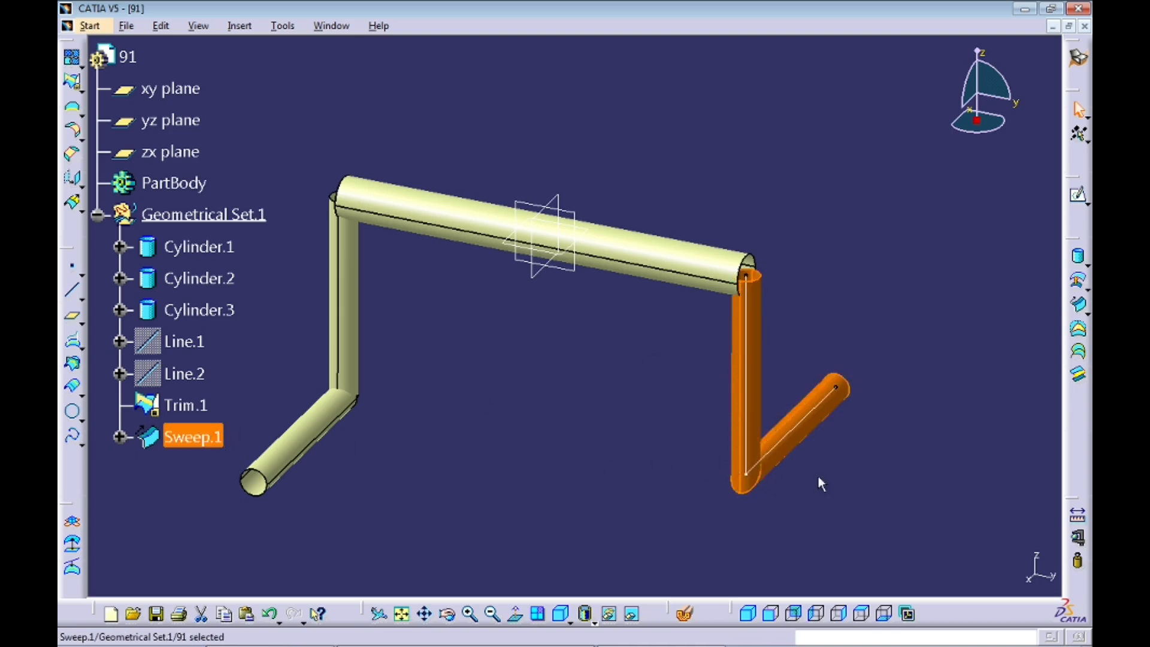
pyautogui.click(960, 306)
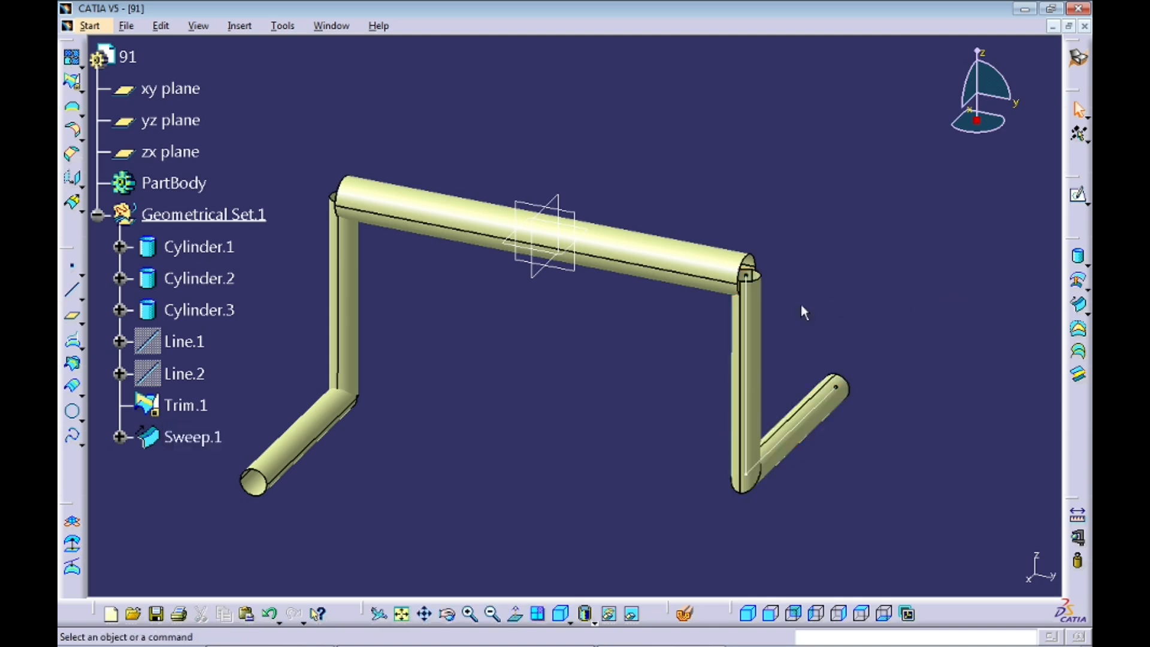
pyautogui.click(443, 224)
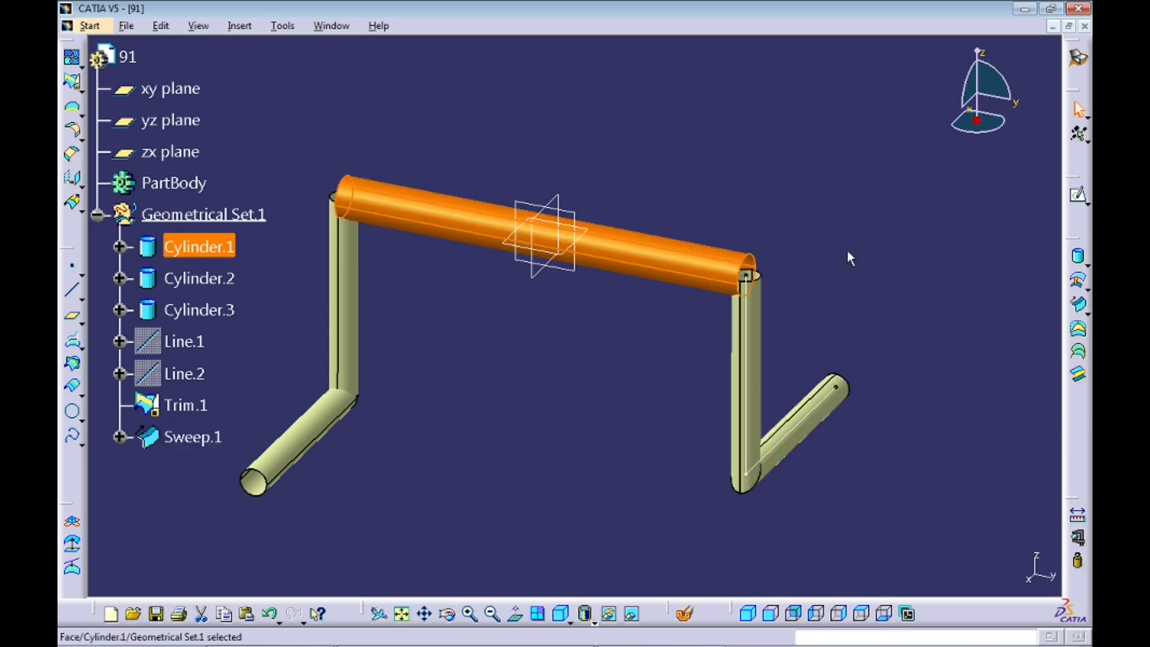
pyautogui.click(350, 280)
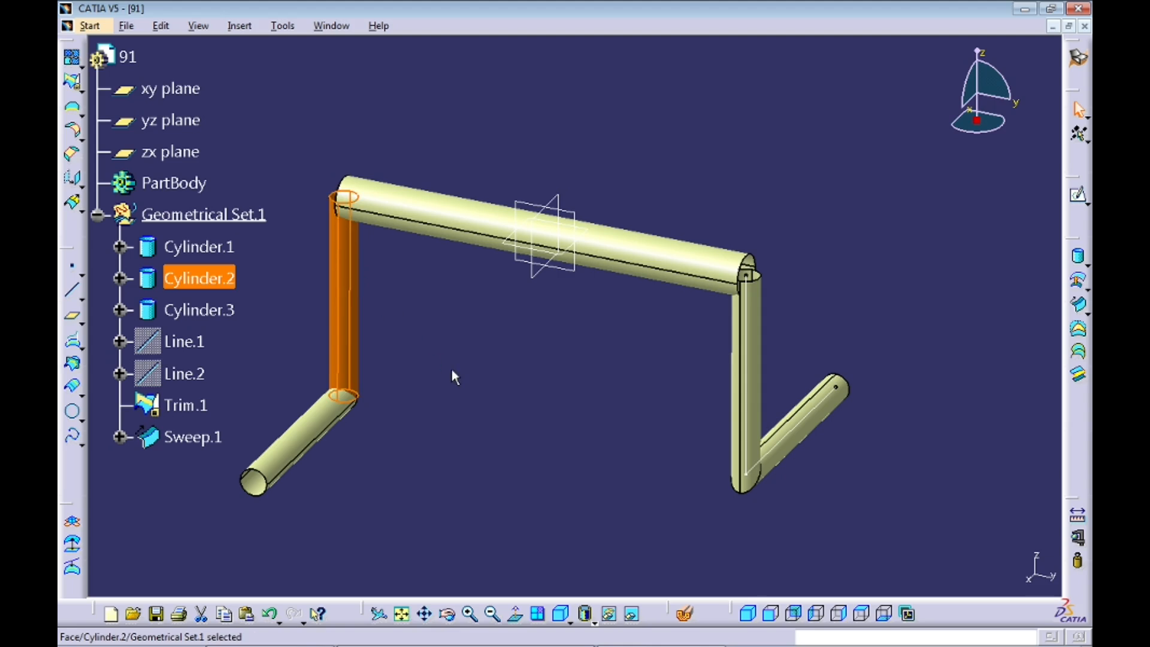
pyautogui.click(411, 310)
pyautogui.click(355, 264)
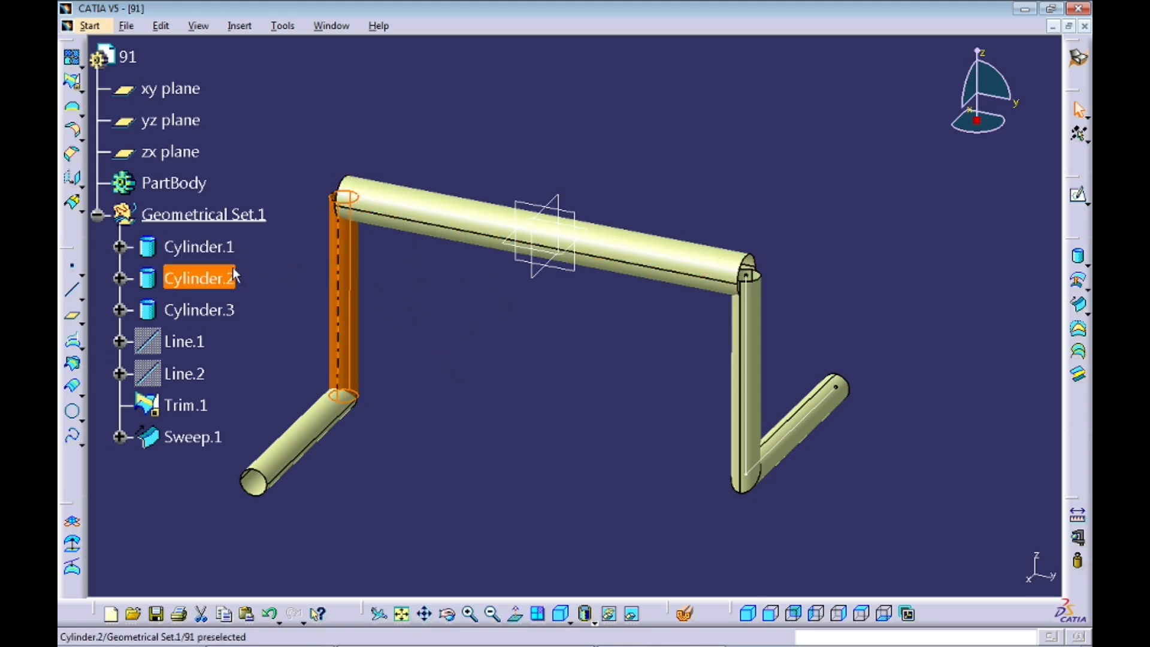
pyautogui.click(414, 544)
# Try enlarging the radius of the lower X-direction cylinder to 17 mm
pyautogui.doubleClick(322, 437)
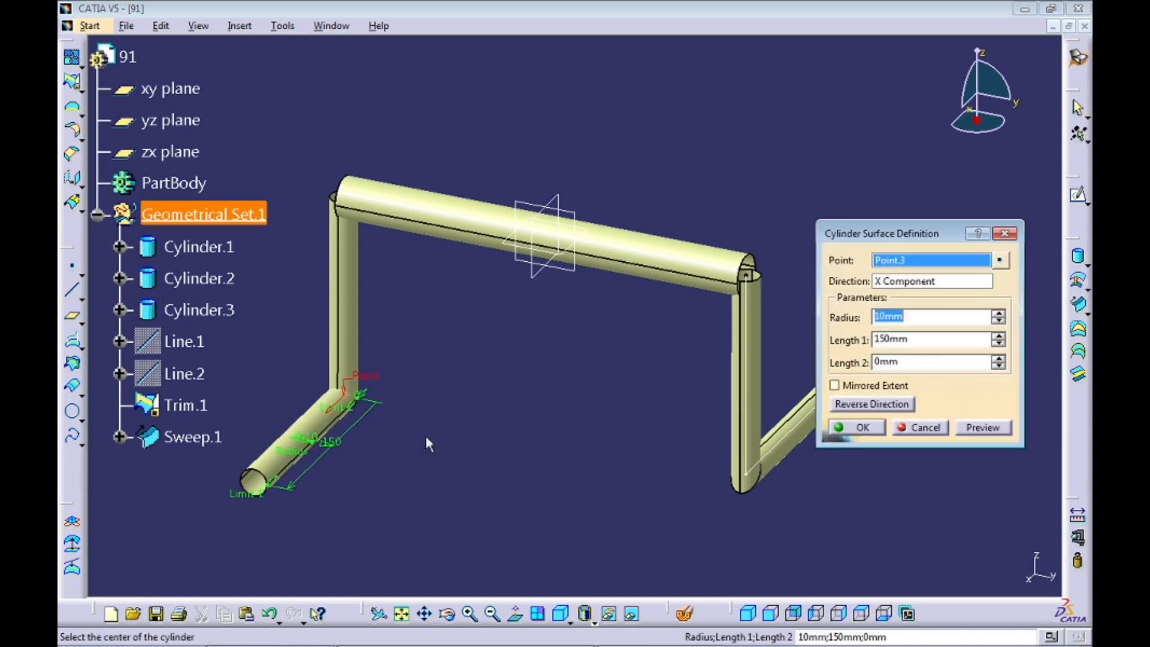
pyautogui.click(998, 312)
pyautogui.click(998, 312)
pyautogui.click(997, 312)
pyautogui.click(997, 311)
pyautogui.click(998, 312)
pyautogui.click(997, 312)
pyautogui.click(997, 312)
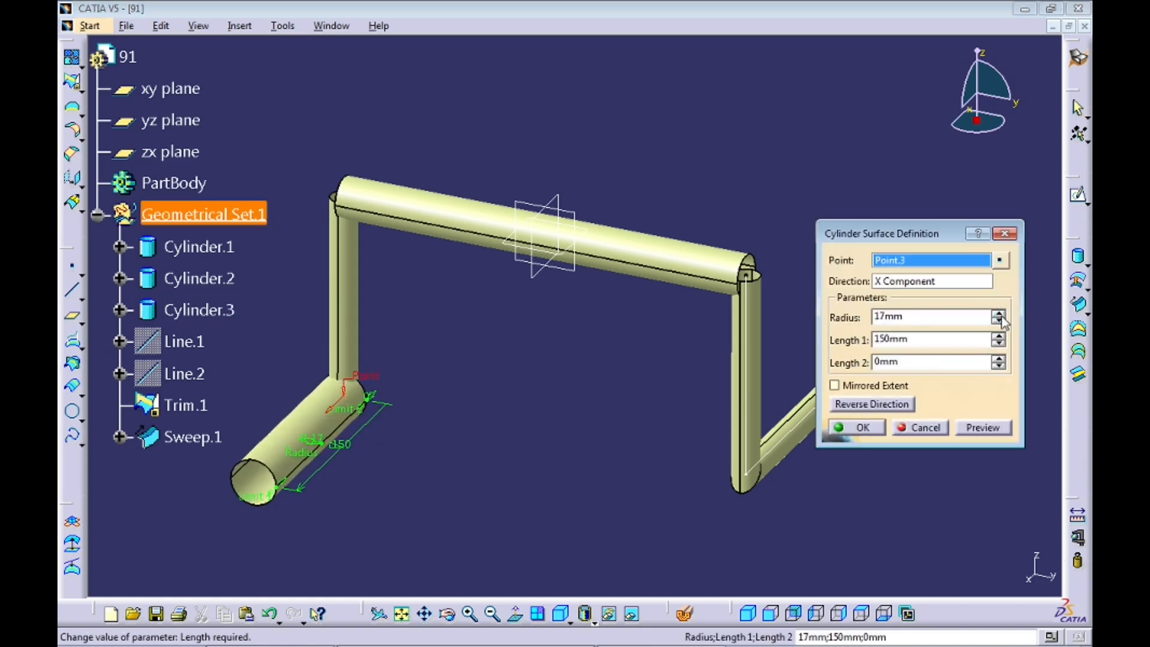
pyautogui.click(922, 427)
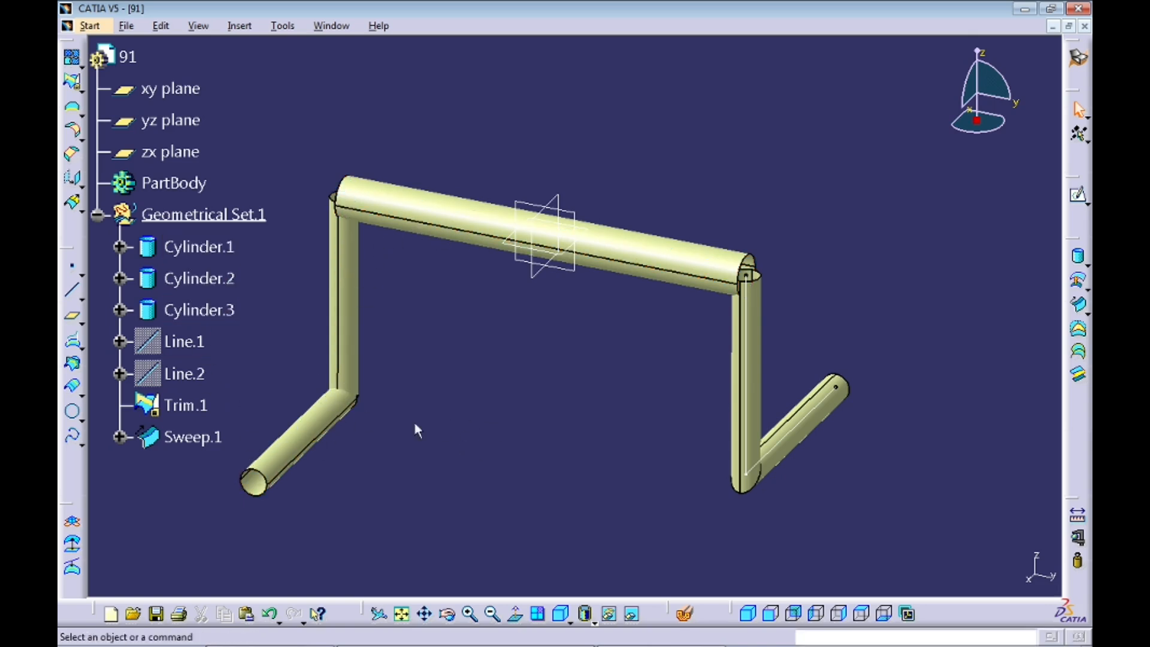
pyautogui.click(737, 441)
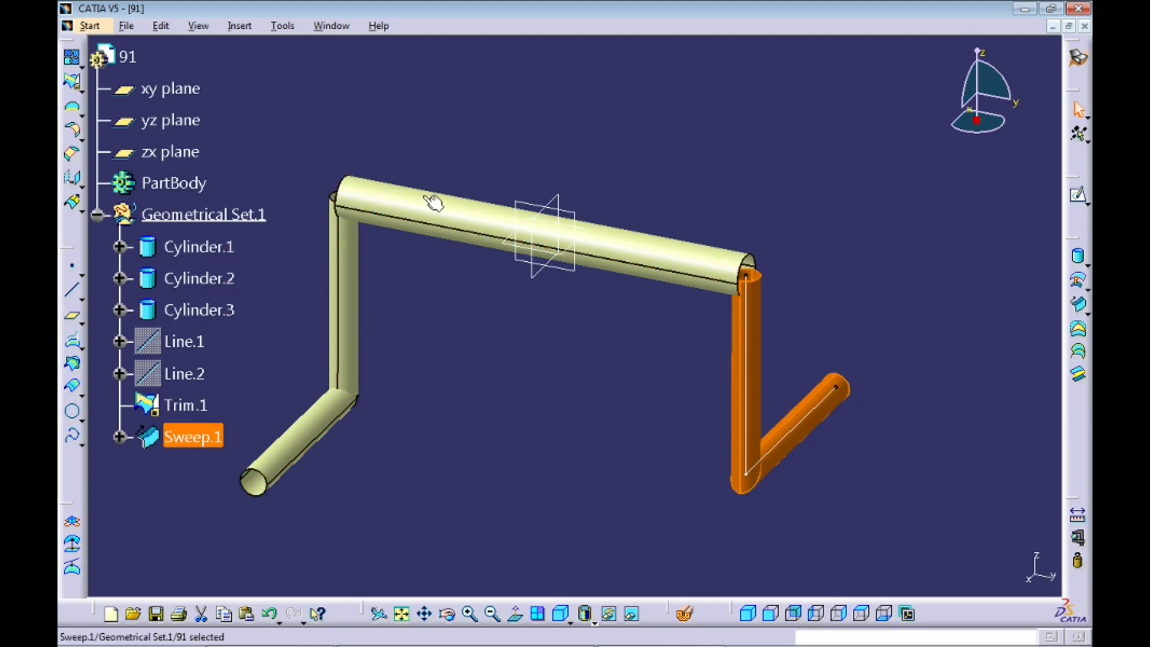
pyautogui.click(788, 328)
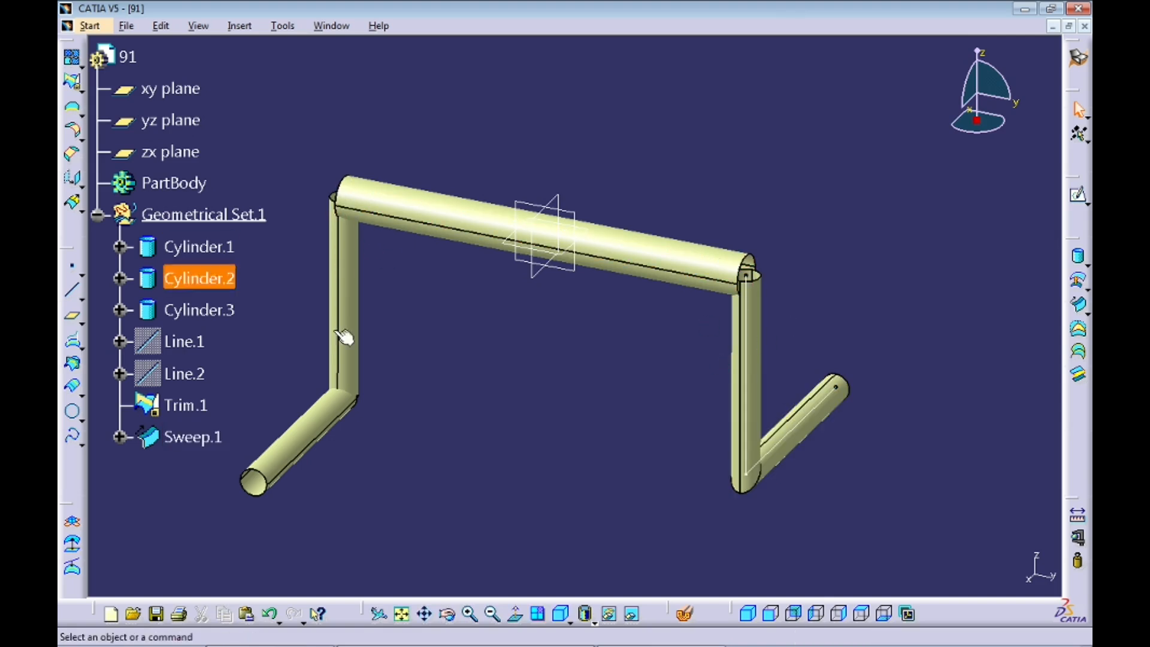
pyautogui.click(217, 247)
pyautogui.click(214, 310)
pyautogui.click(496, 324)
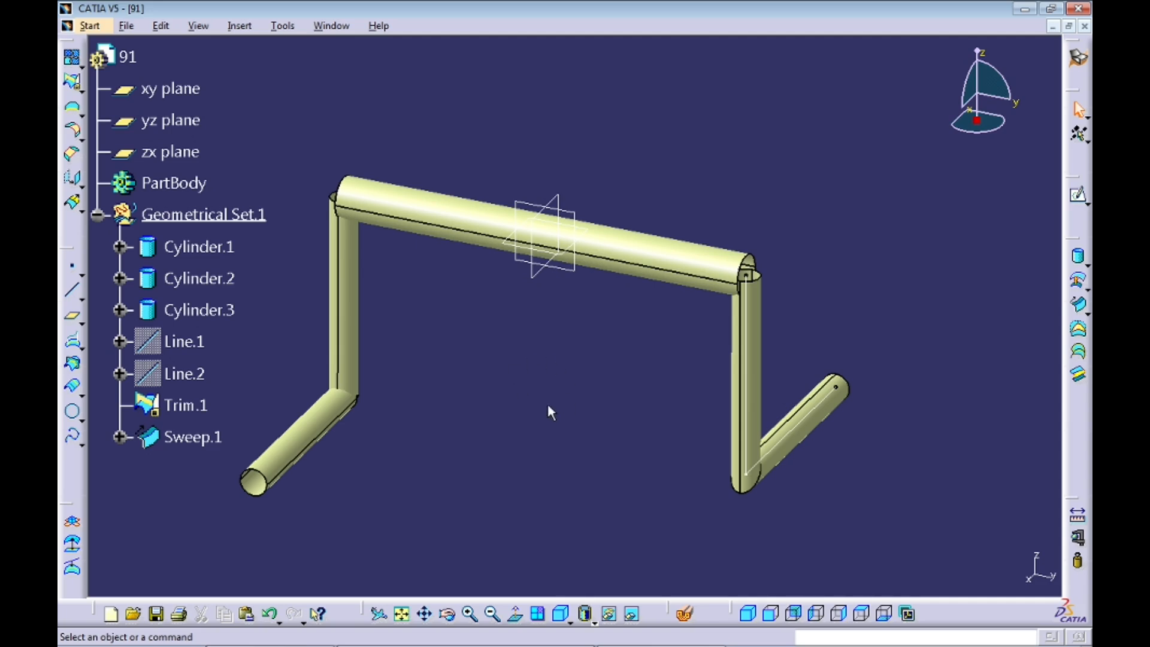
# Create a complete sphere of radius 30 mm centred on hidden Point.2, where the vertical cylinder meets the long horizontal cylinder
pyautogui.click(1081, 261)
pyautogui.click(1053, 279)
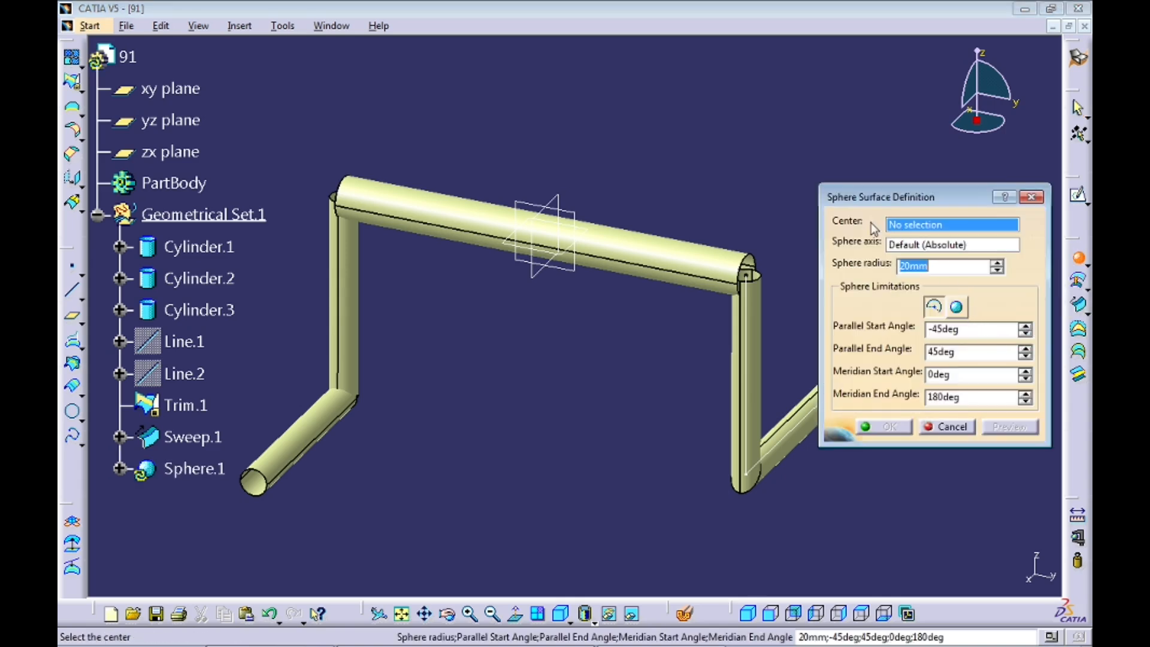
pyautogui.rightClick(965, 228)
pyautogui.click(773, 127)
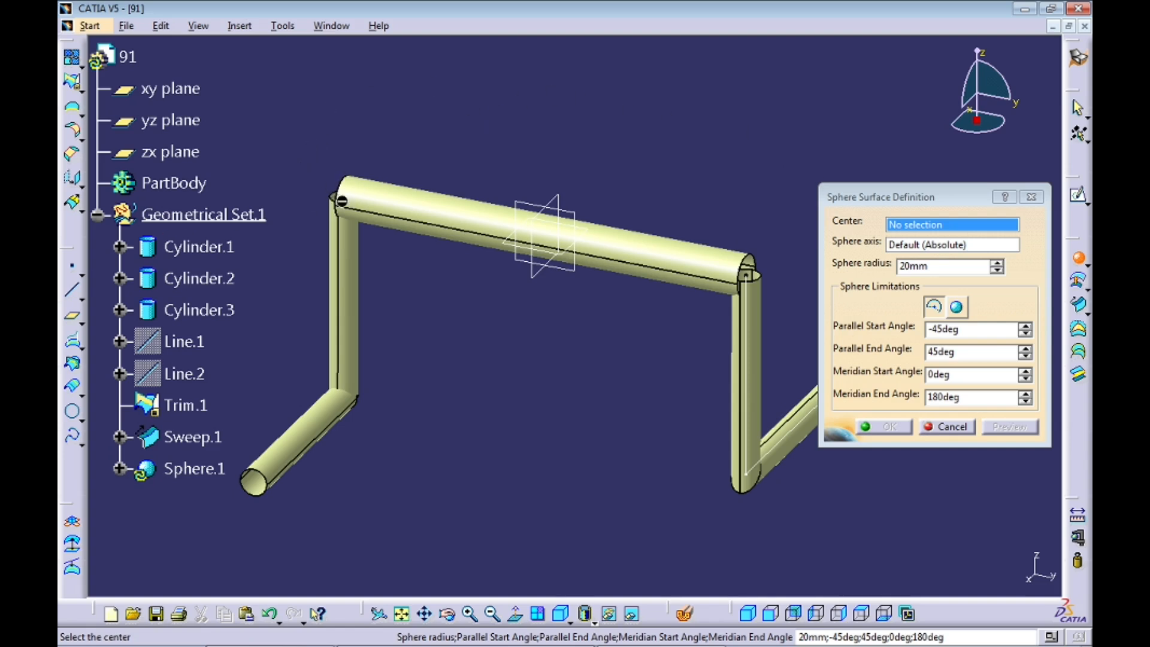
pyautogui.click(634, 614)
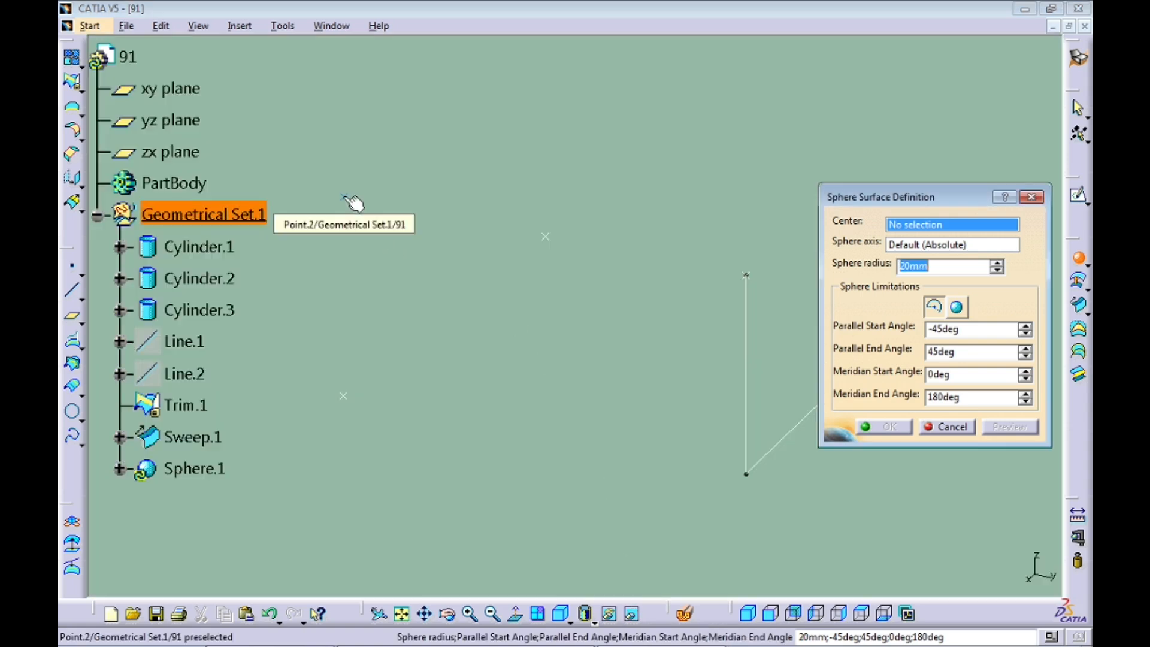
pyautogui.click(345, 197)
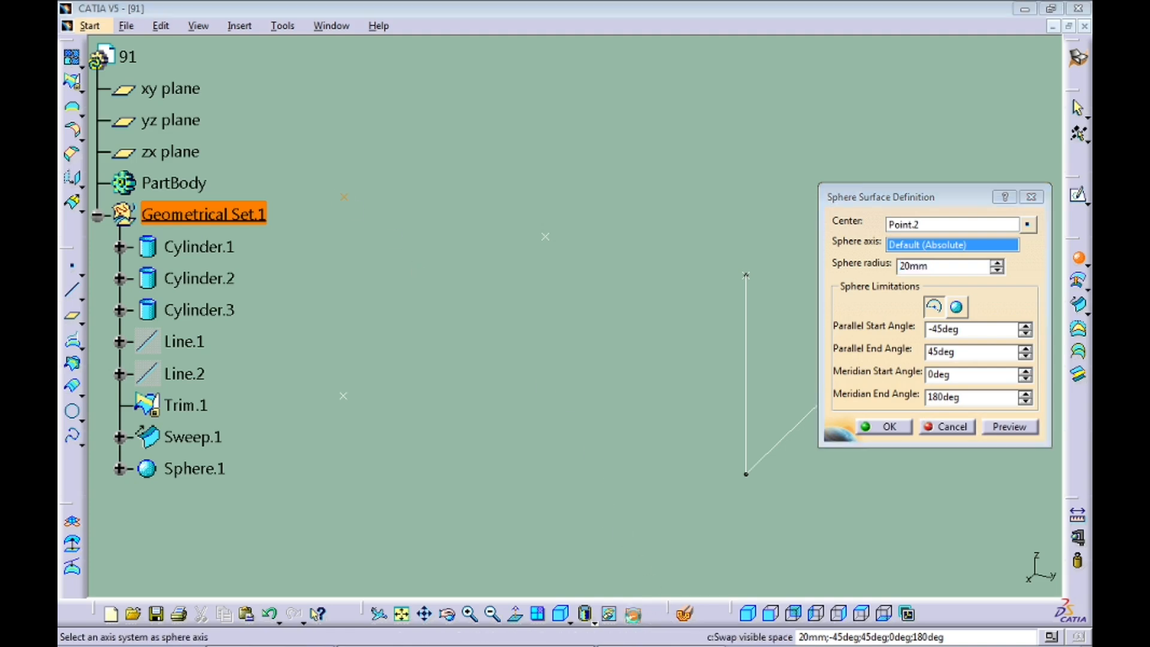
pyautogui.click(633, 614)
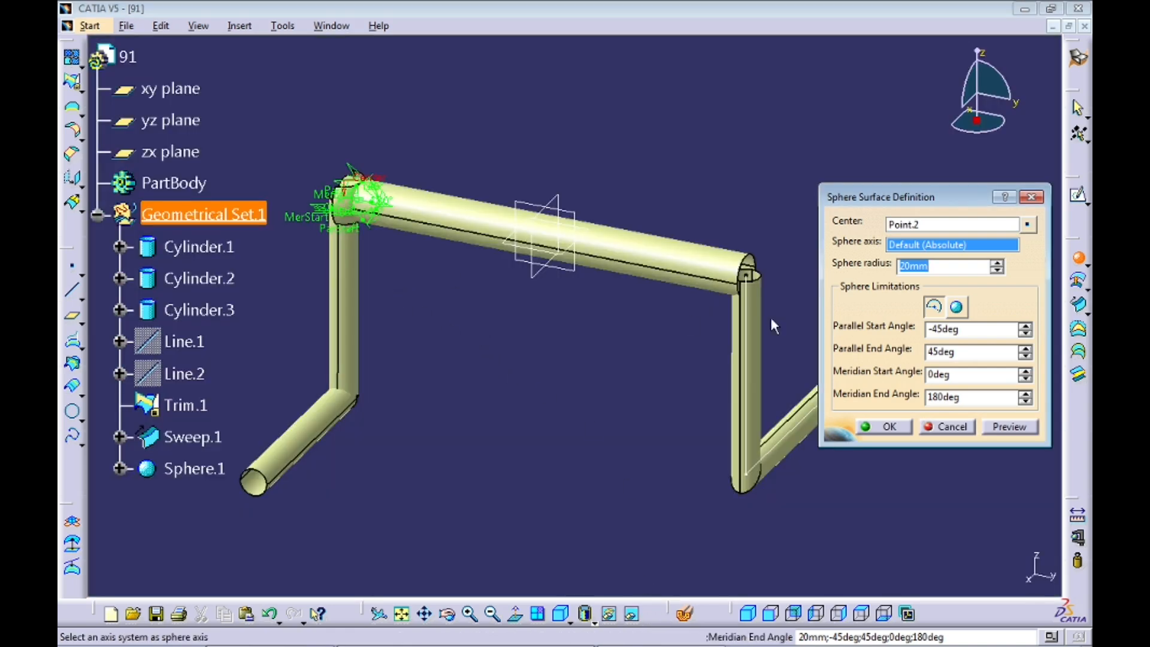
pyautogui.write('30')
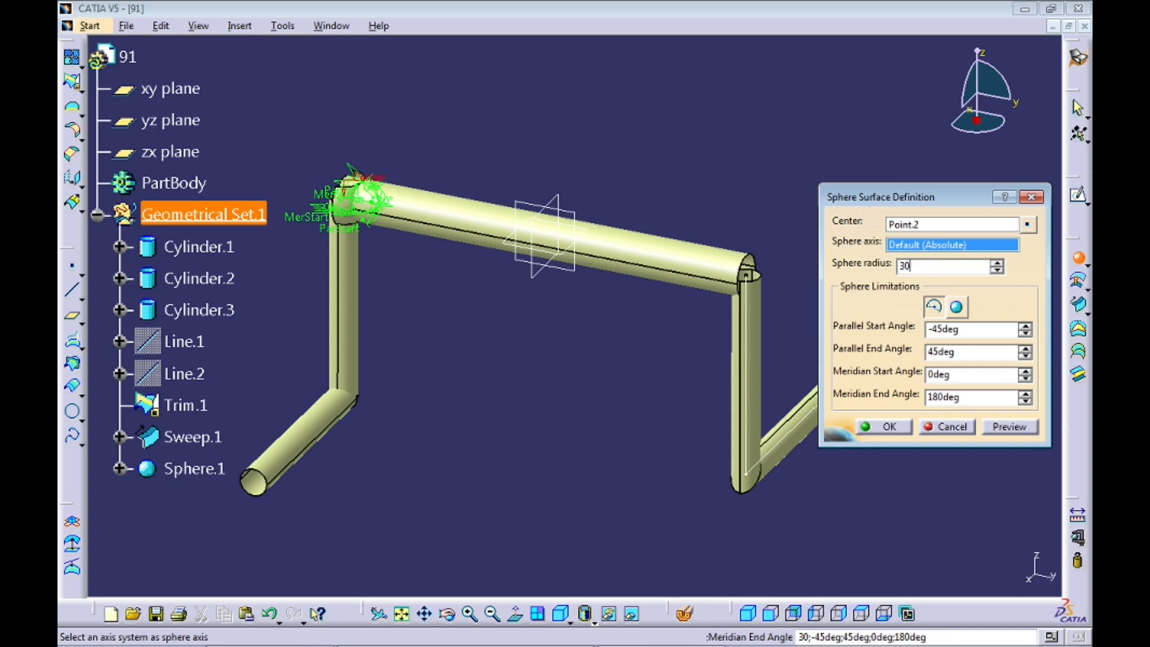
pyautogui.click(957, 306)
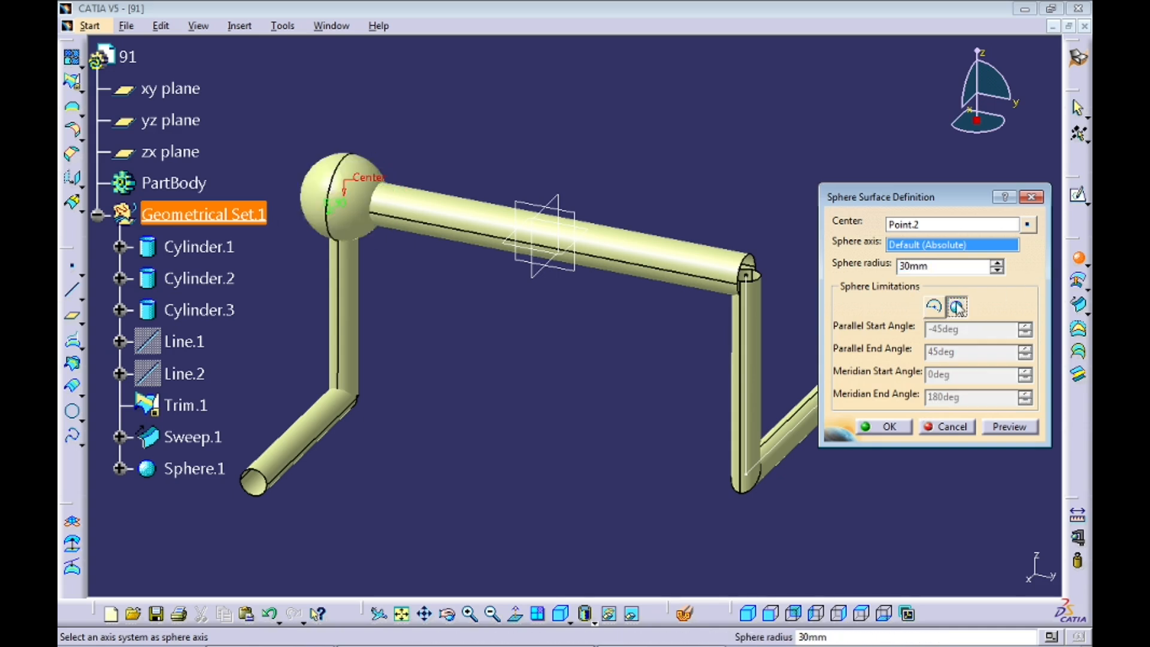
pyautogui.click(1011, 430)
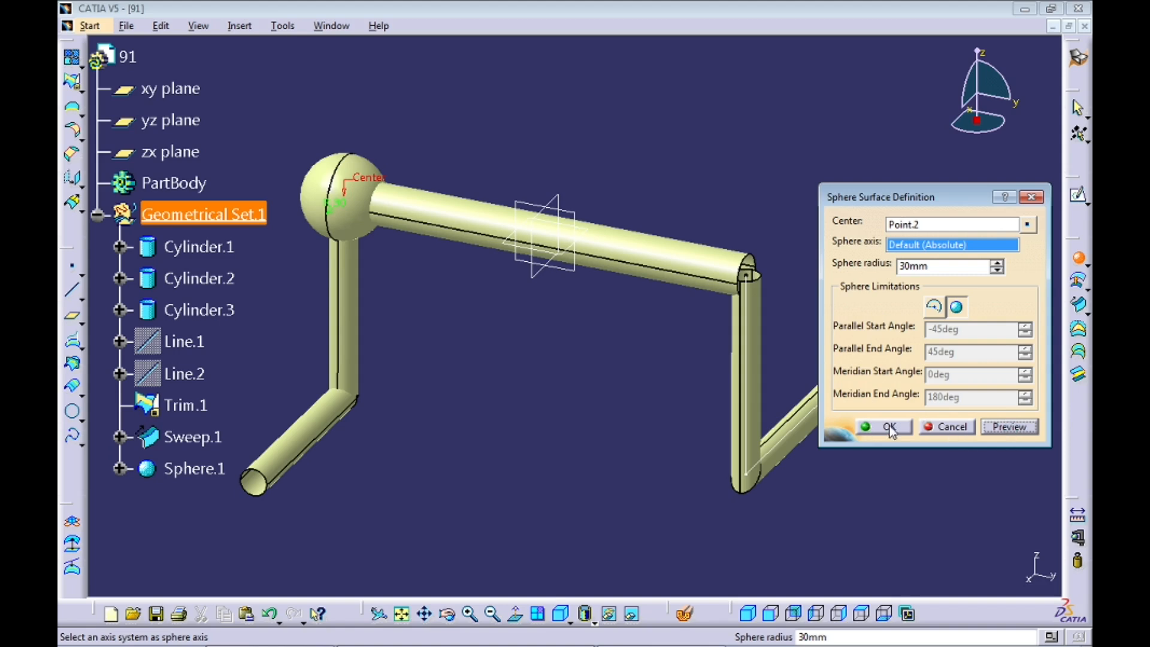
pyautogui.click(889, 427)
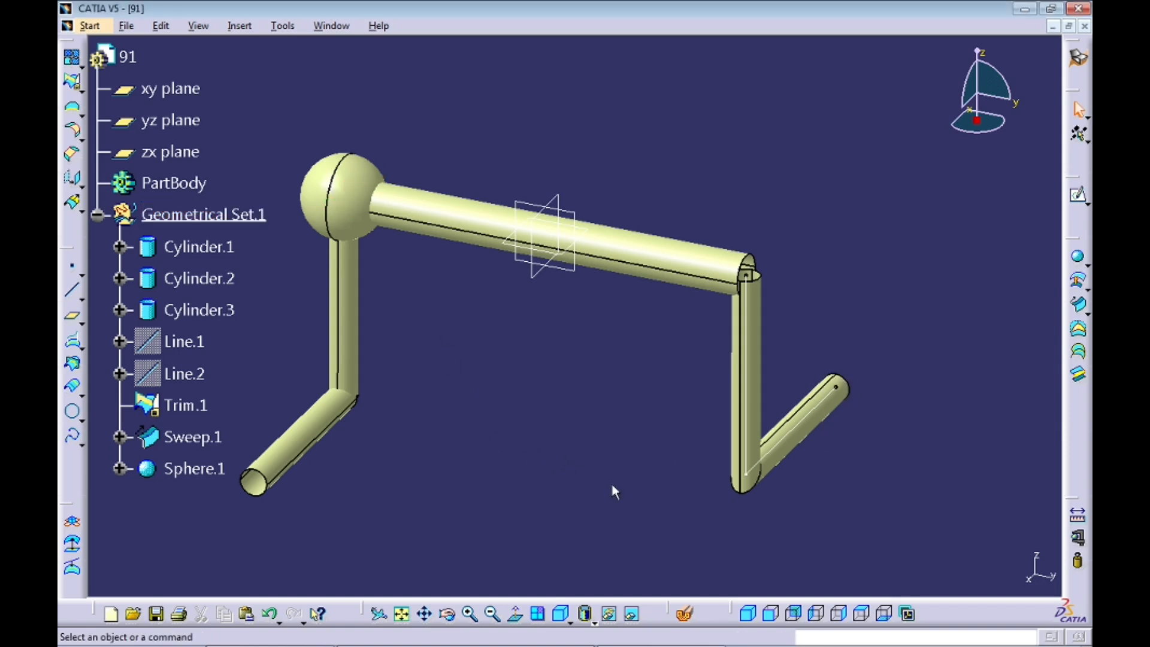
# Create a second complete sphere of radius 30 mm centred on the upper end vertex of the trimmed curve
pyautogui.click(1077, 259)
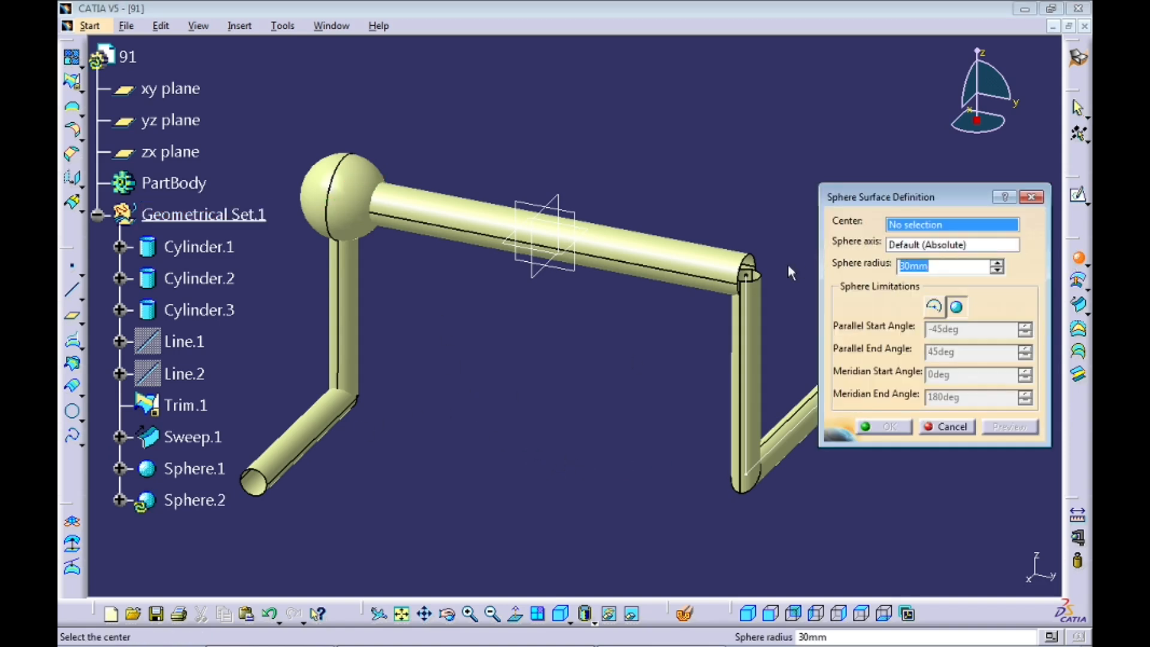
pyautogui.click(752, 278)
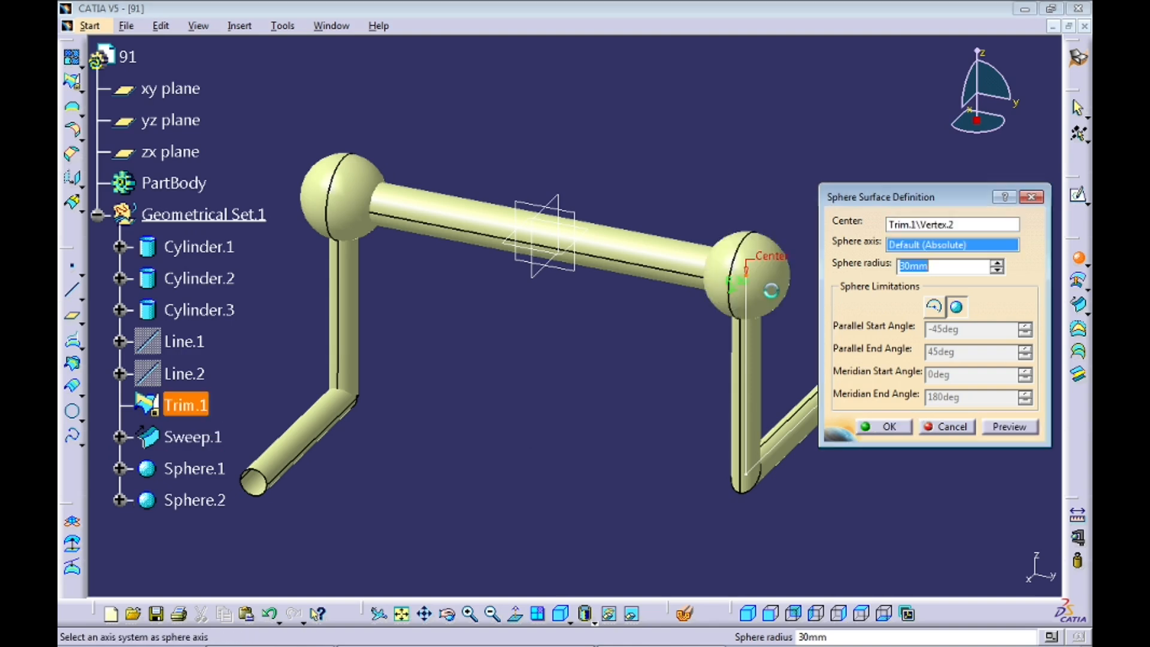
pyautogui.click(1012, 427)
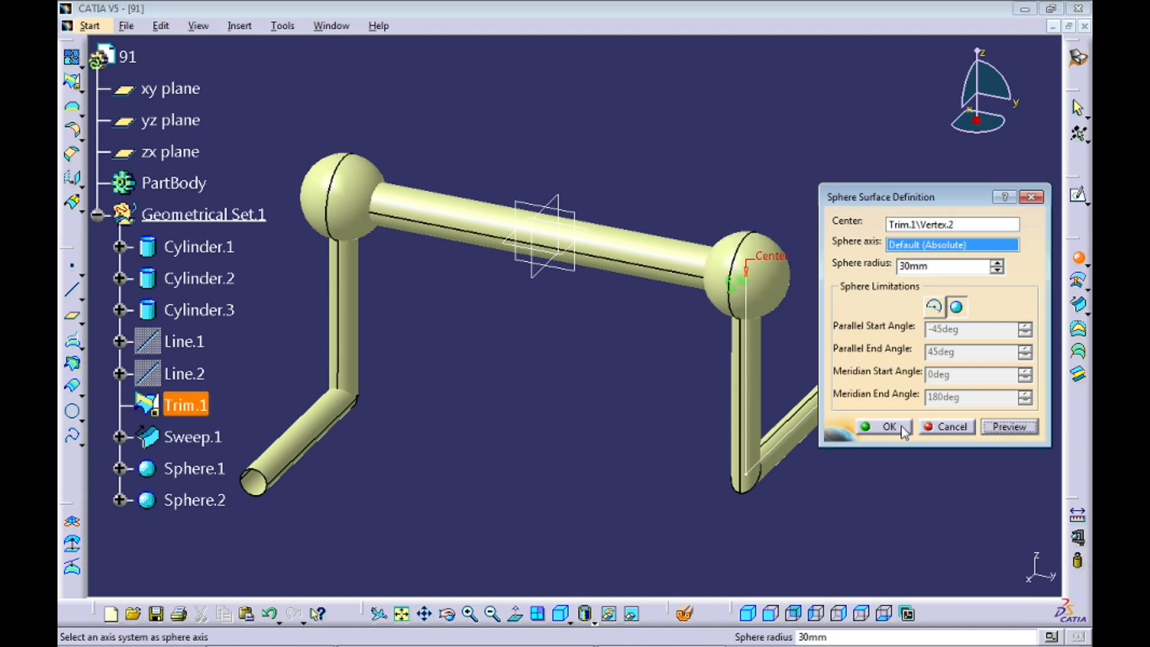
pyautogui.click(880, 426)
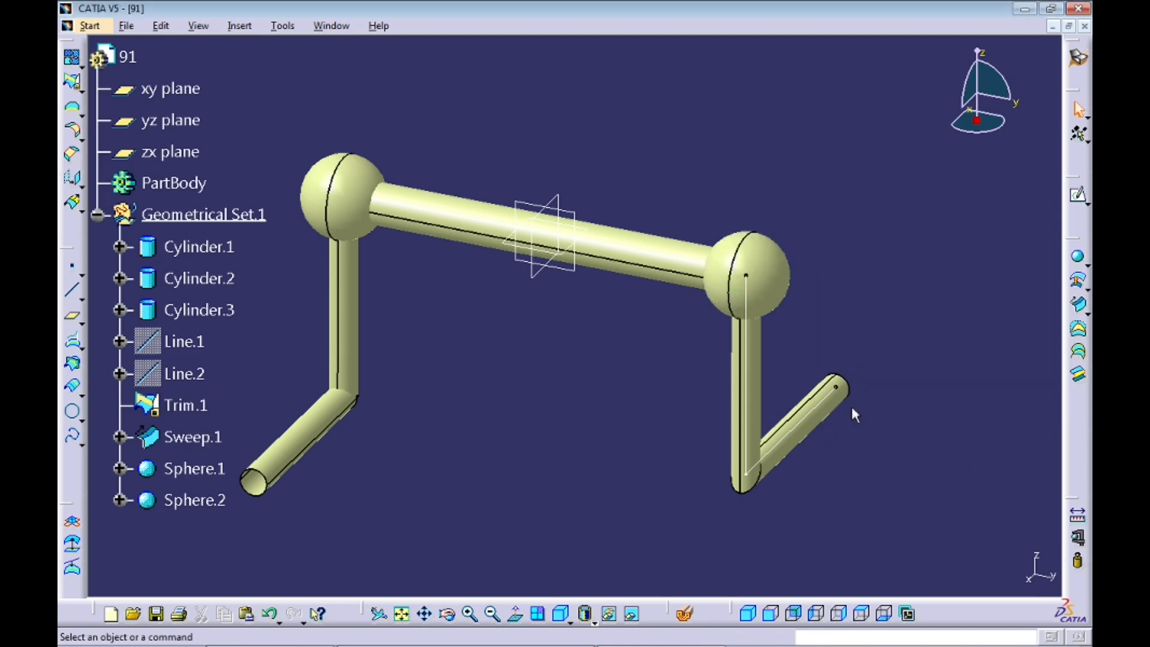
pyautogui.click(1076, 257)
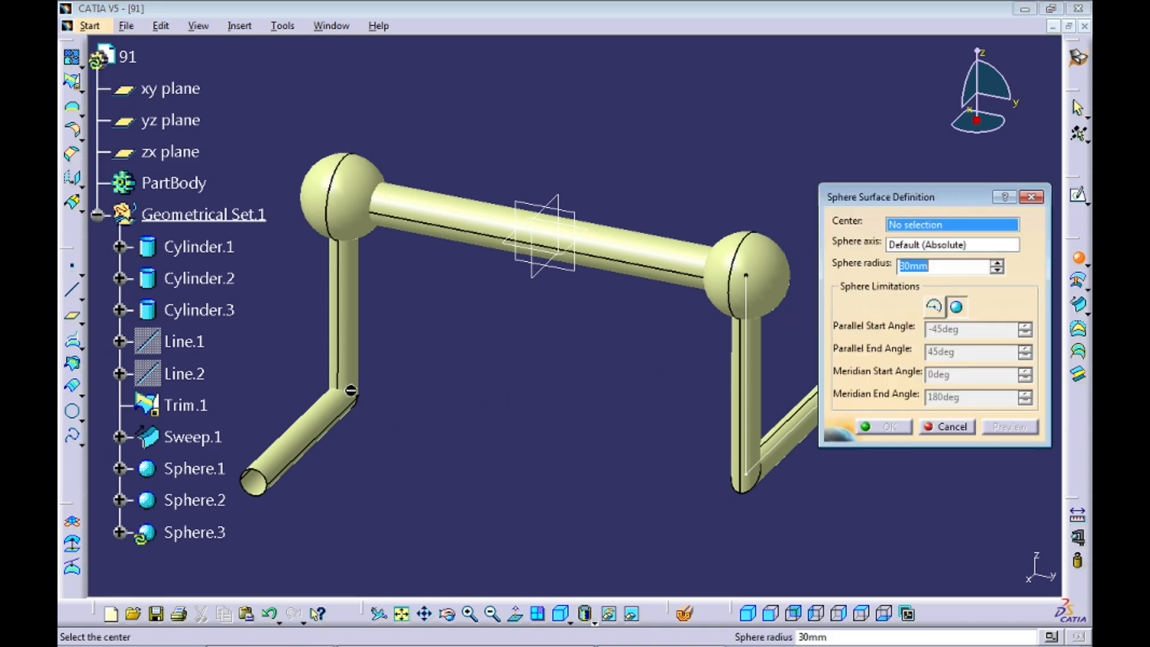
pyautogui.click(632, 615)
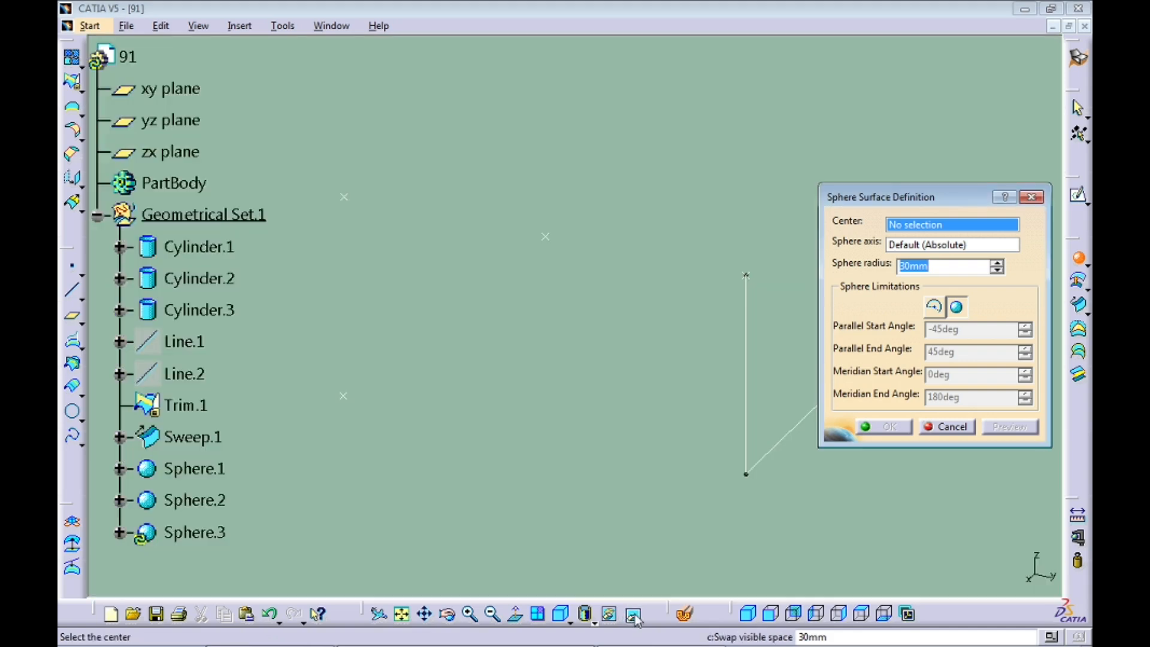
pyautogui.rightClick(349, 395)
pyautogui.click(436, 410)
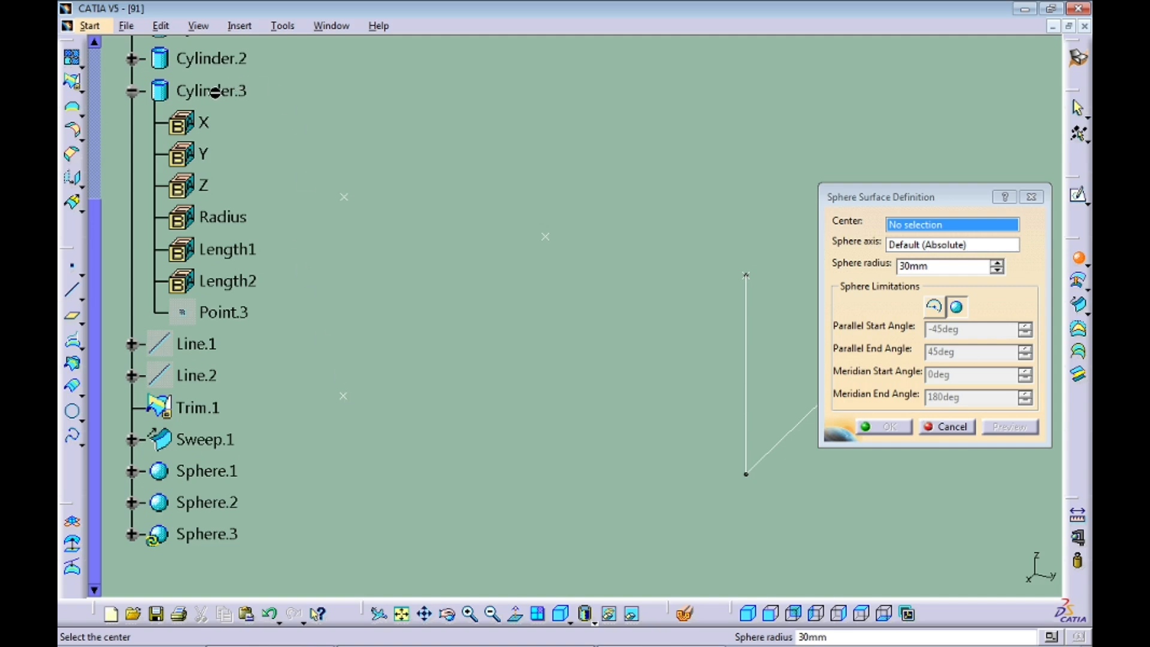
pyautogui.click(348, 397)
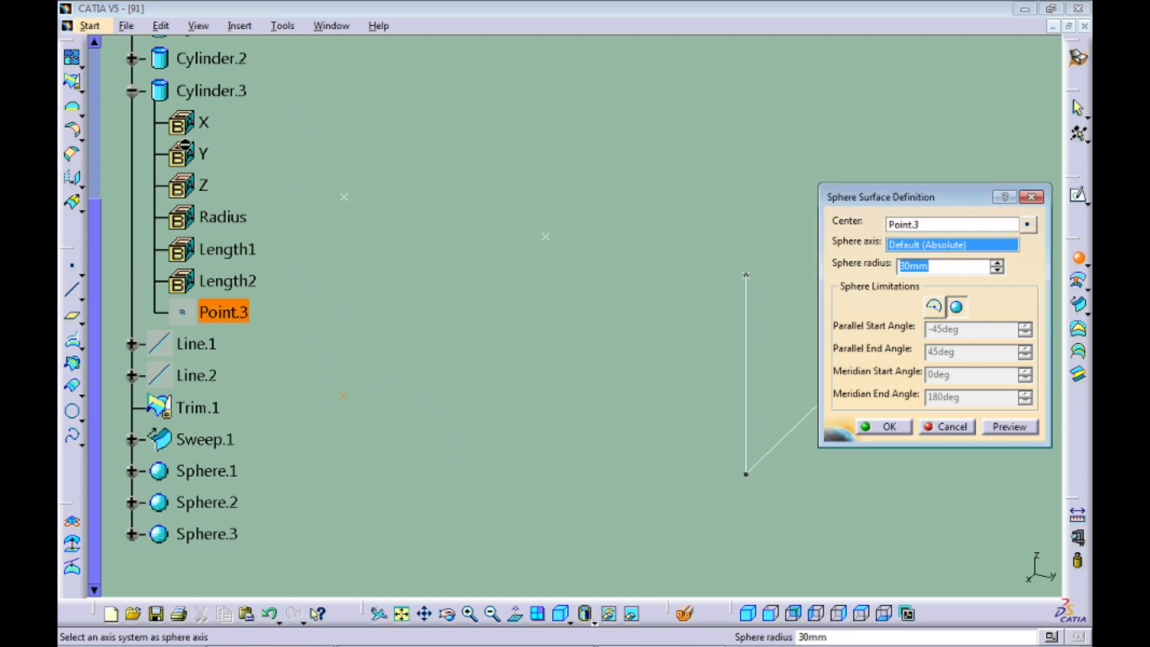
pyautogui.click(132, 95)
pyautogui.moveTo(98, 330); pyautogui.dragTo(87, 155)
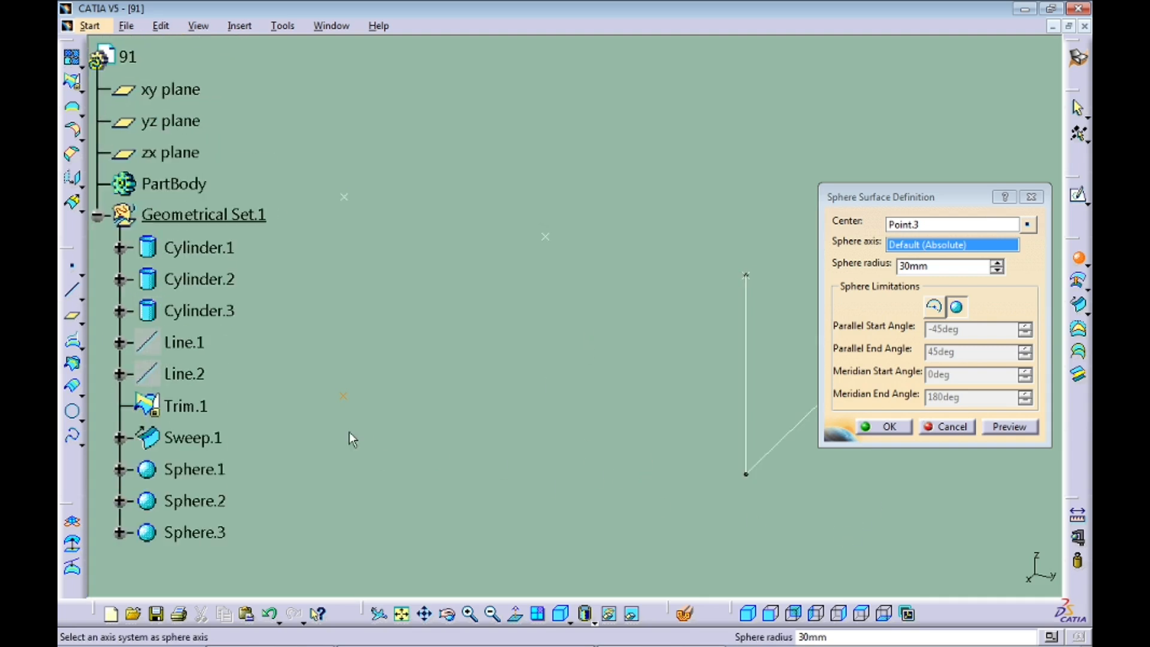
pyautogui.rightClick(345, 396)
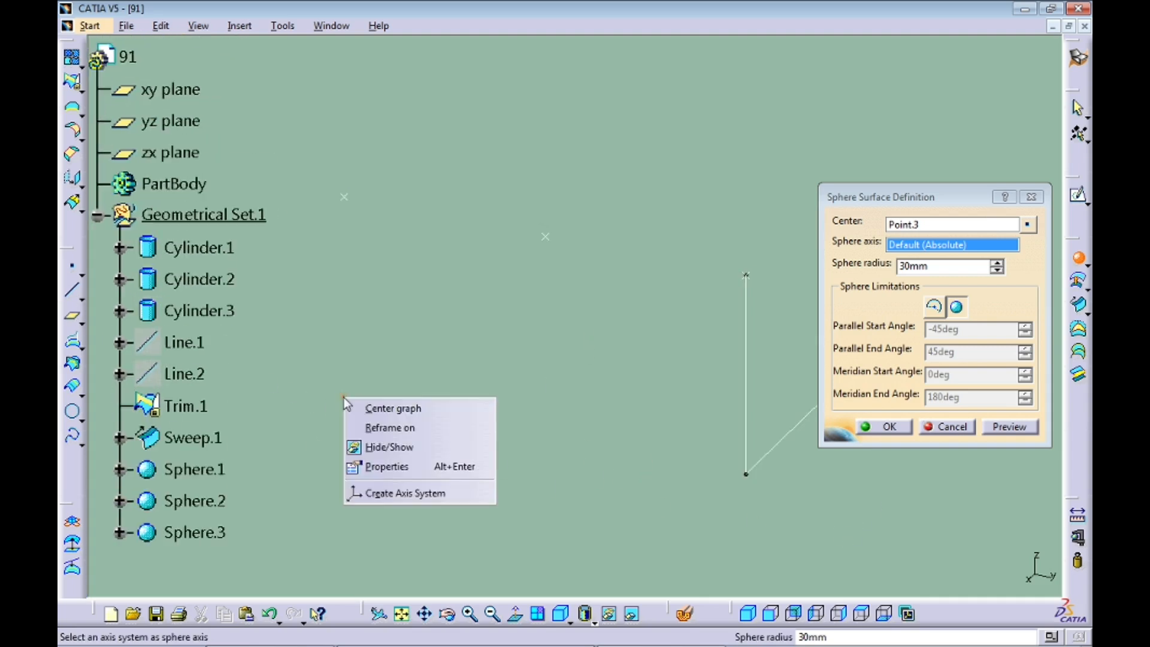
pyautogui.click(388, 405)
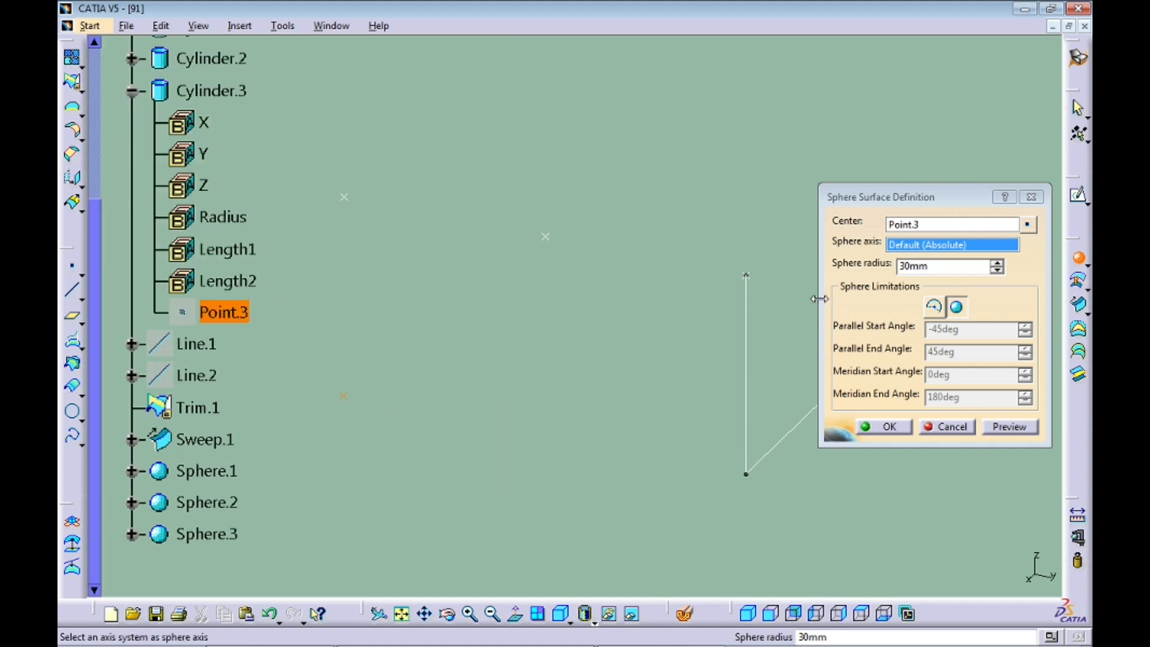
pyautogui.click(934, 231)
pyautogui.rightClick(940, 225)
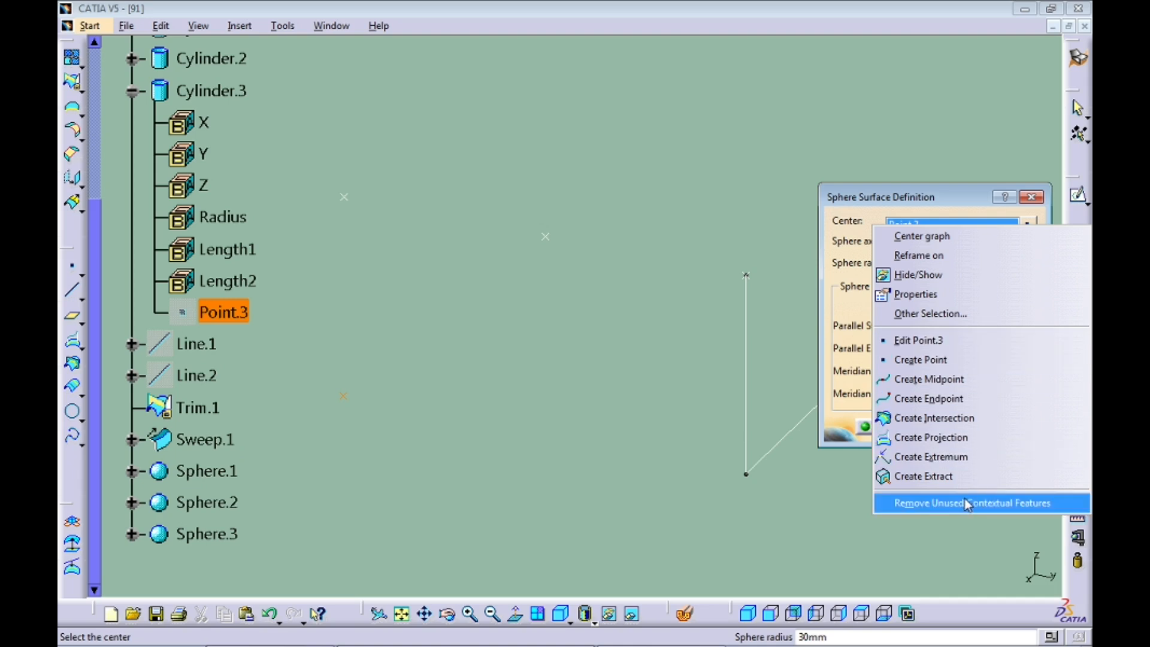
pyautogui.click(688, 248)
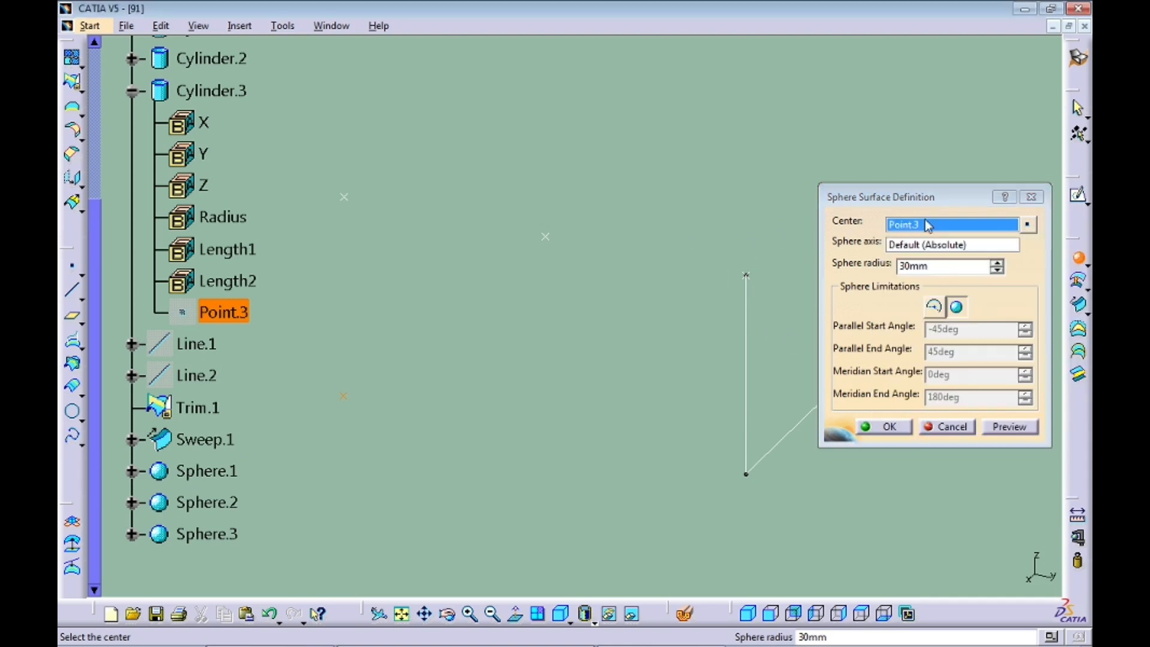
pyautogui.click(940, 426)
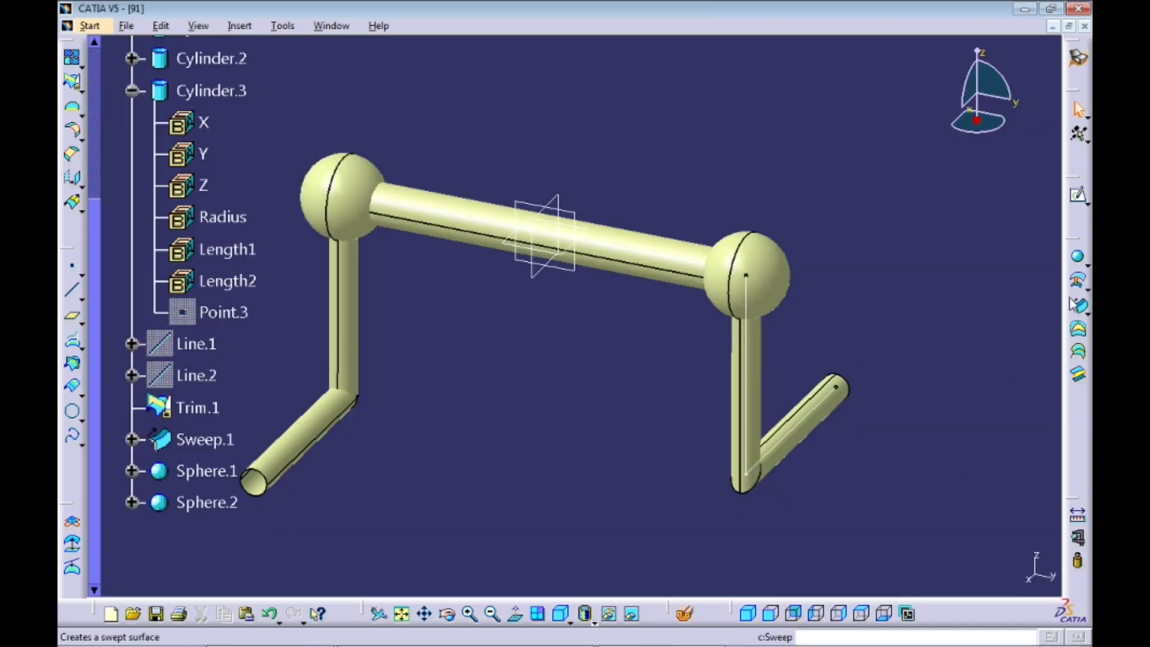
# Start a third sphere centred on hidden Point.3 of Cylinder.3, at the lower end of the vertical cylinder
pyautogui.click(1077, 256)
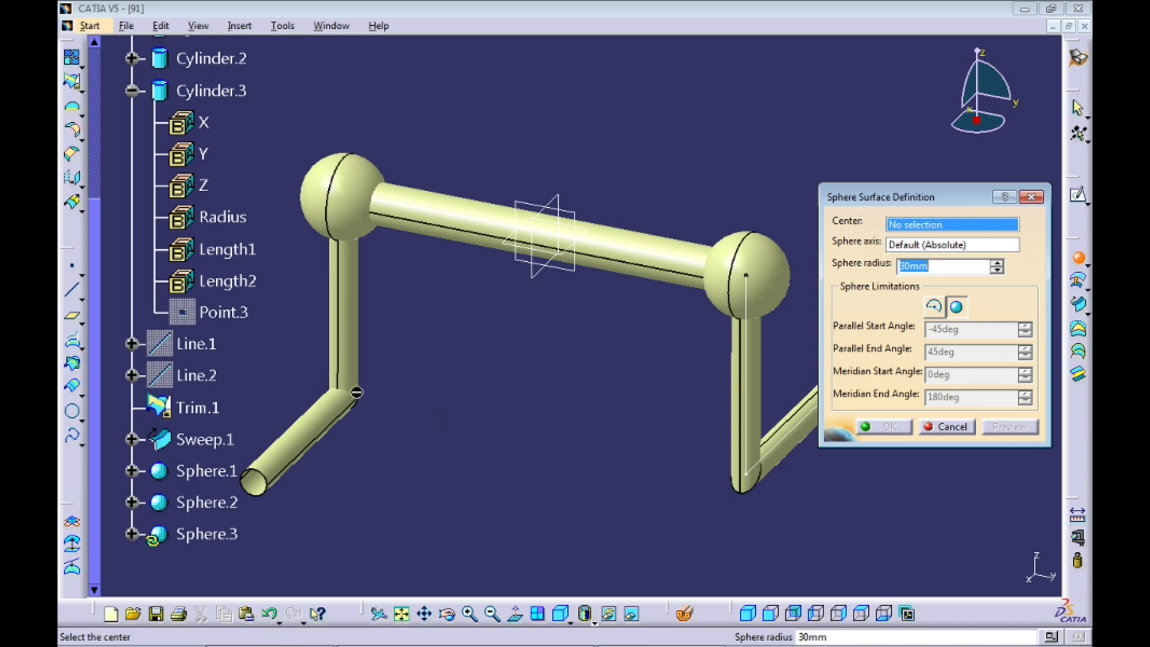
pyautogui.click(635, 620)
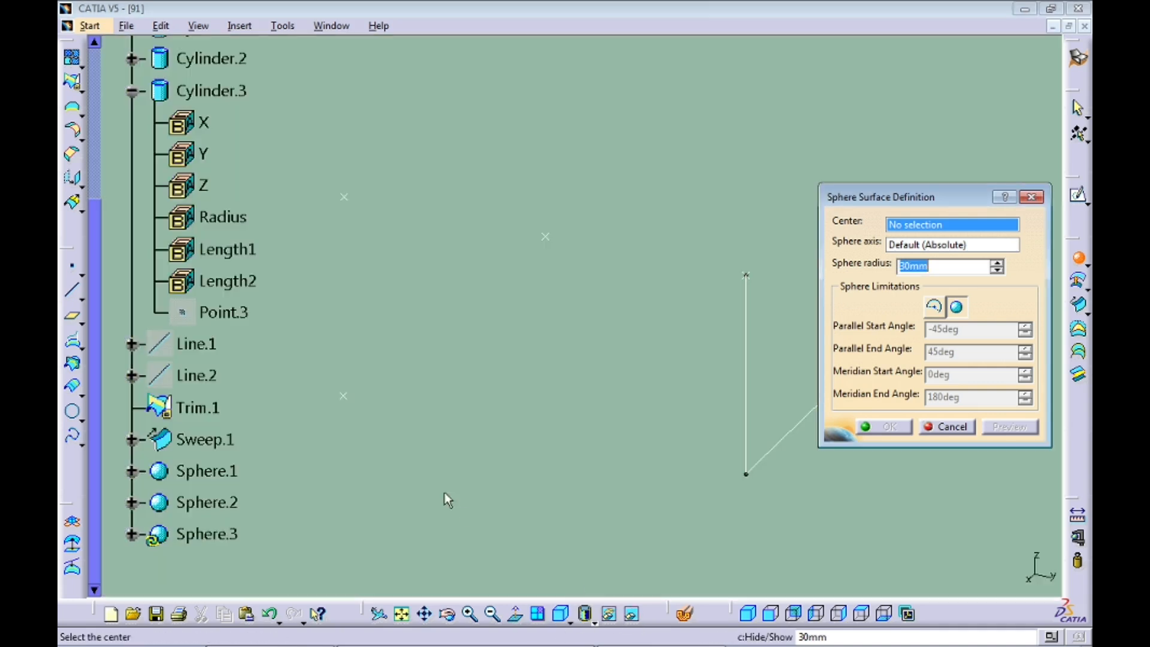
pyautogui.click(132, 90)
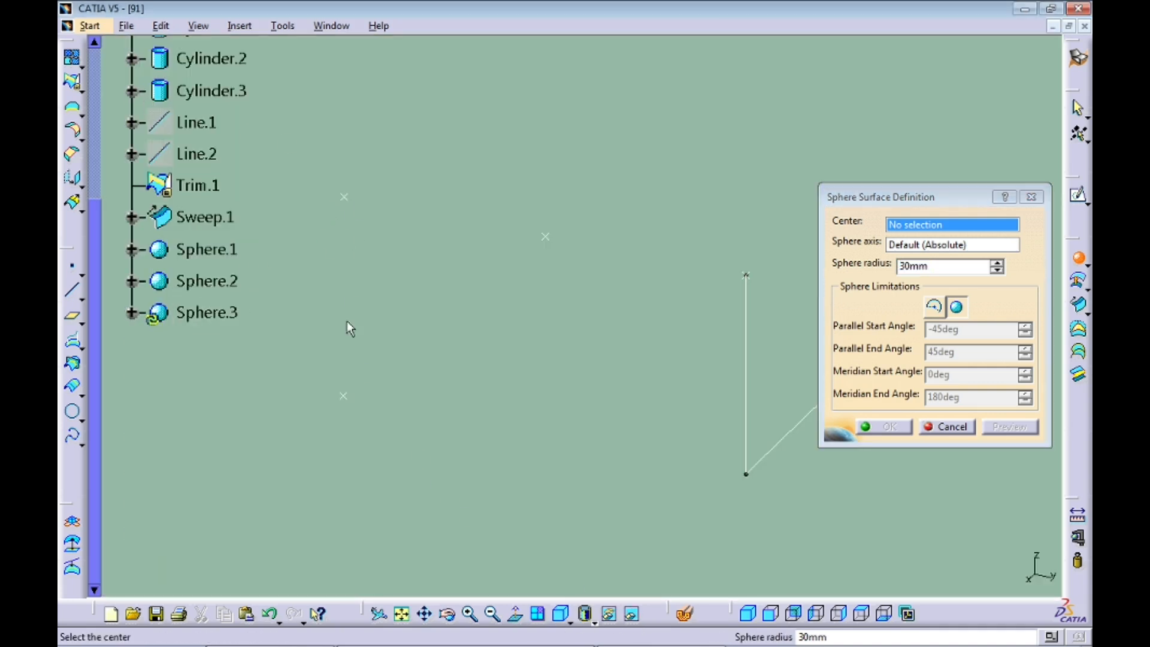
pyautogui.rightClick(346, 397)
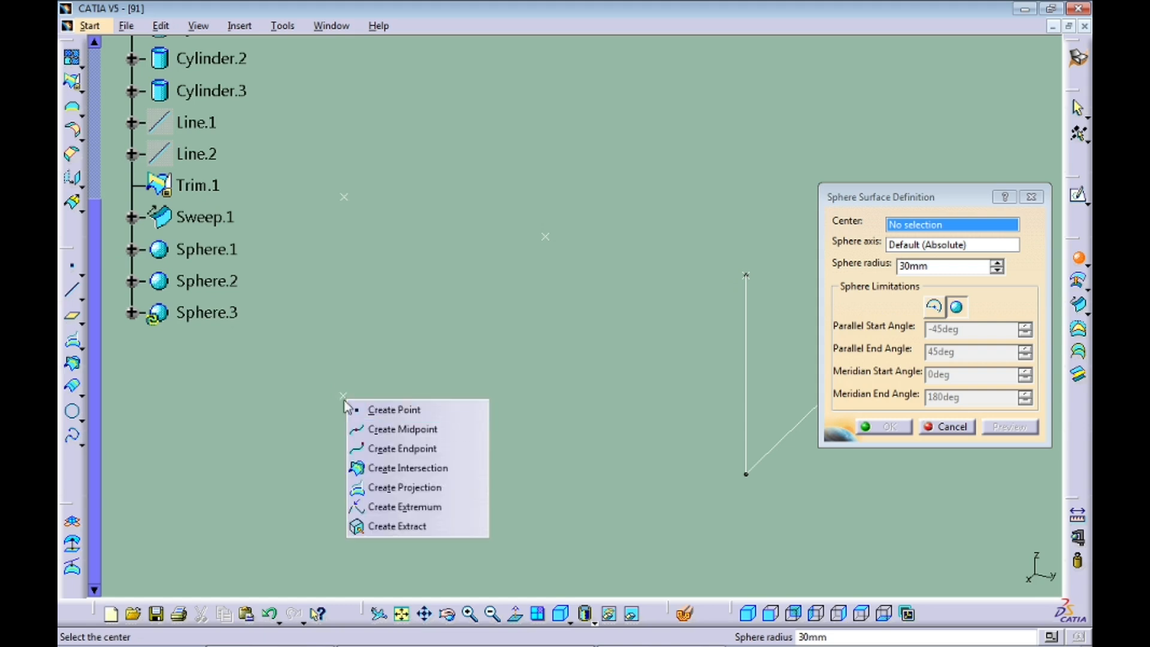
pyautogui.click(358, 395)
pyautogui.rightClick(343, 398)
pyautogui.click(373, 404)
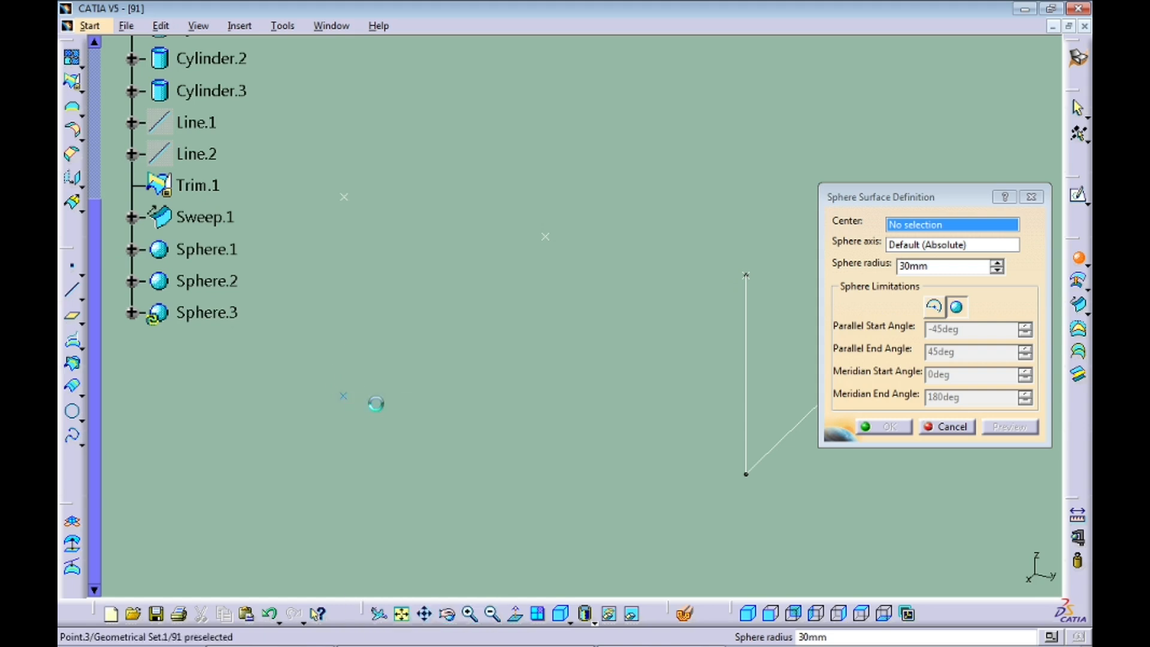
pyautogui.click(249, 312)
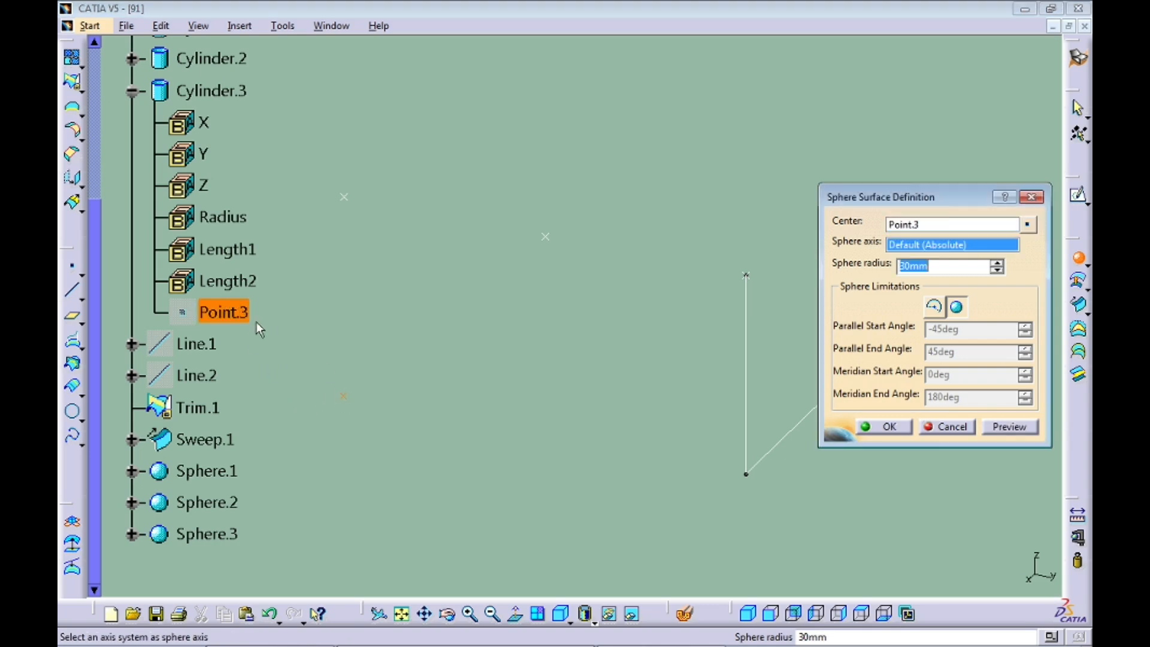
pyautogui.click(131, 91)
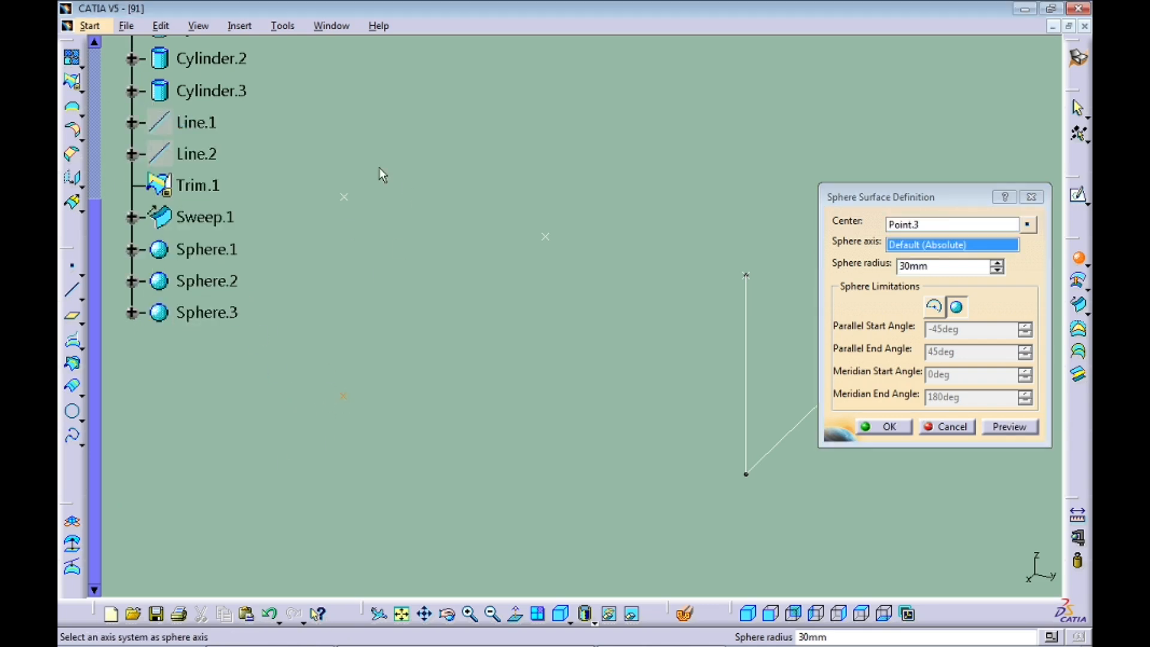
pyautogui.moveTo(94, 312); pyautogui.dragTo(75, 108)
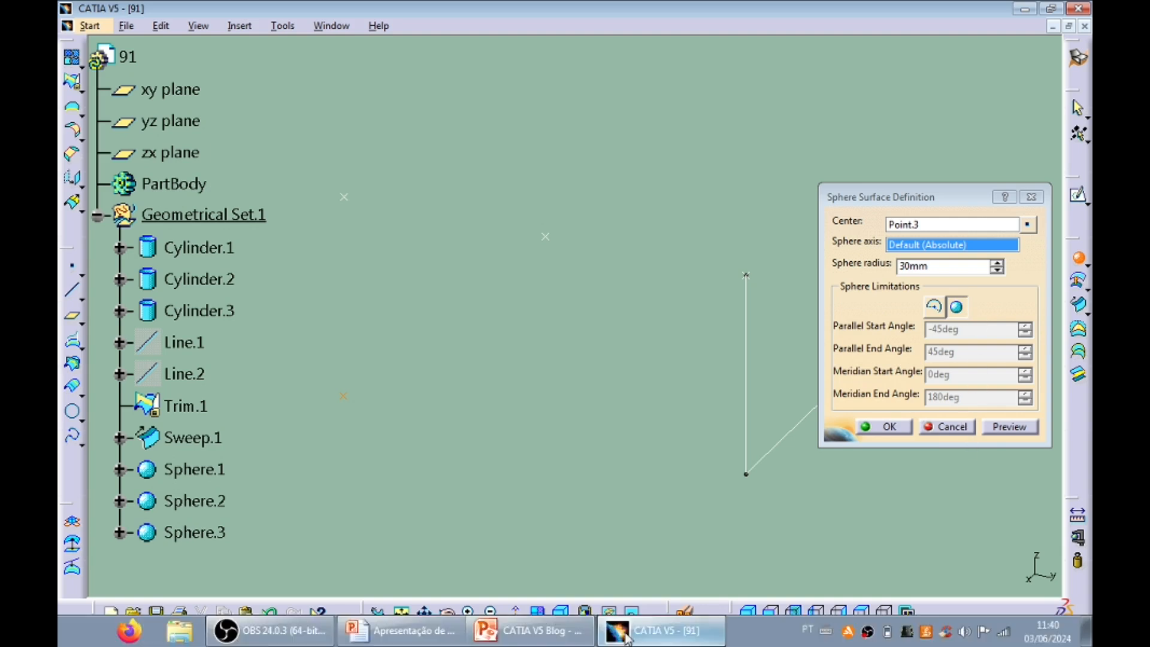
# Set the third sphere's radius to 20 mm and create it as a complete sphere
pyautogui.click(632, 615)
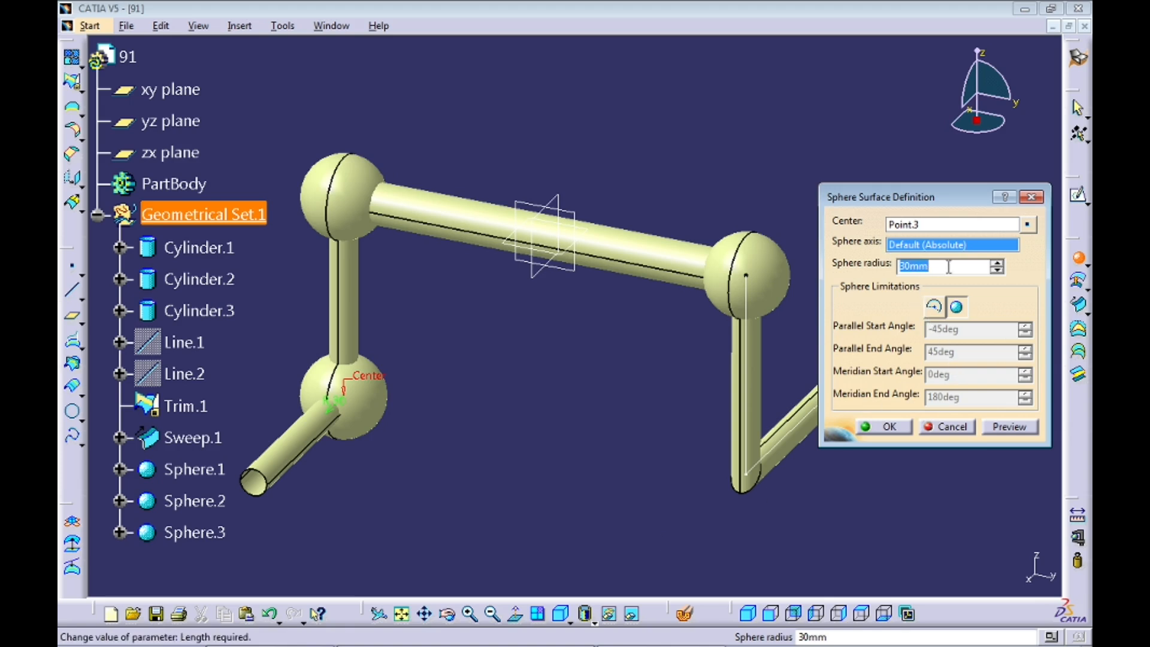
pyautogui.write('2')
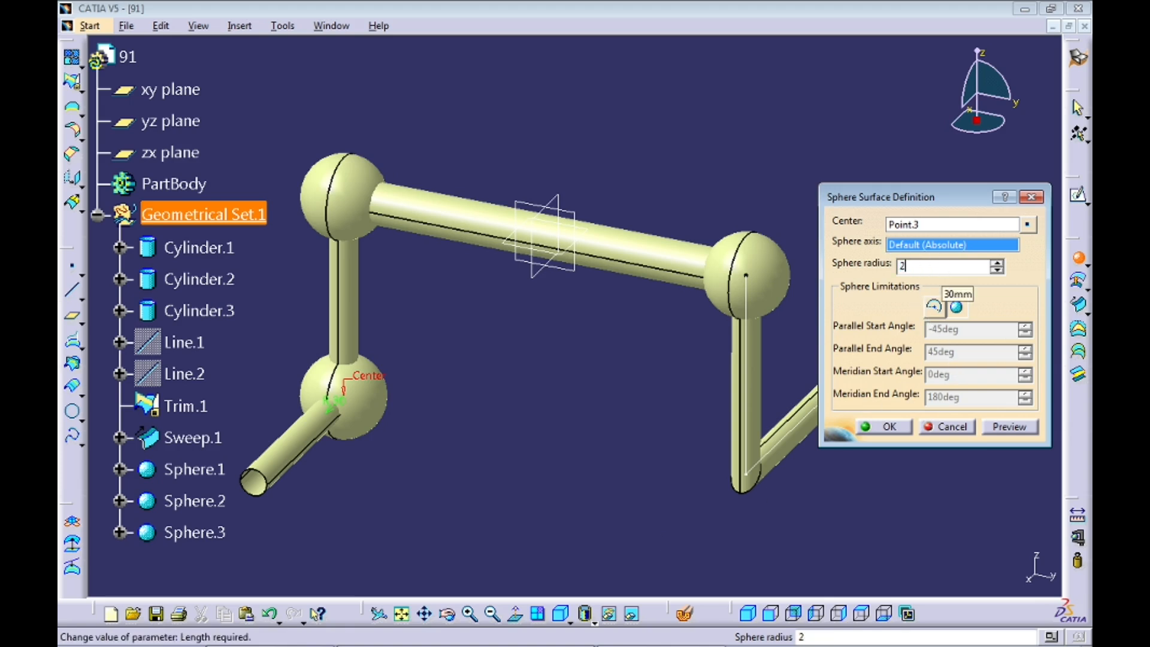
pyautogui.write('0')
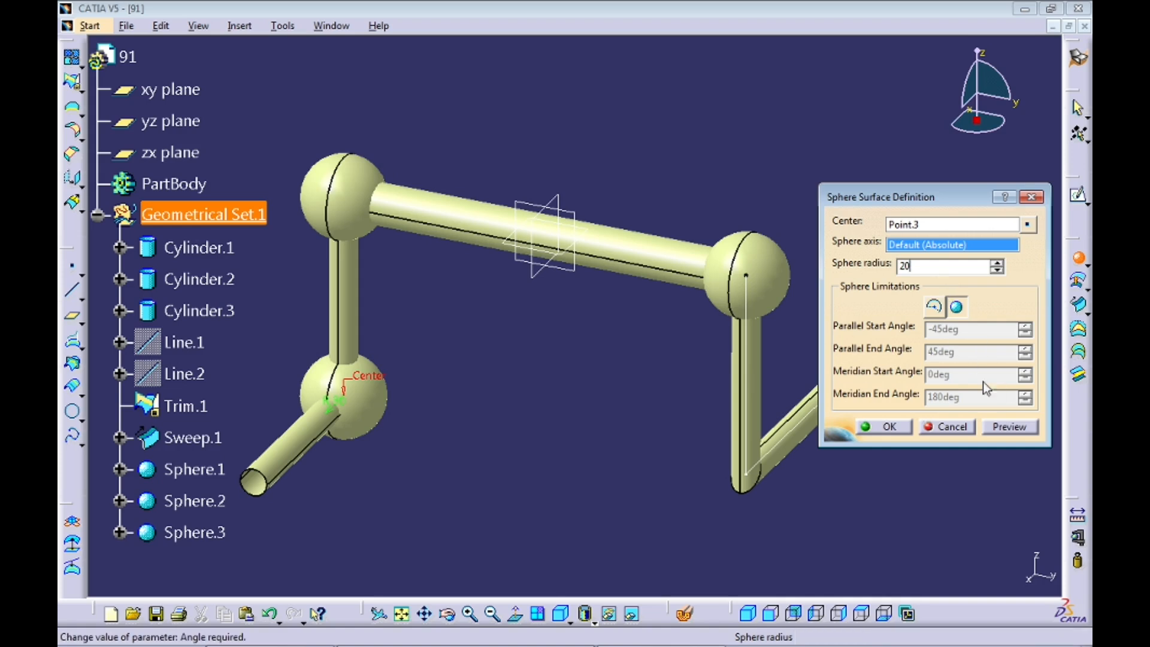
pyautogui.click(1011, 426)
pyautogui.click(887, 426)
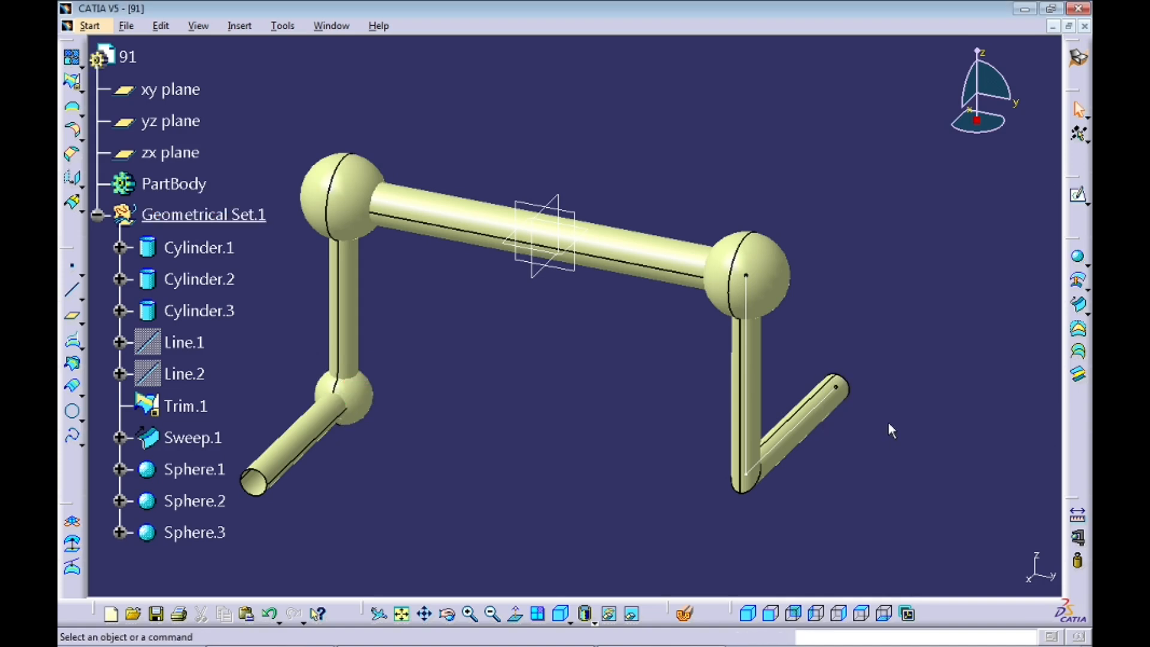
# Create a complete sphere of radius 20 mm centred on the lower end vertex of Line.1, at the bend of the swept tube
pyautogui.click(1076, 258)
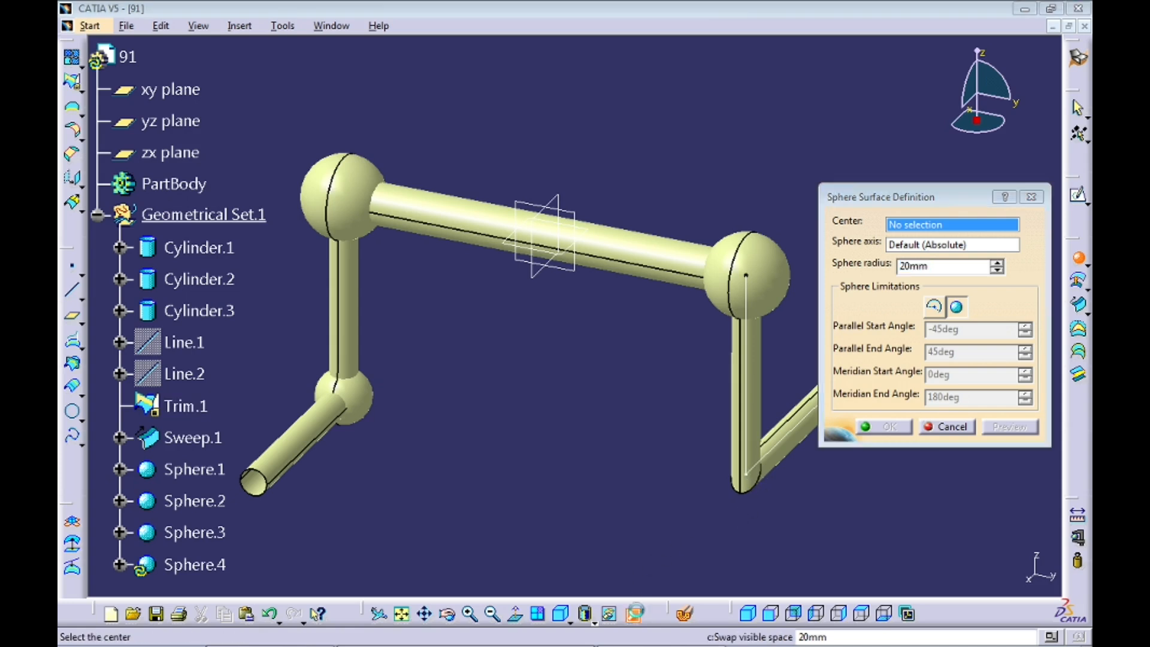
pyautogui.click(633, 610)
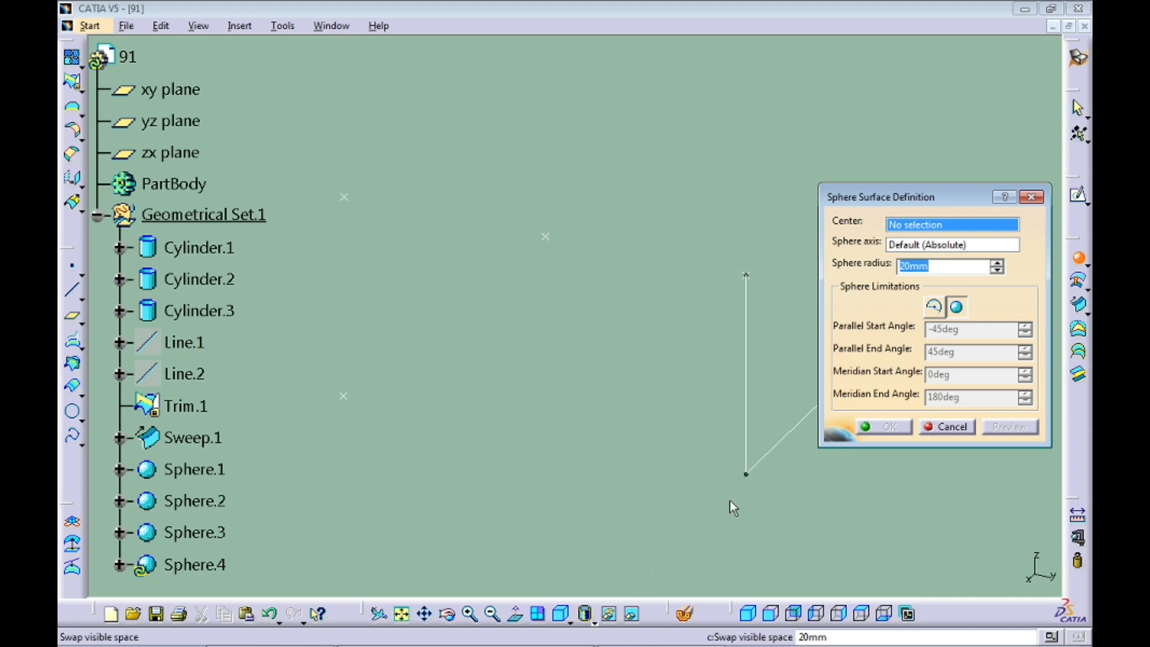
pyautogui.click(745, 474)
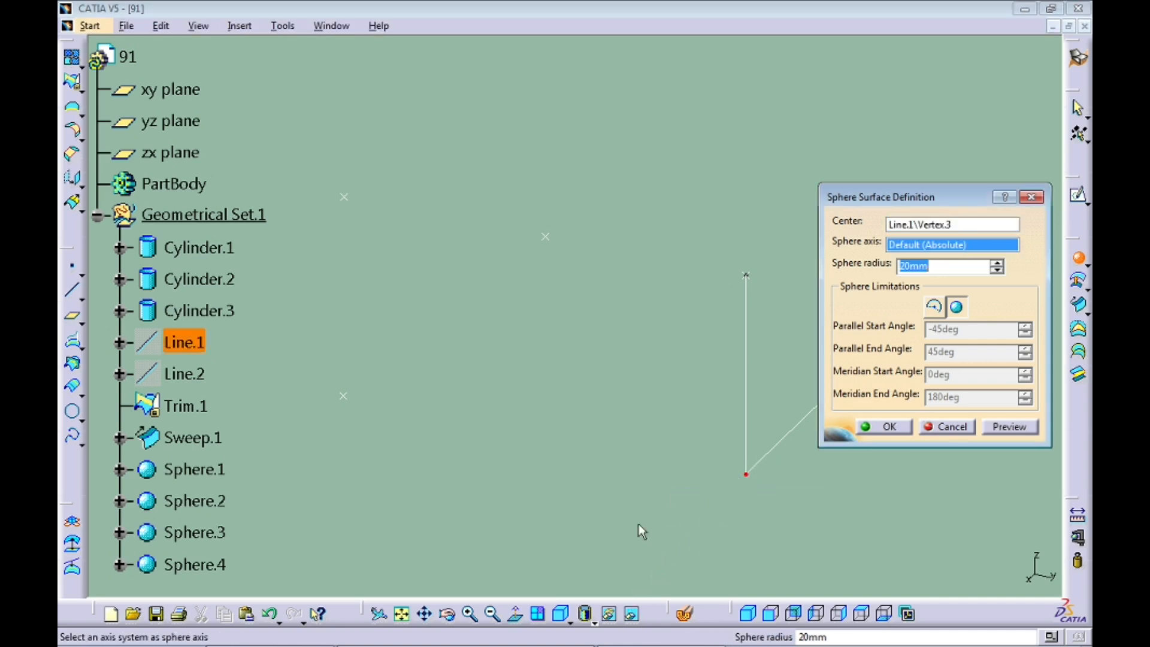
pyautogui.click(631, 613)
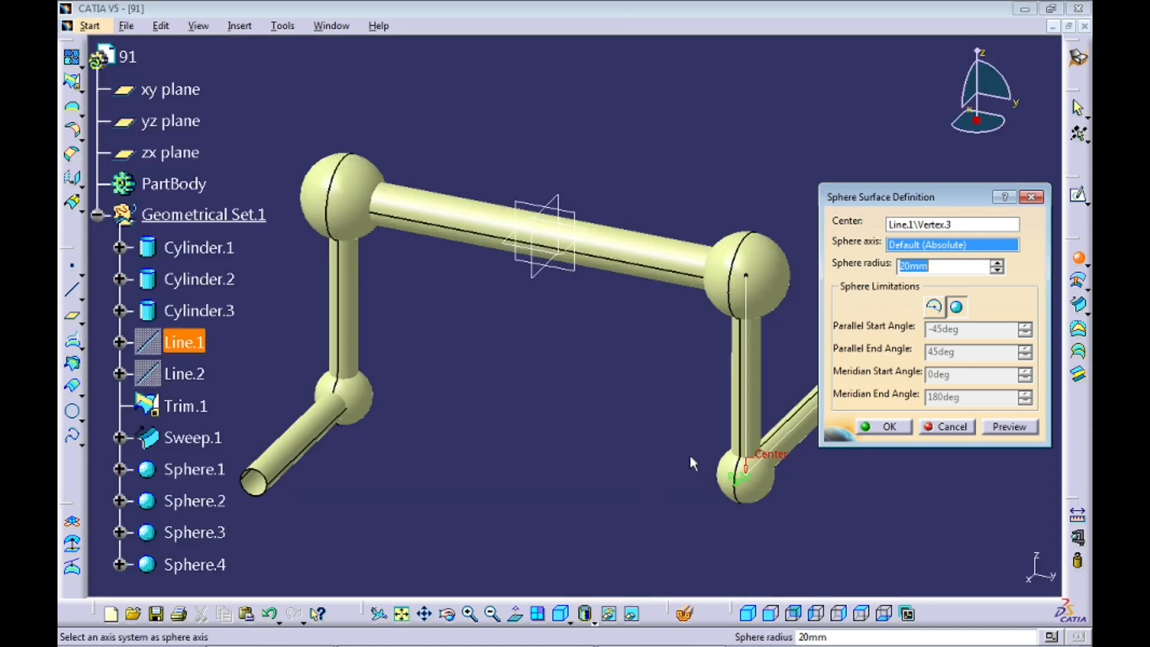
pyautogui.click(884, 426)
pyautogui.moveTo(495, 346)
pyautogui.mouseDown(button='middle')
pyautogui.moveTo(514, 321)
pyautogui.moveTo(519, 347)
pyautogui.moveTo(491, 363)
pyautogui.mouseUp(button='middle')
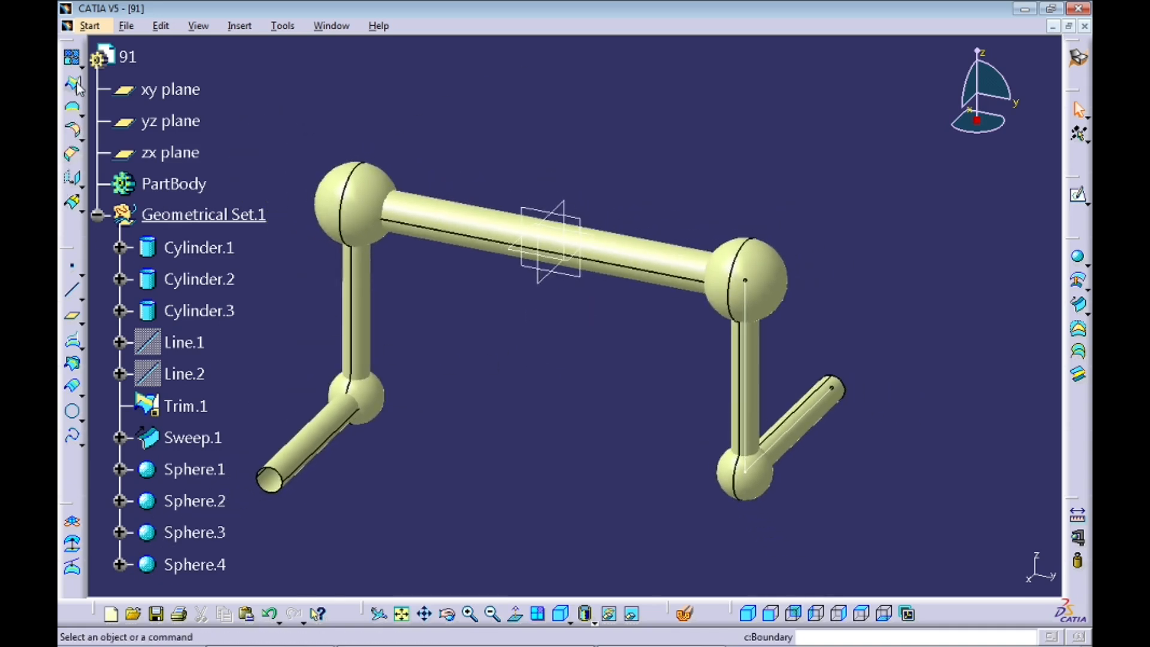
pyautogui.click(73, 84)
pyautogui.moveTo(506, 410)
pyautogui.mouseDown(button='middle')
pyautogui.moveTo(485, 387)
pyautogui.moveTo(490, 400)
pyautogui.mouseUp(button='middle')
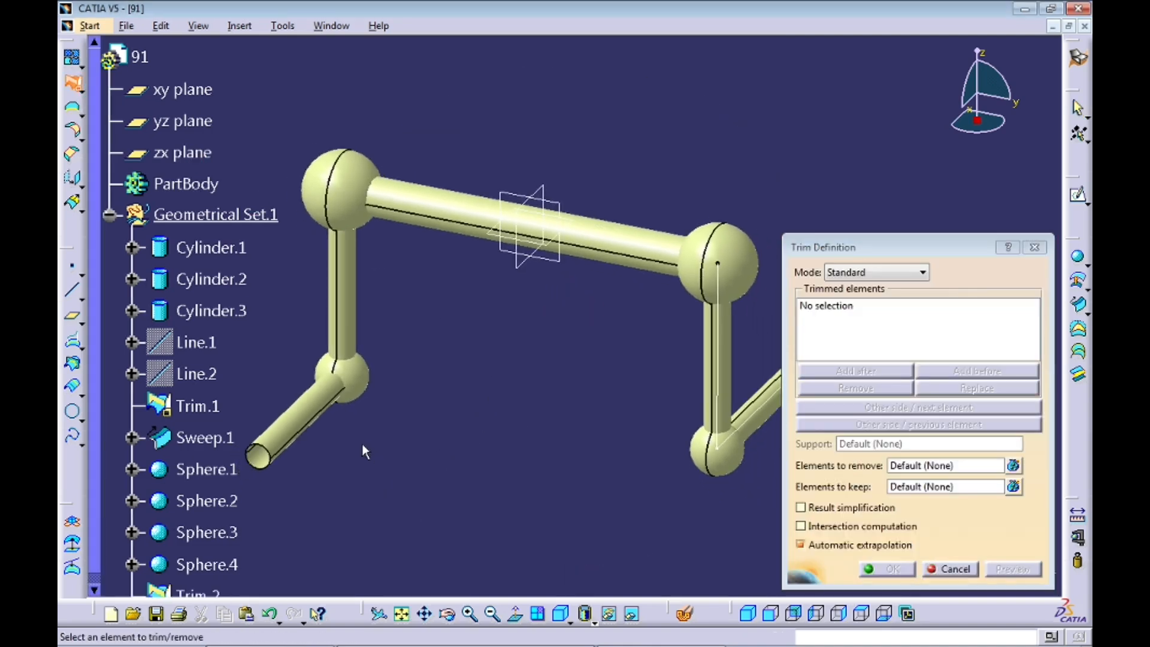
pyautogui.click(328, 405)
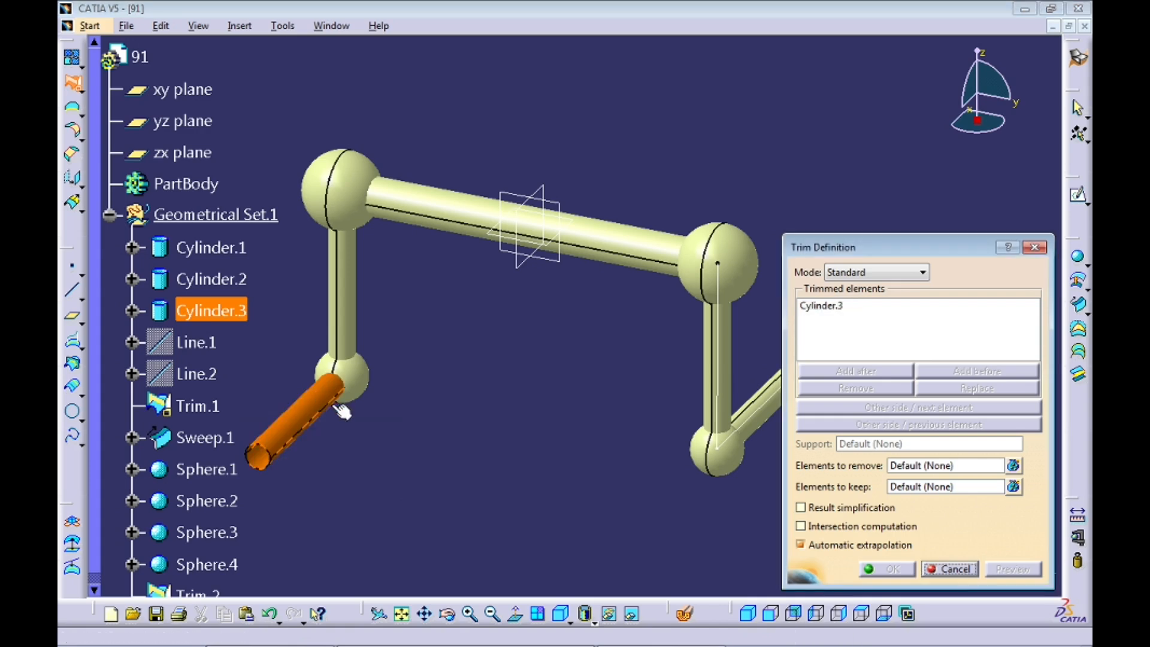
pyautogui.click(372, 378)
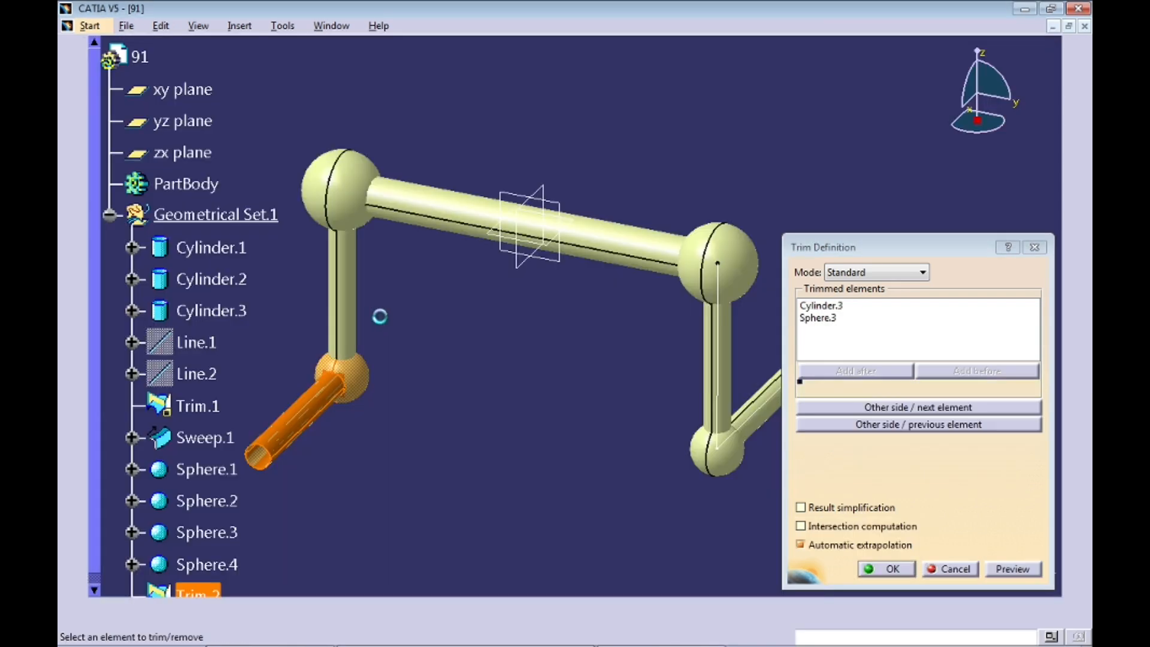
pyautogui.click(361, 277)
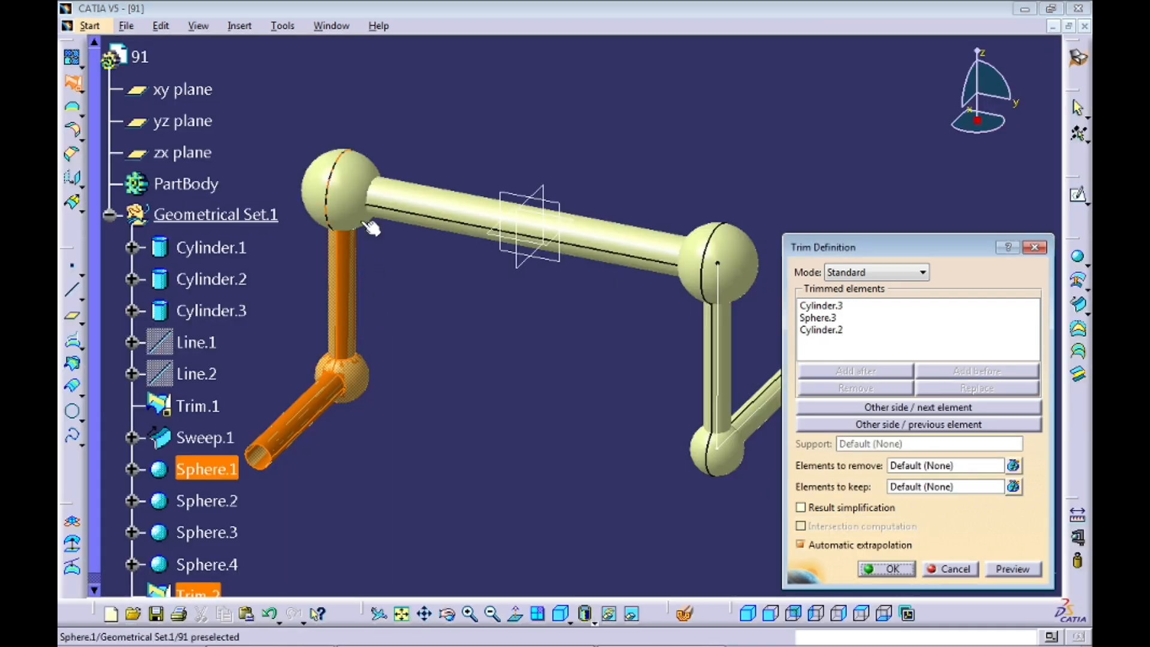
pyautogui.click(346, 155)
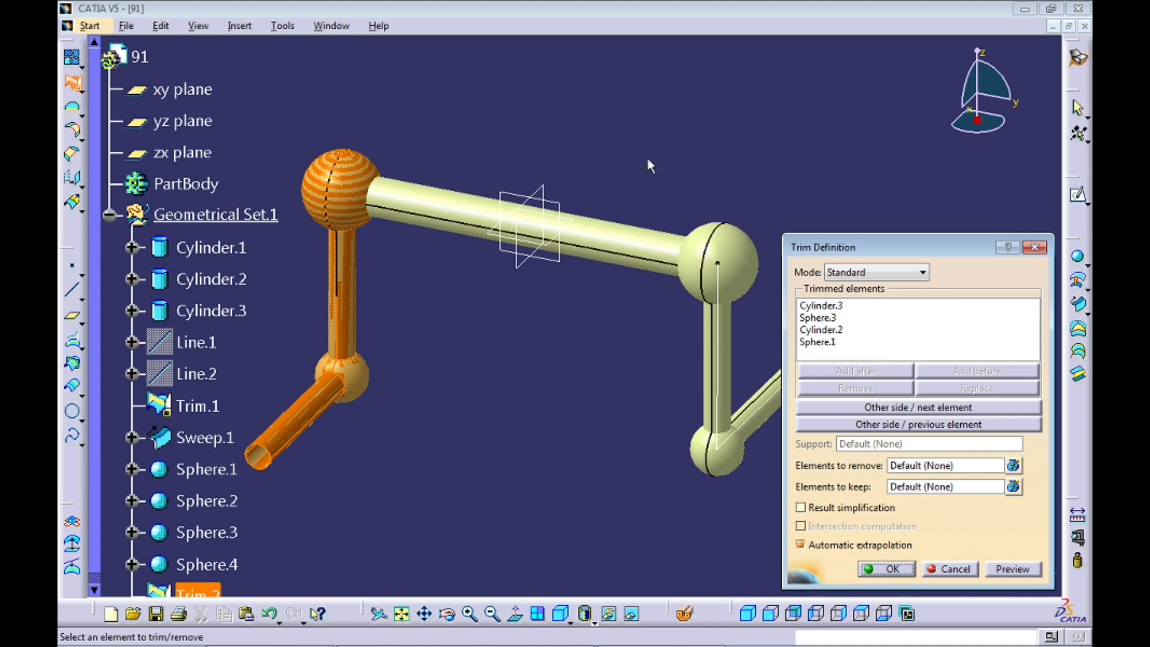
pyautogui.click(749, 248)
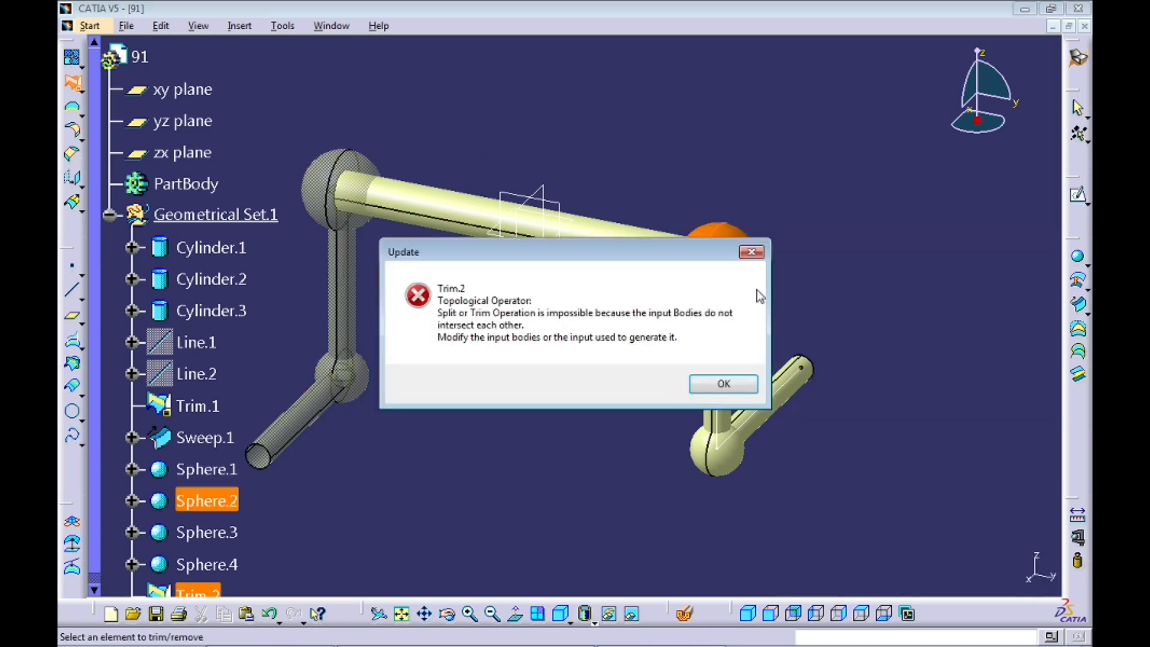
pyautogui.click(737, 385)
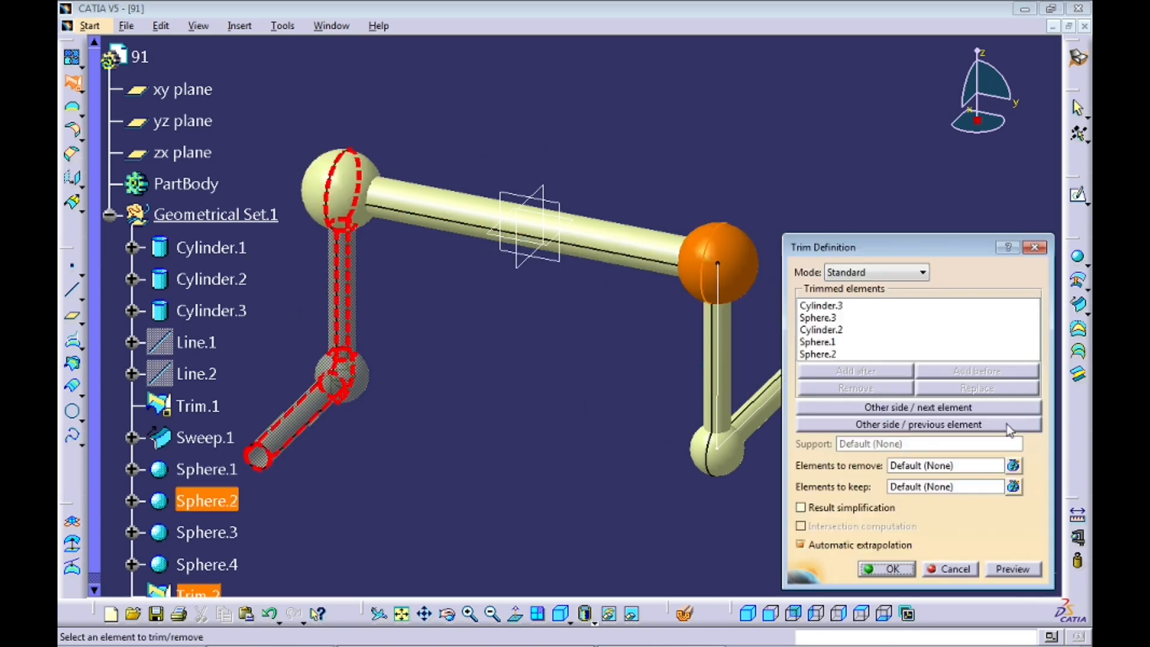
pyautogui.click(862, 354)
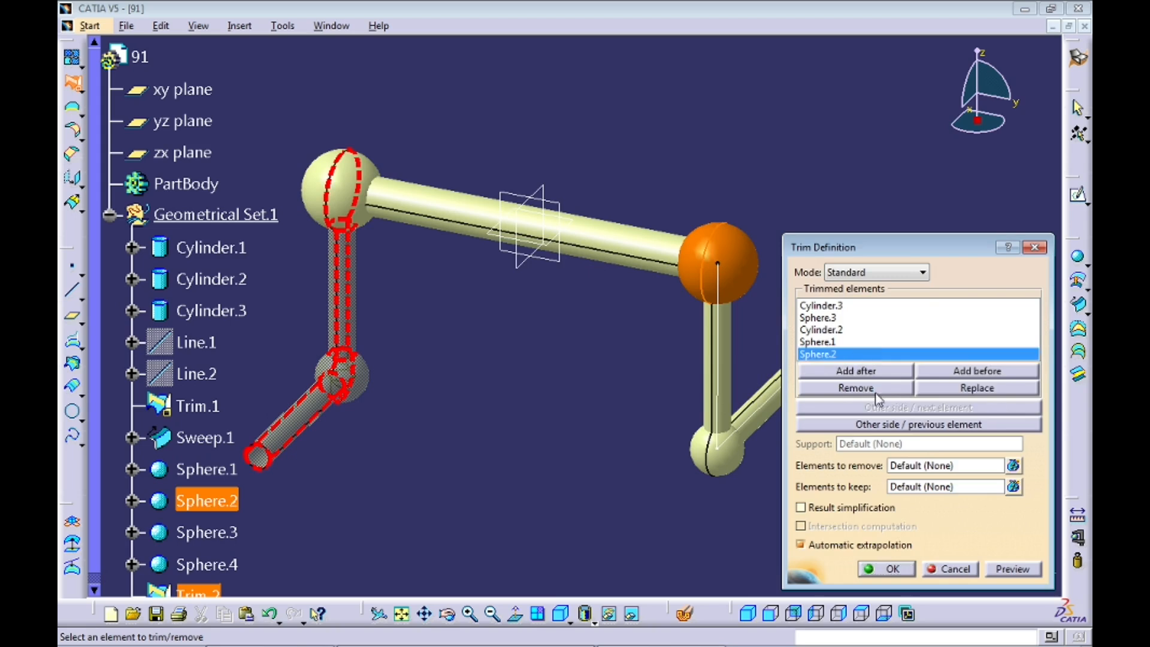
pyautogui.click(862, 387)
pyautogui.click(431, 193)
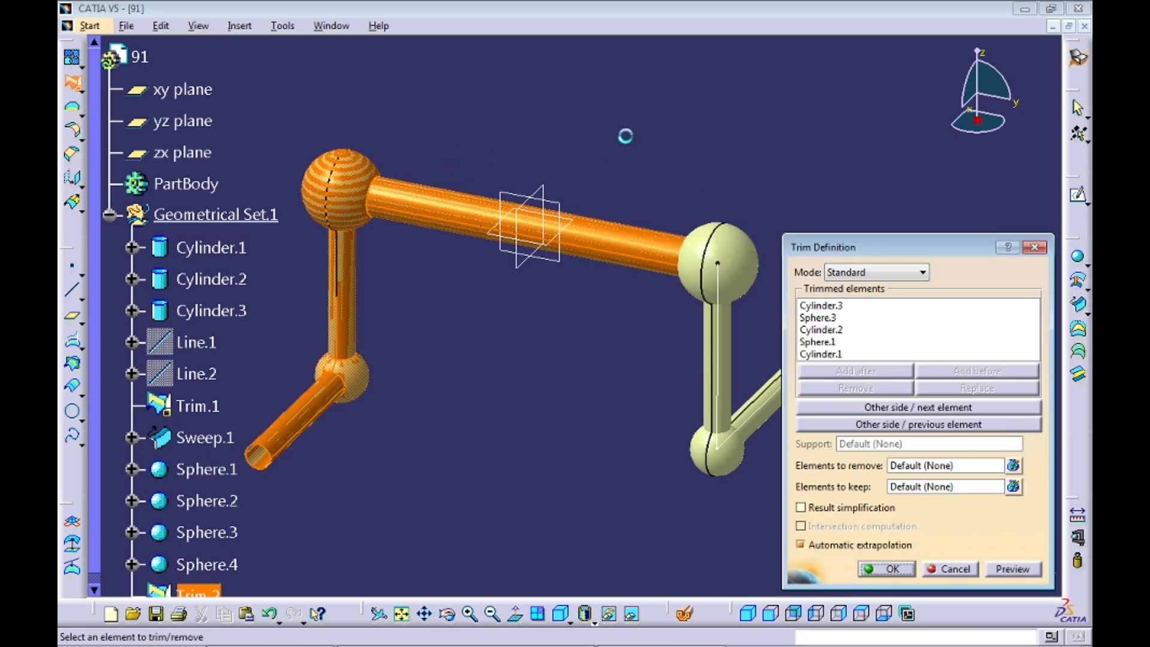
pyautogui.click(720, 228)
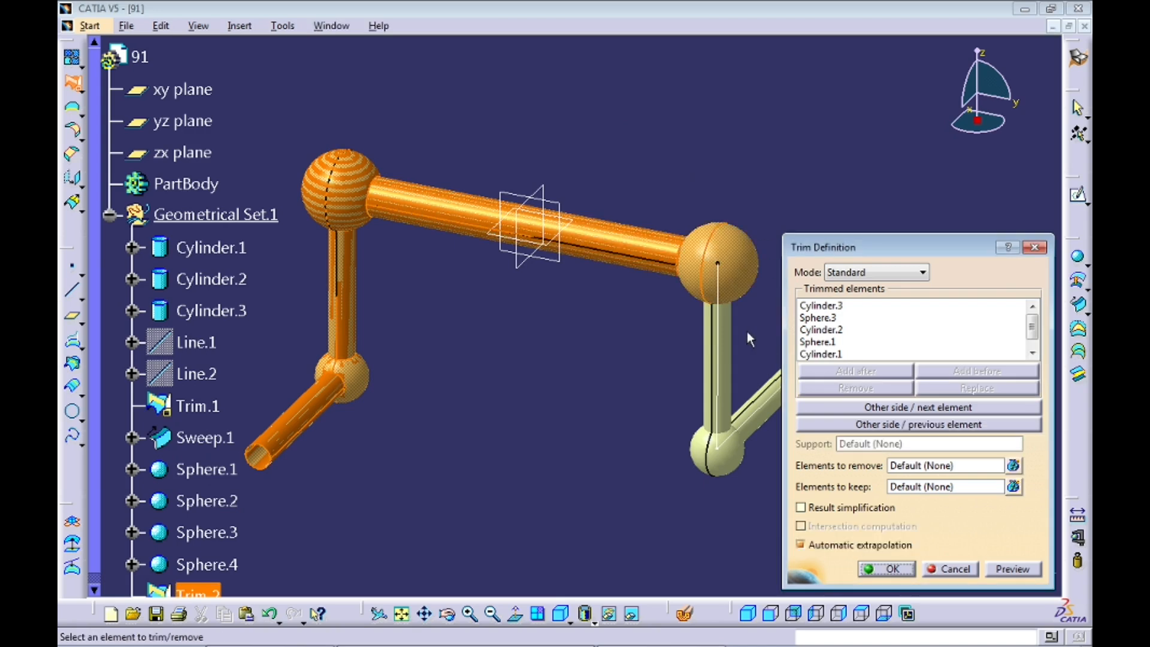
pyautogui.click(722, 409)
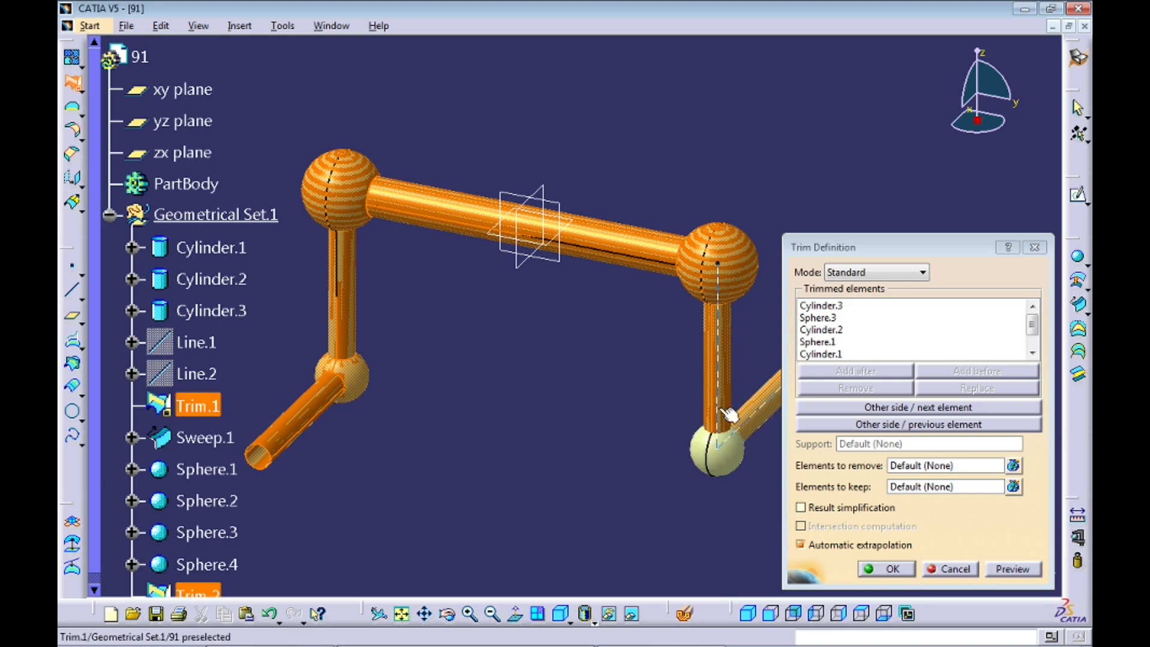
pyautogui.click(950, 568)
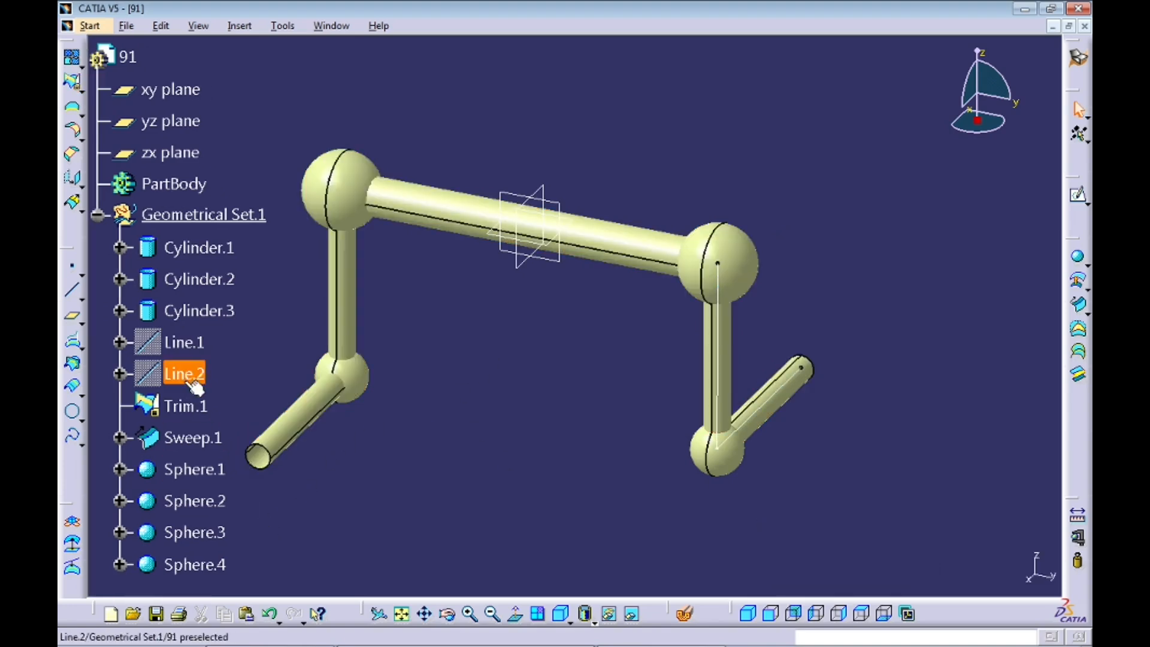
# Hide the Trim.1 guide curve so that only the tube and sphere surfaces remain pickable
pyautogui.rightClick(186, 406)
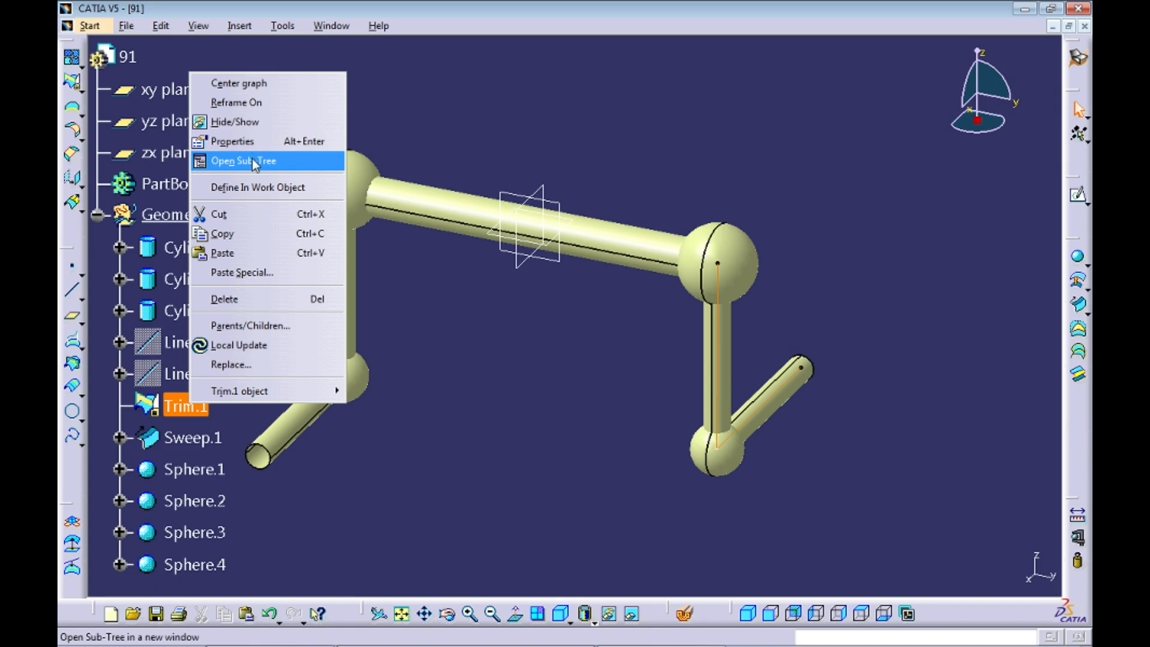
pyautogui.click(253, 123)
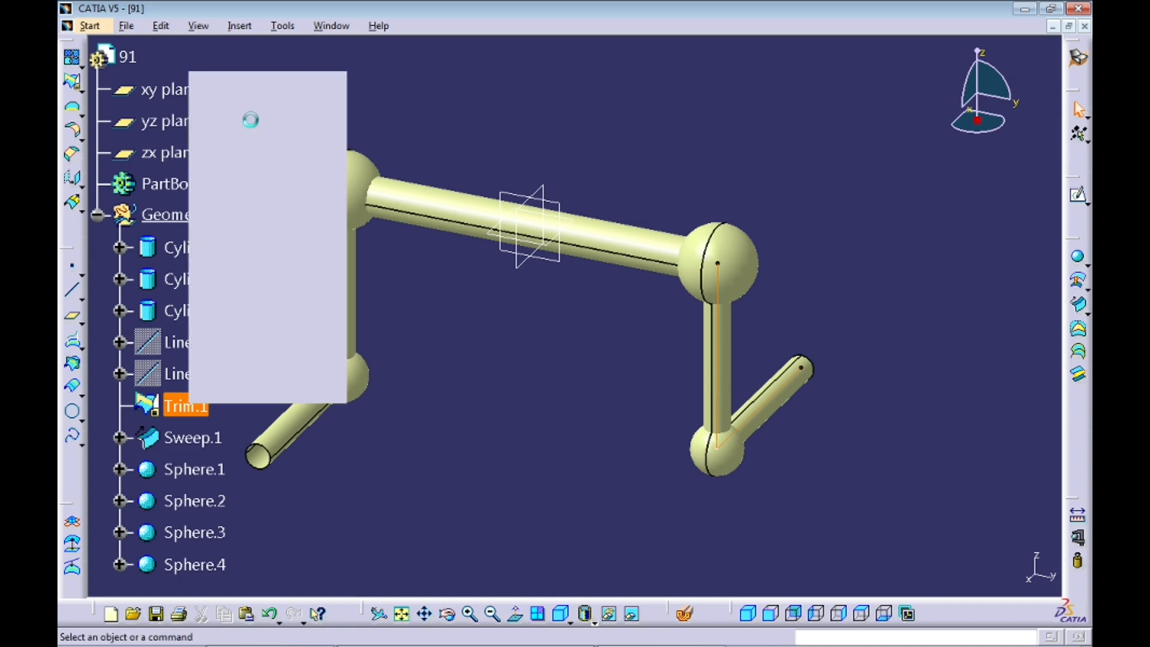
pyautogui.click(73, 85)
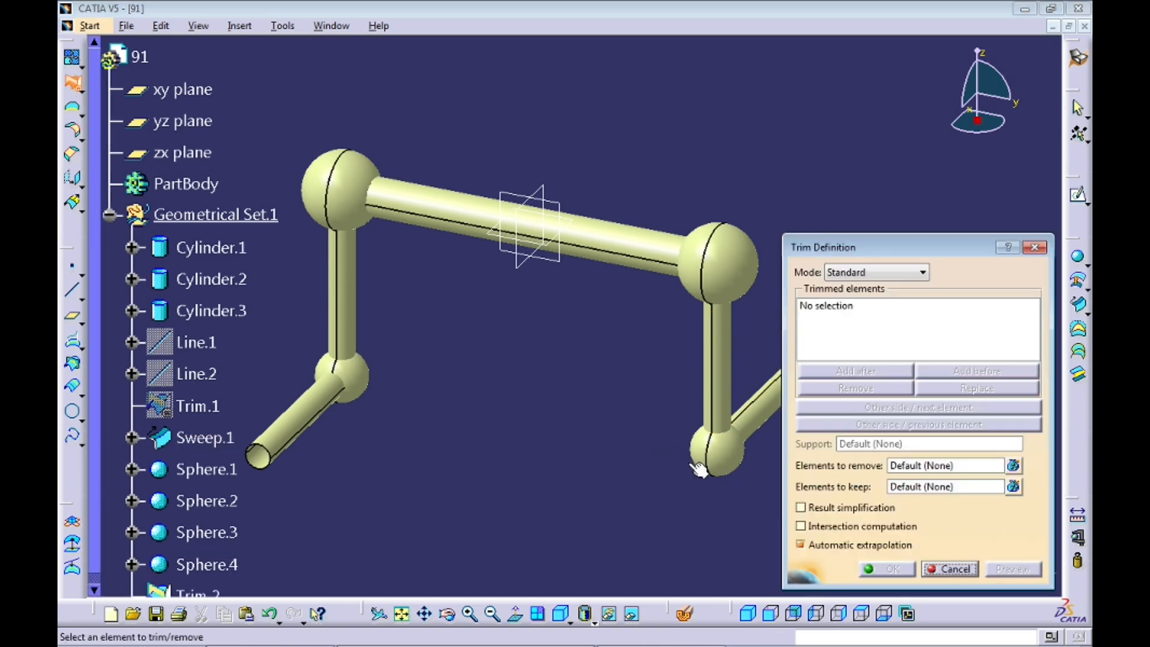
pyautogui.click(293, 413)
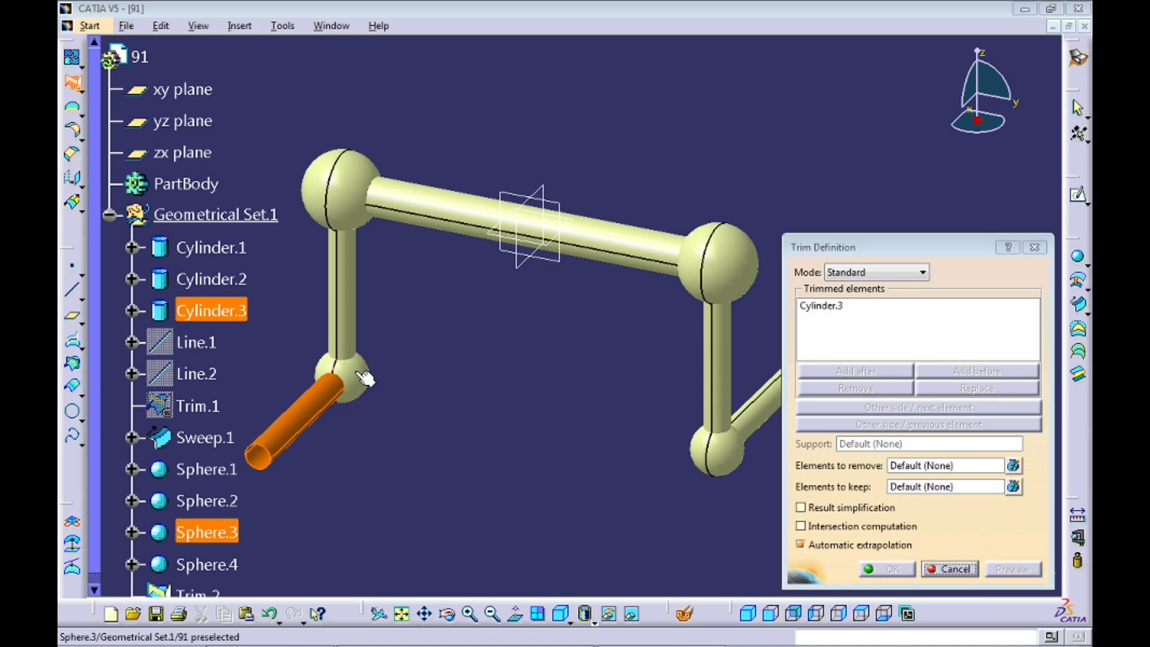
pyautogui.click(363, 378)
pyautogui.click(364, 302)
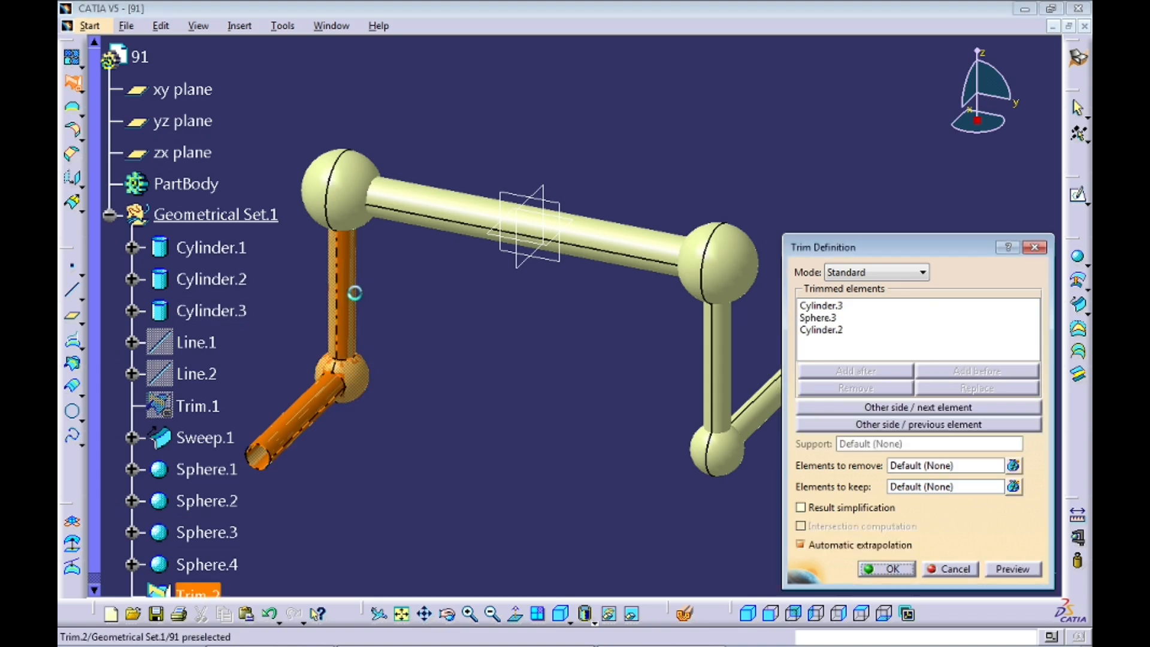
pyautogui.click(355, 226)
pyautogui.click(440, 205)
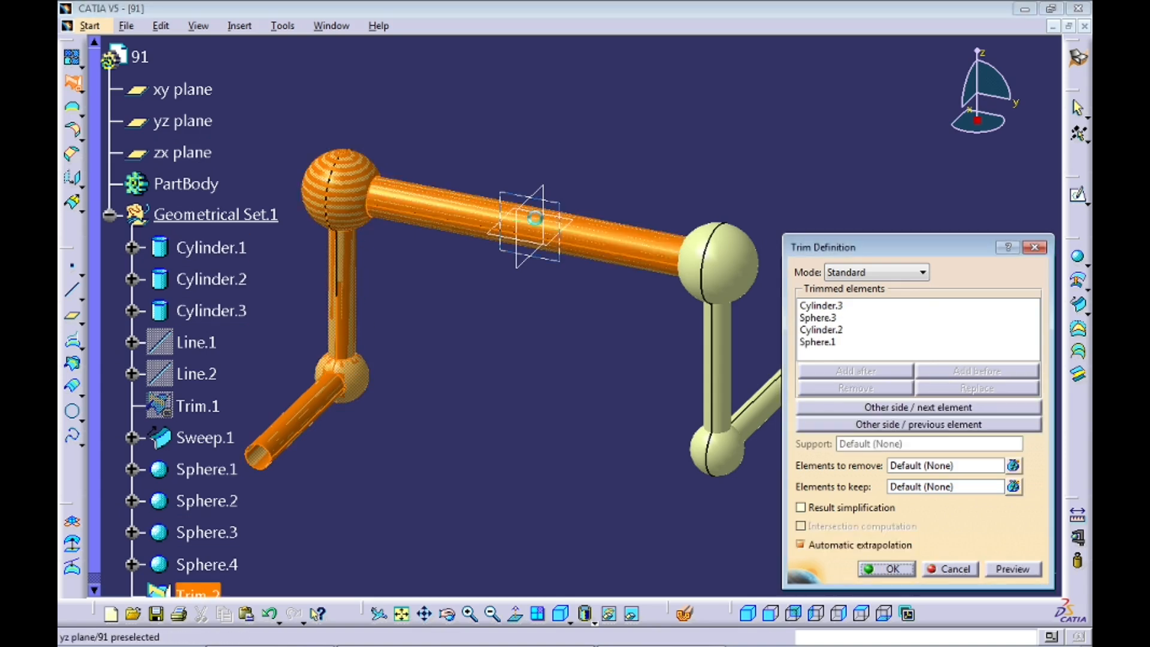
pyautogui.click(692, 253)
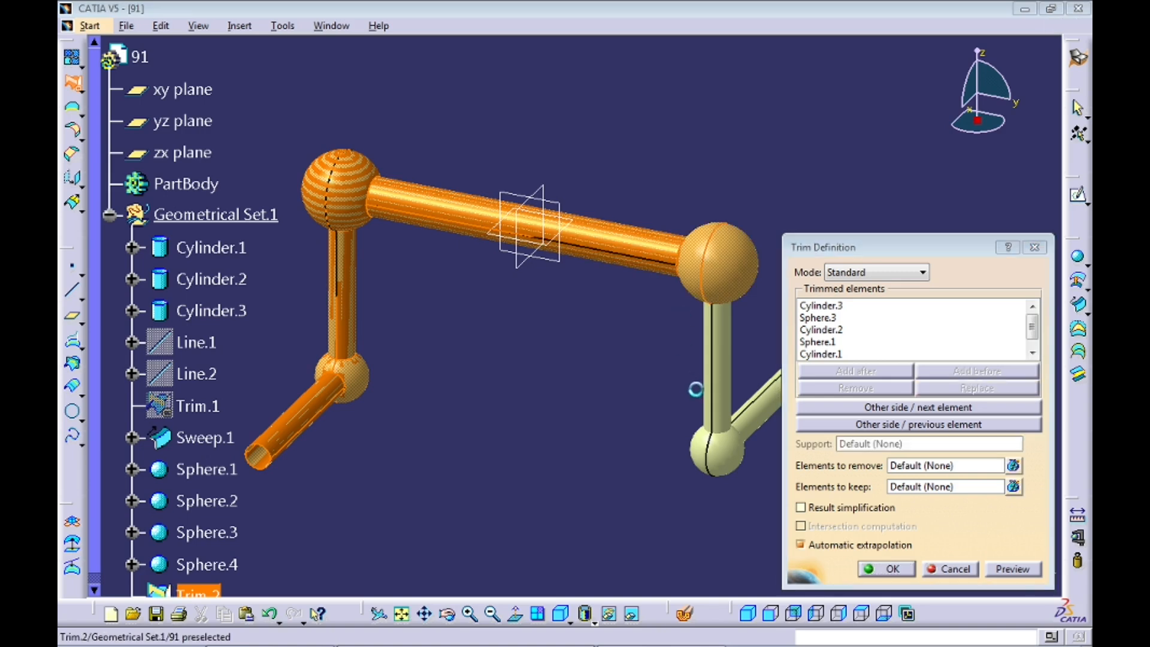
pyautogui.click(723, 381)
pyautogui.click(732, 458)
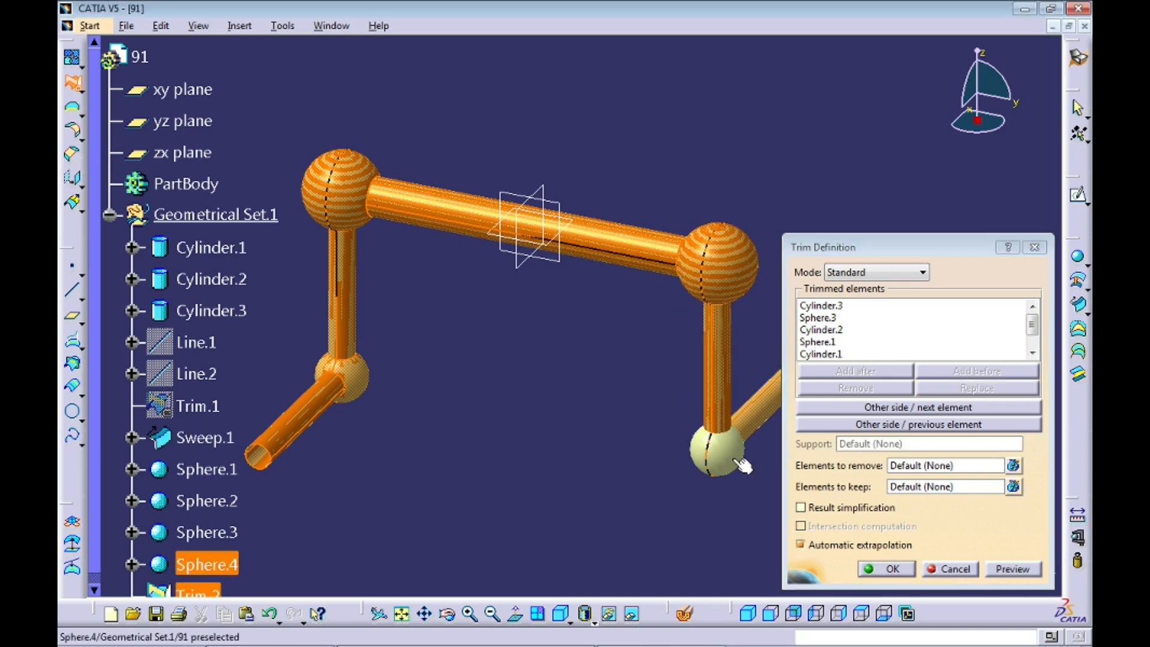
pyautogui.click(911, 422)
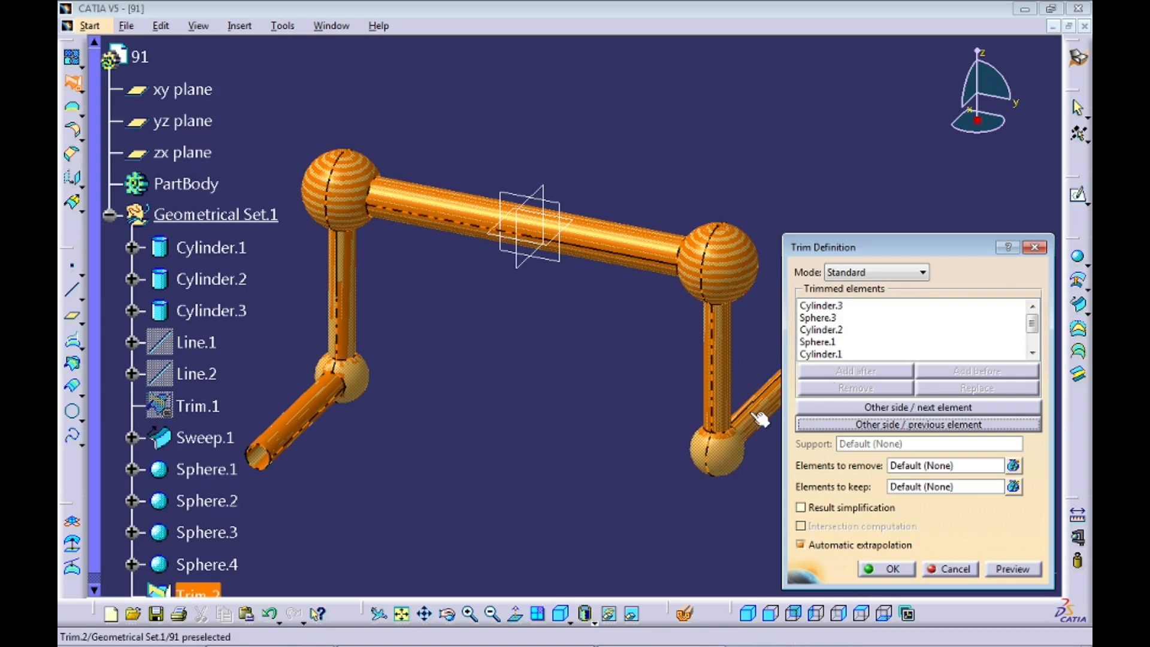
pyautogui.click(896, 405)
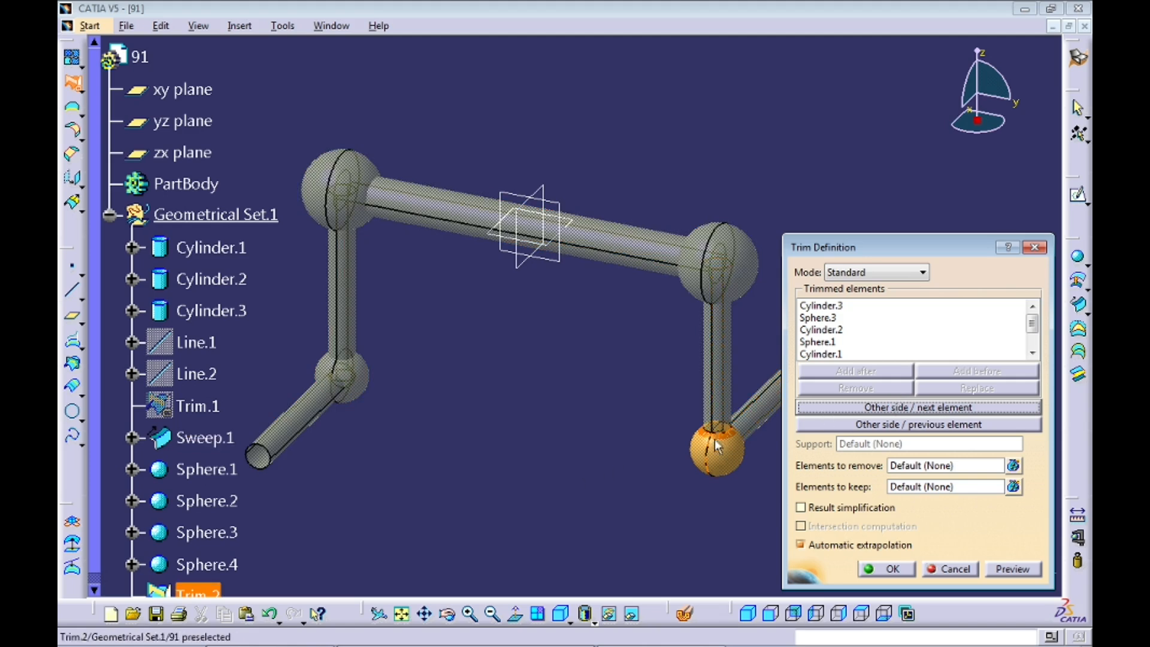
pyautogui.click(901, 409)
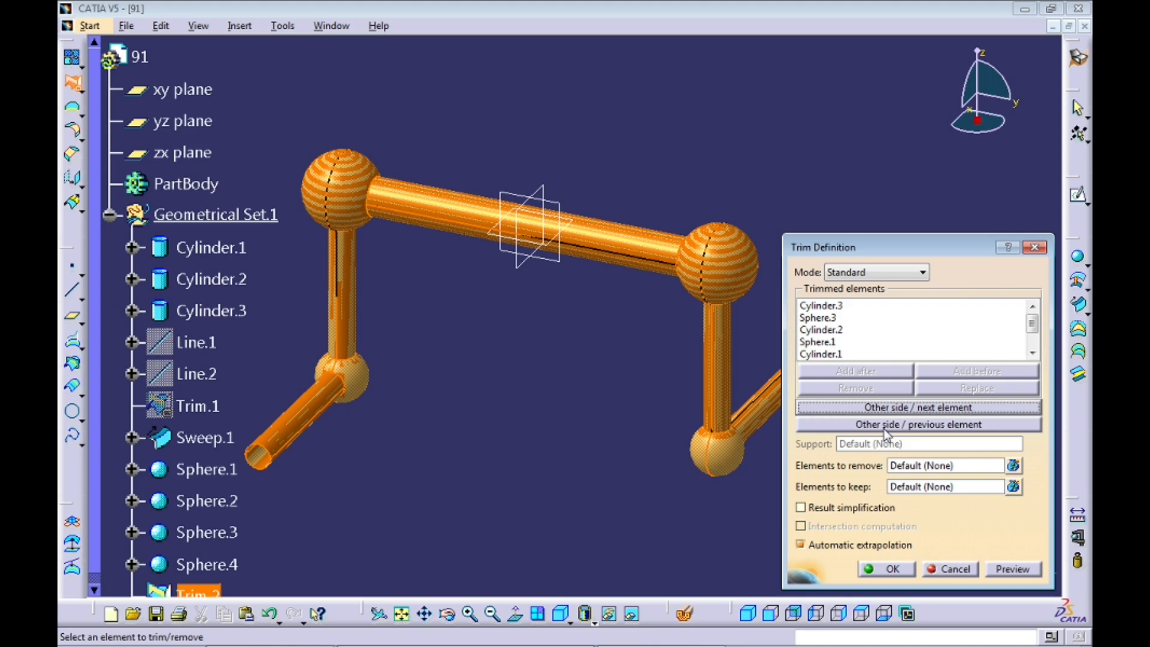
pyautogui.click(885, 426)
pyautogui.click(899, 427)
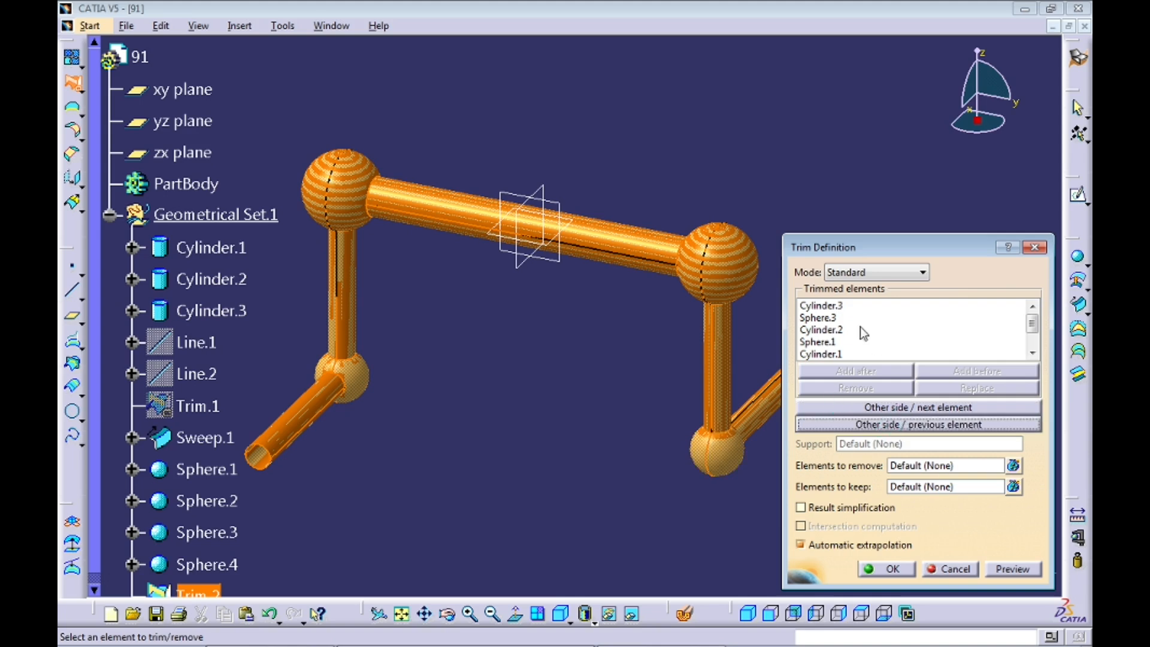
pyautogui.click(887, 427)
pyautogui.click(886, 409)
pyautogui.click(885, 411)
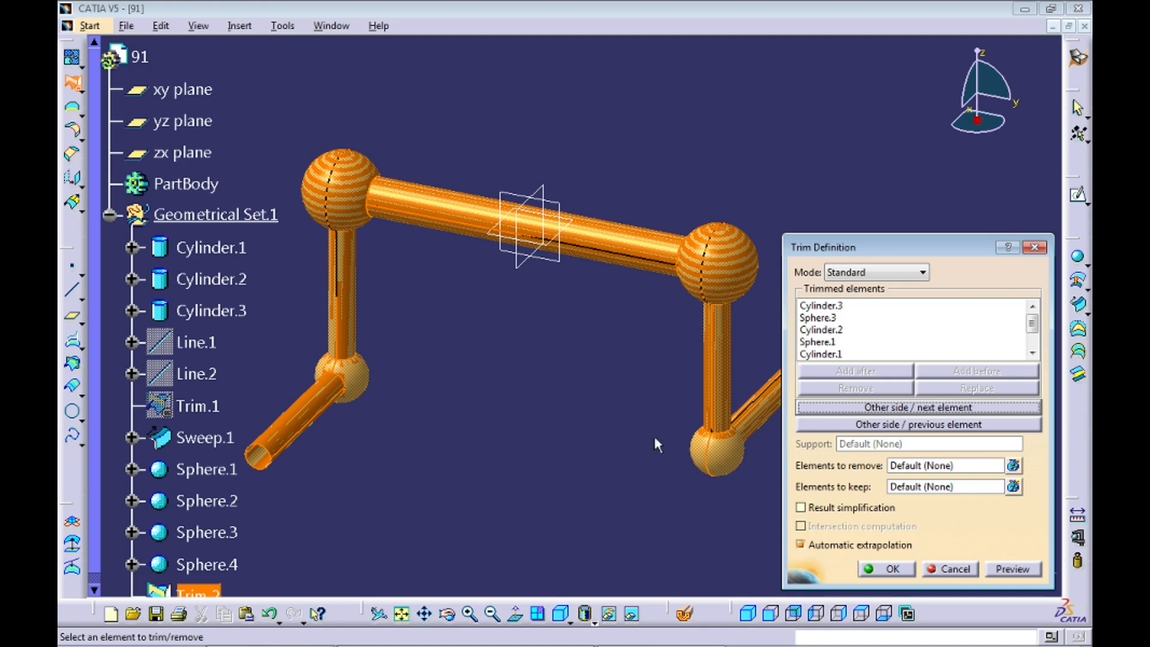
pyautogui.click(834, 320)
pyautogui.click(860, 423)
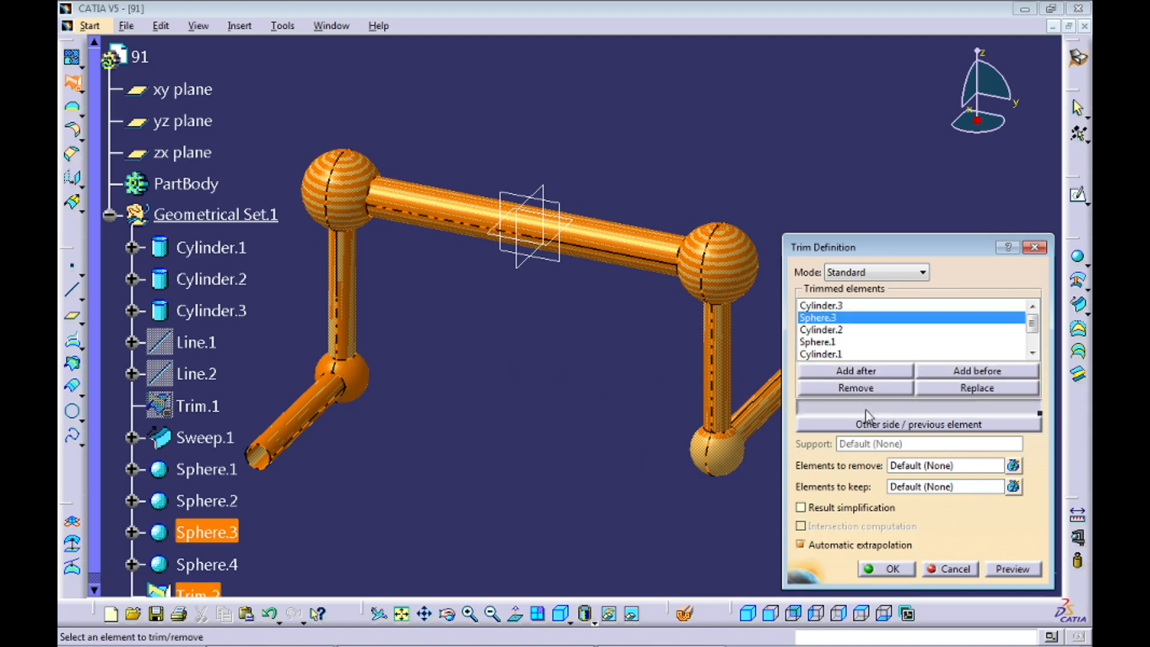
pyautogui.click(753, 388)
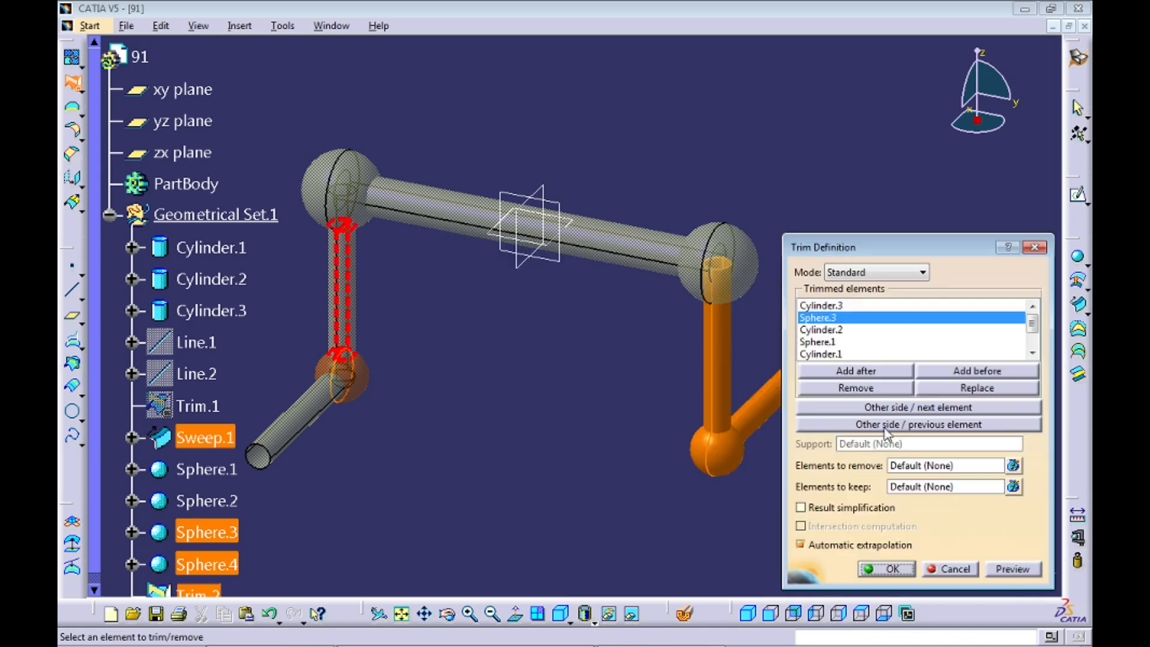
pyautogui.click(886, 408)
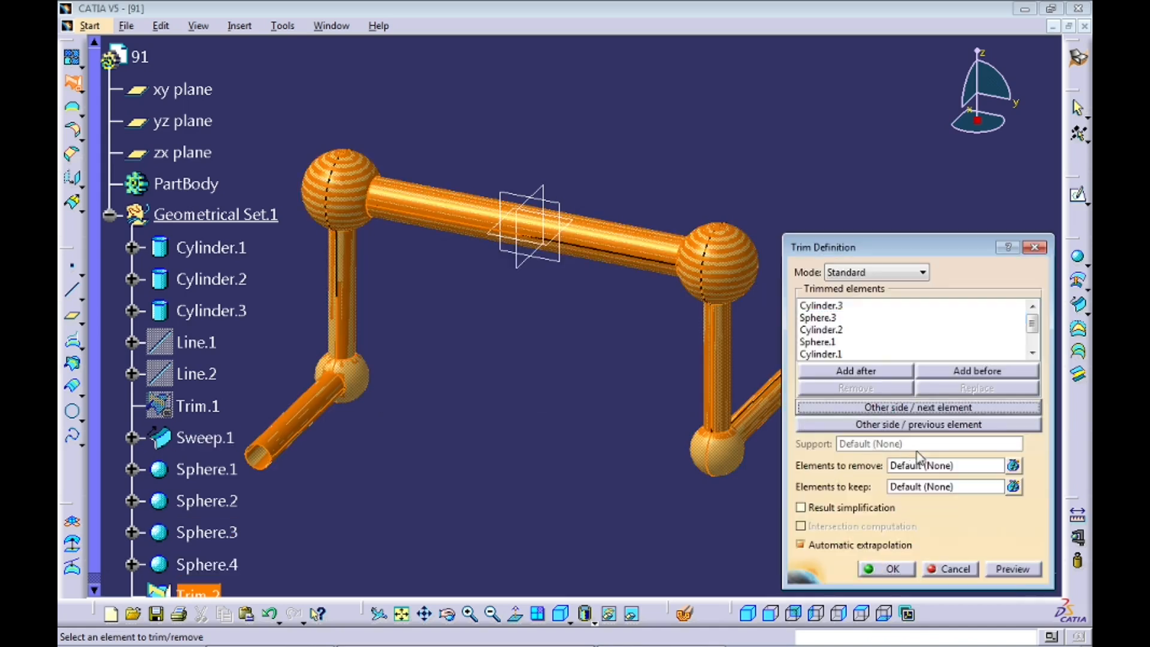
pyautogui.click(954, 570)
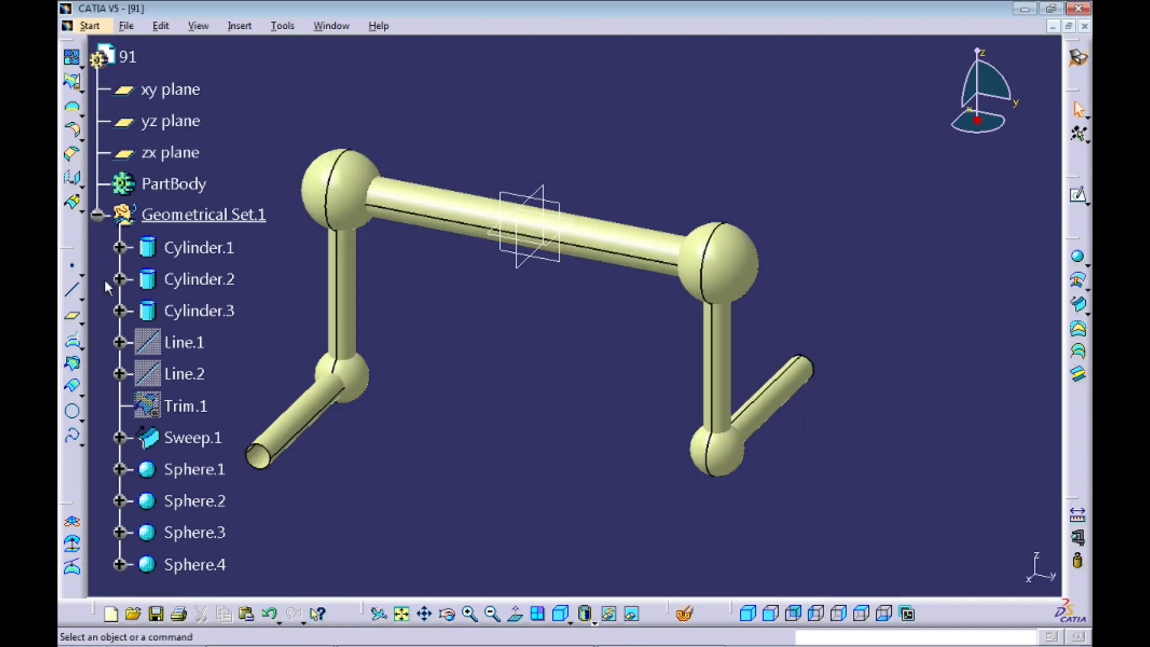
# Trim the three cylinders, four spheres and the swept tube together into one surface in Standard mode
pyautogui.click(72, 83)
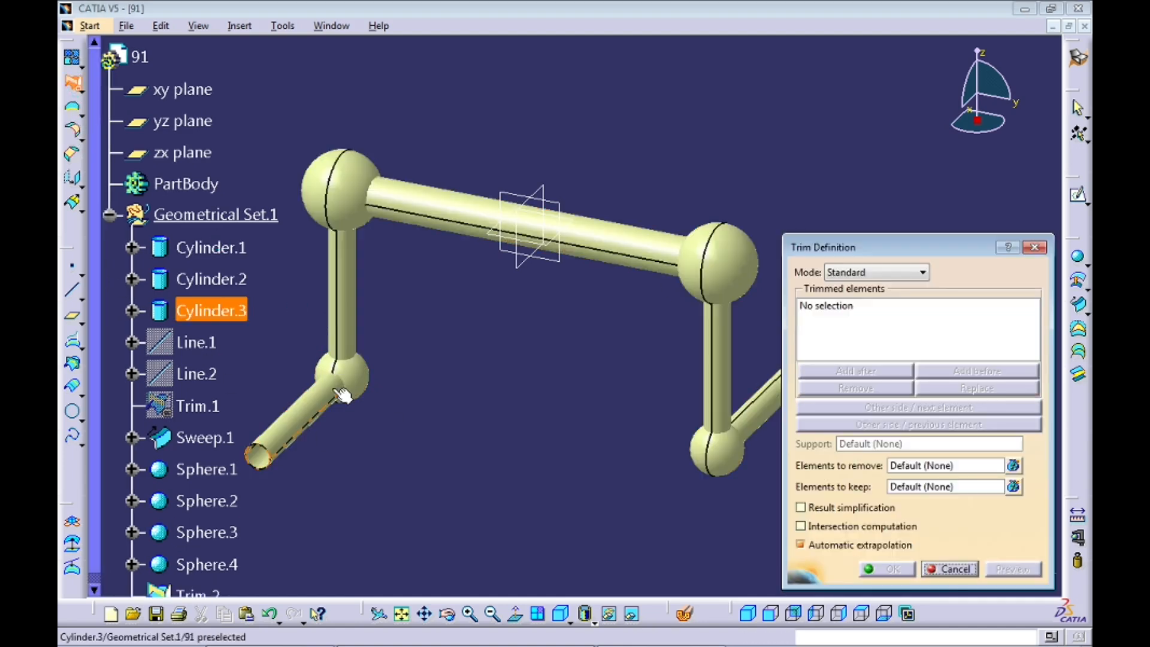
pyautogui.click(341, 396)
pyautogui.click(352, 376)
pyautogui.click(360, 299)
pyautogui.click(361, 206)
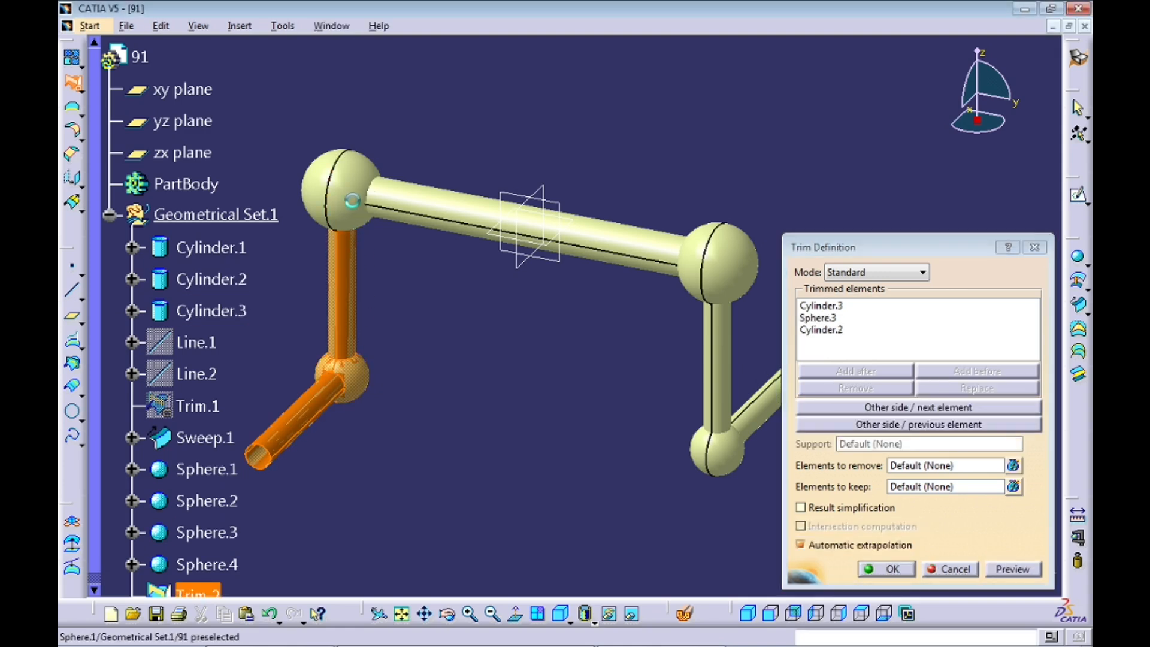
pyautogui.click(428, 202)
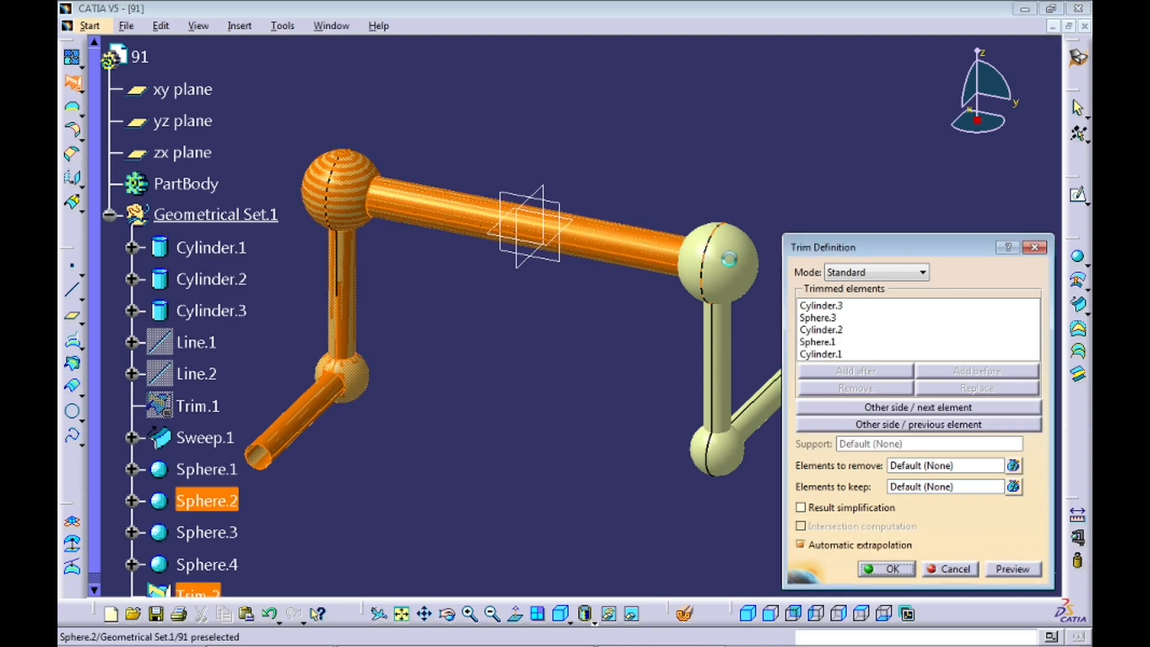
pyautogui.click(734, 375)
pyautogui.click(1010, 569)
pyautogui.click(900, 572)
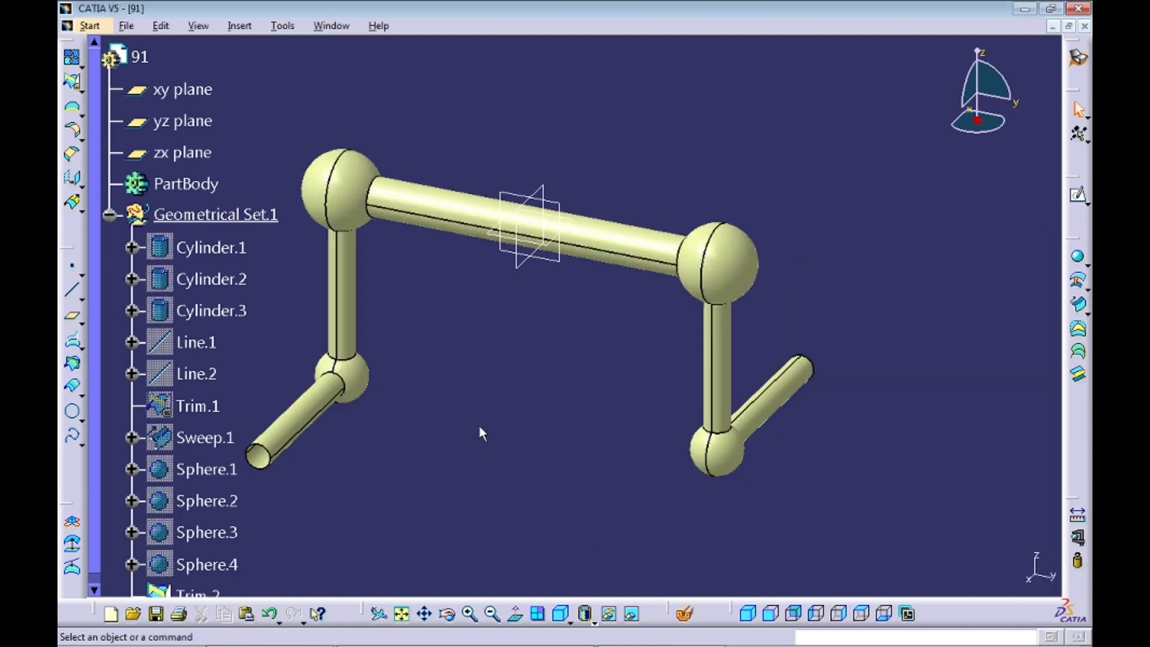
# Switch to the Part Design workbench and fill the trimmed tube-and-sphere surface into a solid with Close Surface
pyautogui.scroll(-3, 239, 439)
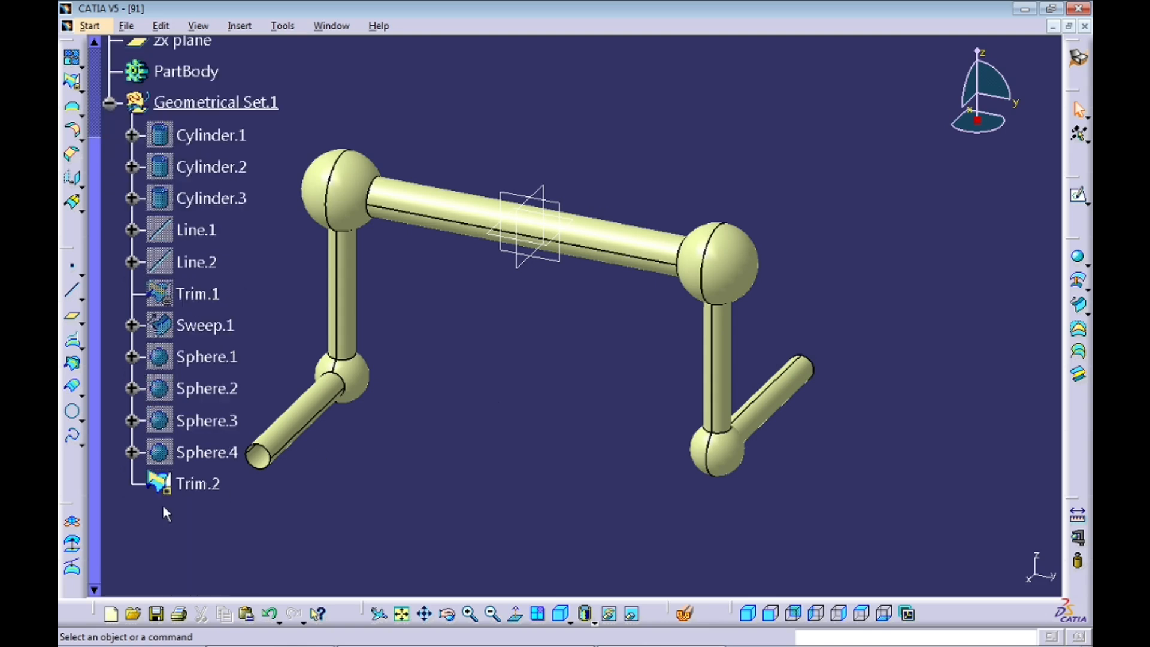
pyautogui.click(197, 483)
pyautogui.click(372, 513)
pyautogui.click(1078, 57)
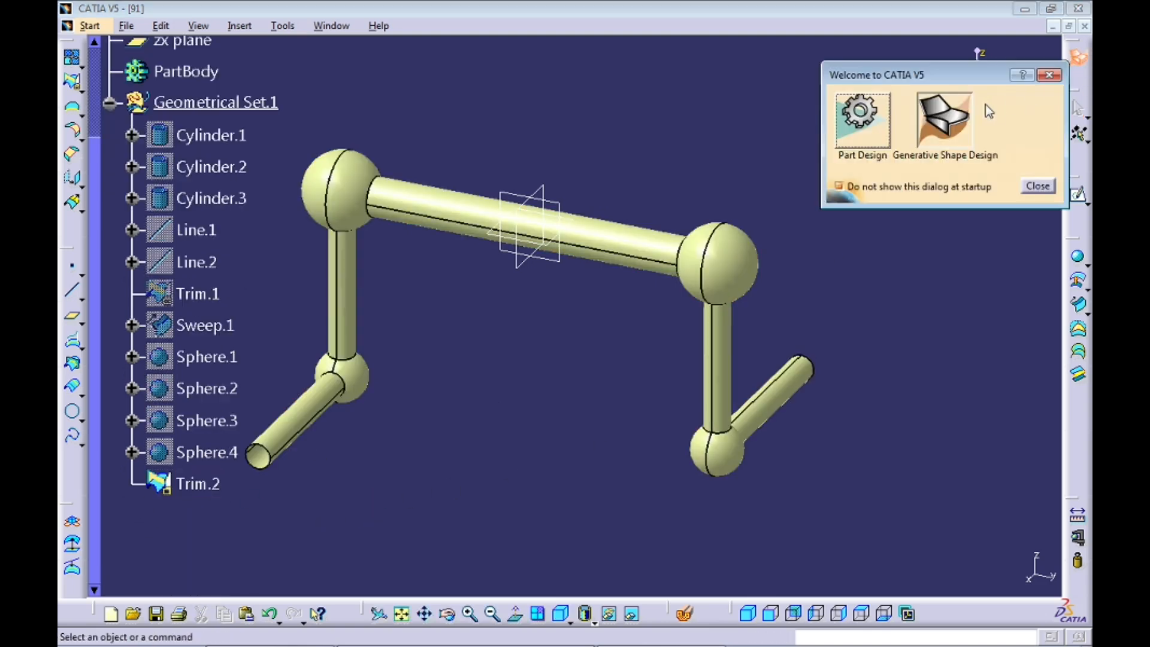
pyautogui.click(862, 120)
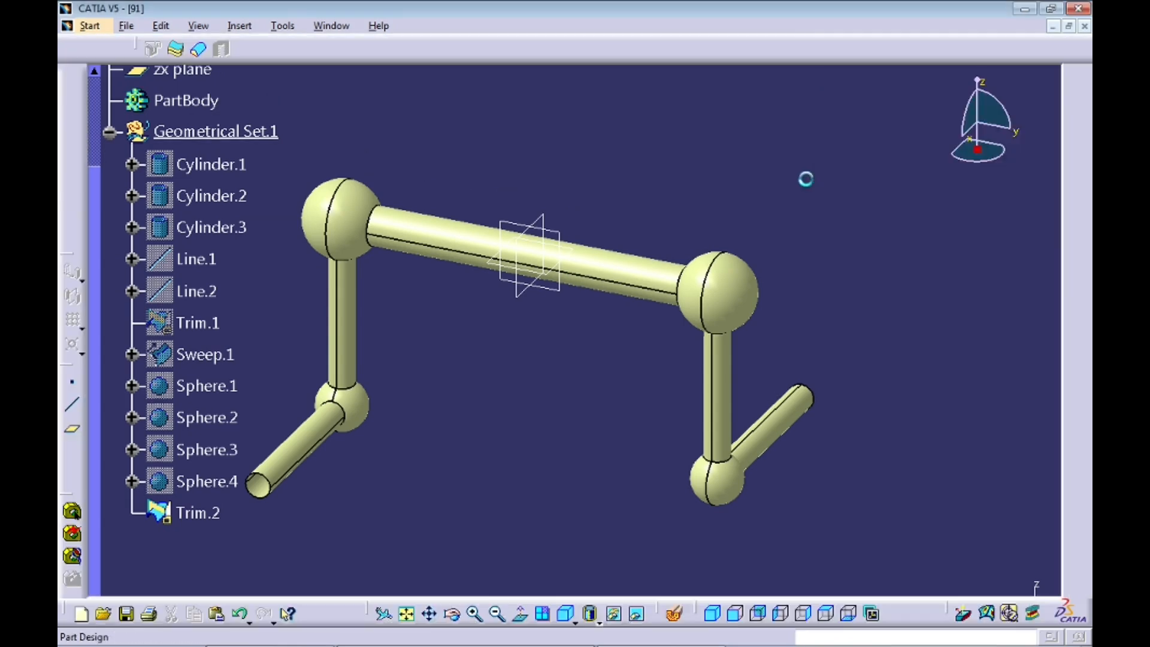
pyautogui.click(198, 49)
pyautogui.click(720, 366)
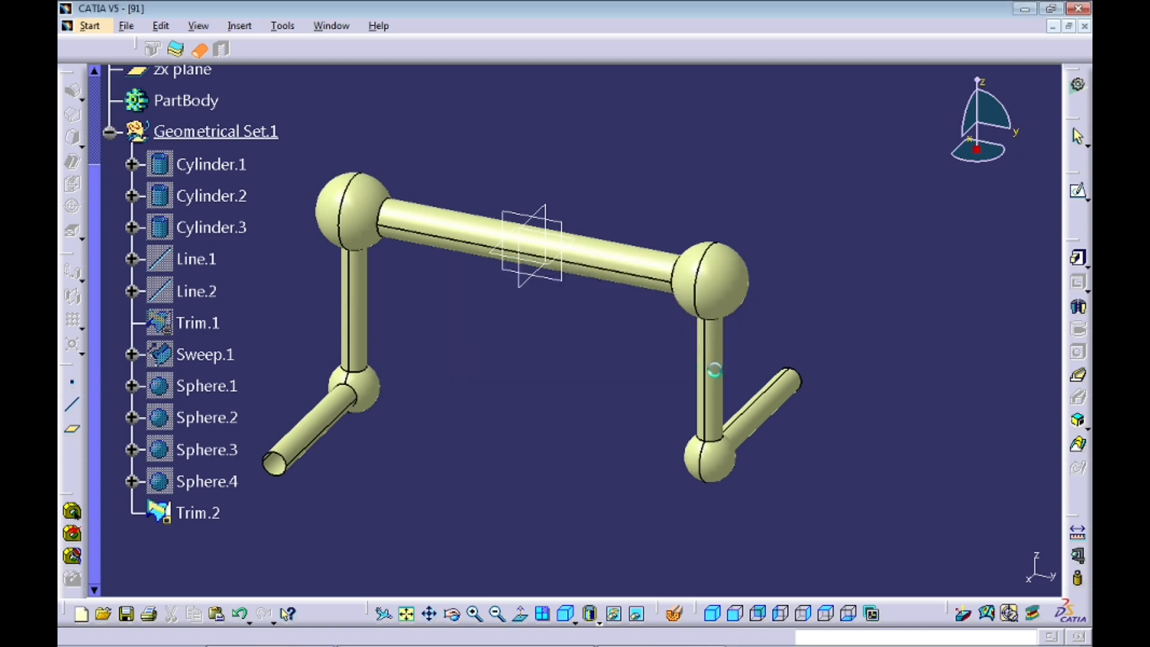
pyautogui.click(719, 267)
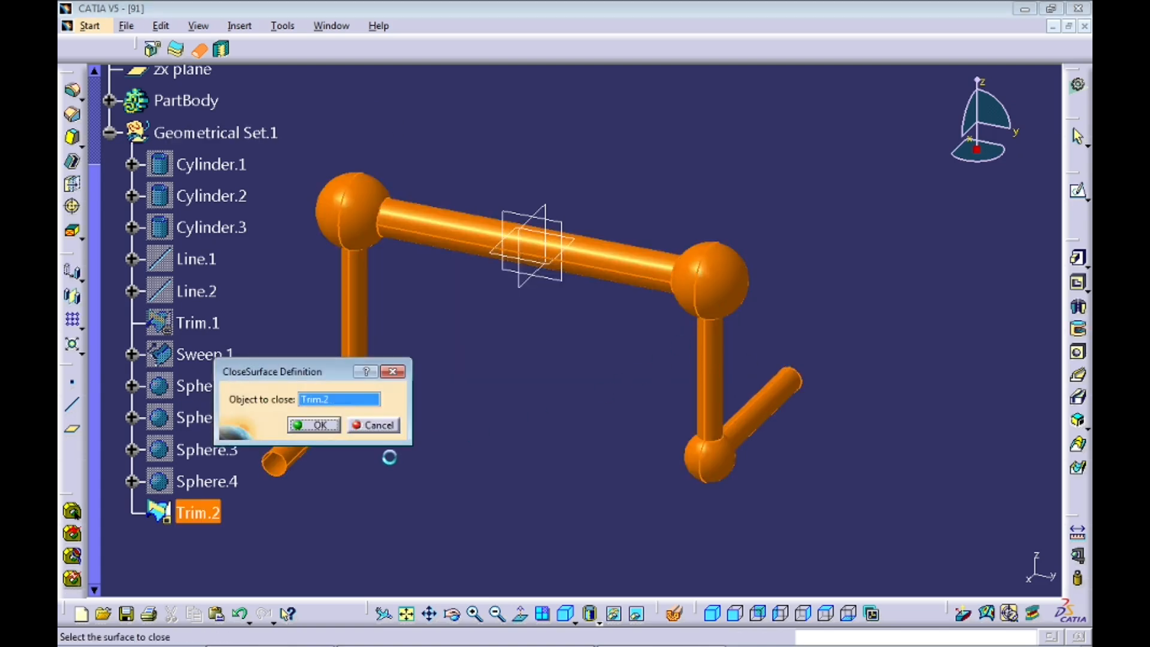
pyautogui.click(314, 425)
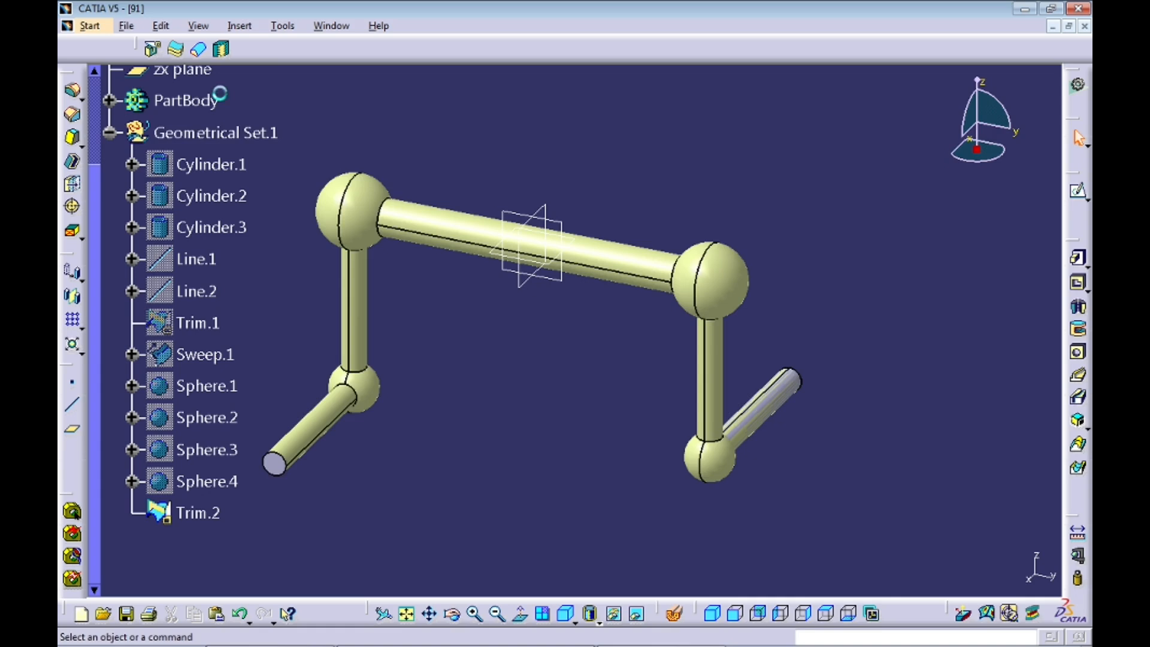
# Hide Geometrical Set.1, collapse it in the tree and expand PartBody to show the closed solid
pyautogui.rightClick(244, 133)
pyautogui.click(290, 172)
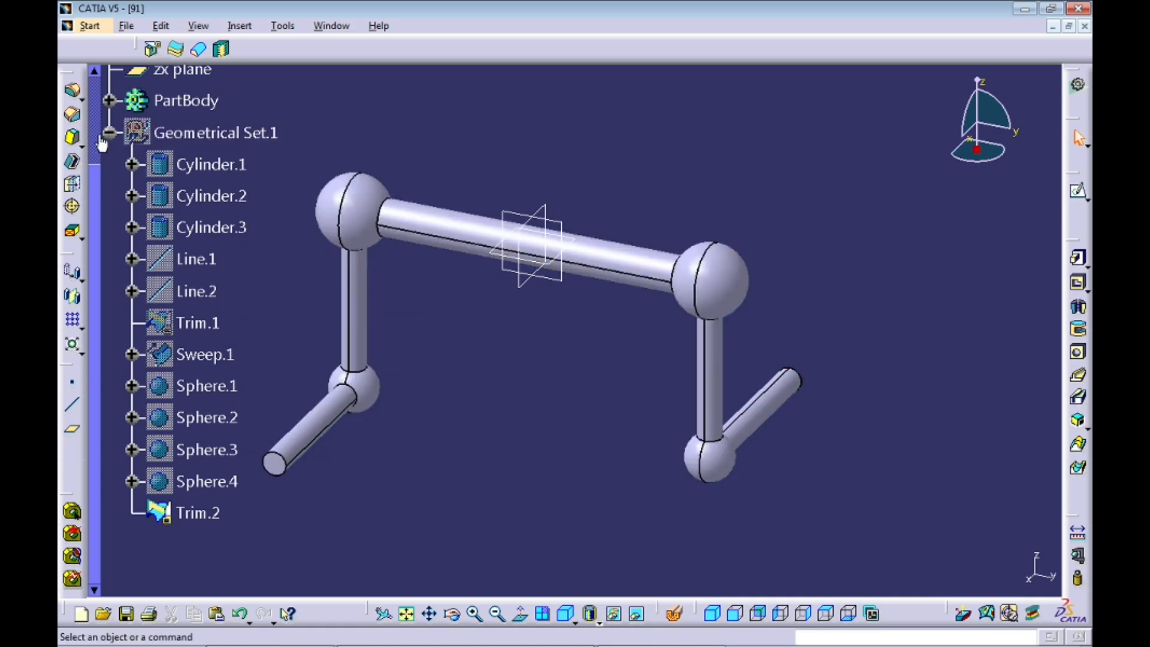
pyautogui.click(109, 132)
pyautogui.click(109, 100)
pyautogui.moveTo(96, 251); pyautogui.dragTo(95, 133)
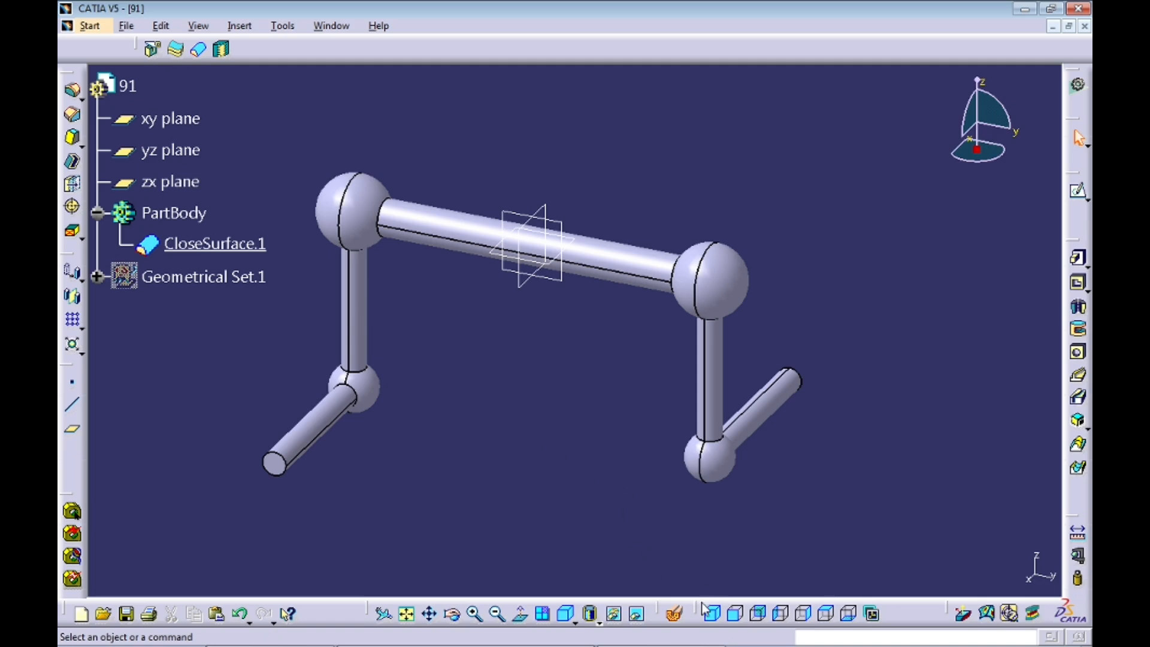
# Set the fitted isometric view and hide the xy, yz and zx planes
pyautogui.moveTo(473, 372); pyautogui.dragTo(678, 483, button='middle')
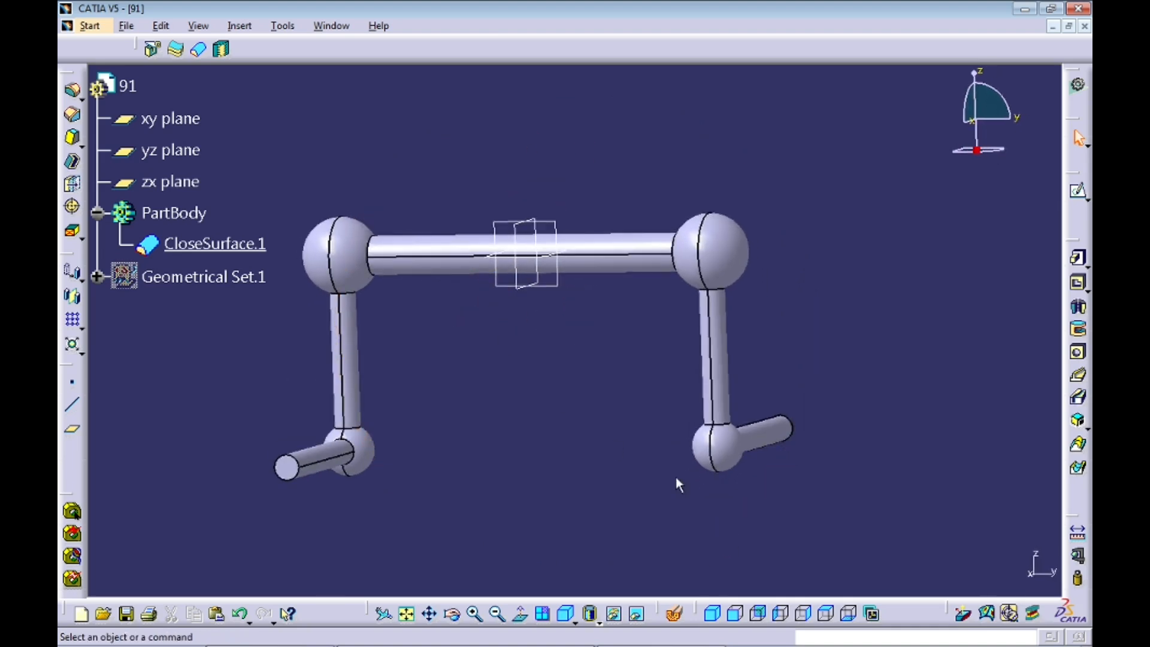
pyautogui.click(711, 608)
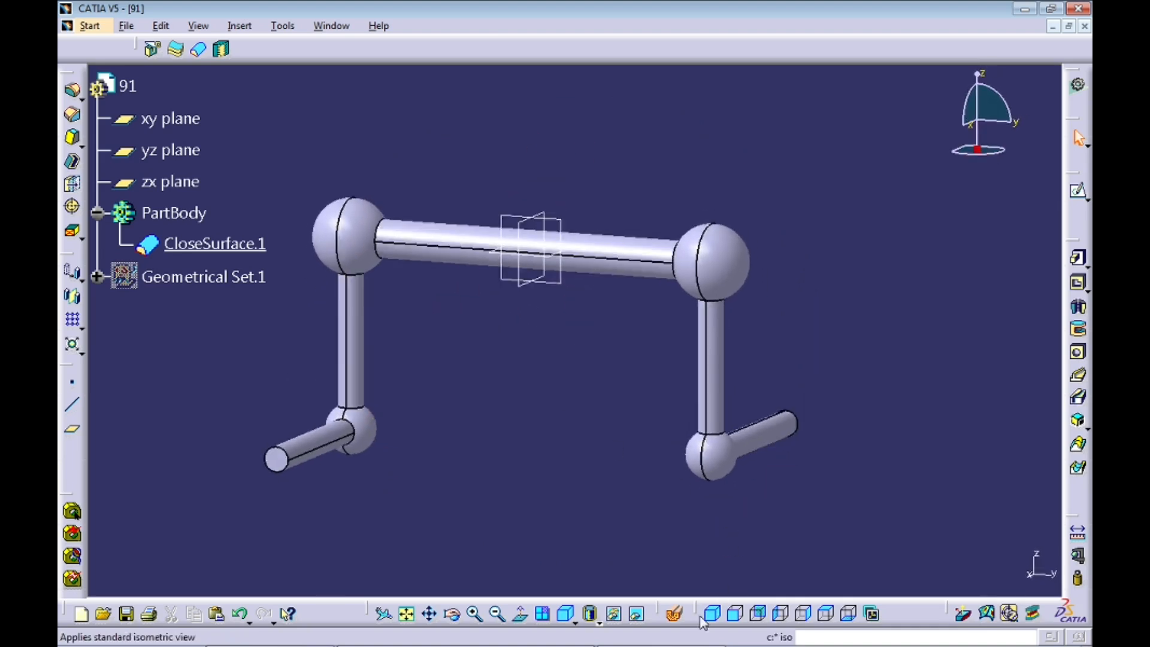
pyautogui.click(409, 617)
pyautogui.moveTo(510, 162); pyautogui.dragTo(621, 422)
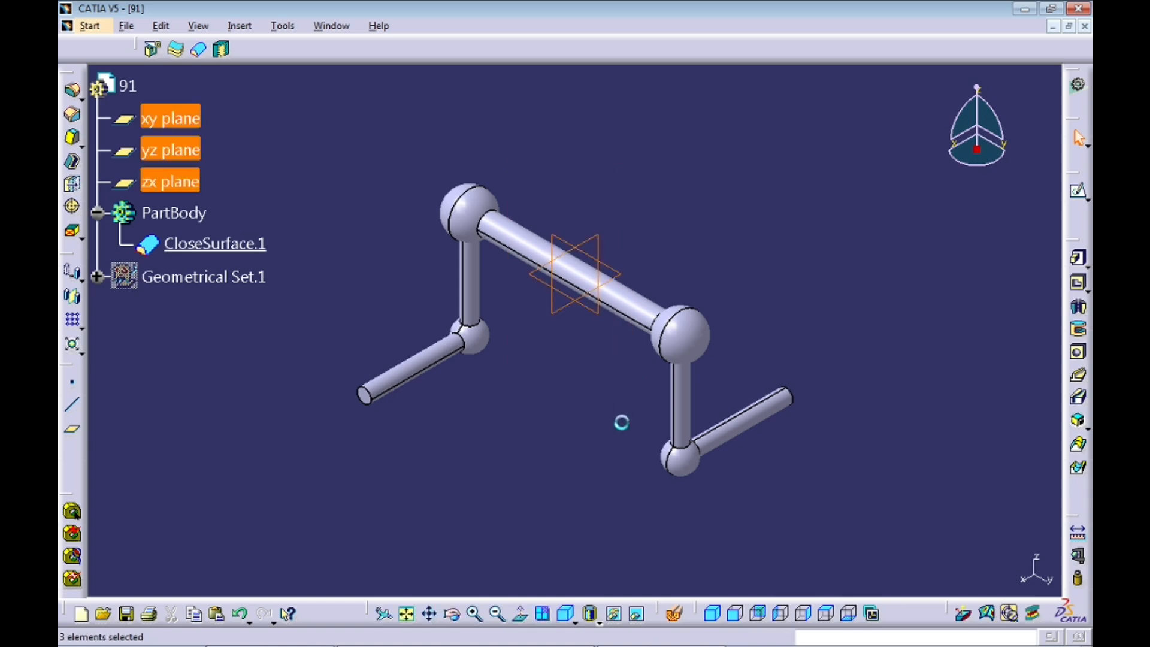
pyautogui.click(615, 611)
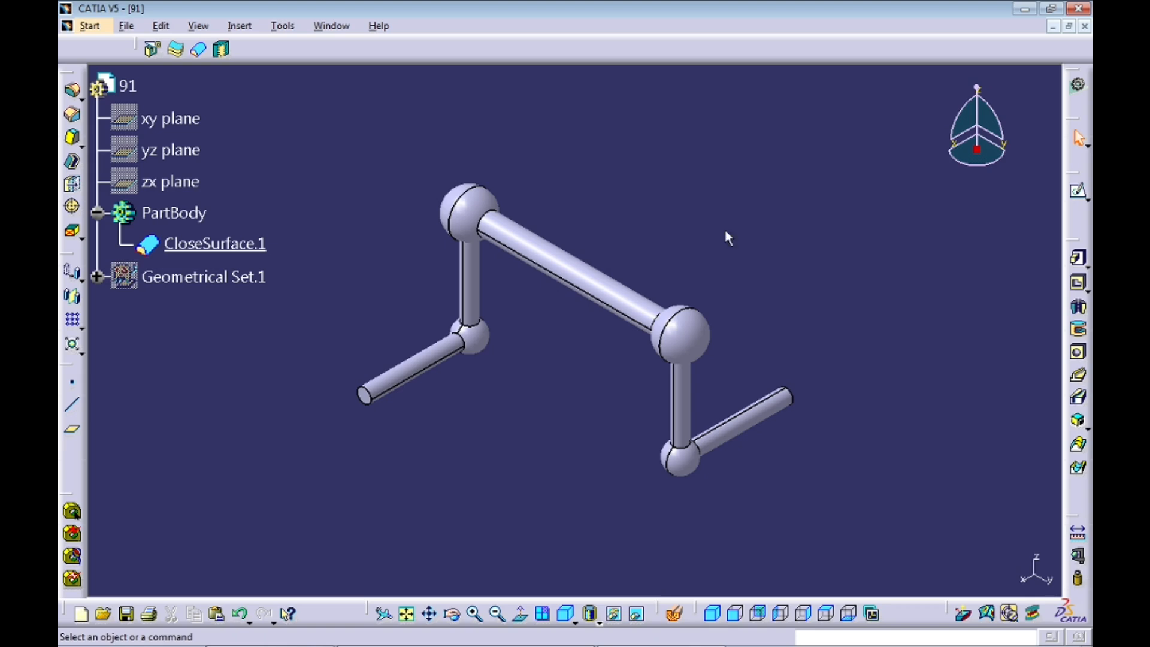
# Close part 91 without saving and create a new Generative Shape Design part named 93
pyautogui.click(1085, 27)
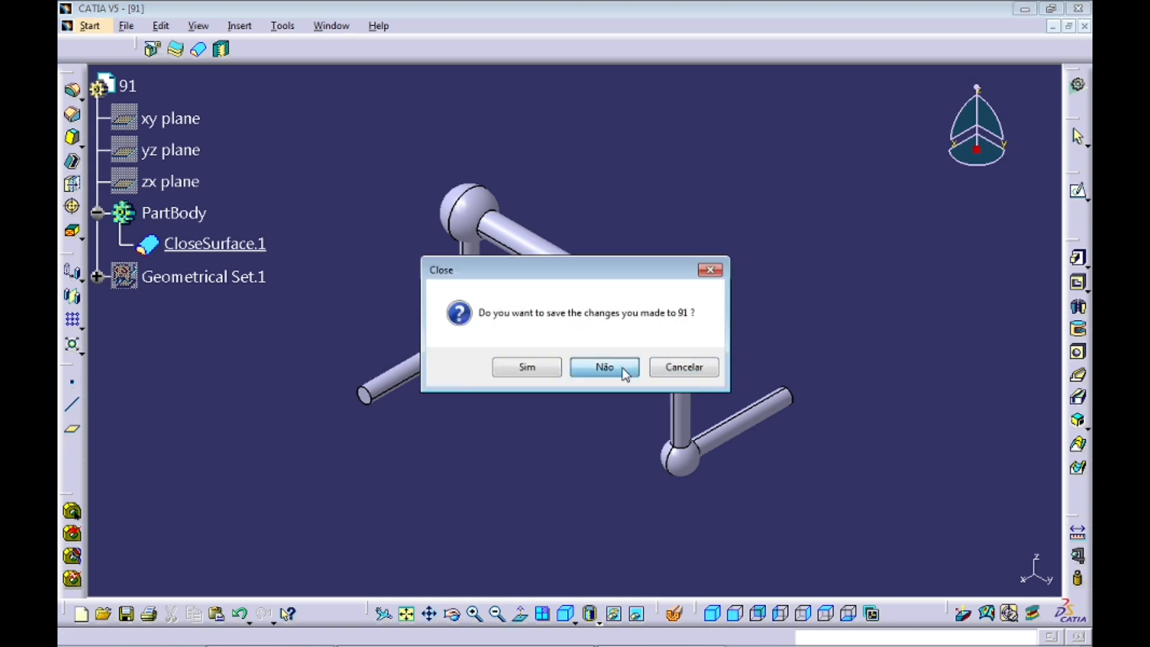
pyautogui.click(623, 371)
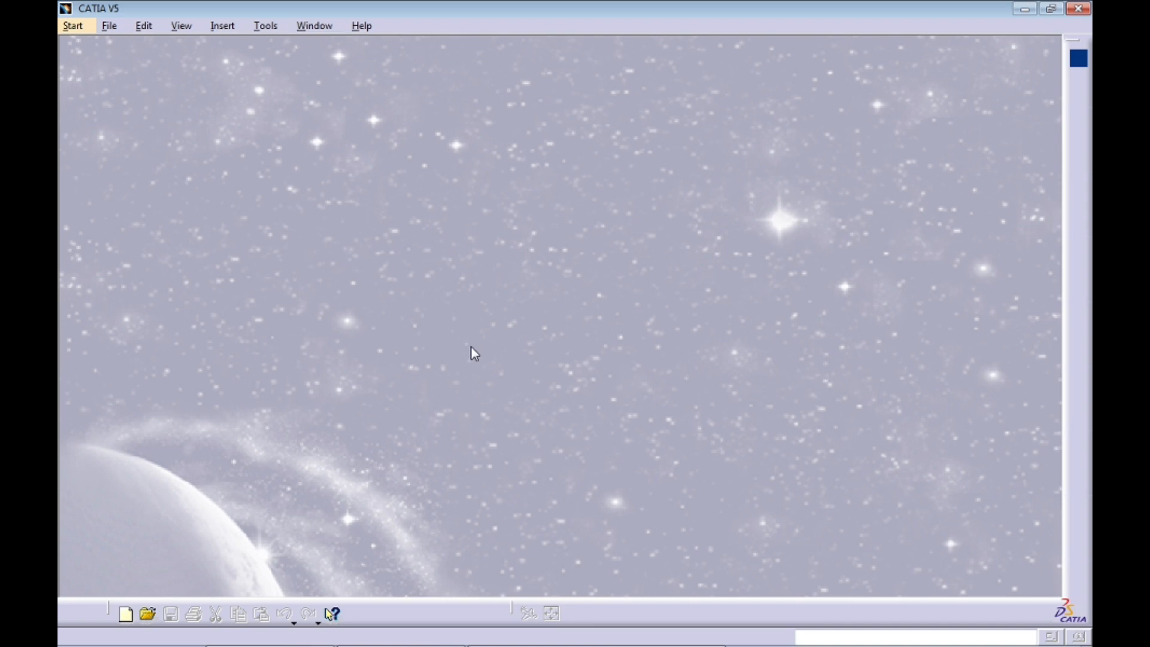
pyautogui.click(1079, 58)
pyautogui.click(946, 119)
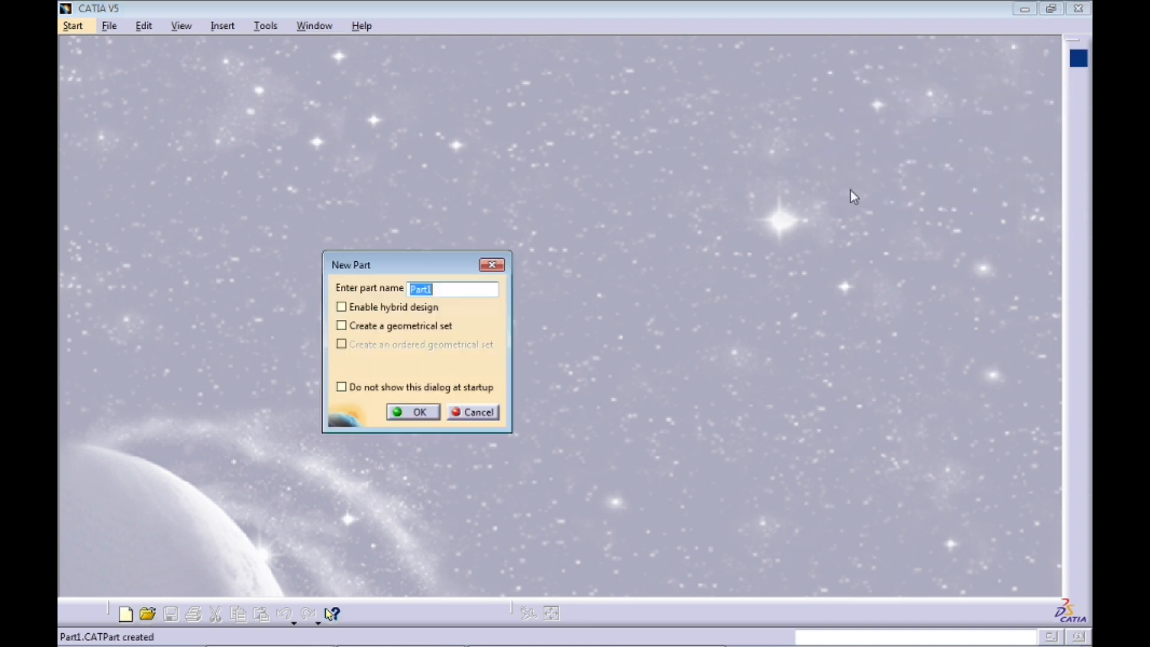
pyautogui.write('93')
pyautogui.press('Return')
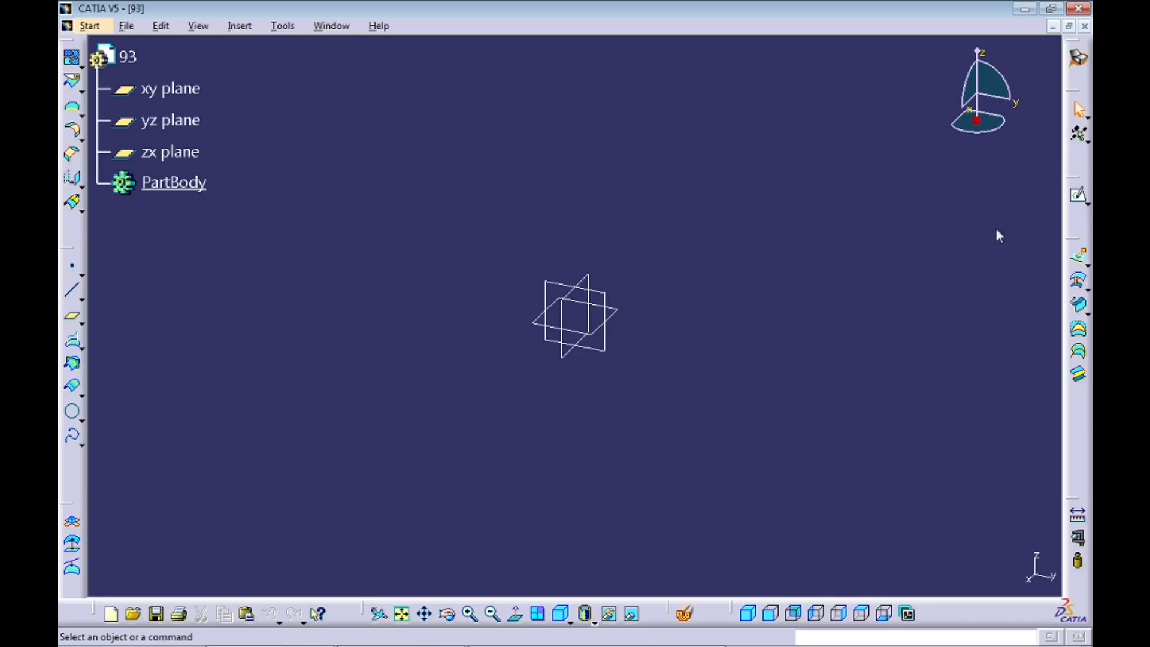
# Start a sphere centred on a new coordinate point at X 0, Y 0, Z 0 mm
pyautogui.click(1086, 289)
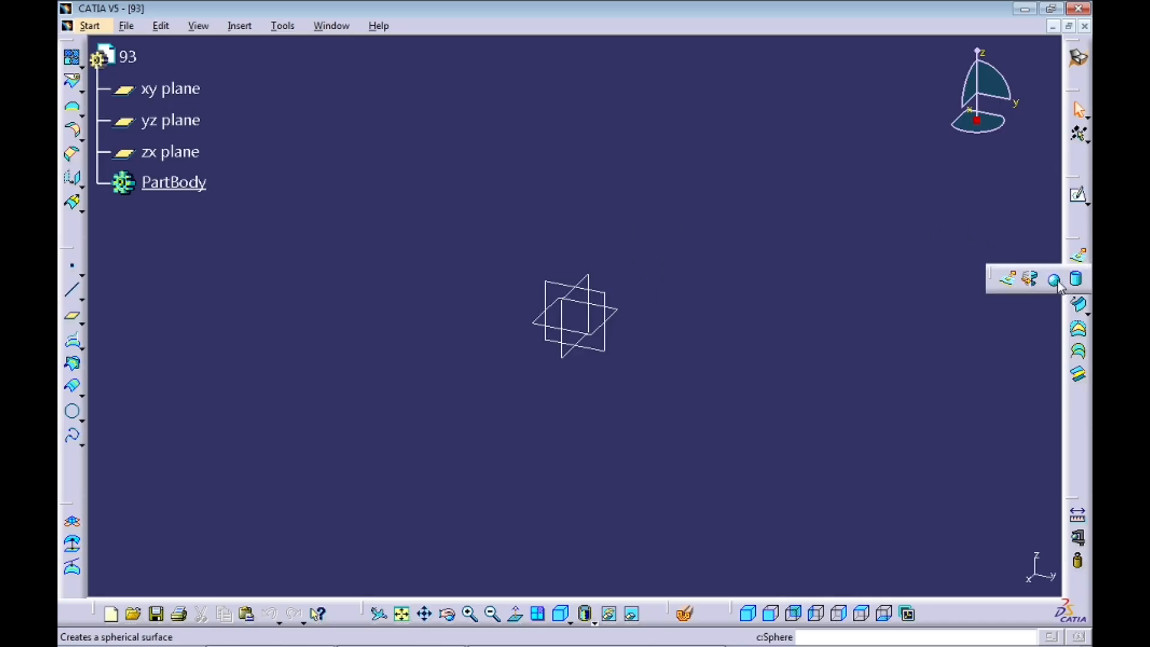
pyautogui.click(1051, 282)
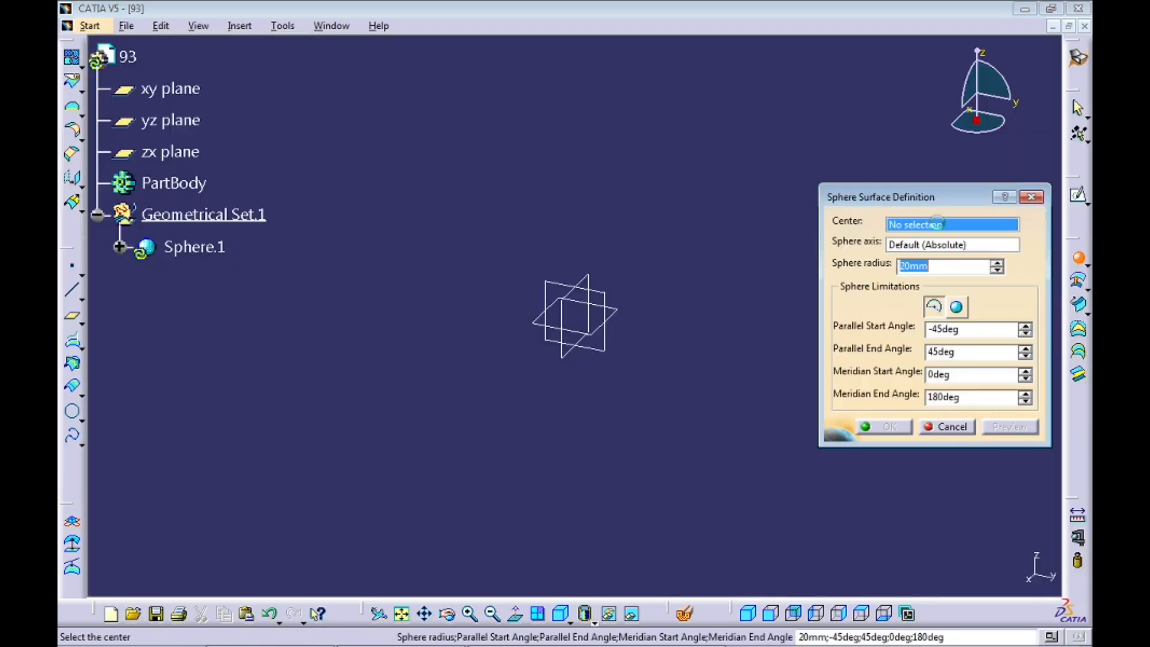
pyautogui.rightClick(937, 223)
pyautogui.click(977, 236)
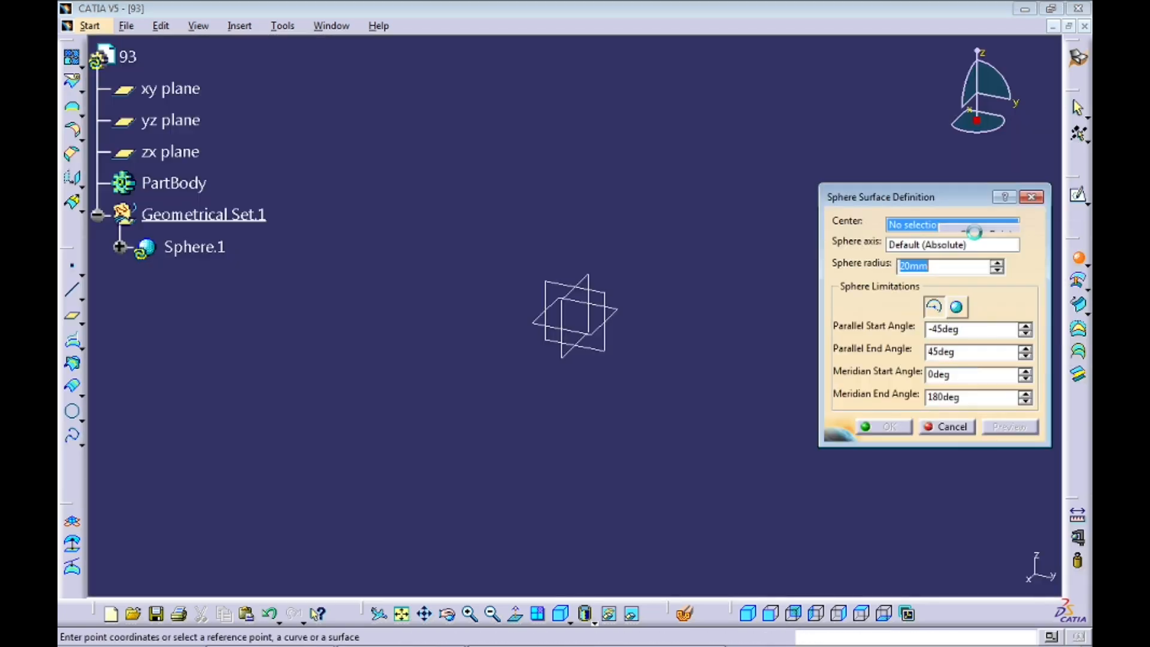
pyautogui.hotkey('alt', 'Tab')
pyautogui.hotkey('alt', 'Tab')
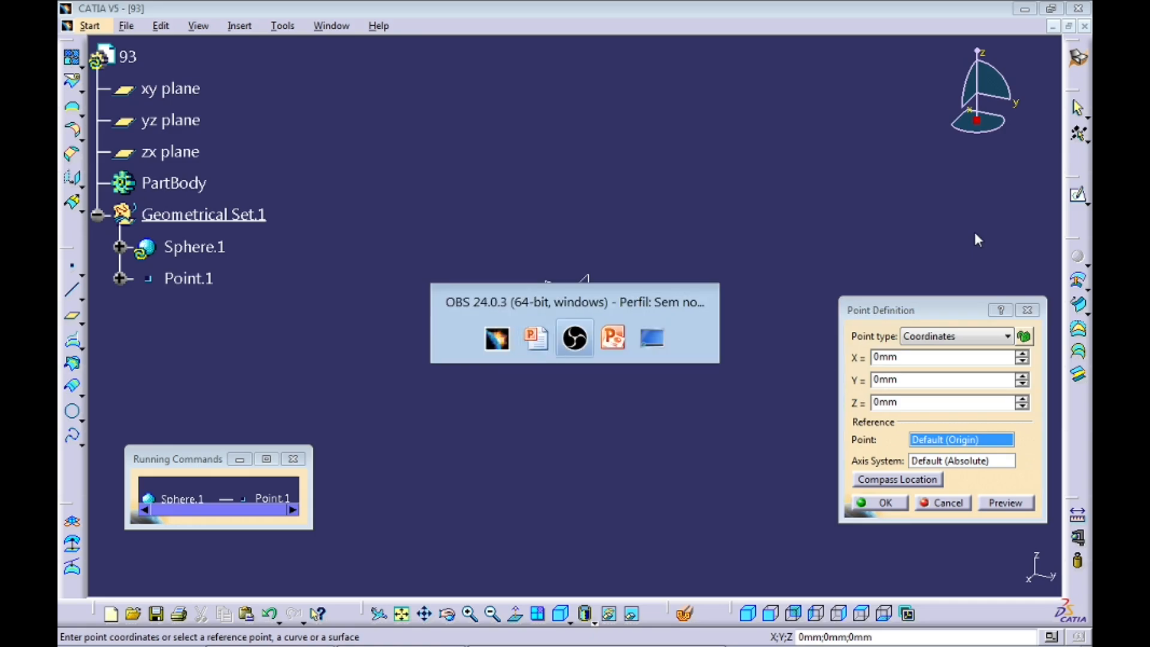
pyautogui.hotkey('alt', 'Tab')
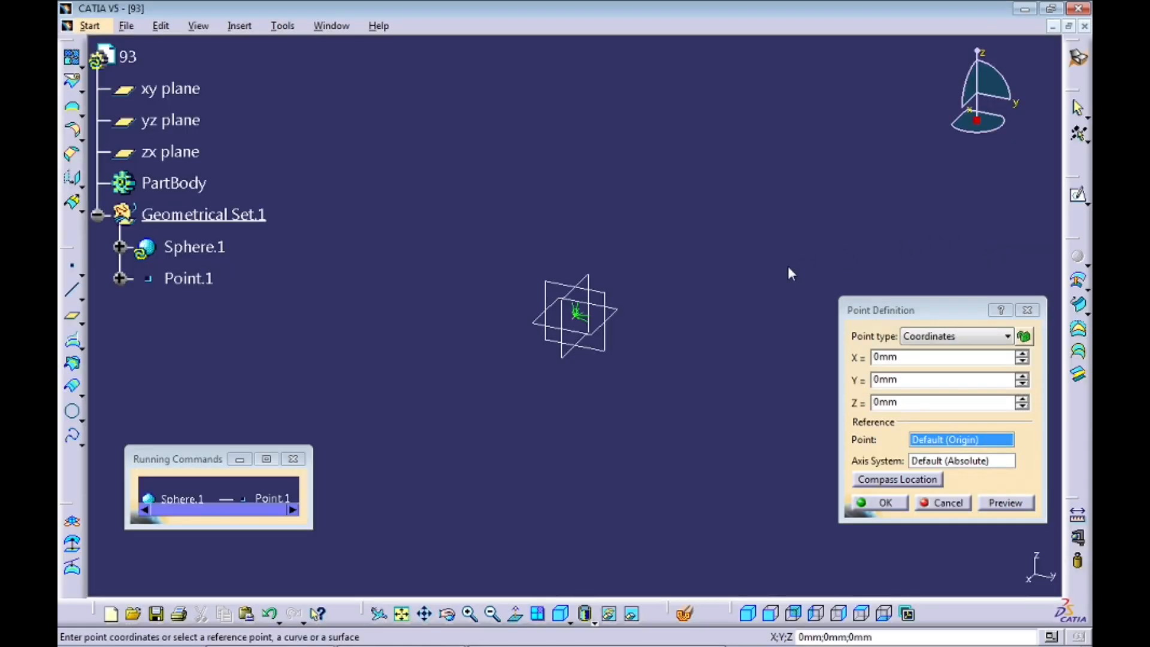
pyautogui.click(885, 503)
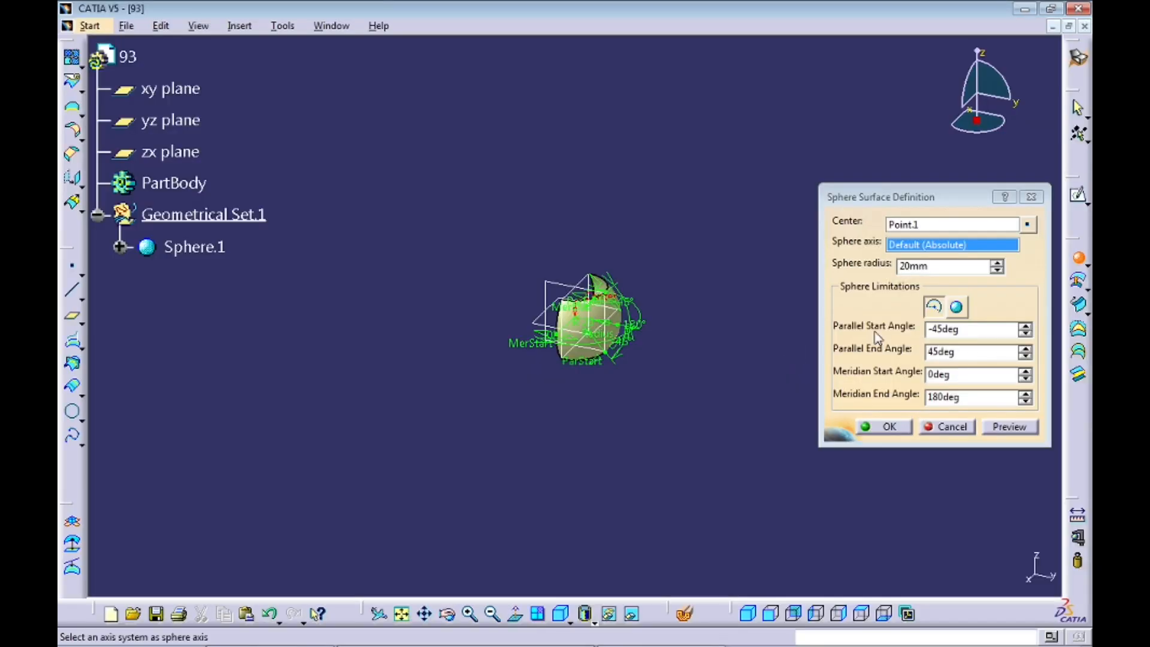
# Create the origin-centred sphere as a complete sphere with a 20 mm radius
pyautogui.click(956, 309)
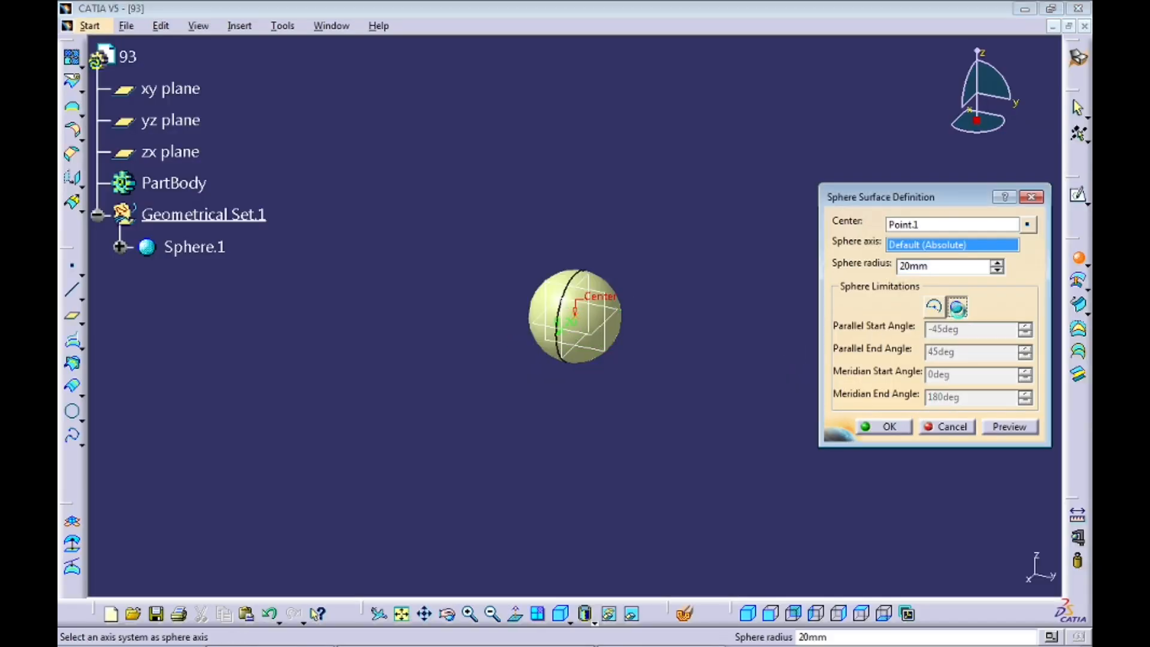
pyautogui.click(1010, 428)
pyautogui.click(889, 427)
pyautogui.moveTo(670, 407); pyautogui.dragTo(680, 308, button='middle')
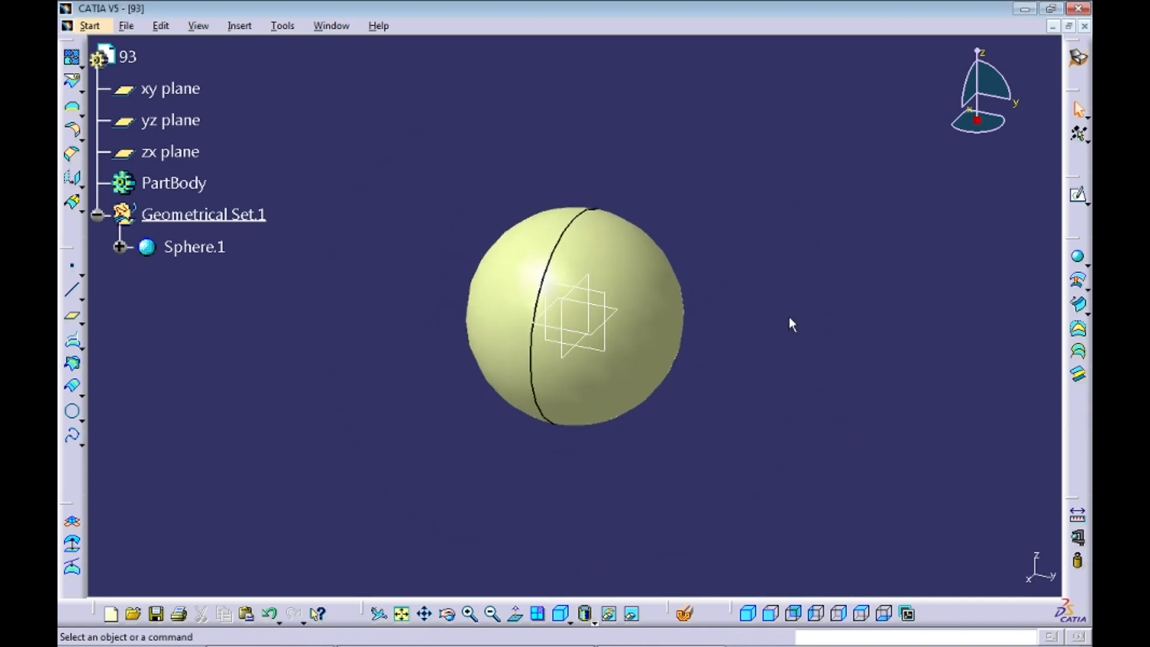
# Create a second, smaller complete sphere centred on a new point at X 15, Y 0, Z 0 mm
pyautogui.click(1077, 257)
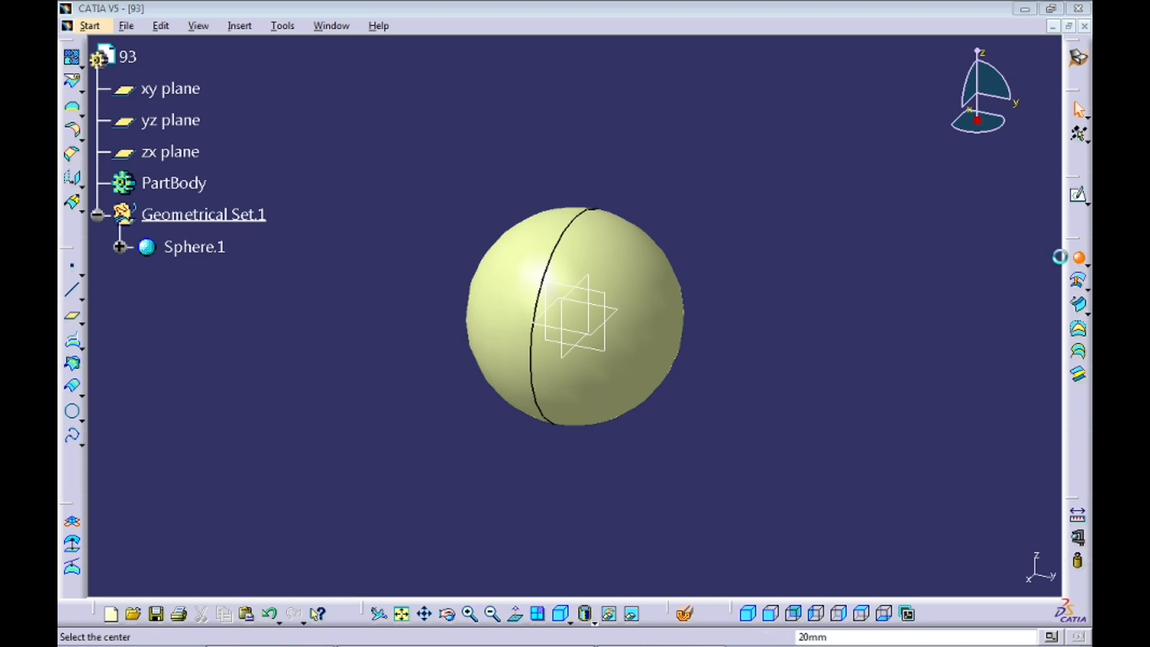
pyautogui.rightClick(953, 223)
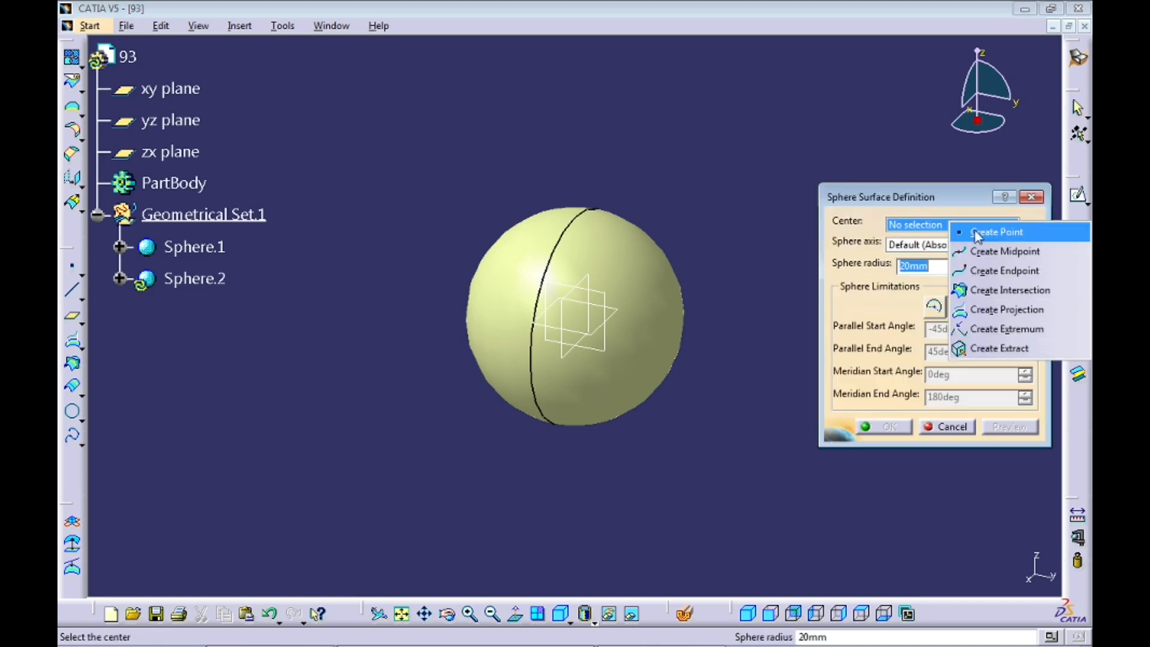
pyautogui.click(1012, 234)
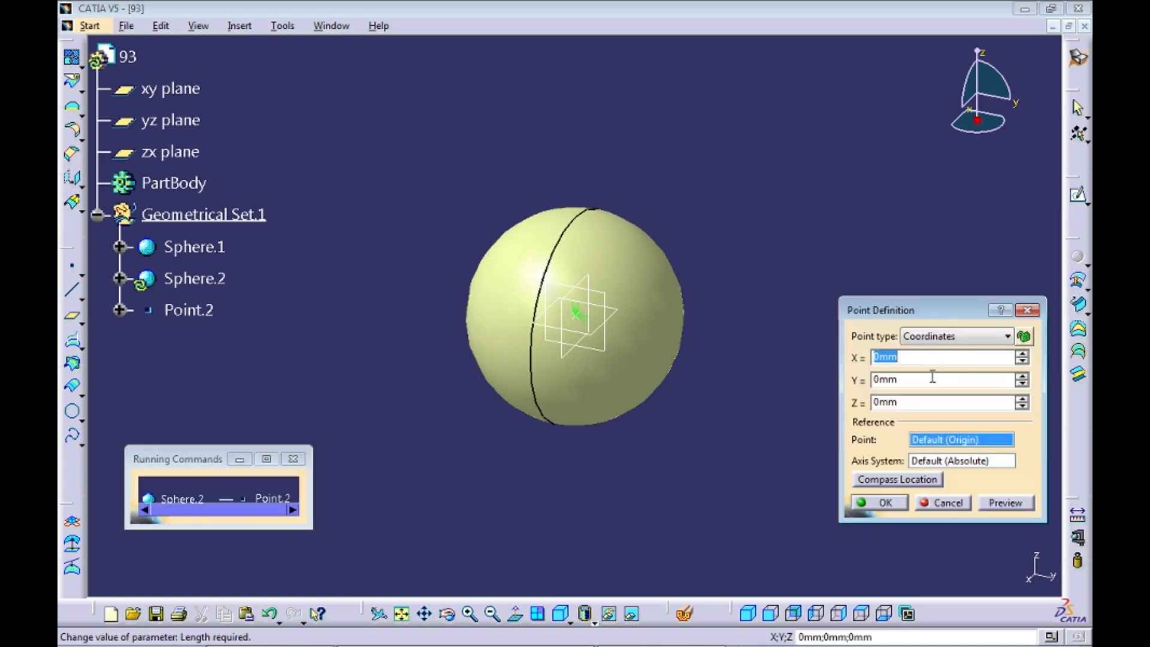
pyautogui.write('15')
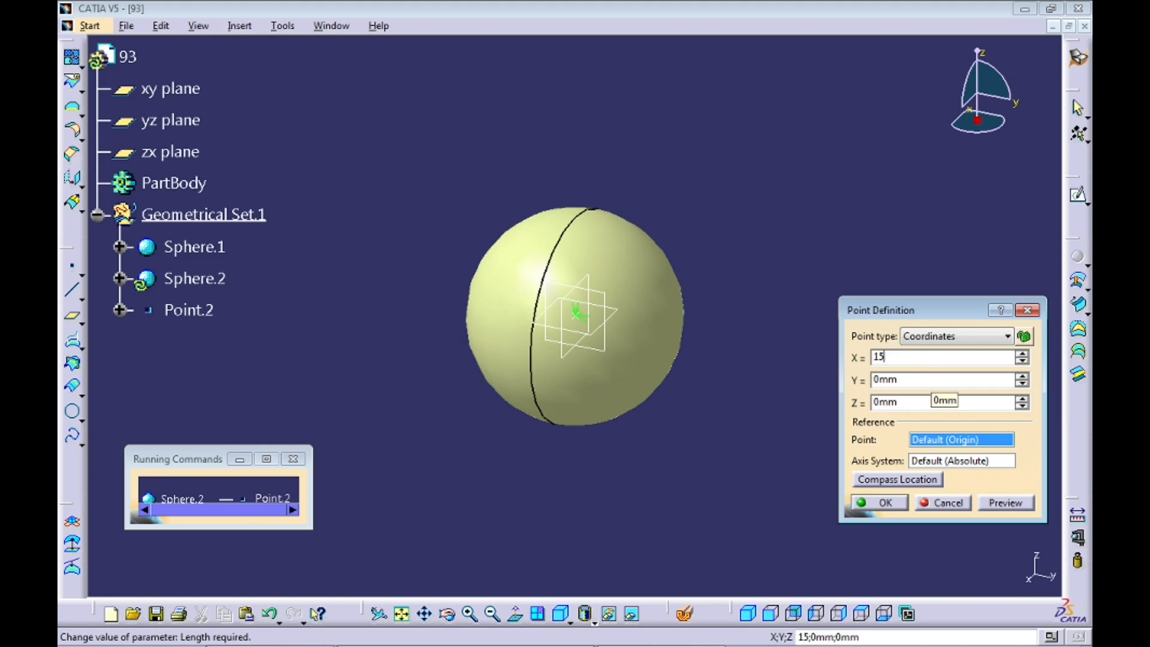
pyautogui.click(1005, 503)
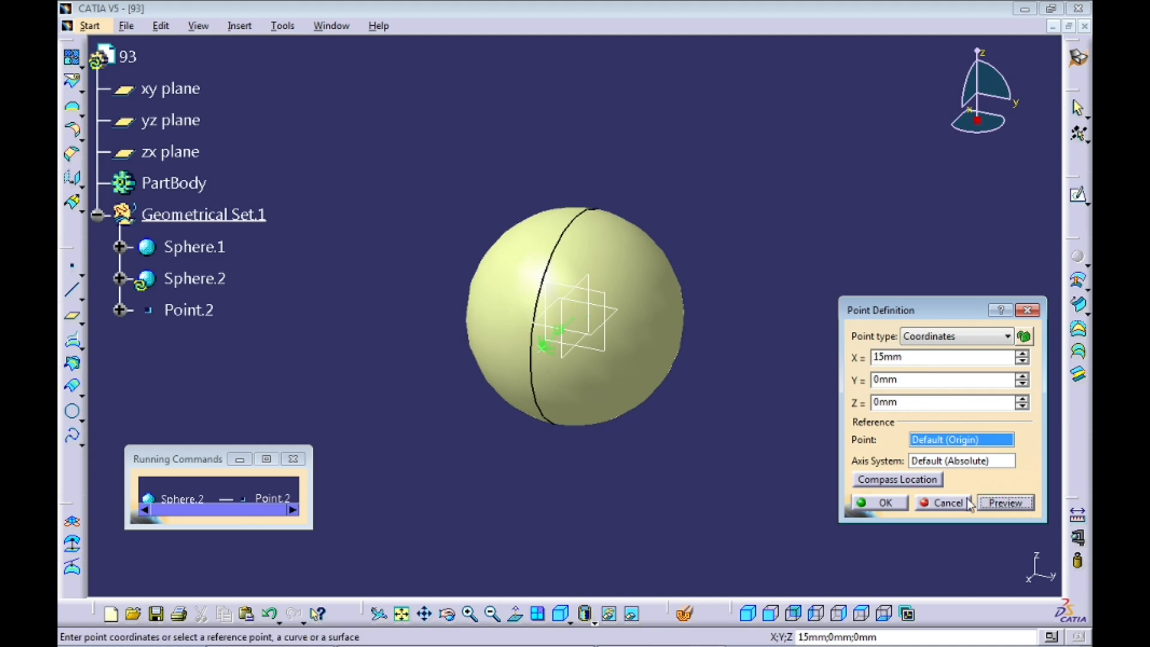
pyautogui.click(900, 506)
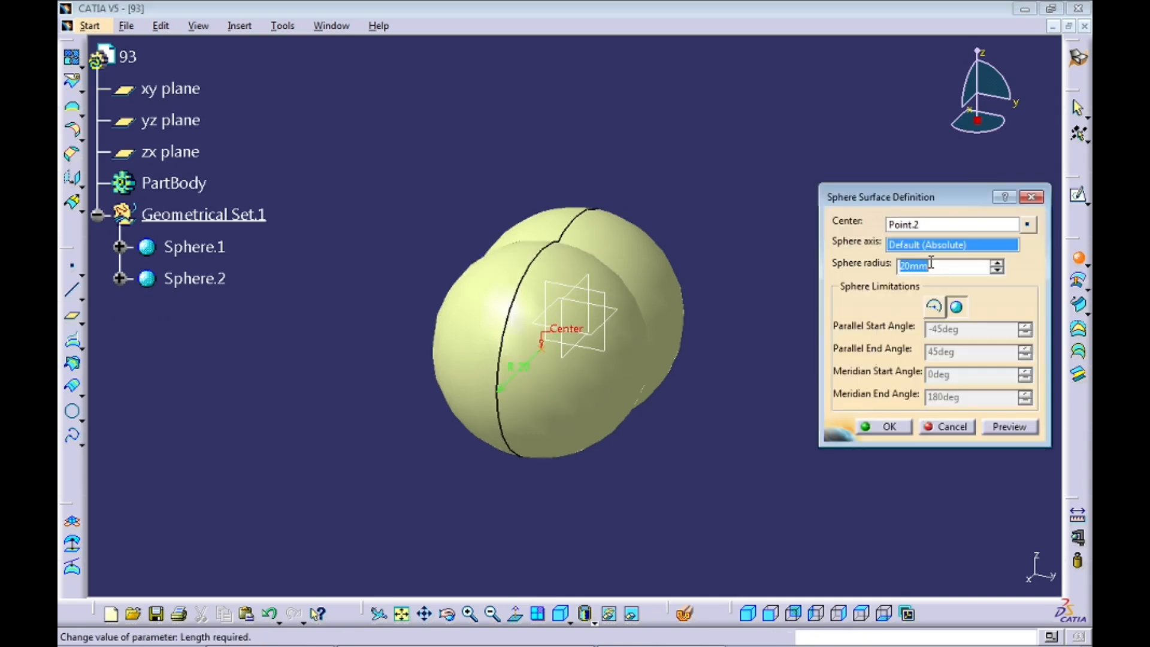
pyautogui.press('Return')
pyautogui.moveTo(790, 367); pyautogui.dragTo(651, 377, button='middle')
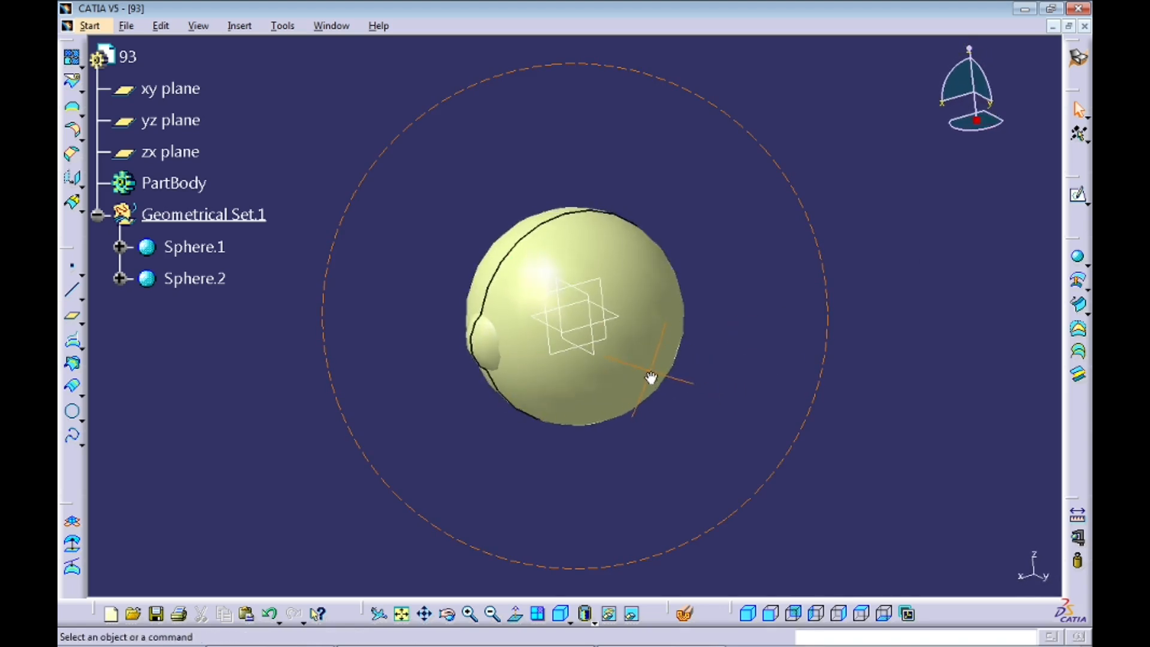
# Duplicate the small sphere by copying it and pasting the copy into Geometrical Set.1
pyautogui.click(216, 279)
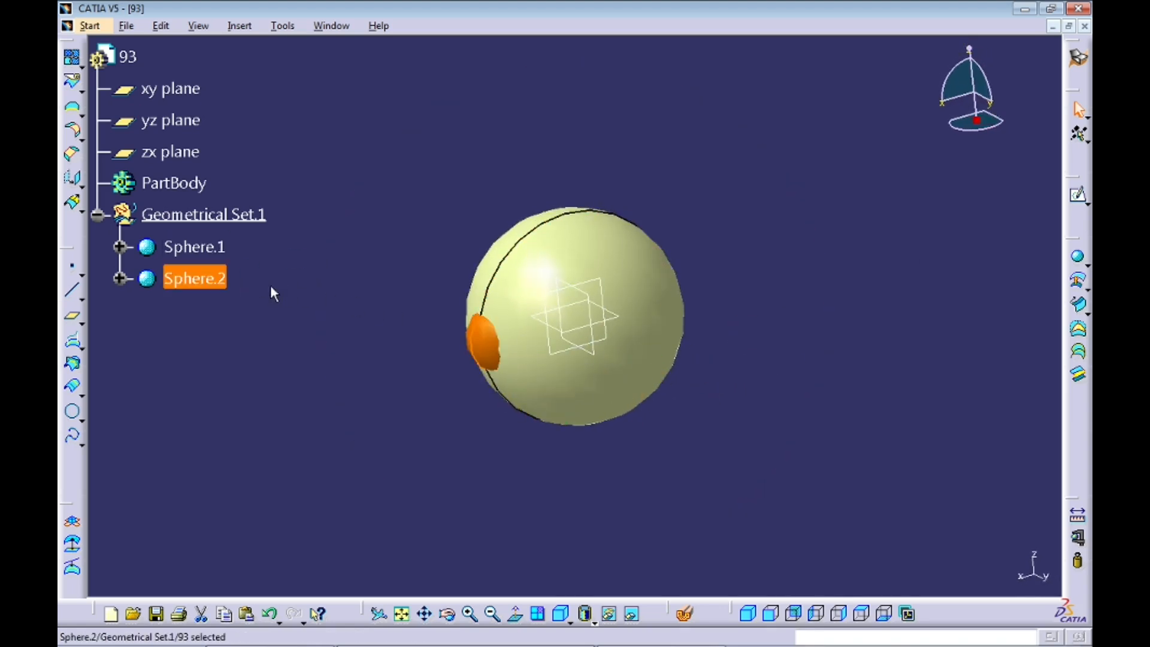
pyautogui.rightClick(216, 285)
pyautogui.click(268, 448)
pyautogui.rightClick(243, 215)
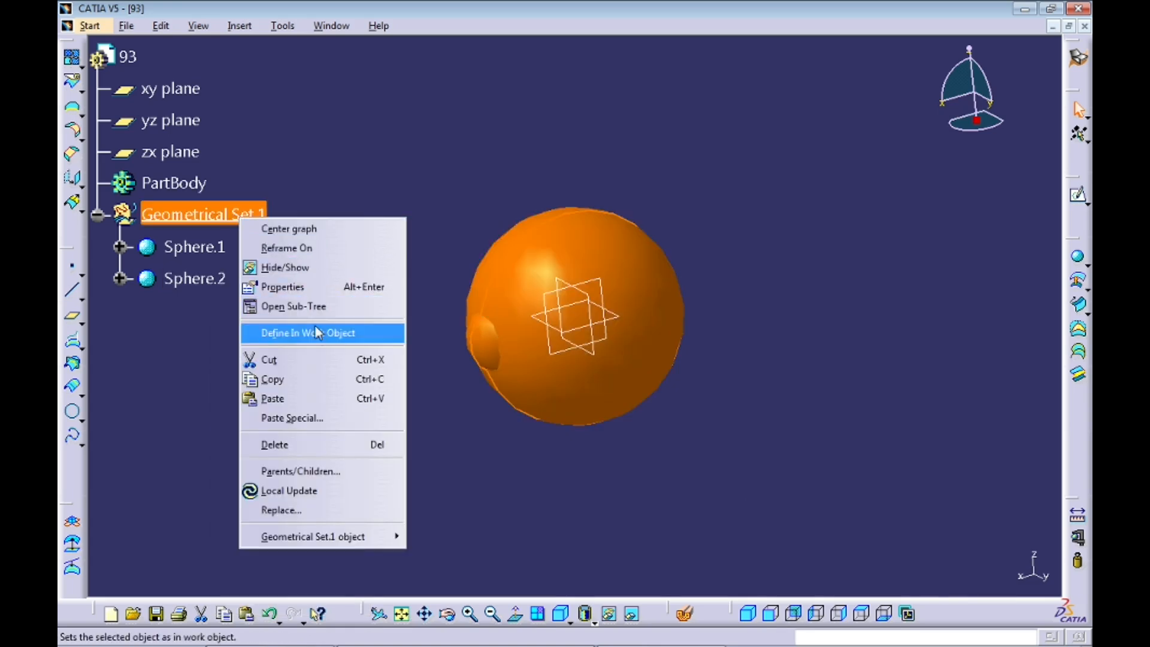
pyautogui.click(325, 396)
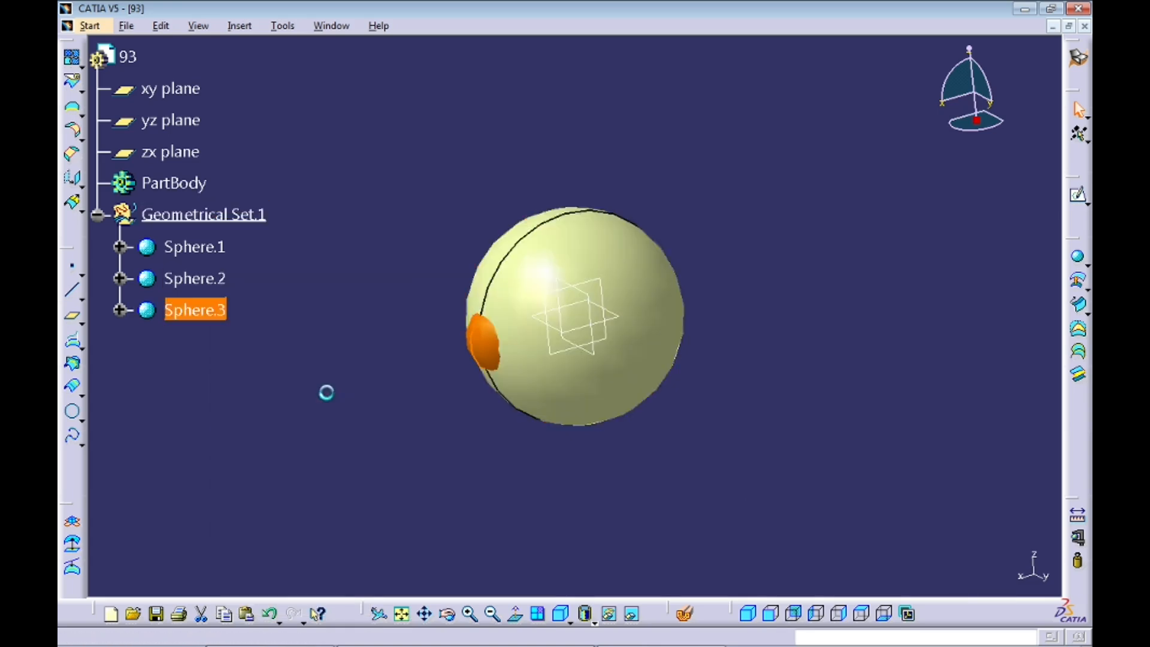
# Move the copied sphere to the opposite side by setting its centre point's X coordinate to -15 mm
pyautogui.doubleClick(221, 311)
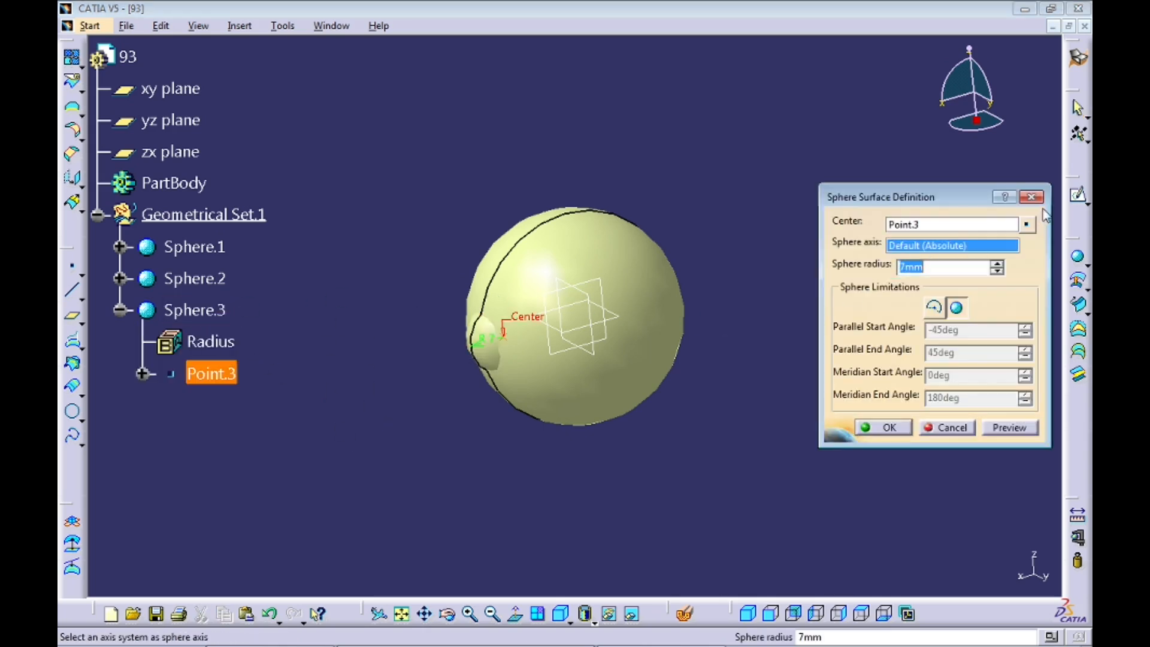
pyautogui.click(1026, 226)
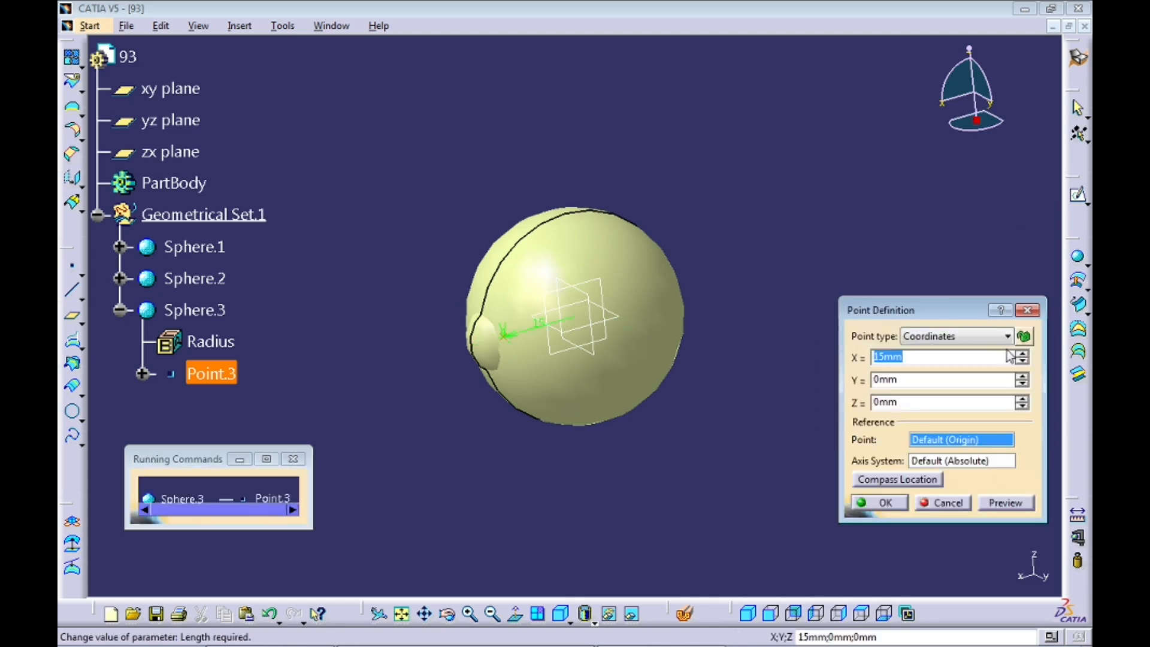
pyautogui.click(878, 356)
pyautogui.write('-')
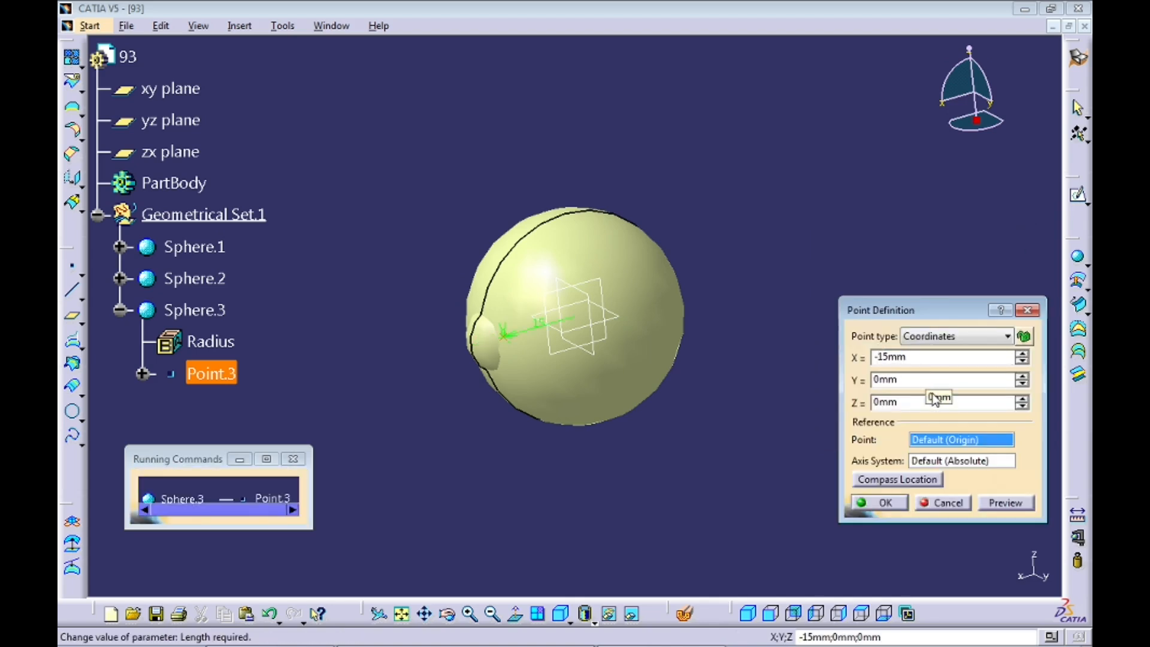
pyautogui.click(994, 504)
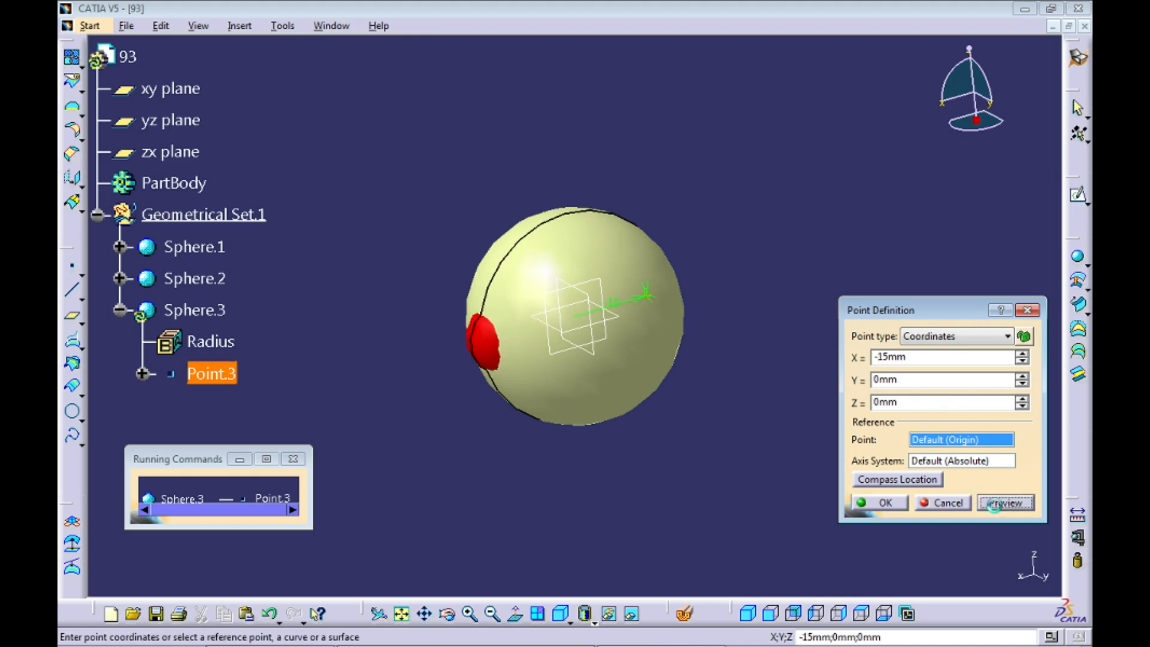
pyautogui.click(879, 503)
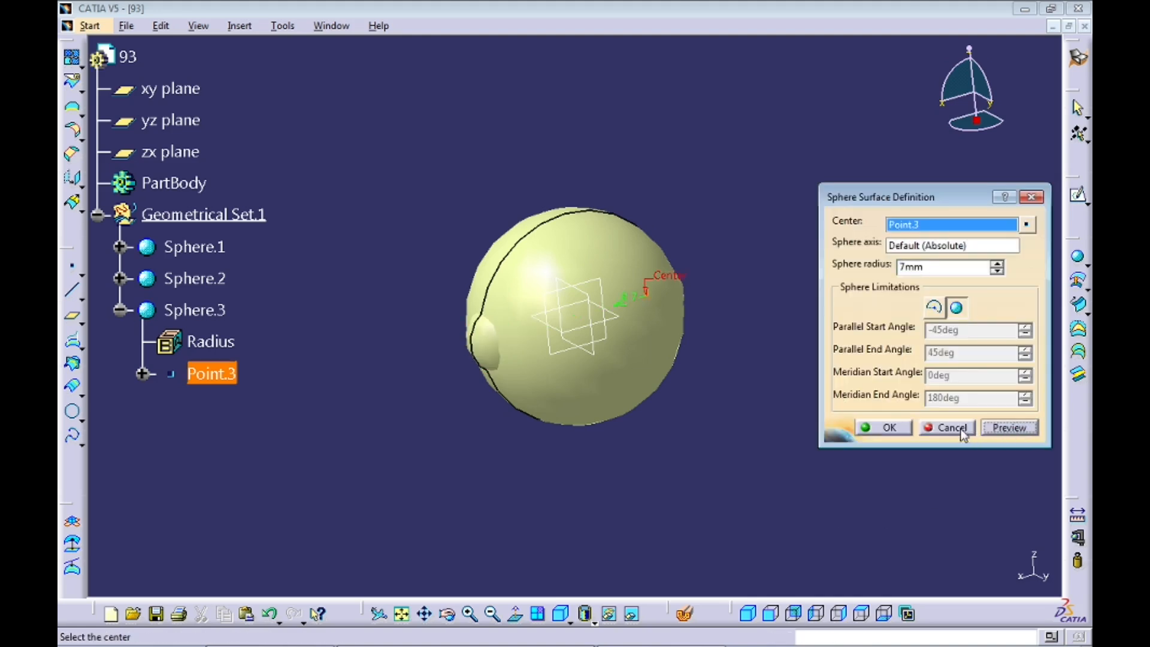
pyautogui.click(897, 427)
# Sketch an open stepped profile on the yz plane, its lower horizontal line about 36 mm long, joined by a vertical line to an upper horizontal line
pyautogui.moveTo(767, 383); pyautogui.dragTo(624, 311, button='middle')
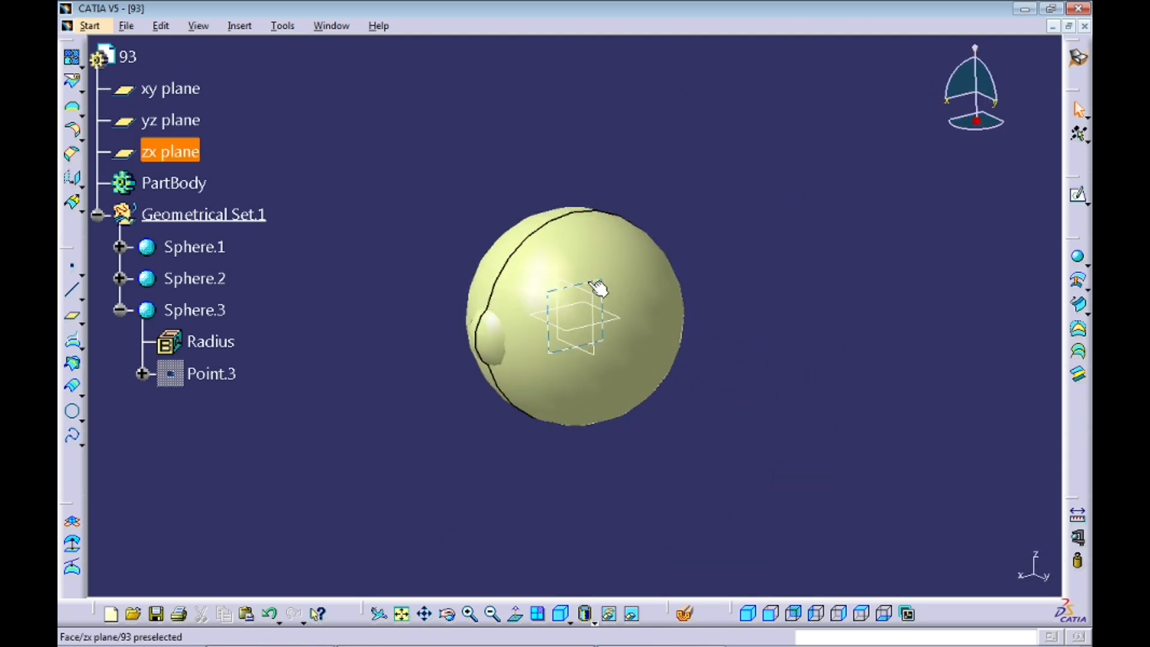
pyautogui.click(598, 303)
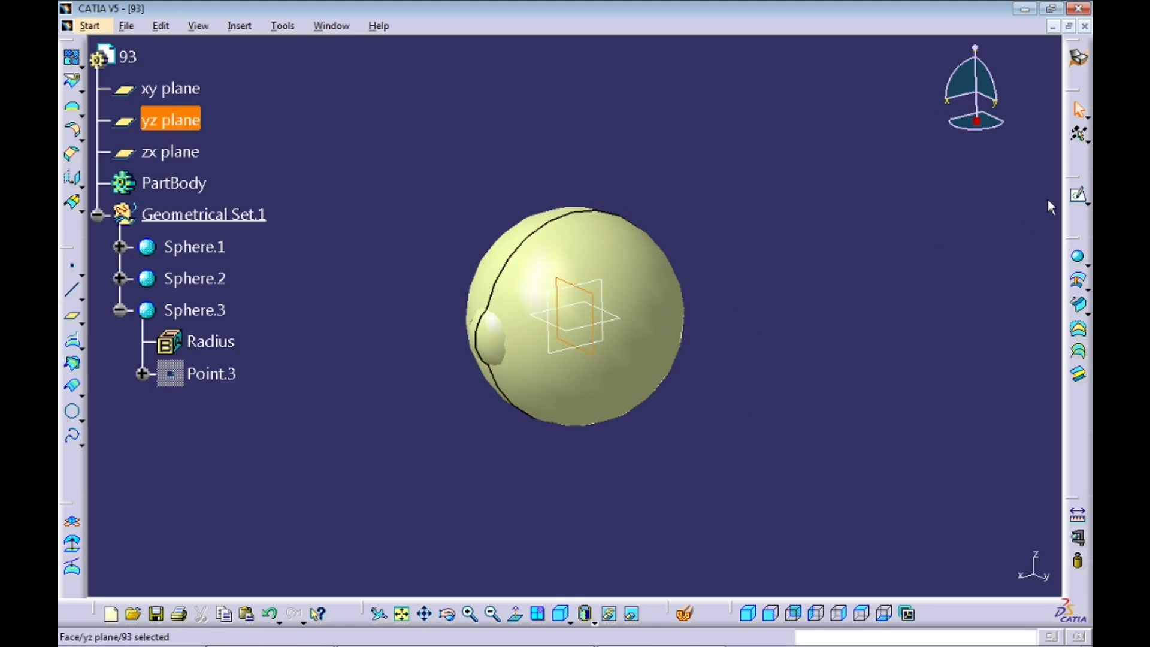
pyautogui.click(1077, 194)
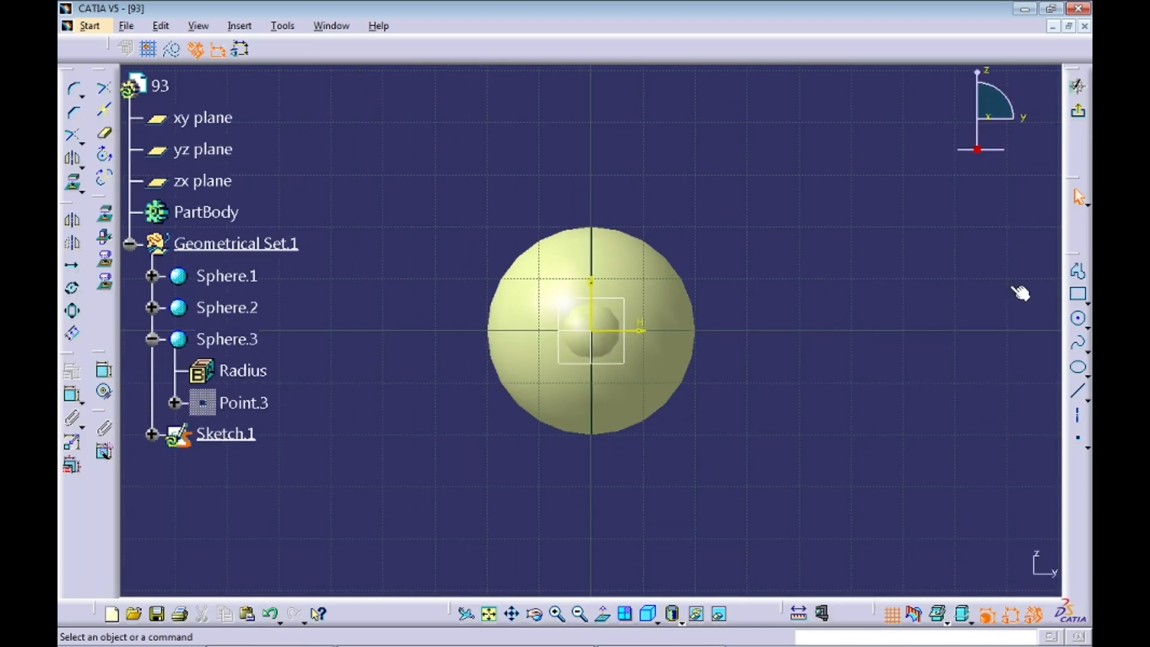
pyautogui.click(1078, 270)
pyautogui.click(440, 396)
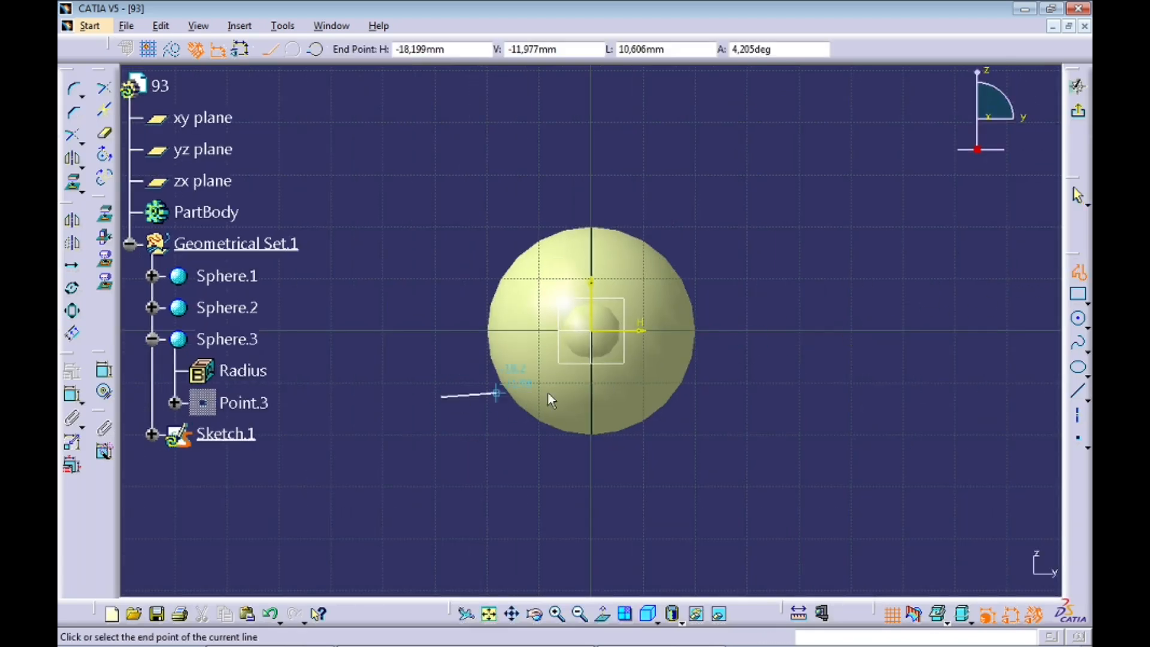
pyautogui.click(630, 397)
pyautogui.click(632, 269)
pyautogui.click(746, 269)
pyautogui.doubleClick(1015, 208)
pyautogui.click(1077, 198)
pyautogui.press('Delete')
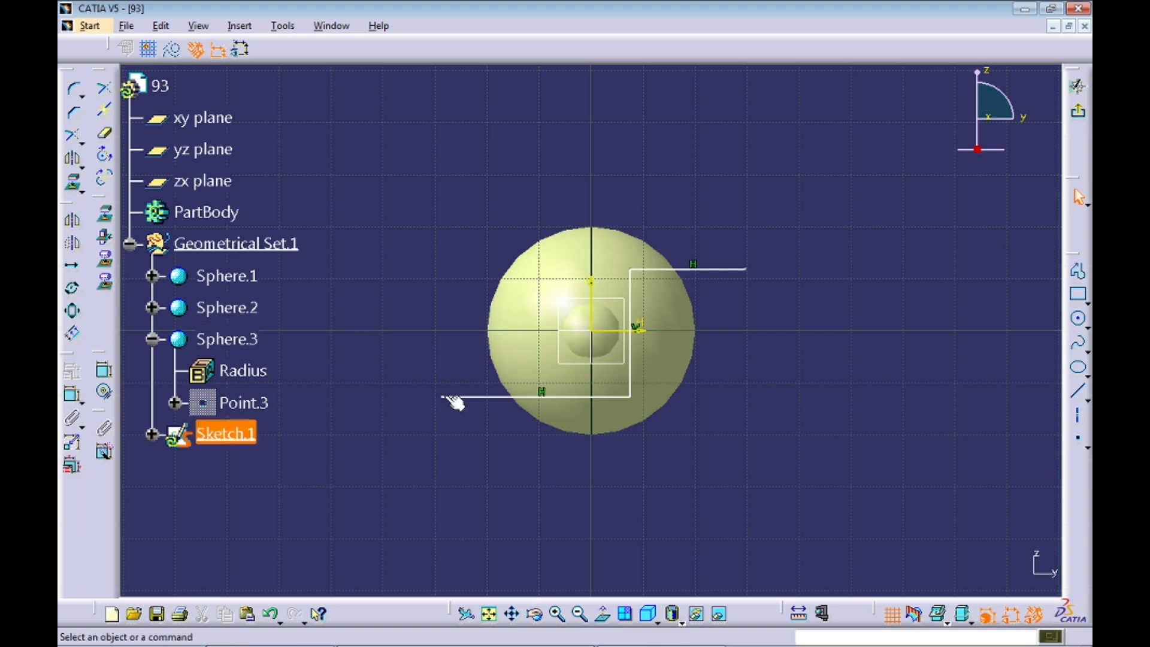
pyautogui.click(104, 374)
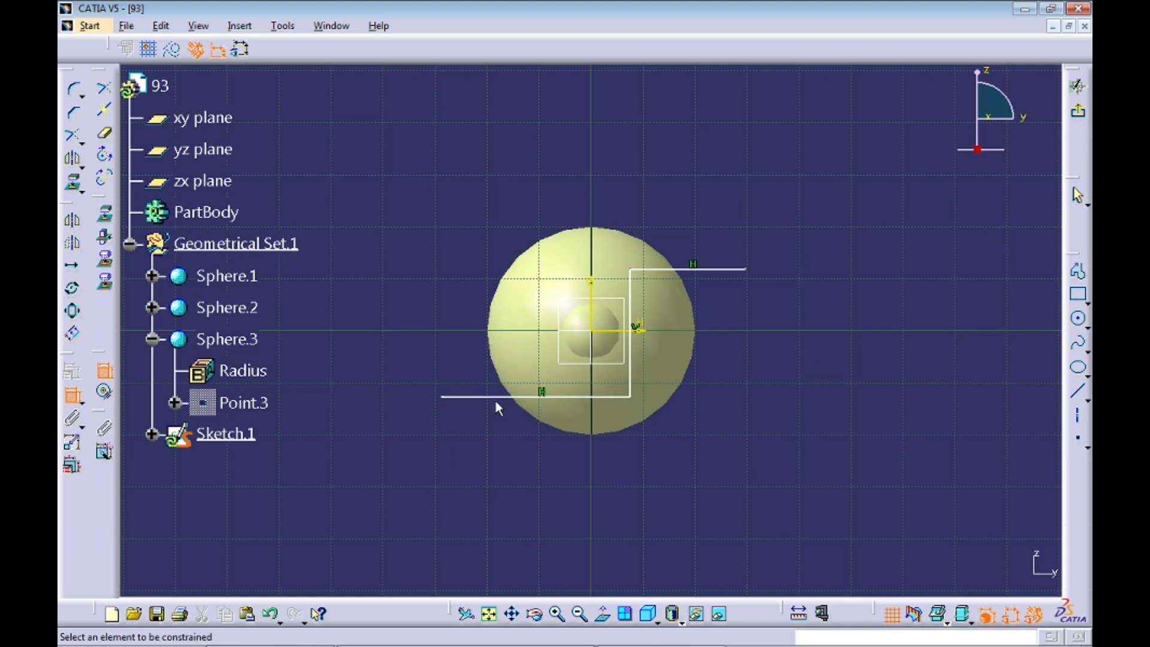
pyautogui.click(521, 396)
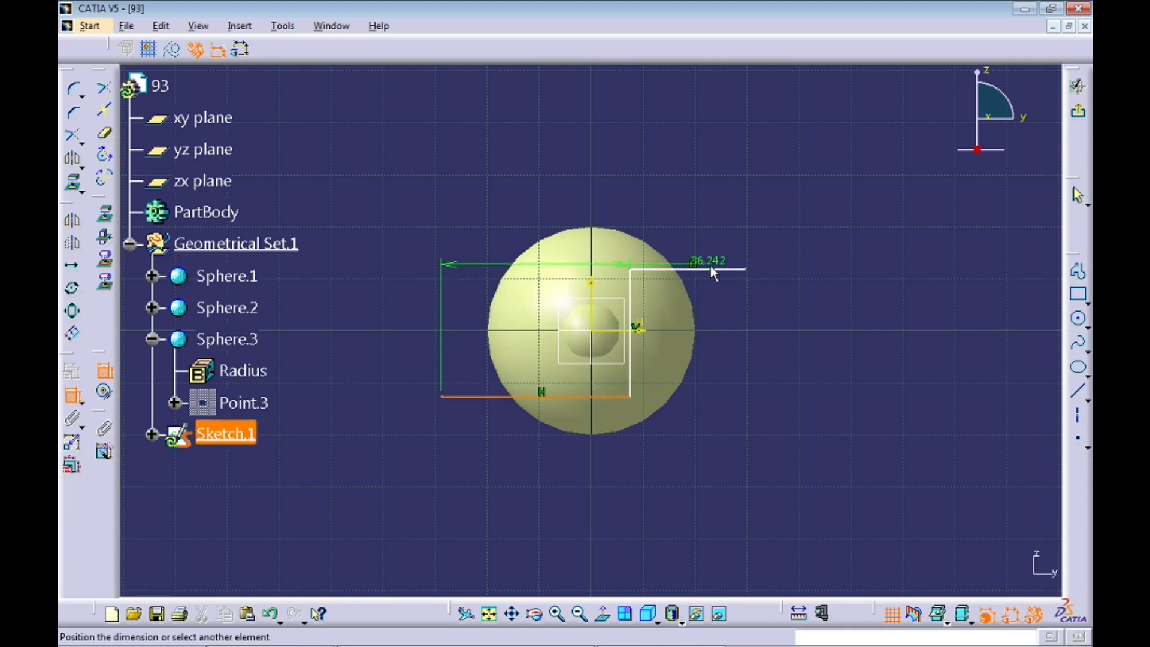
pyautogui.click(235, 256)
pyautogui.click(103, 370)
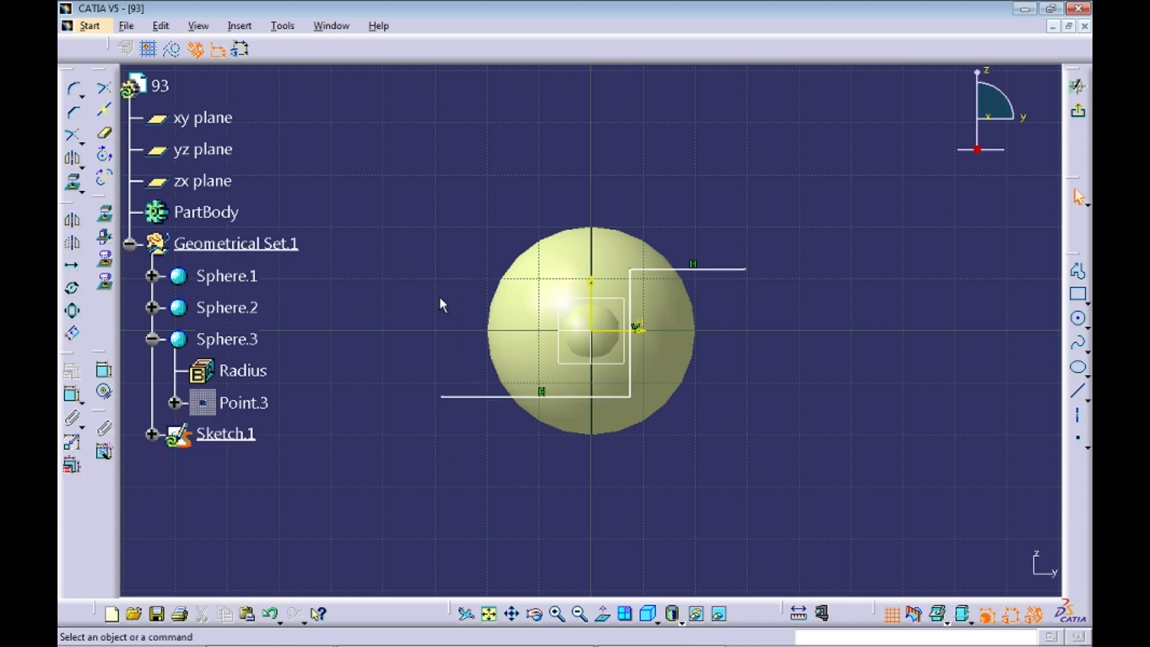
# Try to round both corners of the stepped profile with a 5 mm radius
pyautogui.click(77, 91)
pyautogui.moveTo(384, 159); pyautogui.dragTo(837, 476)
pyautogui.write('5')
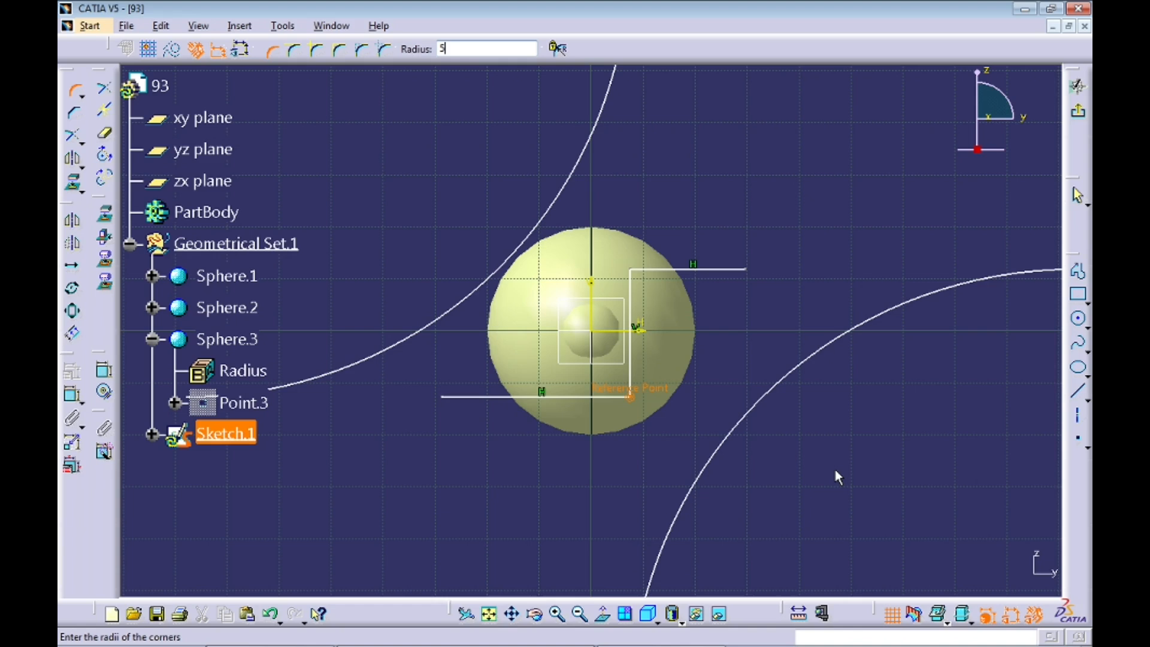
pyautogui.press('Return')
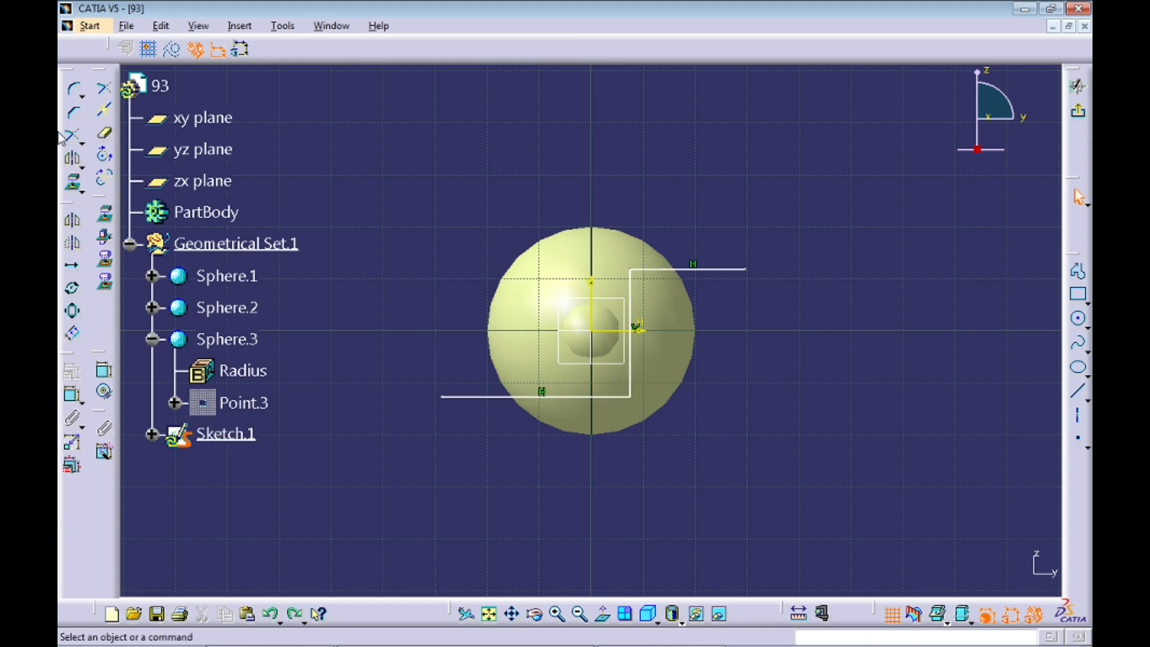
# Round the two corners of the stepped profile together with a corner radius of 5 mm
pyautogui.click(74, 89)
pyautogui.moveTo(406, 177)
pyautogui.mouseDown()
pyautogui.moveTo(542, 249)
pyautogui.moveTo(803, 457)
pyautogui.mouseUp()
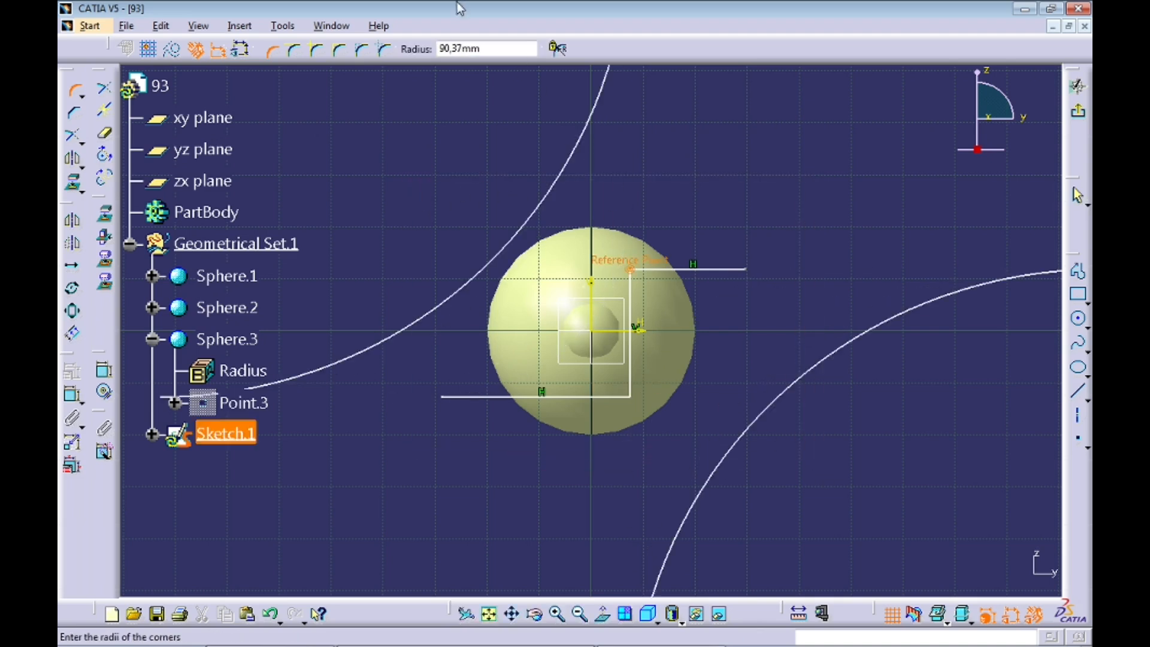
pyautogui.write('5')
pyautogui.press('Return')
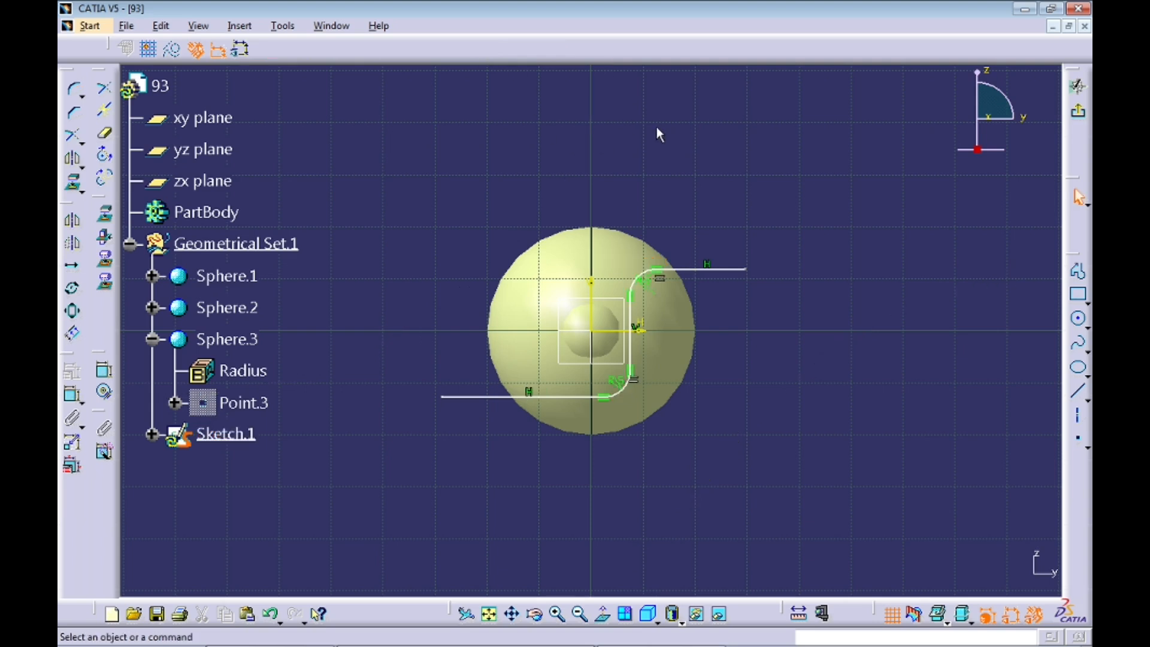
# Dimension the vertical distance between the profile's two horizontal lines and set it to 20 mm
pyautogui.click(104, 371)
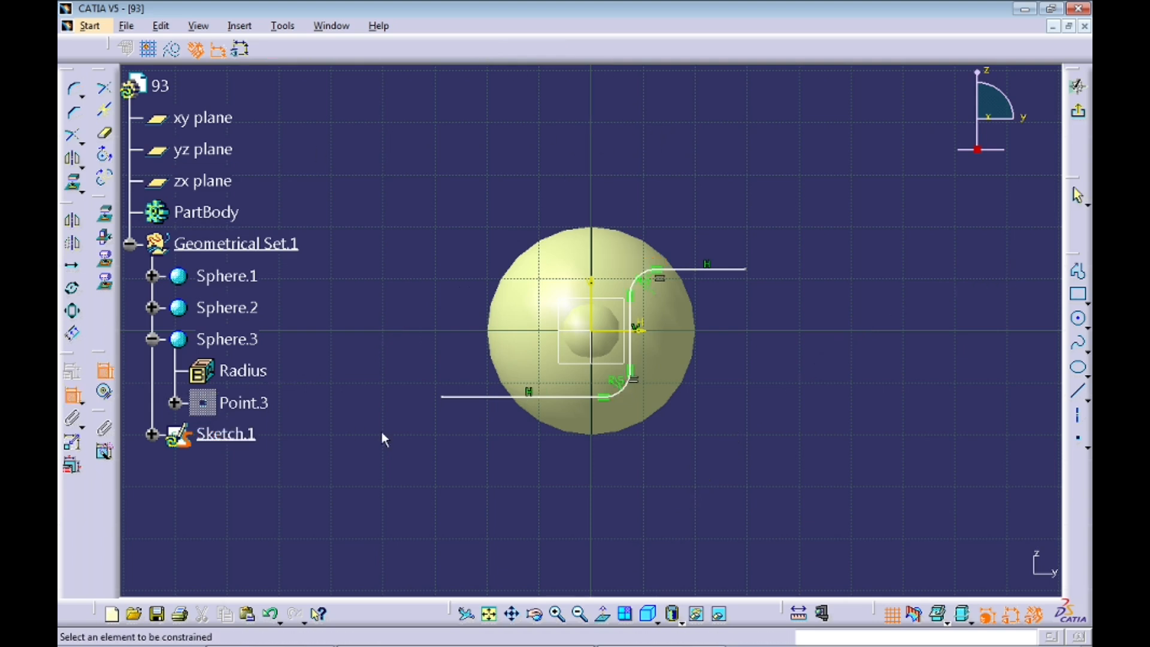
pyautogui.click(504, 398)
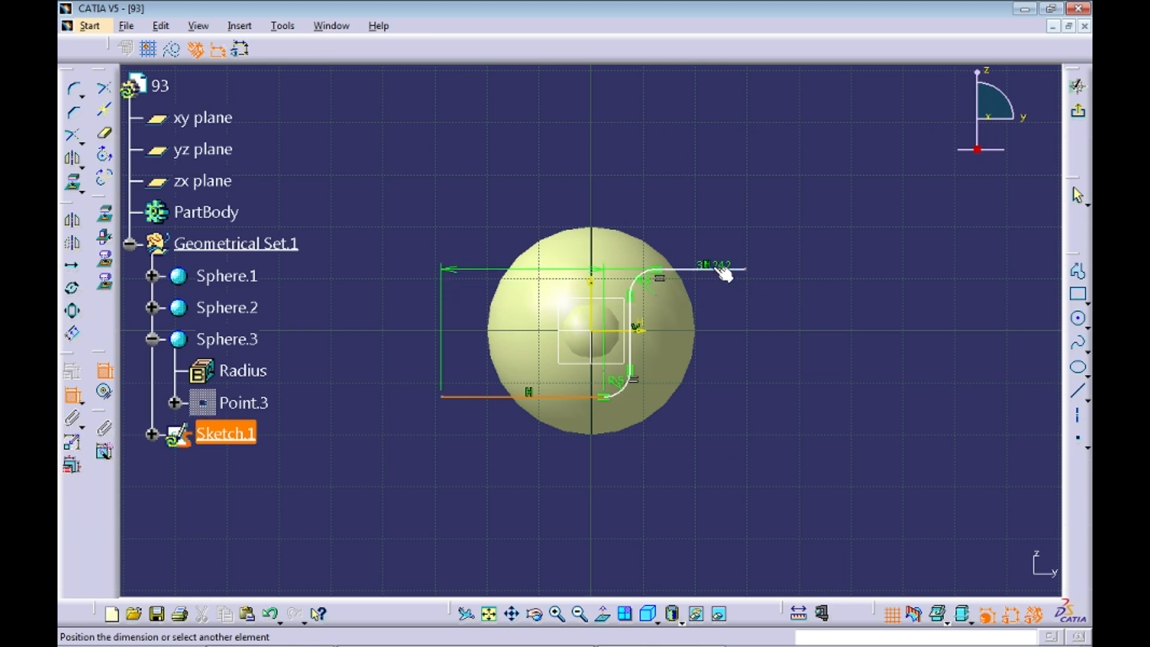
pyautogui.click(724, 272)
pyautogui.click(796, 308)
pyautogui.doubleClick(797, 307)
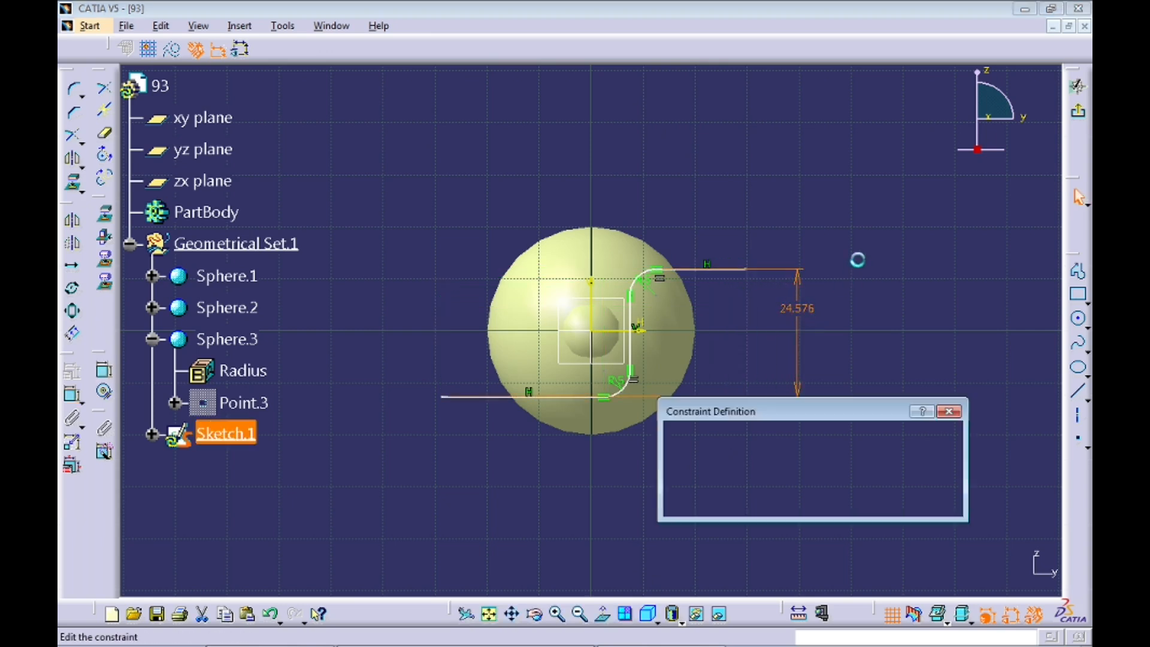
pyautogui.write('20')
pyautogui.press('Return')
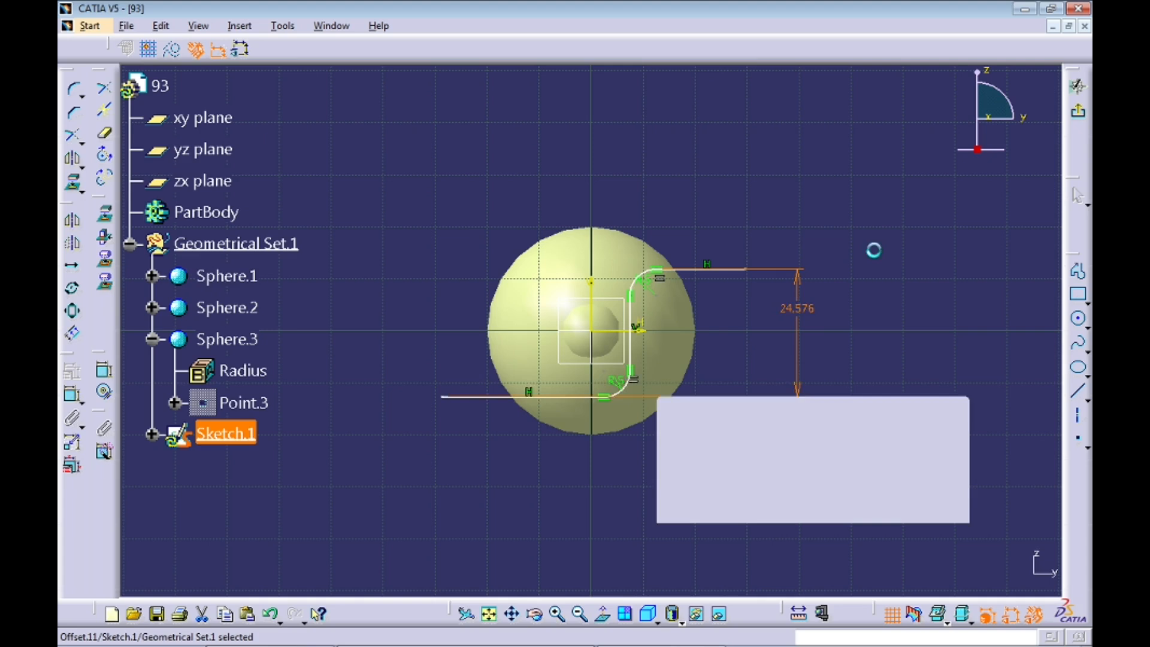
# Dimension the distance from the sketch's vertical axis to the profile's vertical line and set it to 10 mm
pyautogui.click(105, 370)
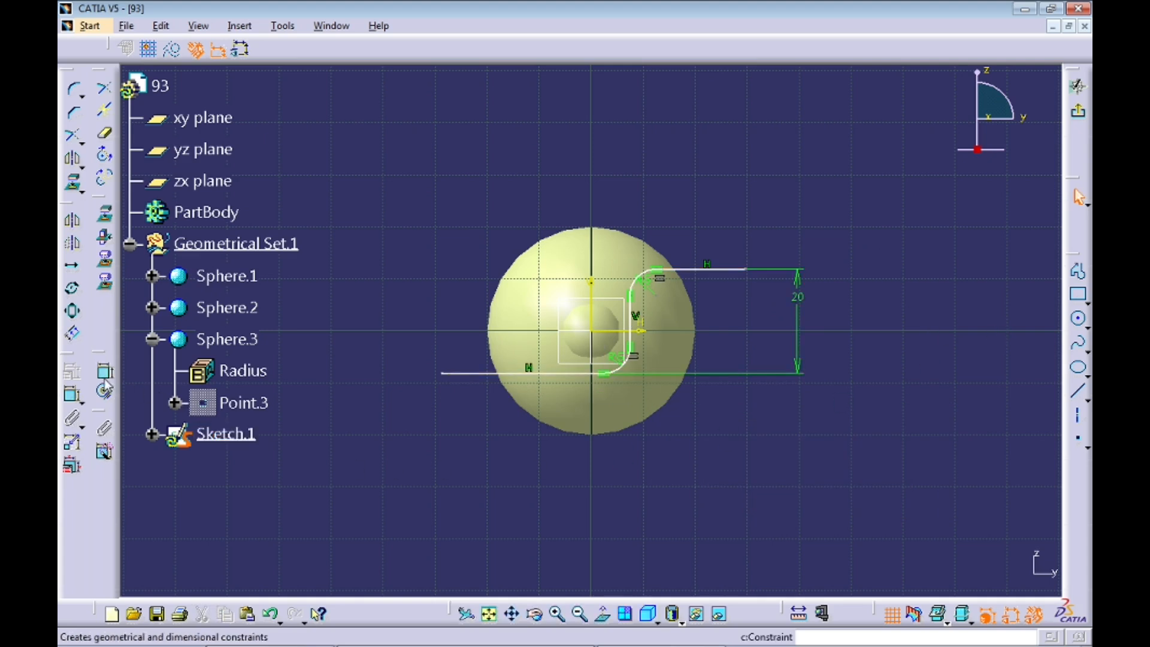
pyautogui.click(591, 292)
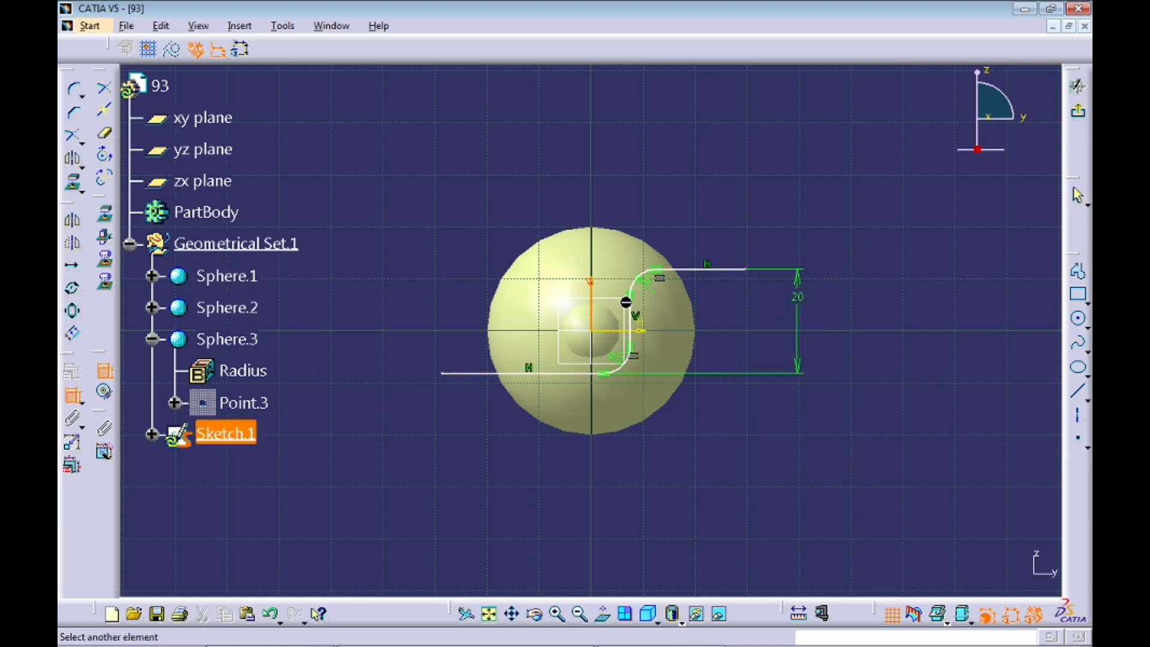
pyautogui.click(639, 316)
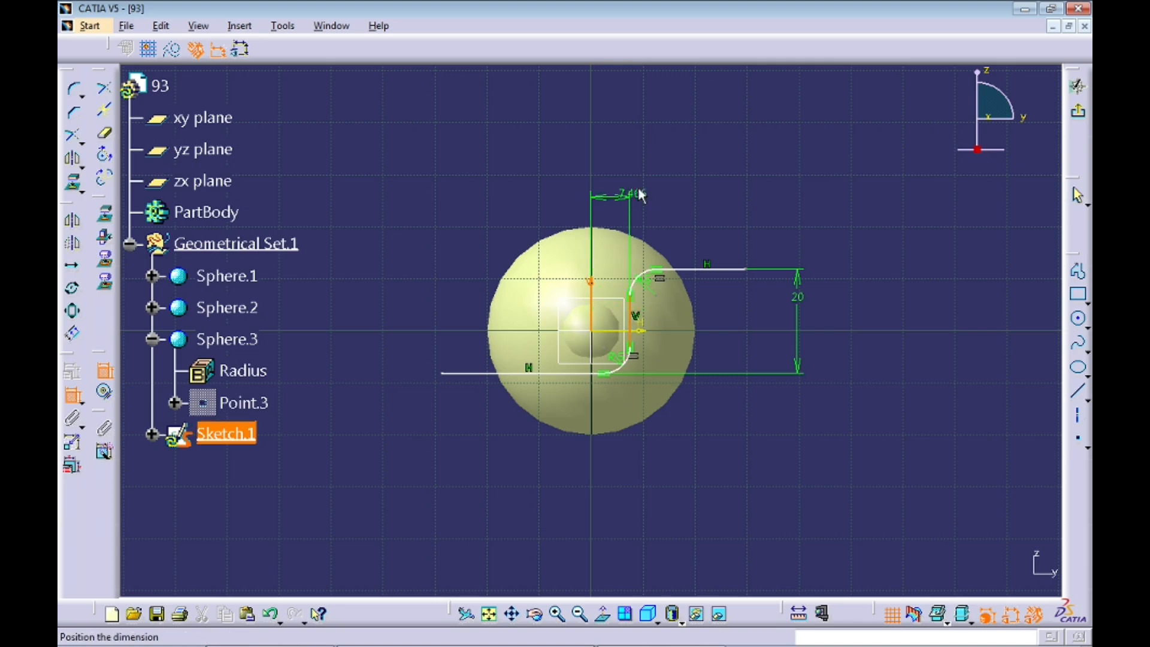
pyautogui.doubleClick(695, 172)
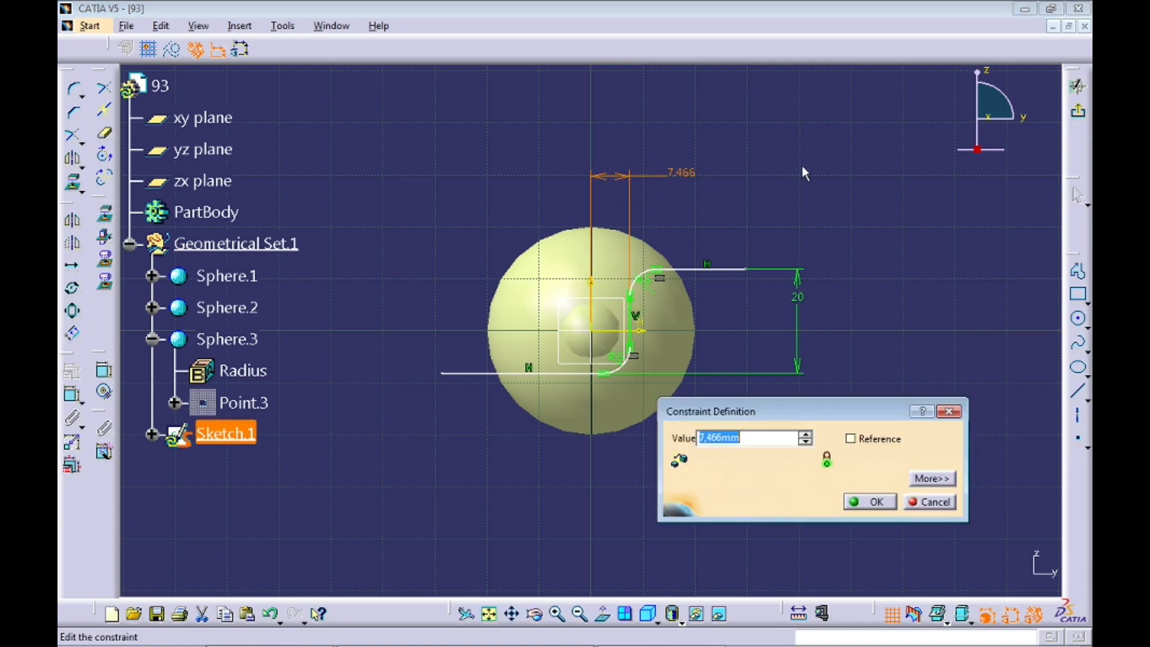
pyautogui.write('10')
pyautogui.press('Return')
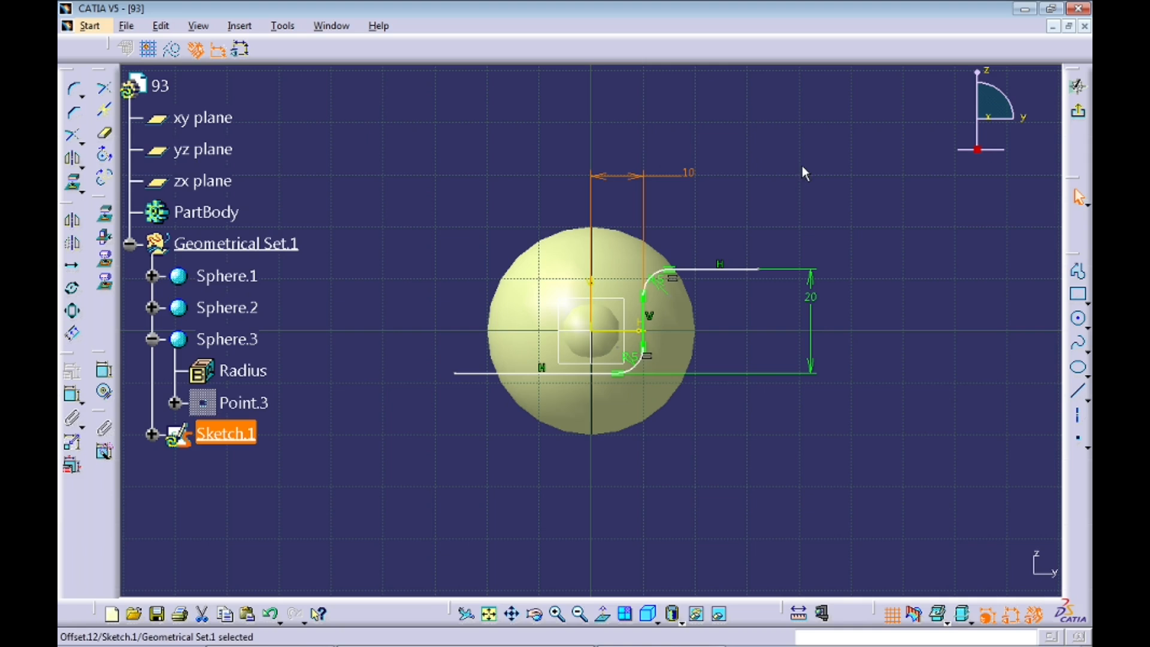
pyautogui.moveTo(589, 377)
pyautogui.mouseDown()
pyautogui.moveTo(593, 419)
pyautogui.moveTo(610, 386)
pyautogui.moveTo(631, 382)
pyautogui.mouseUp()
pyautogui.click(631, 330)
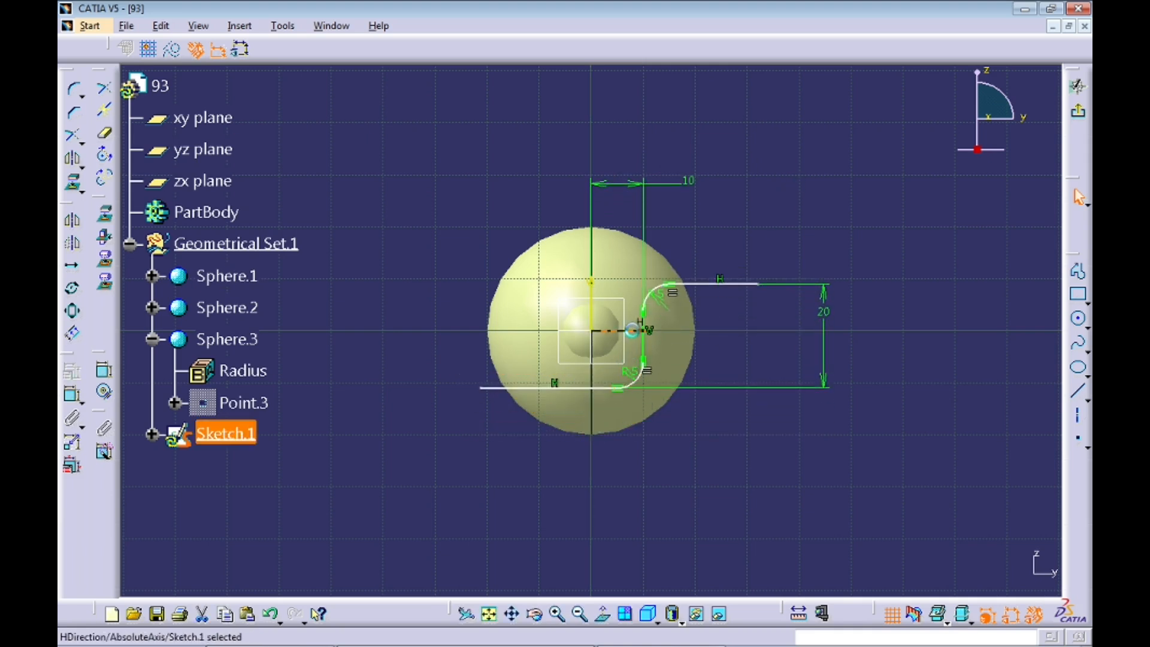
pyautogui.click(554, 388)
pyautogui.keyDown('ctrl'); pyautogui.click(641, 329); pyautogui.keyUp('ctrl')
pyautogui.click(742, 327)
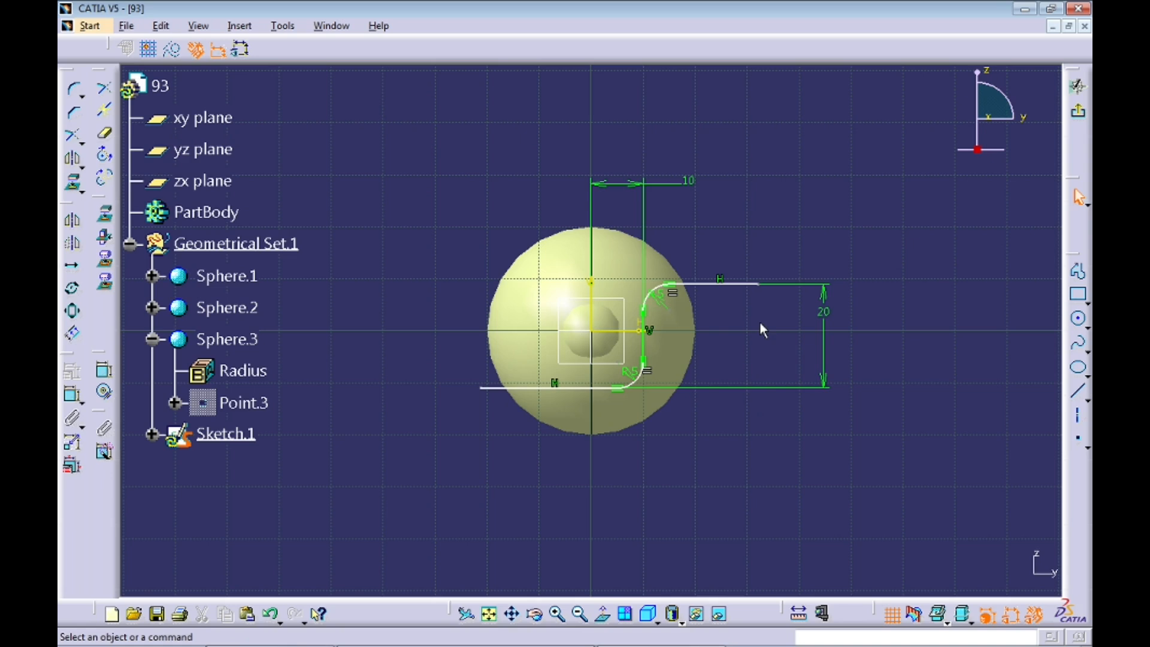
# Constrain the profile's two horizontal lines to be symmetric about the sketch's horizontal axis
pyautogui.click(740, 284)
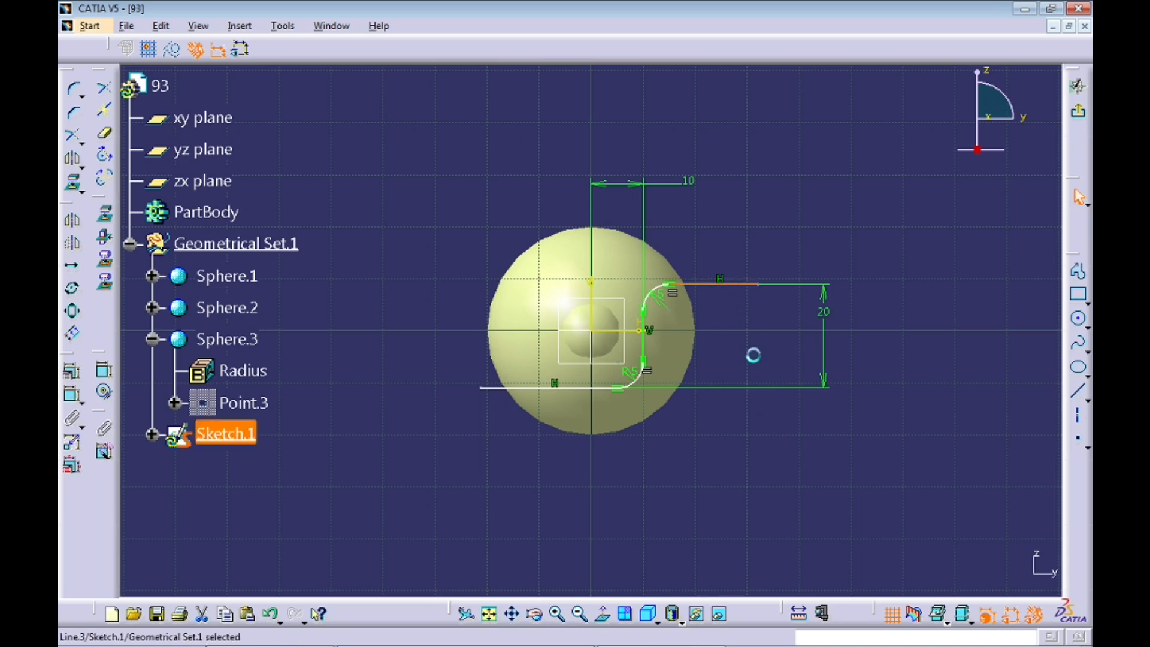
pyautogui.keyDown('ctrl'); pyautogui.click(576, 391); pyautogui.keyUp('ctrl')
pyautogui.keyDown('ctrl'); pyautogui.click(639, 332); pyautogui.keyUp('ctrl')
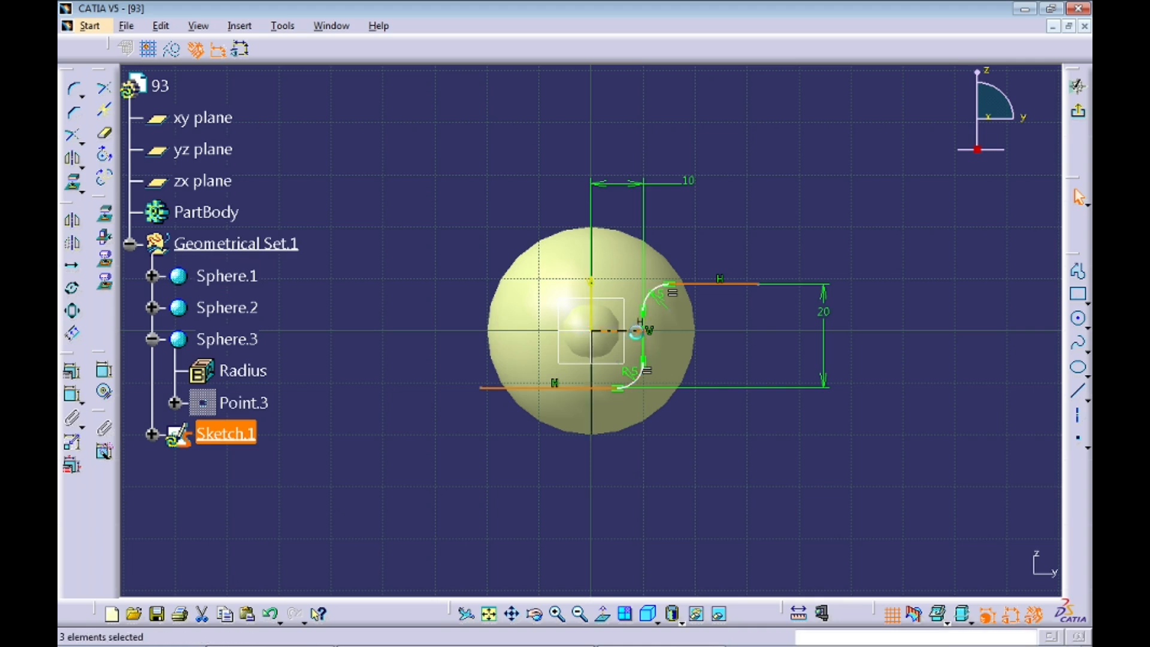
pyautogui.click(72, 372)
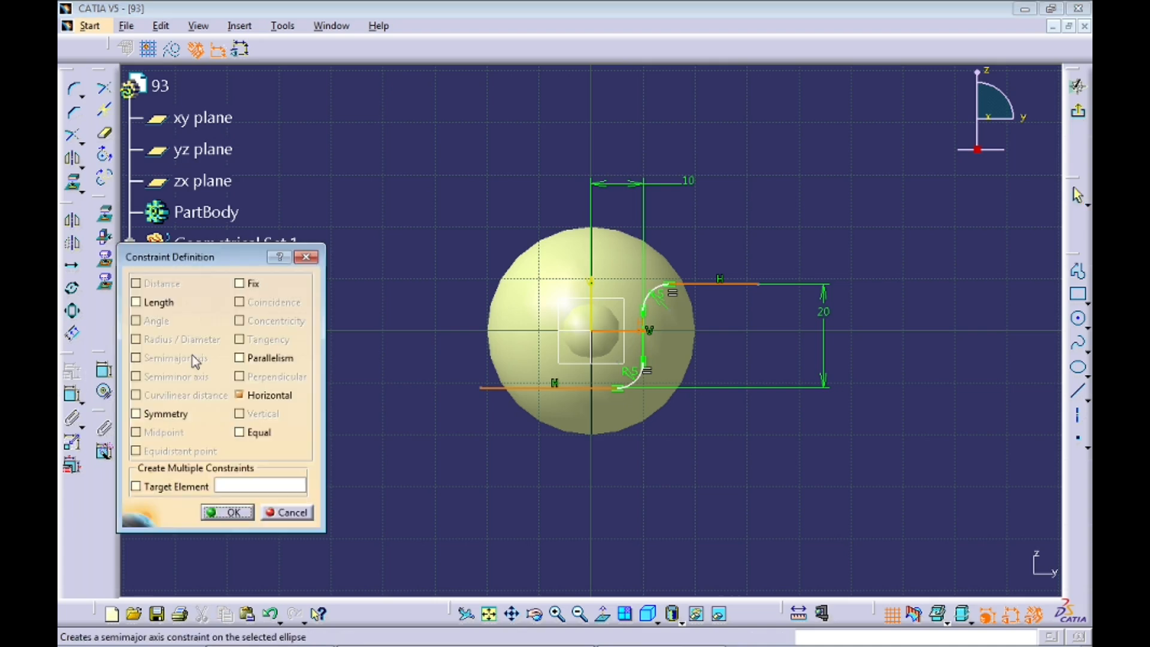
pyautogui.click(158, 416)
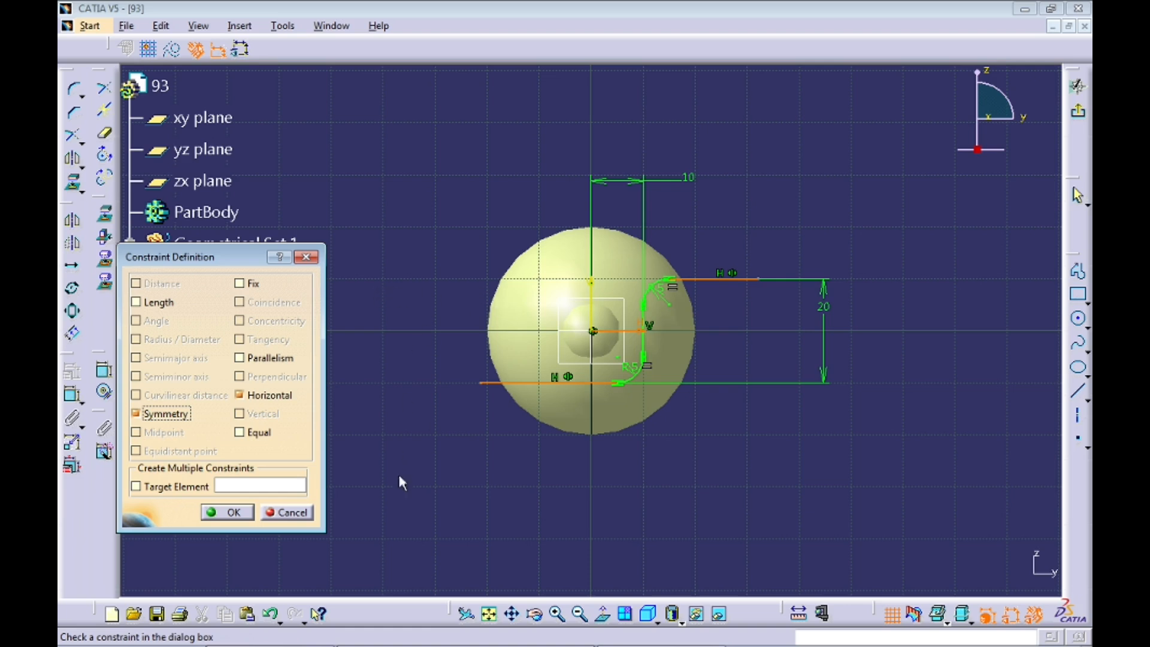
pyautogui.click(229, 512)
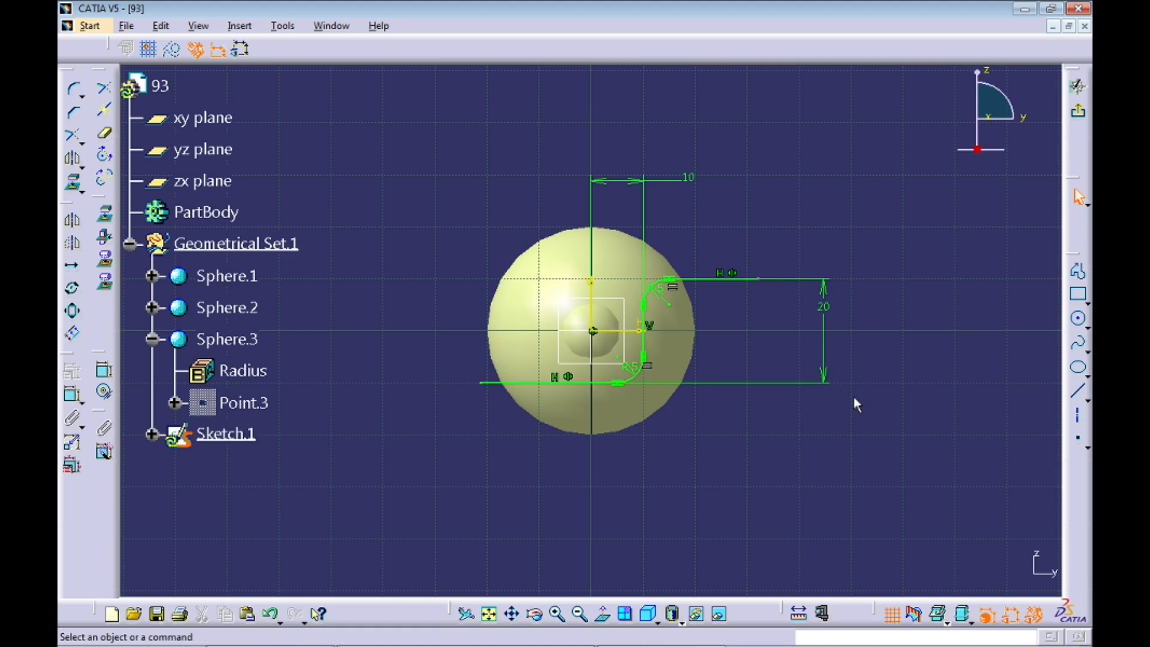
# Shorten the profile's lower line at its free end and switch the part's cut by the sketch plane on and off
pyautogui.moveTo(478, 381)
pyautogui.mouseDown()
pyautogui.moveTo(517, 419)
pyautogui.moveTo(507, 428)
pyautogui.moveTo(522, 442)
pyautogui.mouseUp()
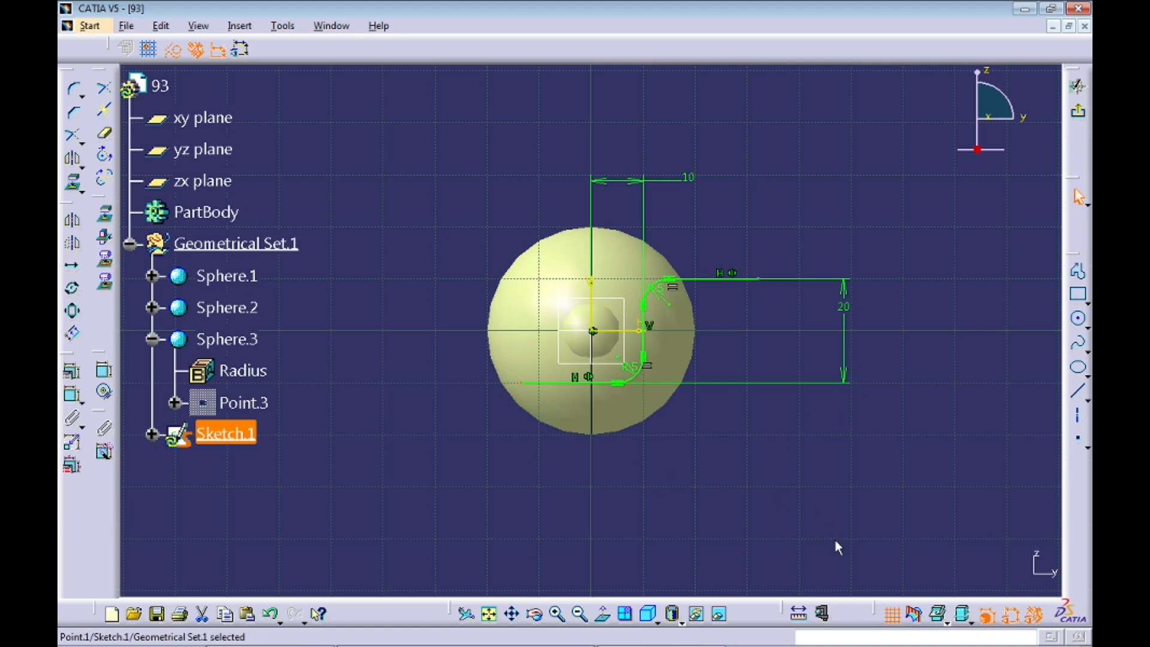
pyautogui.click(914, 614)
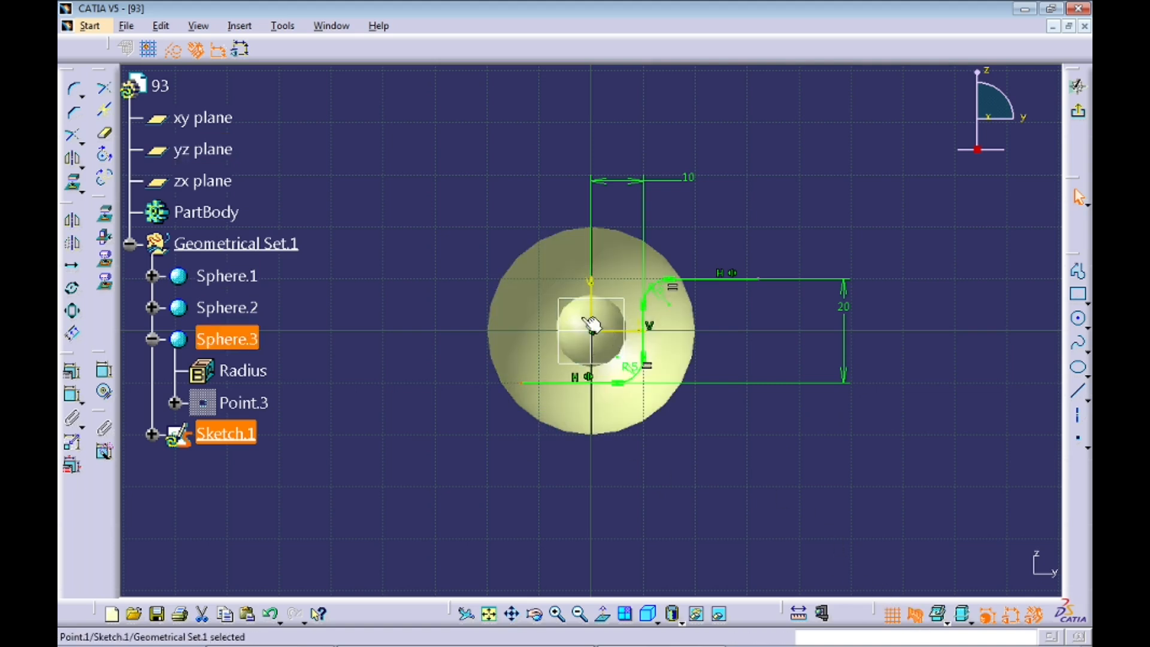
pyautogui.click(914, 614)
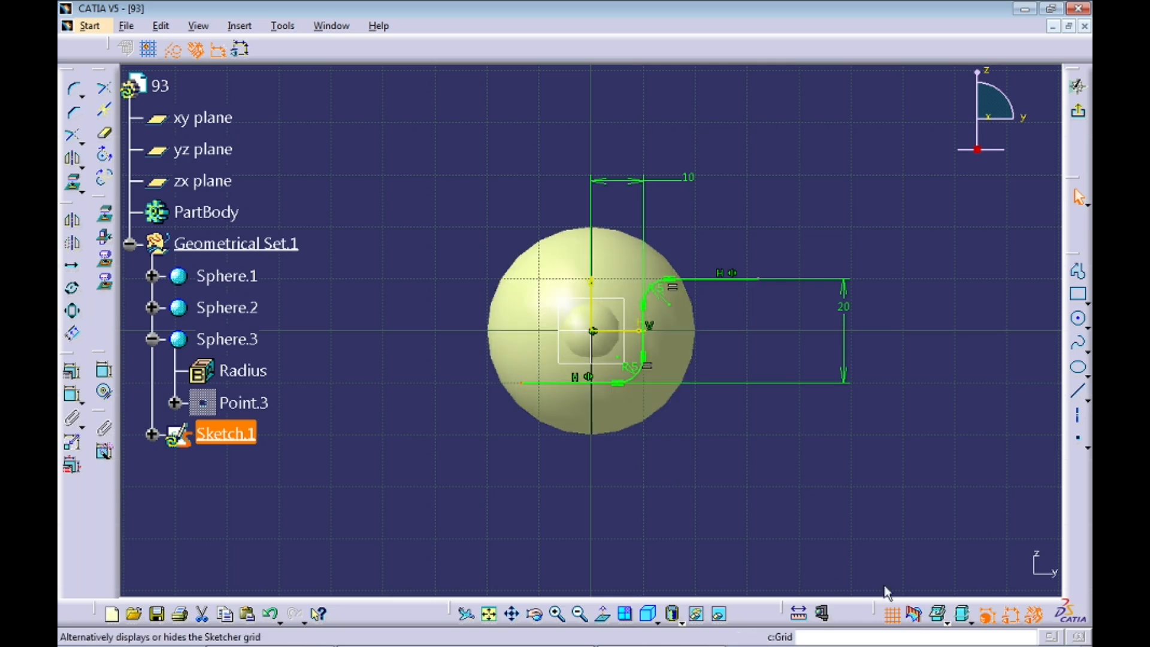
pyautogui.click(914, 616)
pyautogui.click(914, 616)
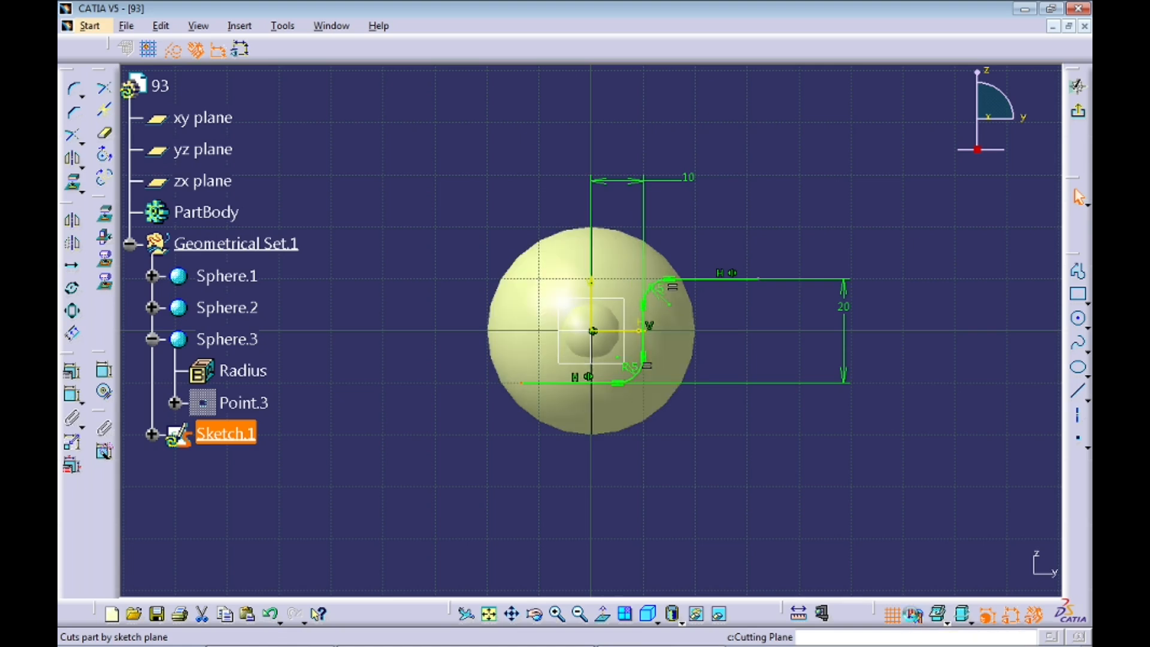
pyautogui.click(913, 616)
pyautogui.click(913, 616)
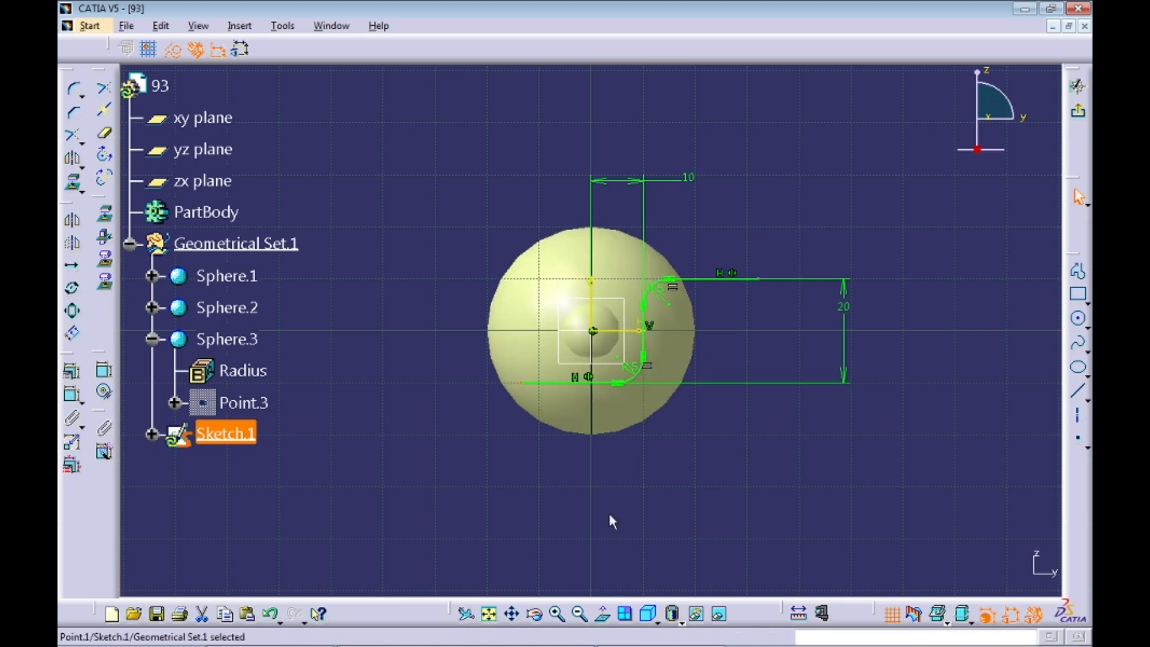
# Stretch the profile's lower line well past the large sphere, shorten the upper line slightly, and exit the sketch
pyautogui.moveTo(523, 386); pyautogui.dragTo(440, 405)
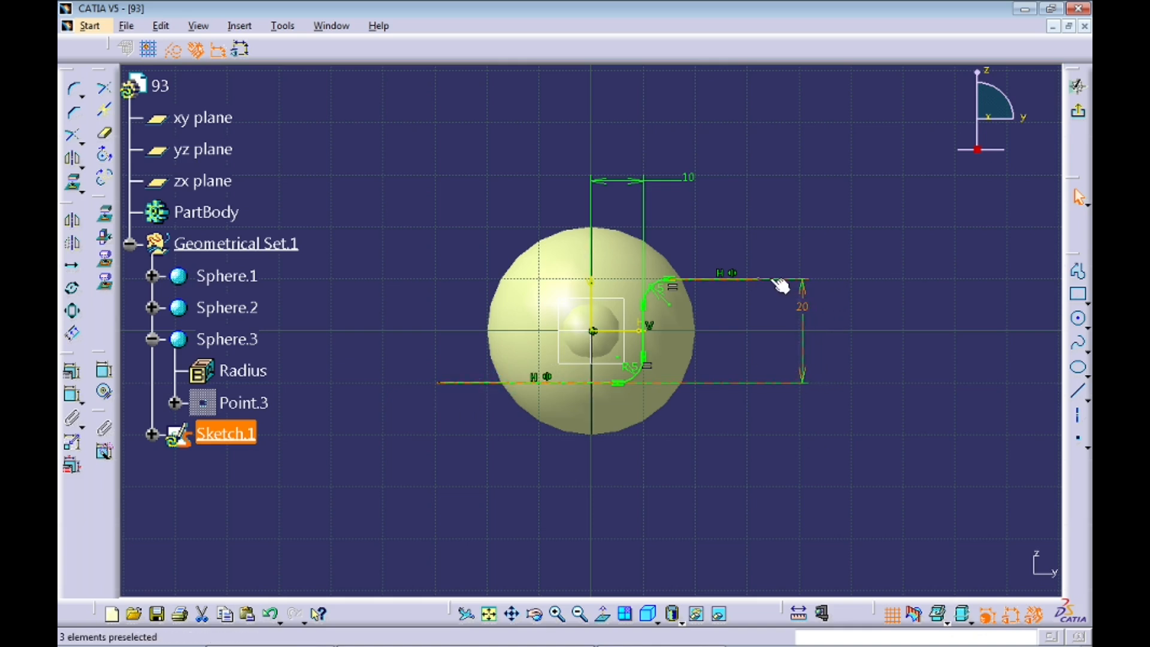
pyautogui.moveTo(722, 291)
pyautogui.mouseDown()
pyautogui.moveTo(673, 313)
pyautogui.moveTo(751, 305)
pyautogui.mouseUp()
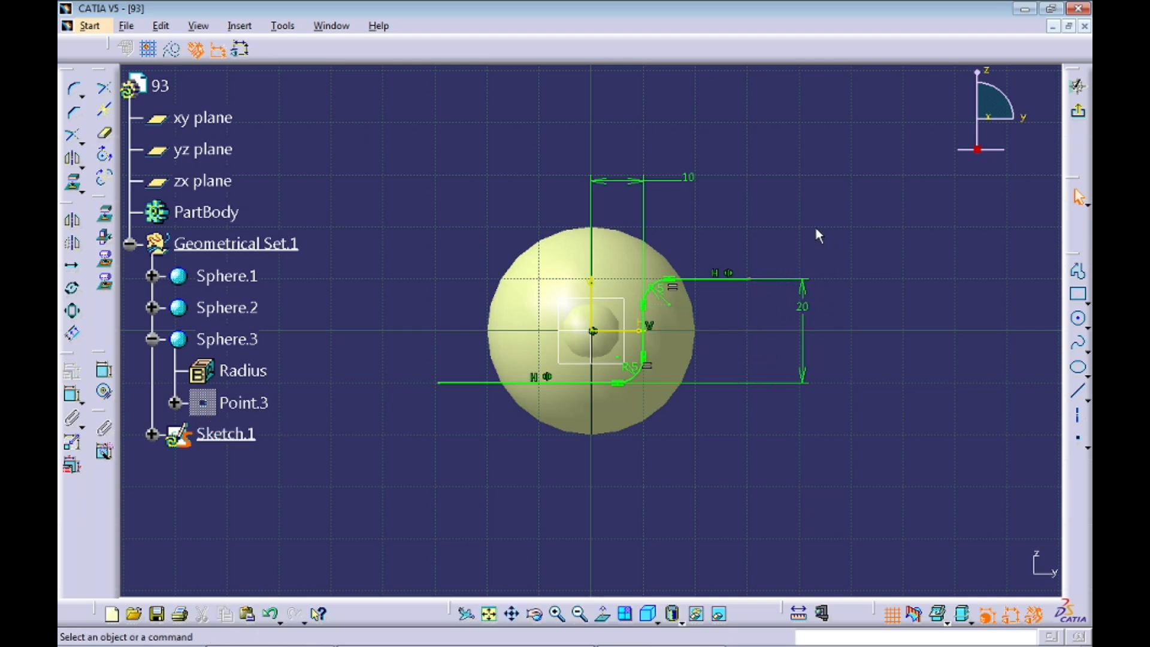
pyautogui.click(1078, 115)
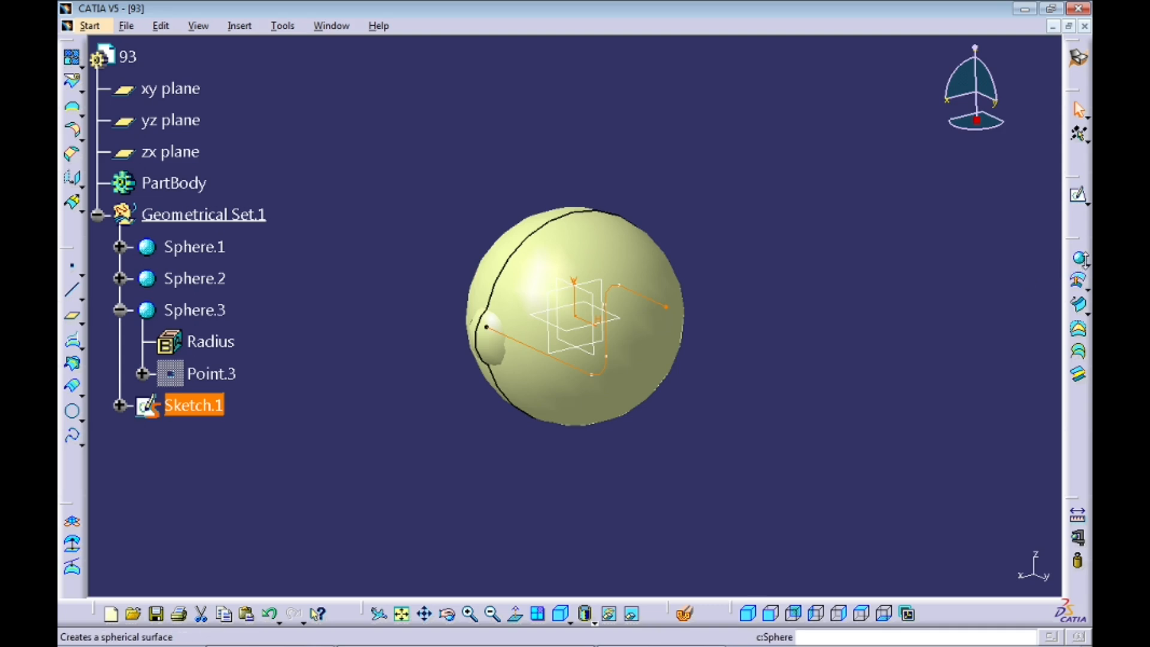
# Extrude the stepped profile as a surface by 30 mm normal to the sketch with mirrored extent
pyautogui.click(1081, 259)
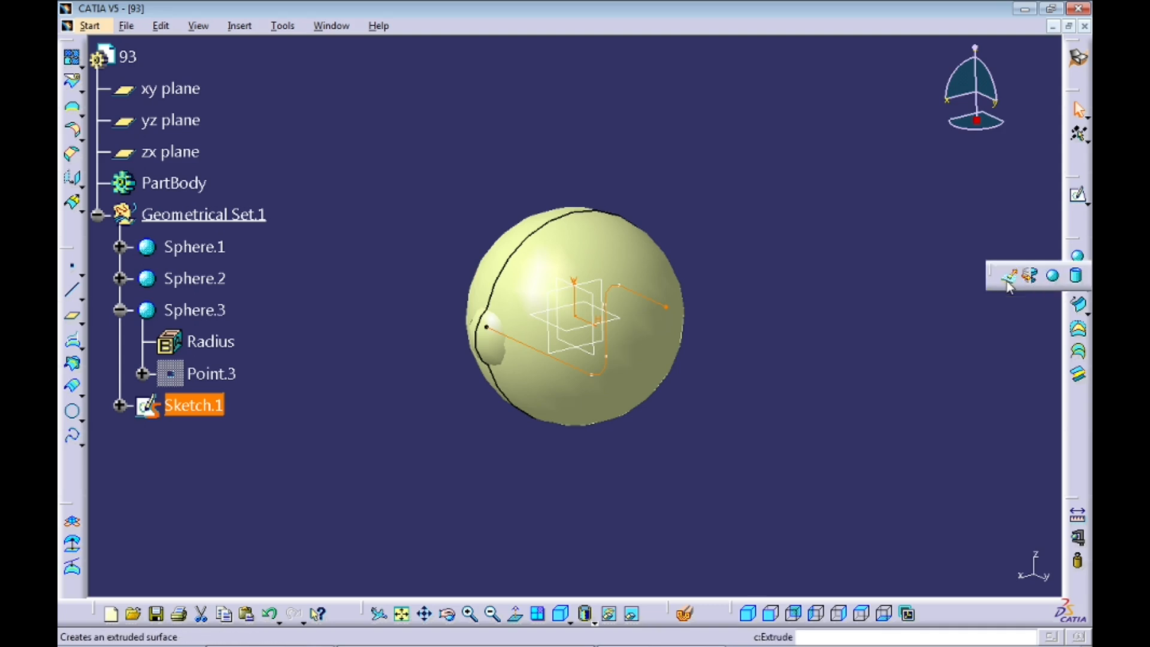
pyautogui.click(1007, 279)
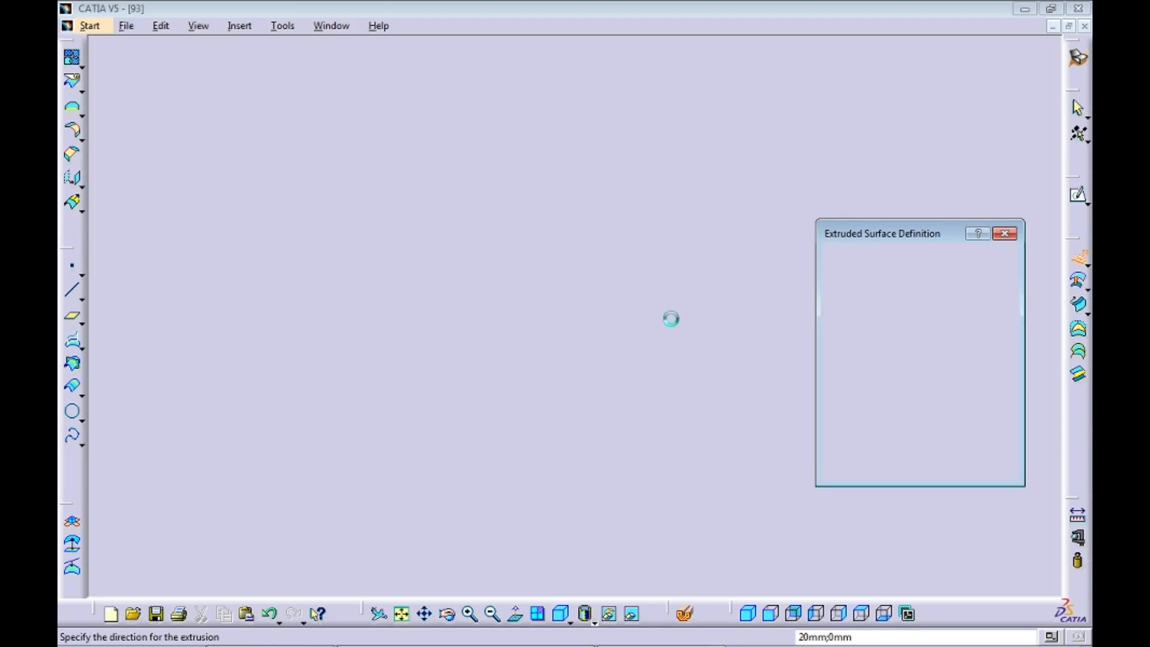
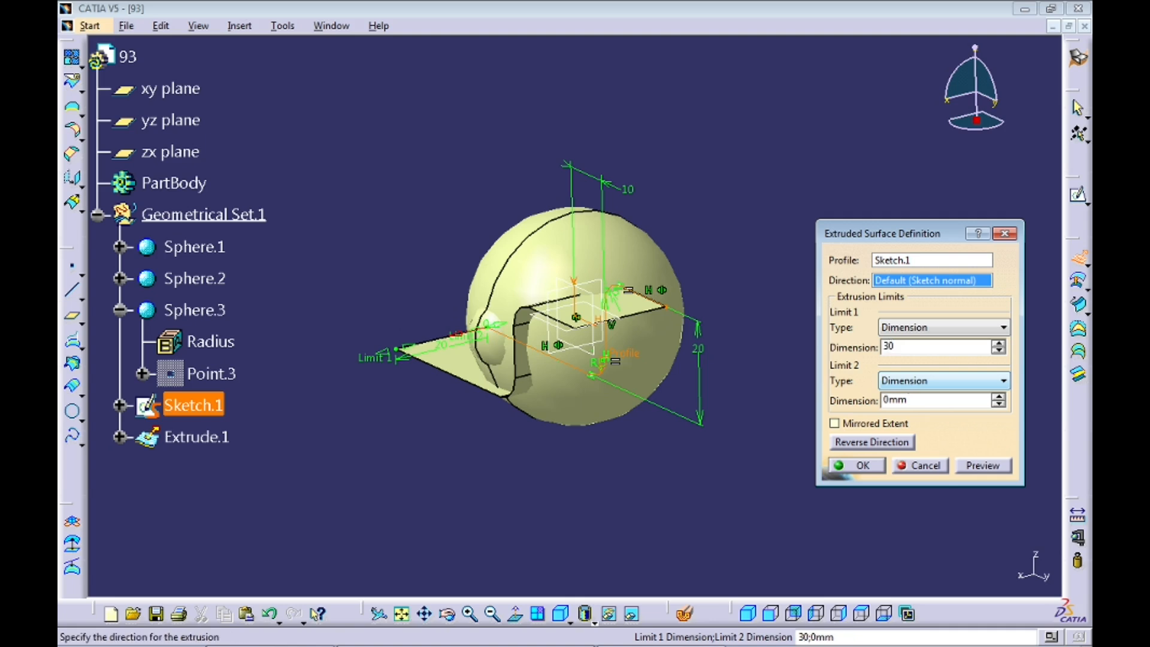
pyautogui.press('Tab')
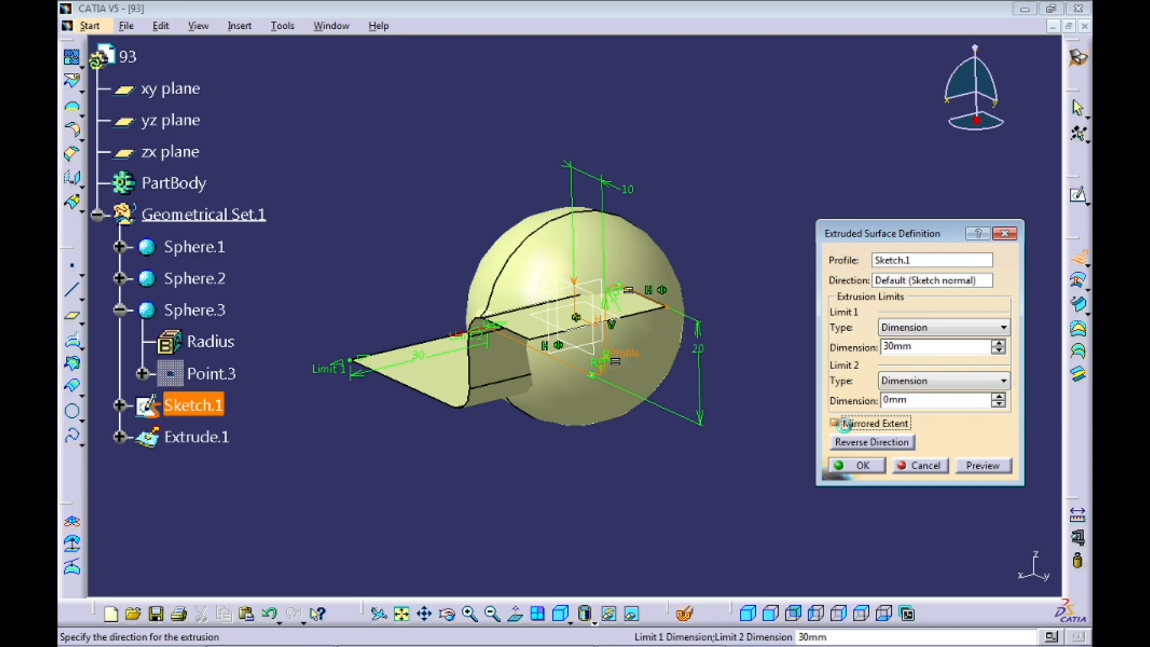
pyautogui.click(844, 424)
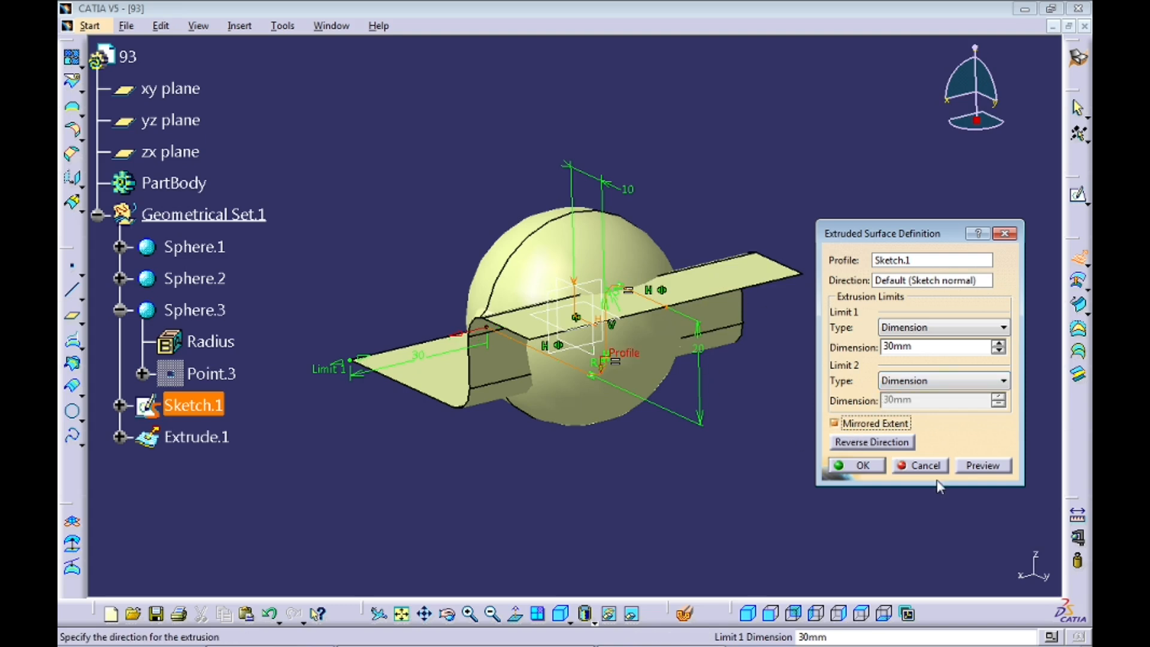
pyautogui.click(862, 465)
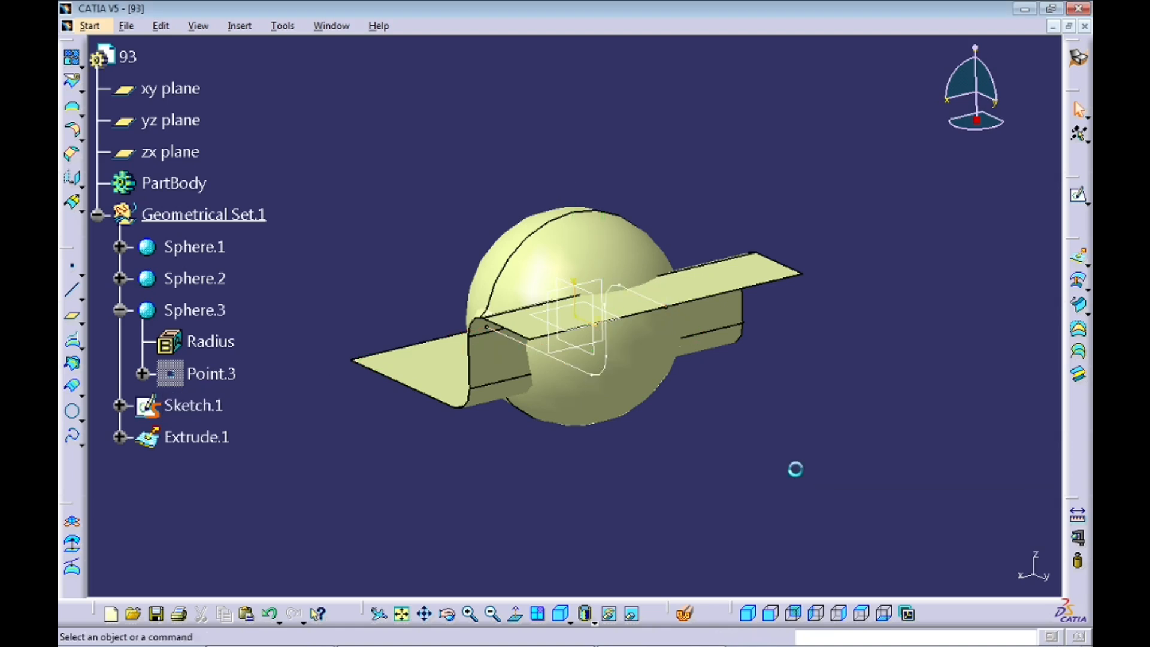
# Hide Sketch.1, the stepped profile sketch
pyautogui.moveTo(647, 484)
pyautogui.mouseDown(button='middle')
pyautogui.moveTo(551, 454)
pyautogui.moveTo(614, 464)
pyautogui.moveTo(624, 423)
pyautogui.mouseUp(button='middle')
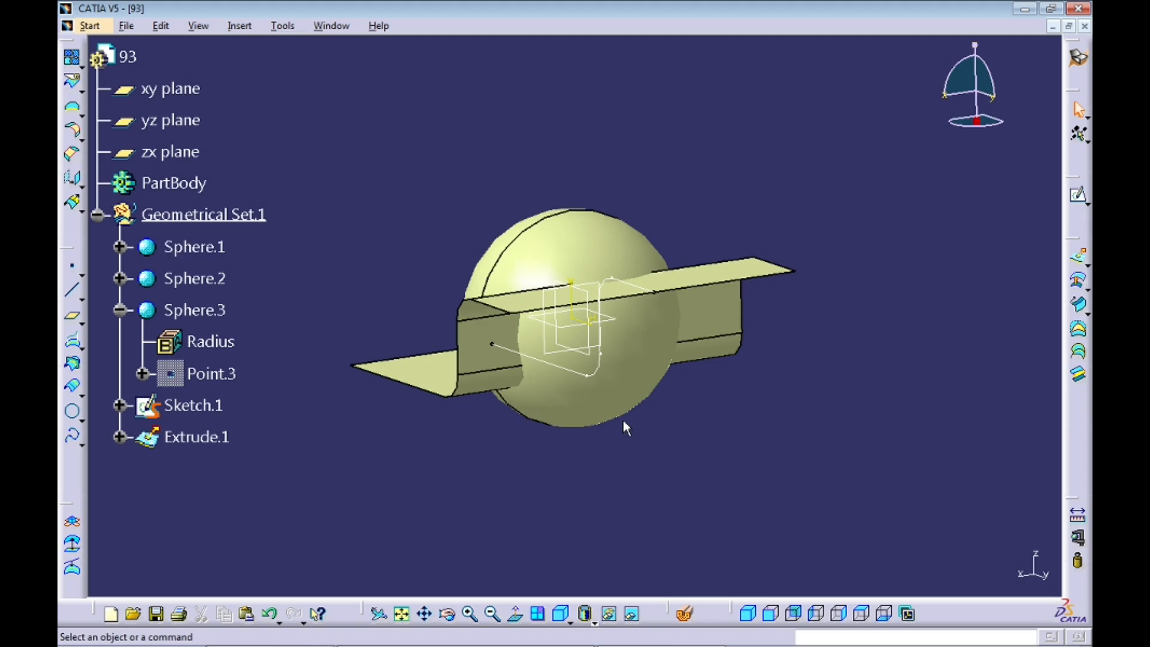
pyautogui.click(120, 310)
pyautogui.rightClick(201, 341)
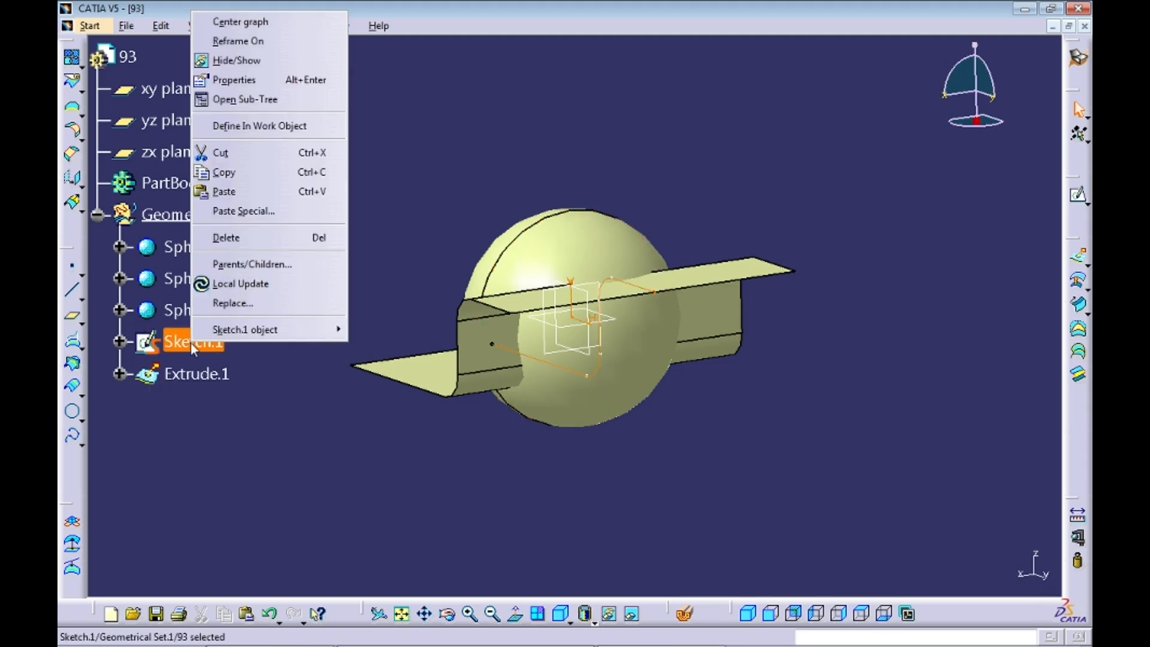
pyautogui.click(286, 66)
pyautogui.moveTo(513, 223); pyautogui.dragTo(565, 184, button='middle')
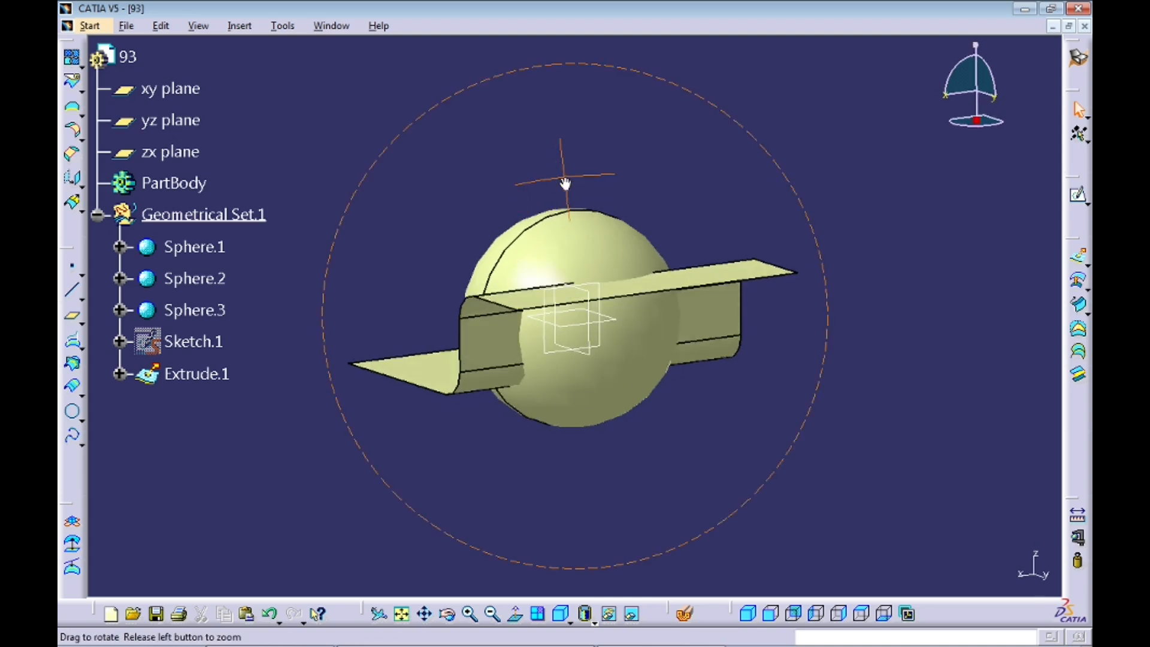
# Trim Sphere.1, Sphere.2, Sphere.3 and the extruded surface against each other in one Standard trim
pyautogui.moveTo(415, 238); pyautogui.dragTo(428, 294, button='middle')
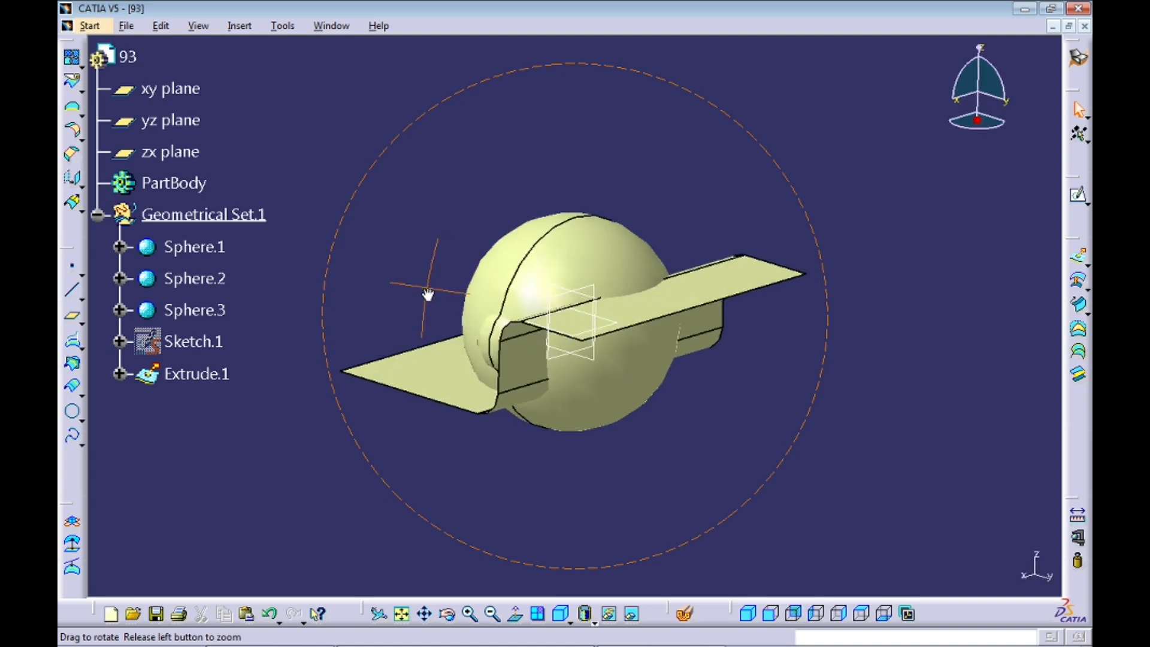
pyautogui.click(82, 87)
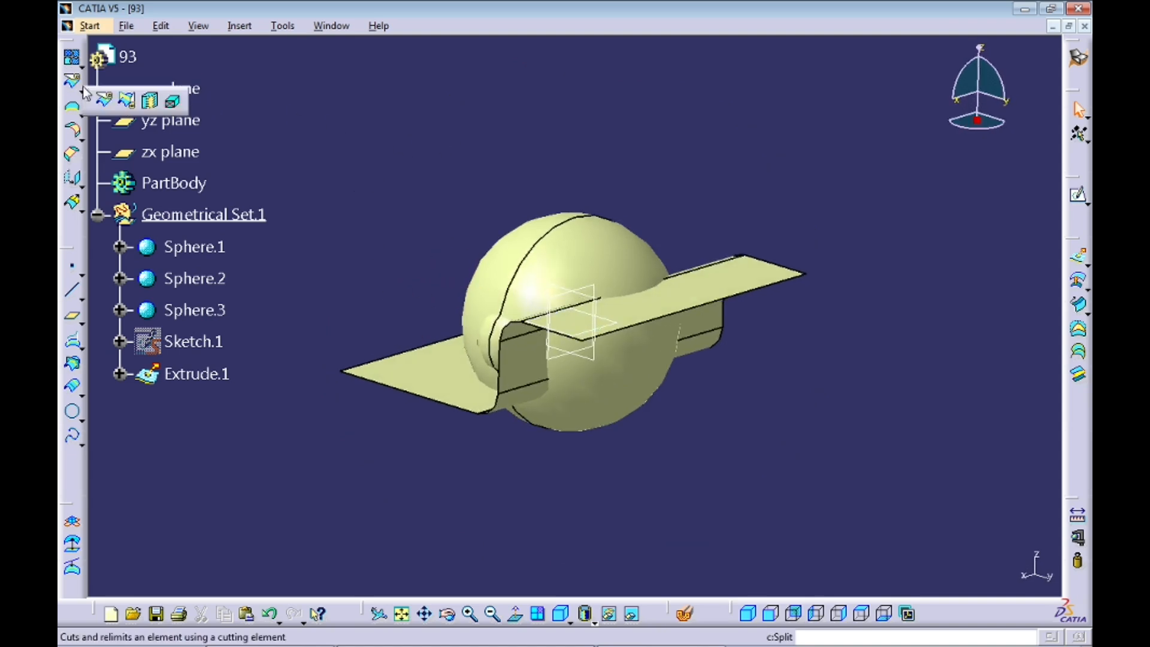
pyautogui.click(130, 103)
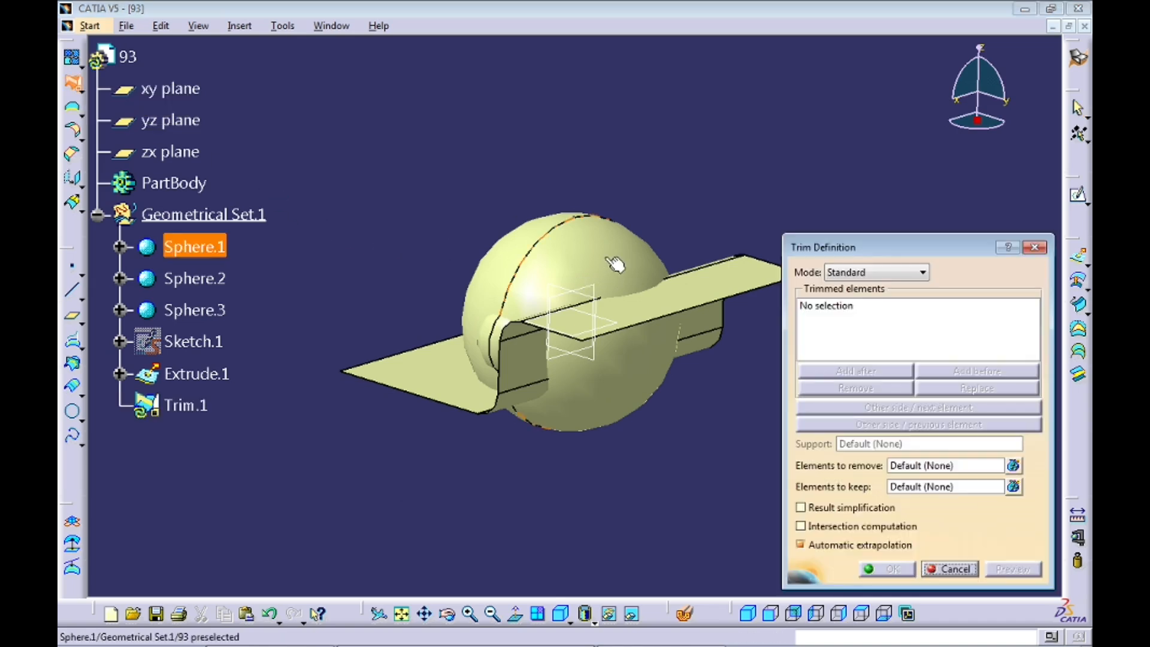
pyautogui.click(615, 264)
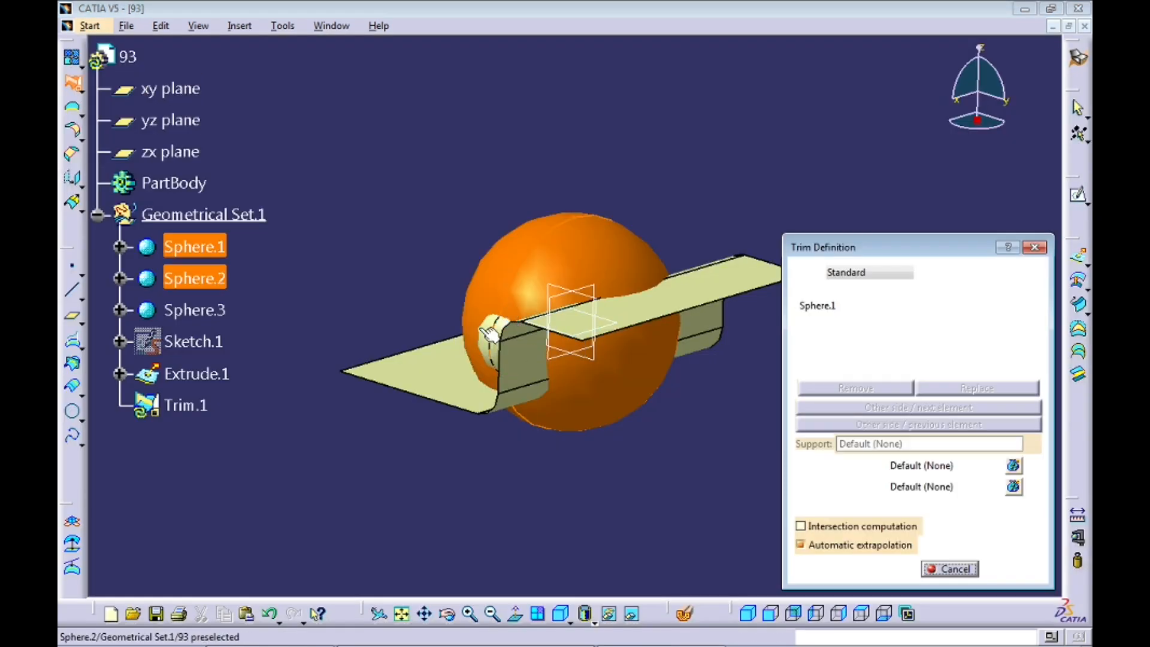
pyautogui.moveTo(663, 425); pyautogui.dragTo(354, 412, button='middle')
pyautogui.click(669, 371)
pyautogui.moveTo(616, 462); pyautogui.dragTo(495, 422, button='middle')
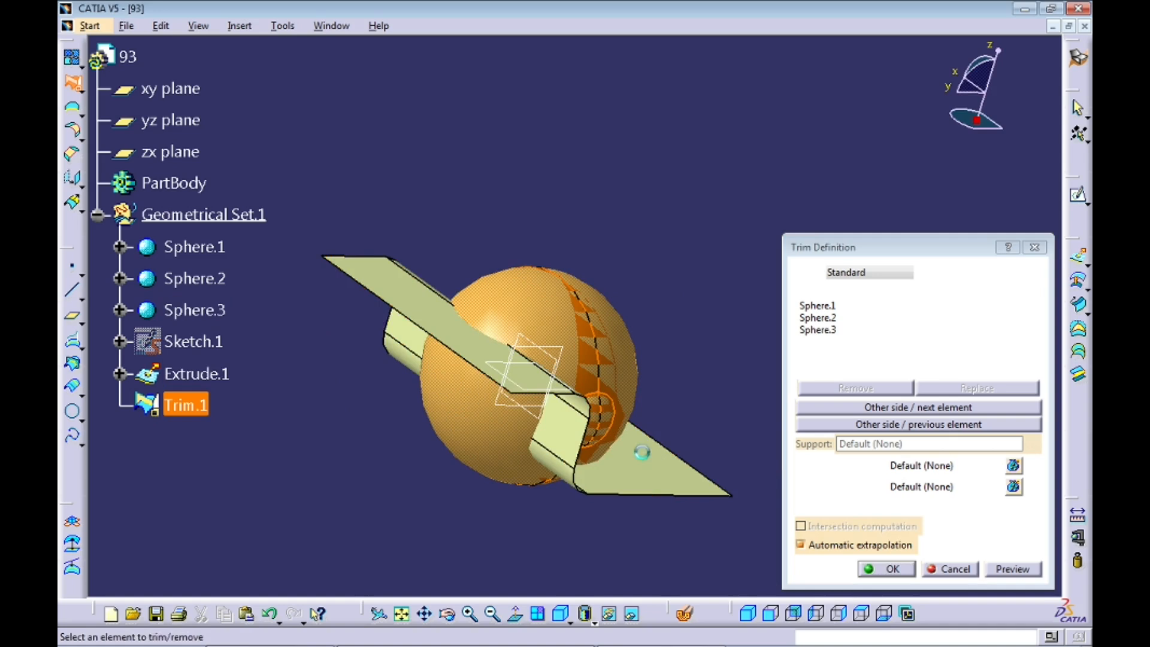
pyautogui.click(647, 455)
pyautogui.moveTo(638, 407); pyautogui.dragTo(610, 380, button='middle')
pyautogui.click(890, 567)
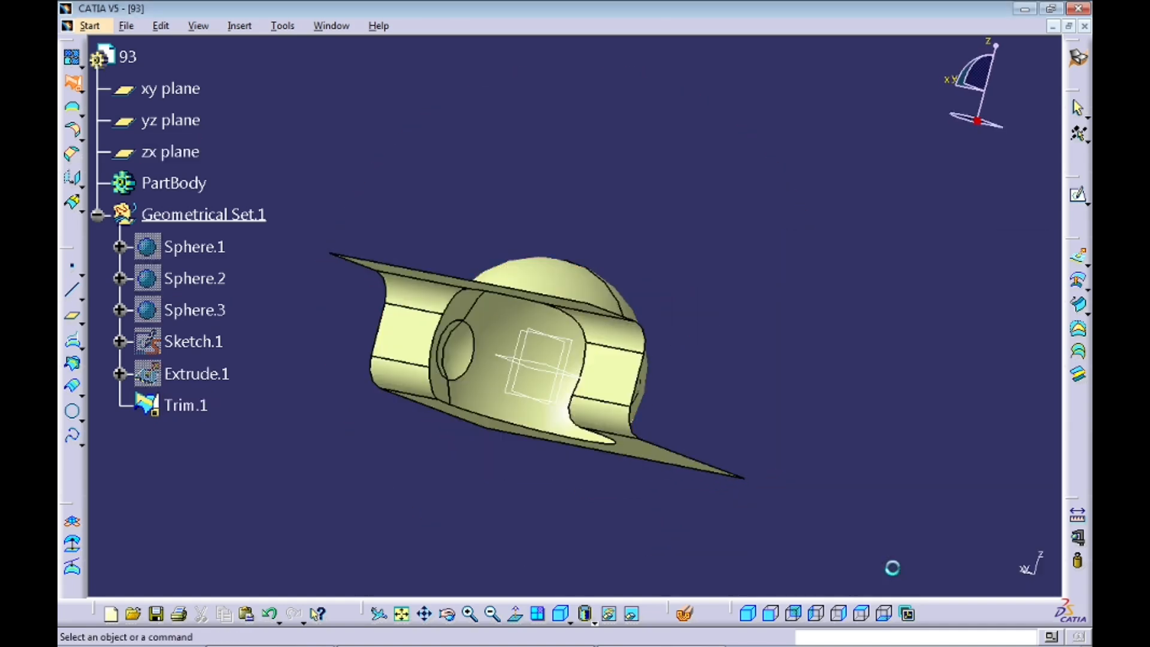
# Edit the trim to keep the other side of the previous element, leaving a closed body of spheres and stepped surface
pyautogui.moveTo(429, 307); pyautogui.dragTo(637, 245, button='middle')
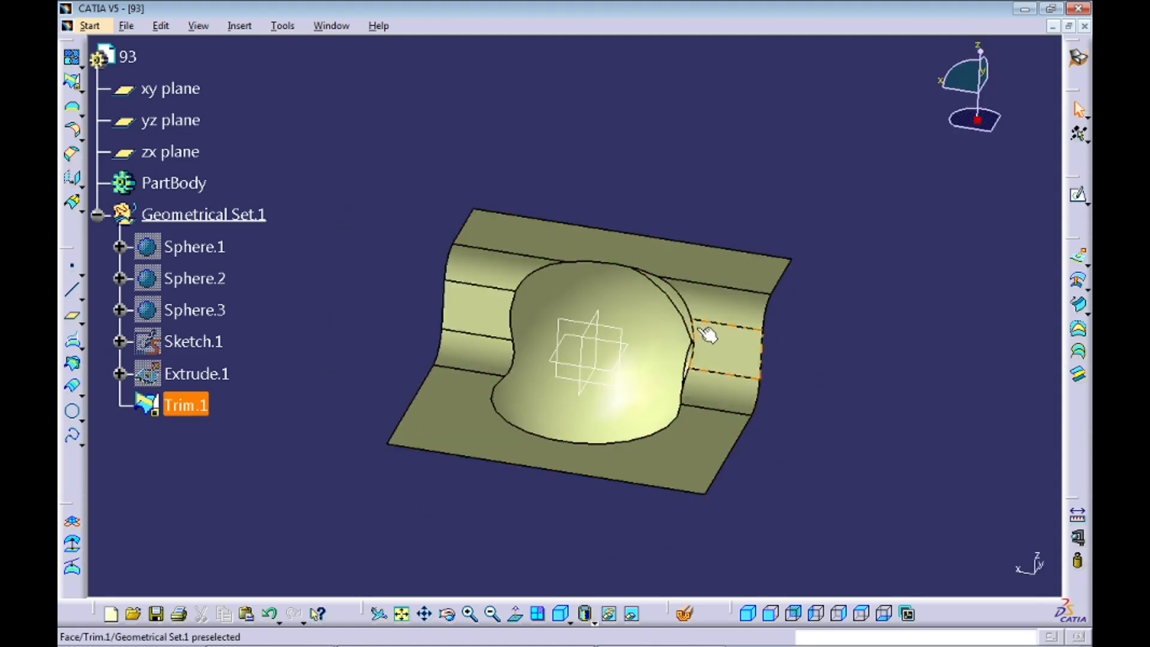
pyautogui.doubleClick(763, 274)
pyautogui.click(904, 425)
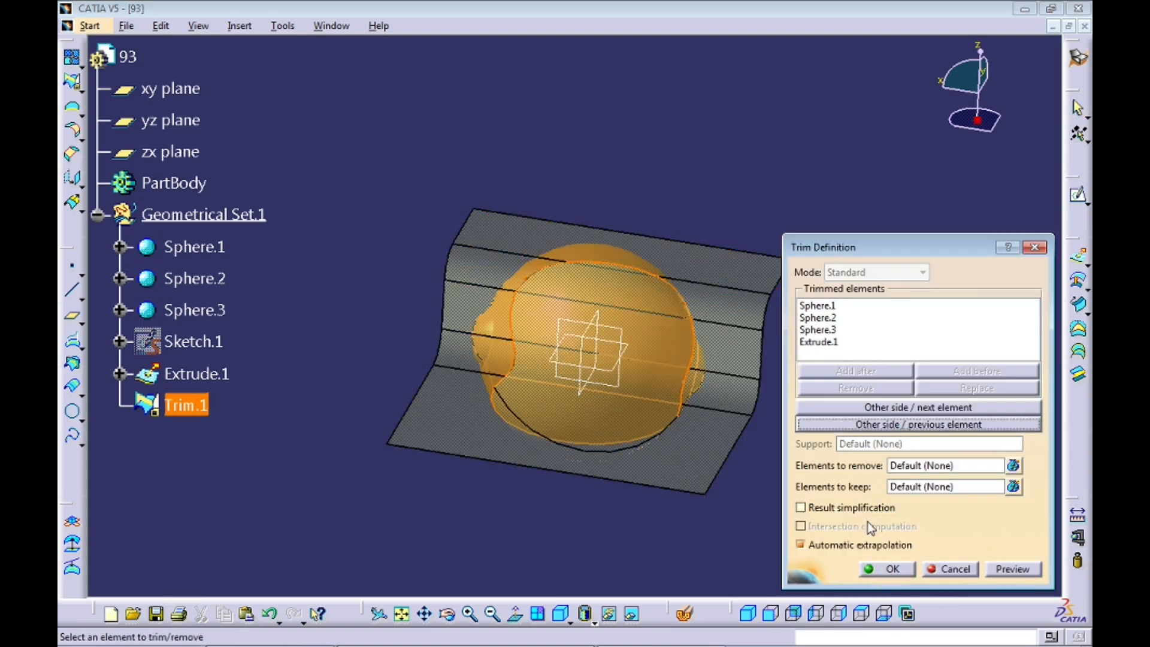
pyautogui.click(887, 568)
pyautogui.moveTo(748, 341); pyautogui.dragTo(682, 362, button='middle')
pyautogui.moveTo(636, 446); pyautogui.dragTo(656, 310, button='middle')
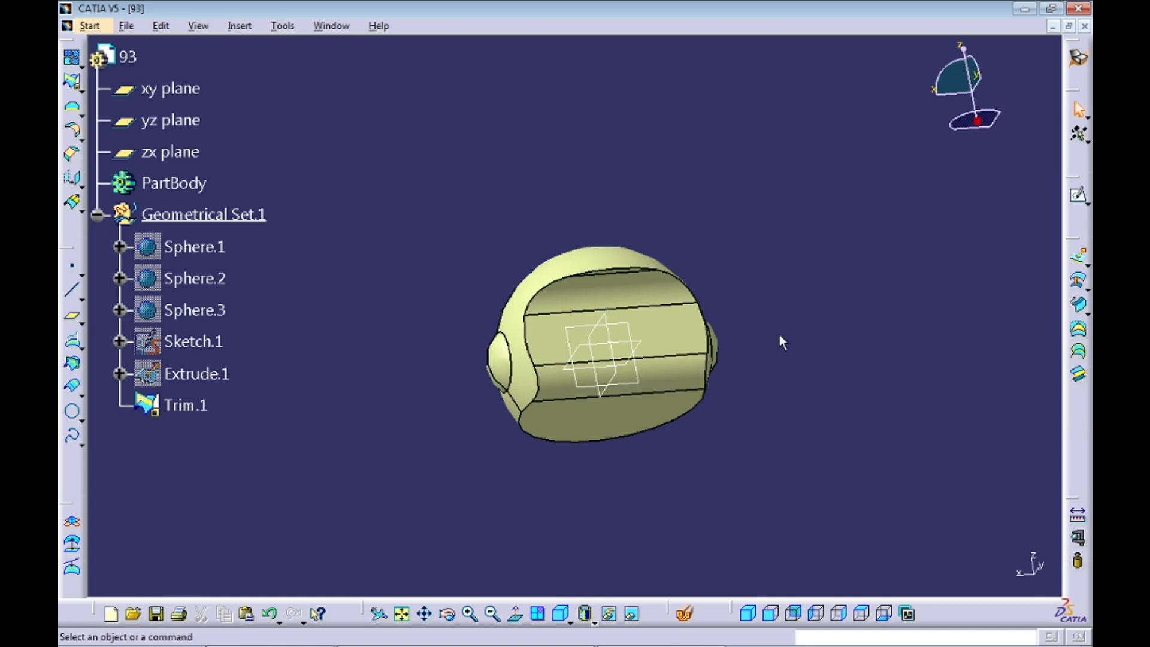
# Undo the trim's side change and the combined trim itself
pyautogui.click(267, 620)
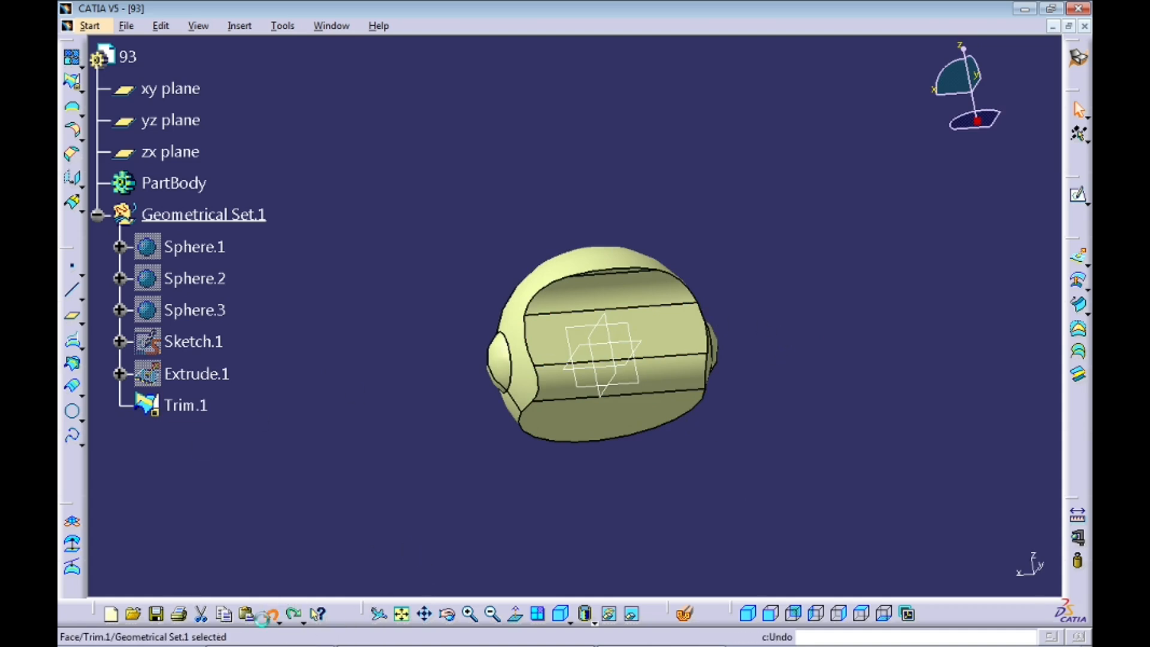
pyautogui.click(270, 617)
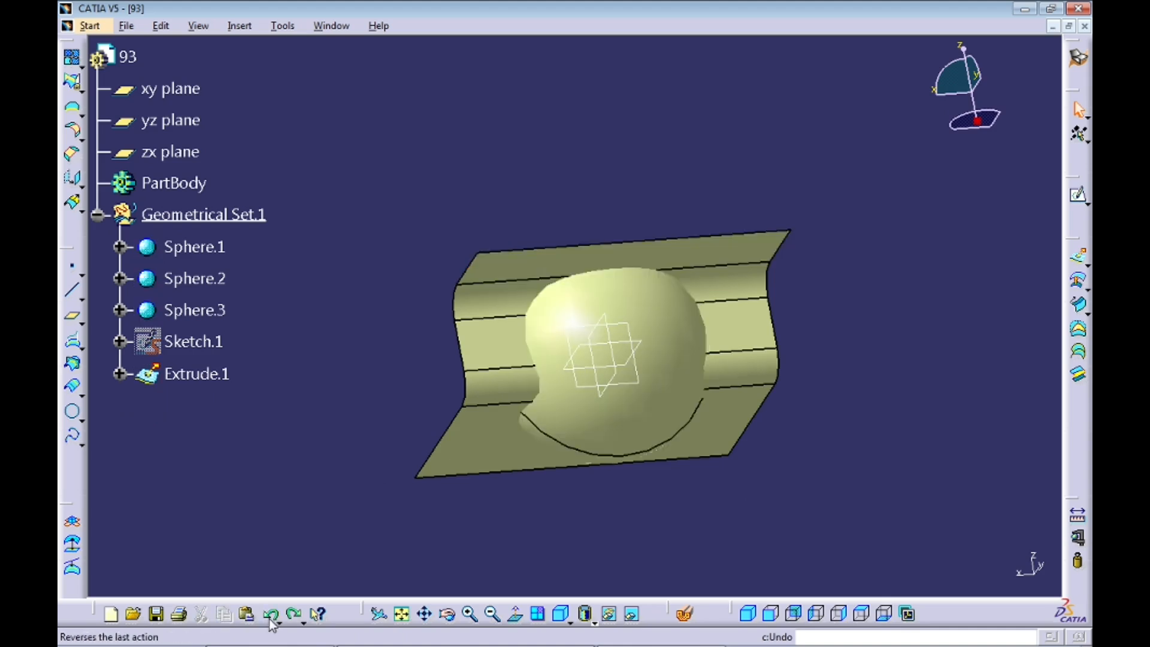
# Split Sphere.1 with Extrude.1 as the cutting element, keeping the dome side above the stepped surface
pyautogui.moveTo(703, 103); pyautogui.dragTo(580, 273, button='middle')
pyautogui.moveTo(659, 252); pyautogui.dragTo(554, 253, button='middle')
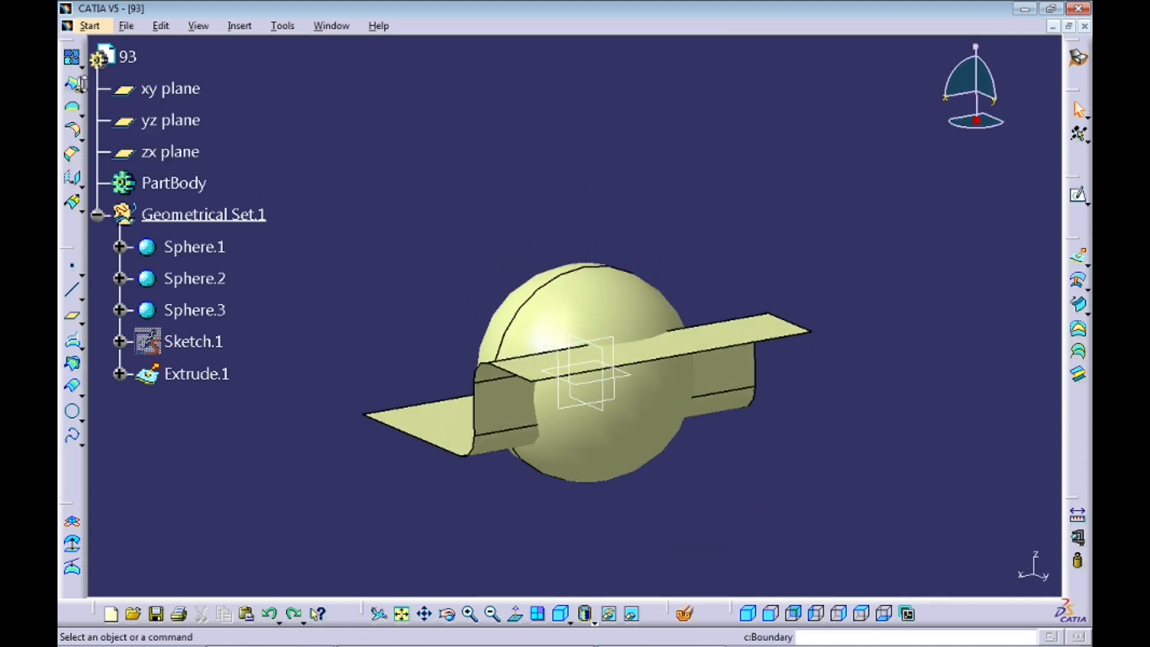
pyautogui.click(82, 87)
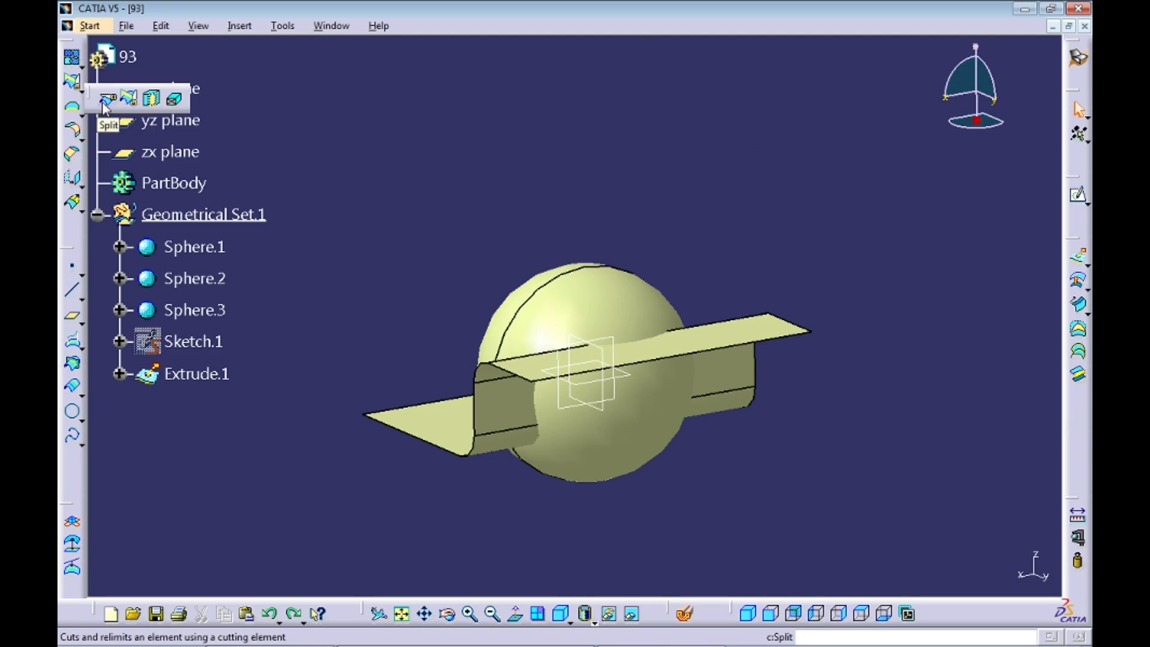
pyautogui.click(105, 99)
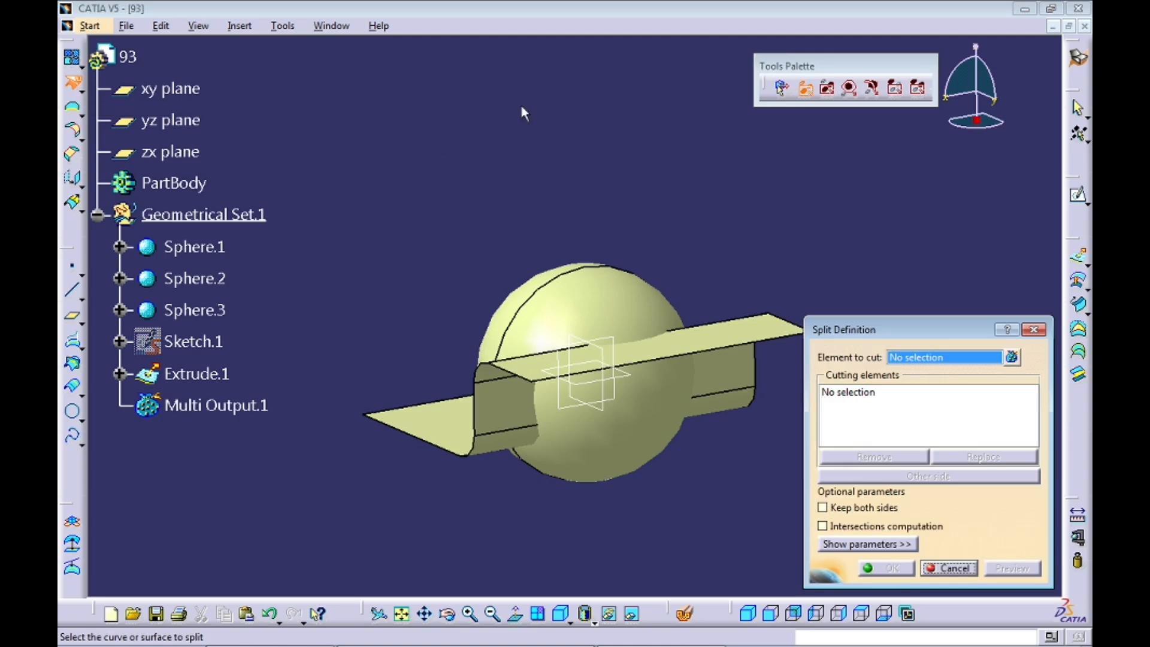
pyautogui.moveTo(546, 215); pyautogui.dragTo(616, 206, button='middle')
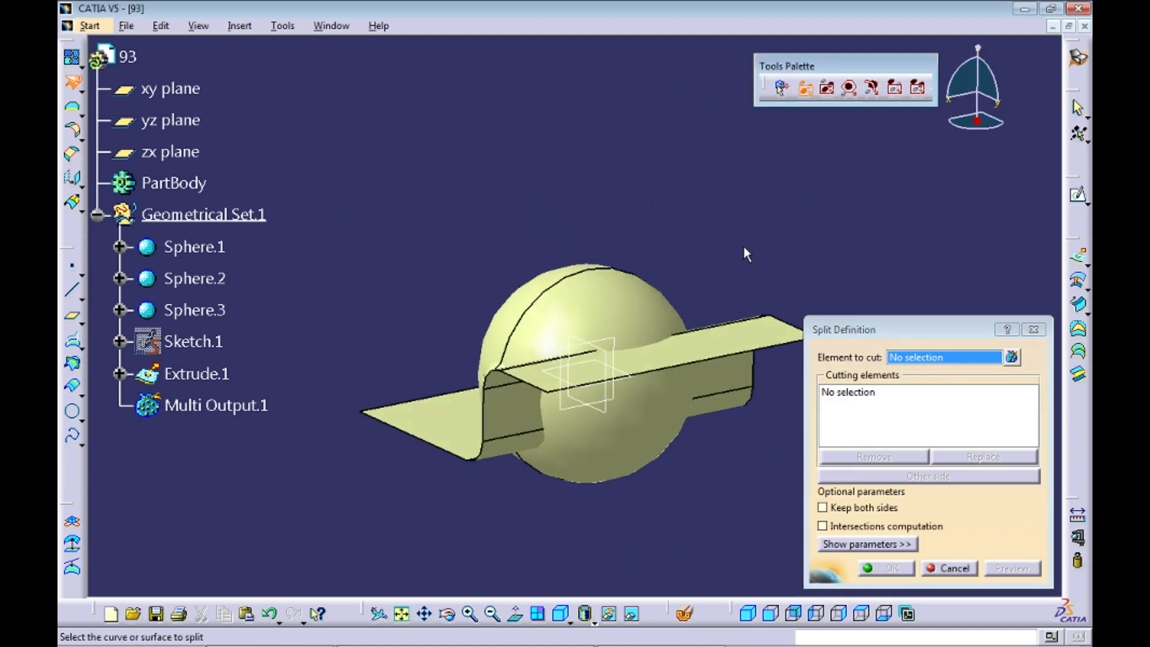
pyautogui.click(644, 314)
pyautogui.click(769, 345)
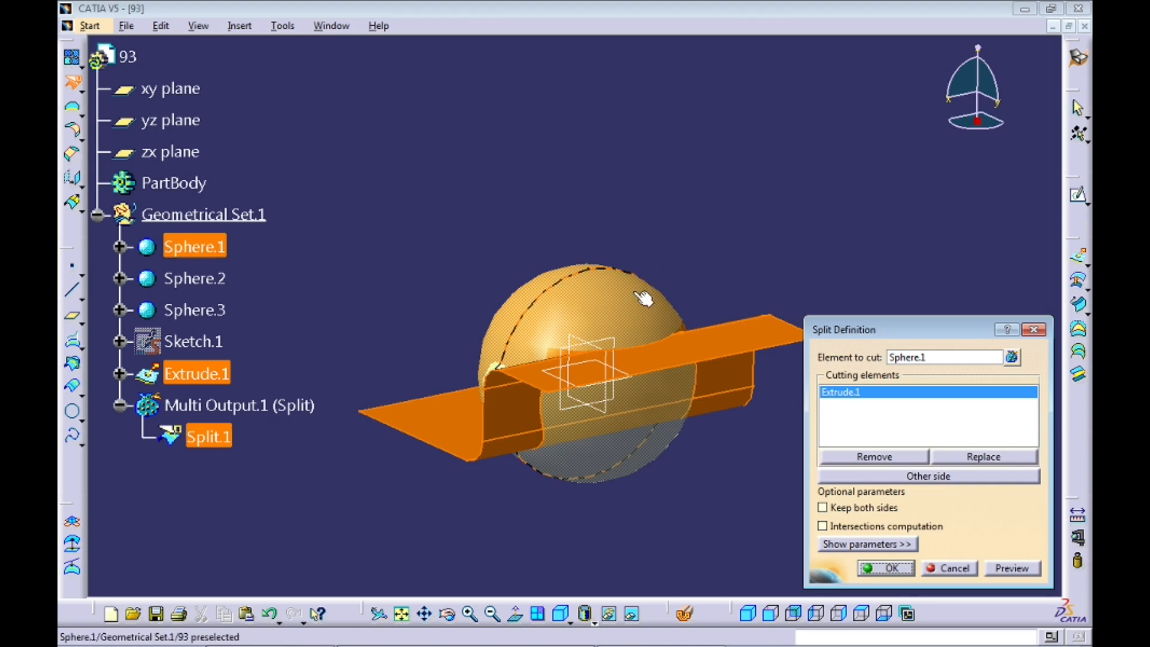
pyautogui.click(1012, 572)
pyautogui.click(905, 572)
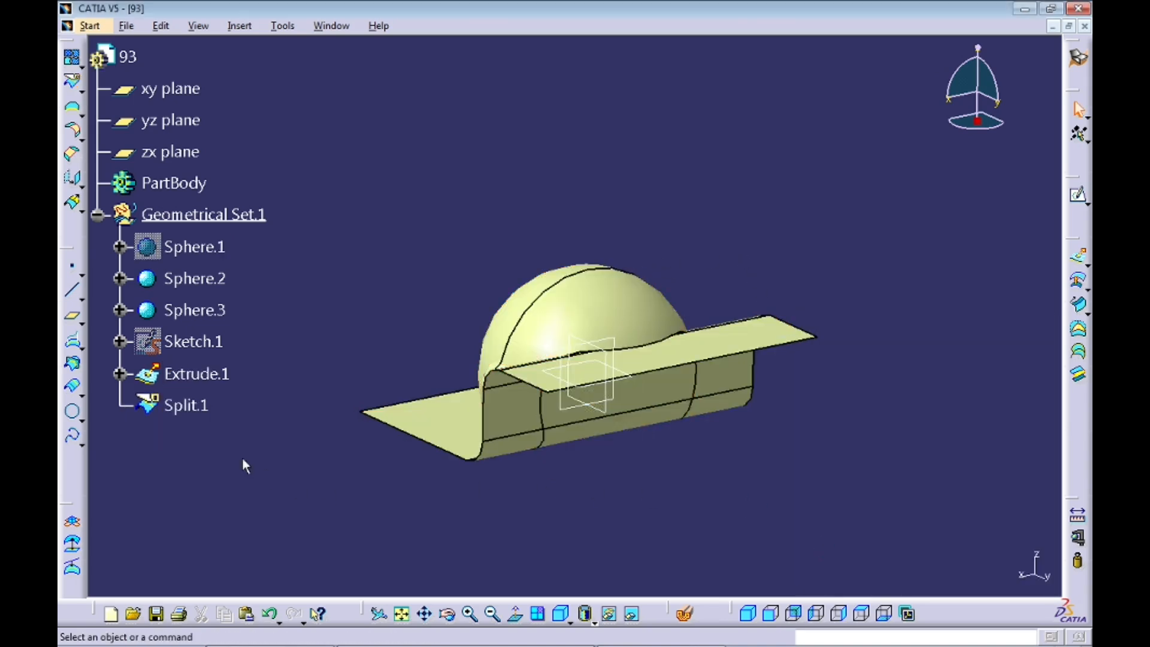
# Hide the extruded stepped surface, leaving the split sphere and the two side spheres displayed
pyautogui.click(184, 412)
pyautogui.moveTo(546, 510); pyautogui.dragTo(565, 482, button='middle')
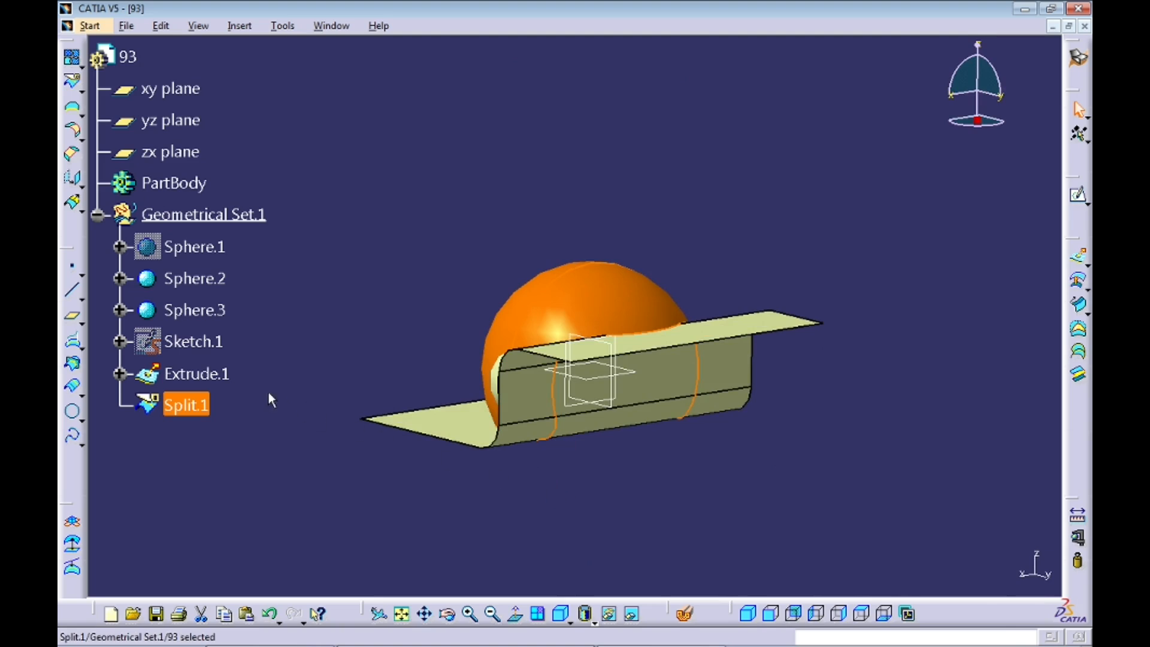
pyautogui.rightClick(220, 373)
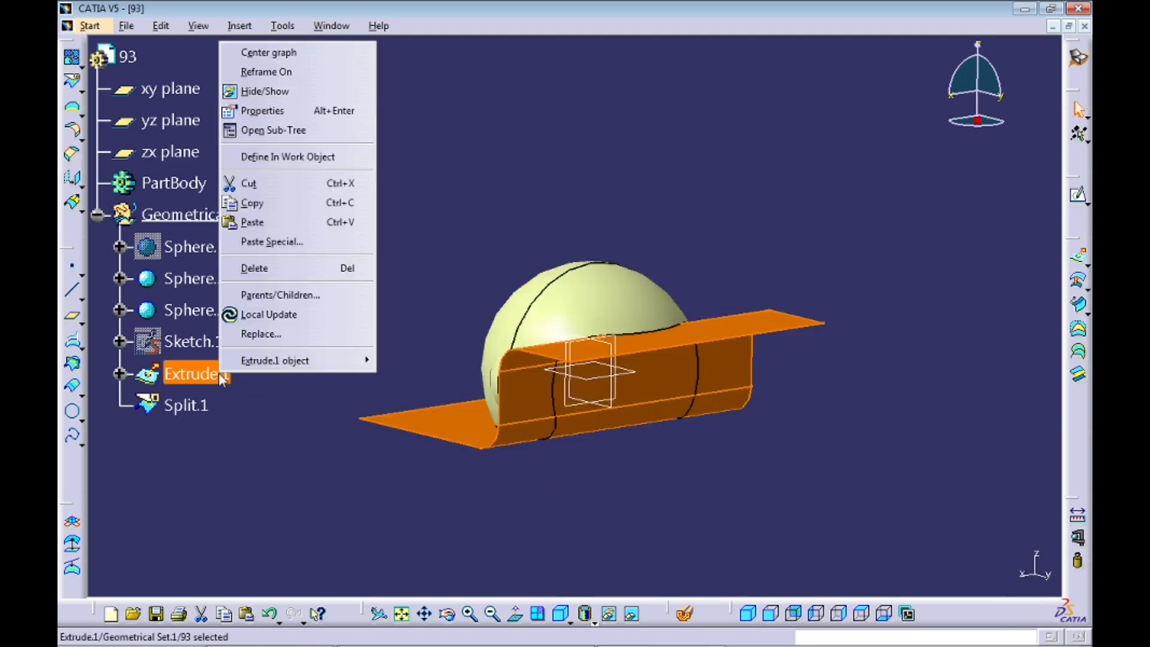
pyautogui.click(319, 92)
pyautogui.moveTo(721, 470); pyautogui.dragTo(605, 482, button='middle')
pyautogui.doubleClick(190, 407)
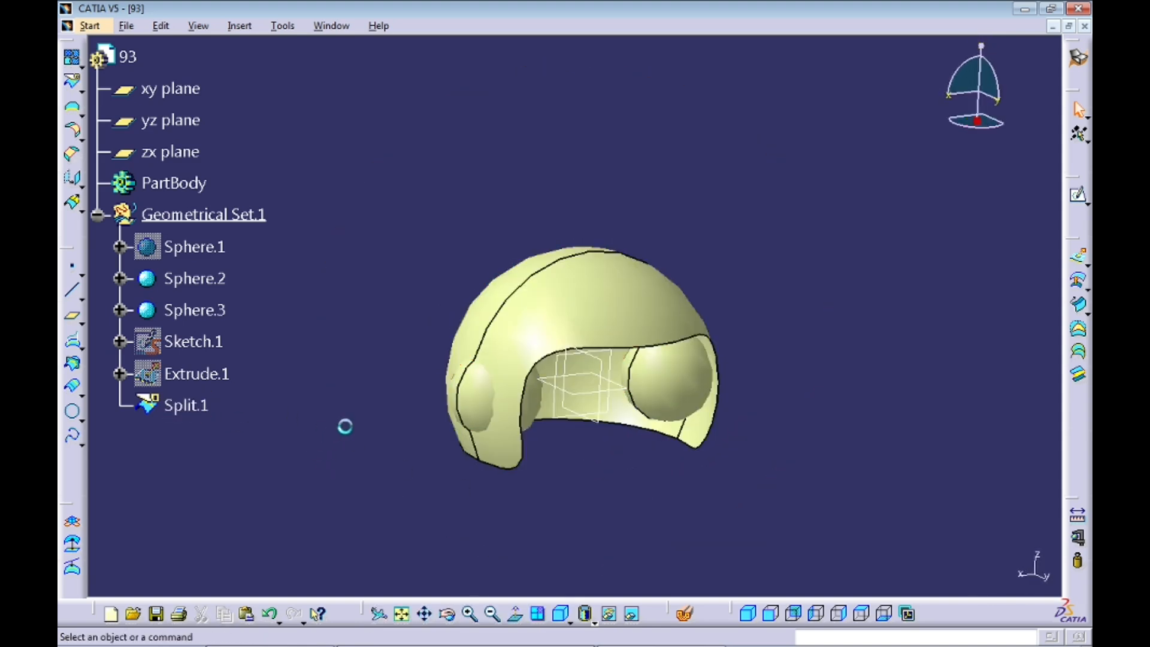
# Trim Split.1, Sphere.2 and Sphere.3 against each other in one Standard trim, keeping the outer side bulges
pyautogui.click(82, 86)
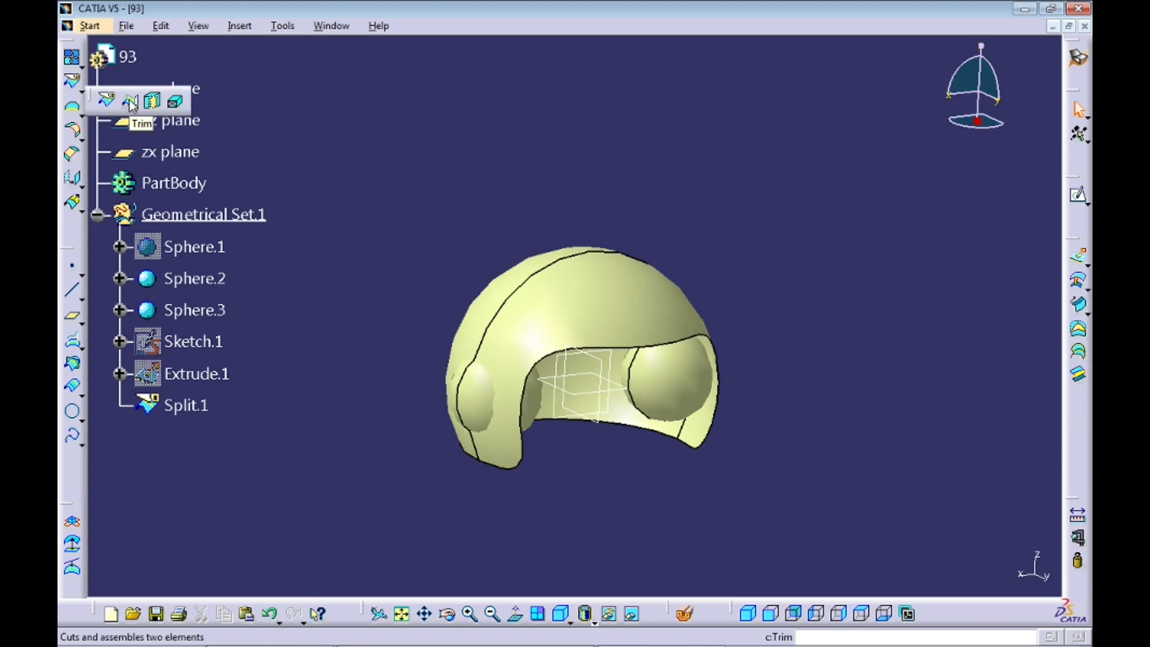
pyautogui.click(132, 103)
pyautogui.click(618, 310)
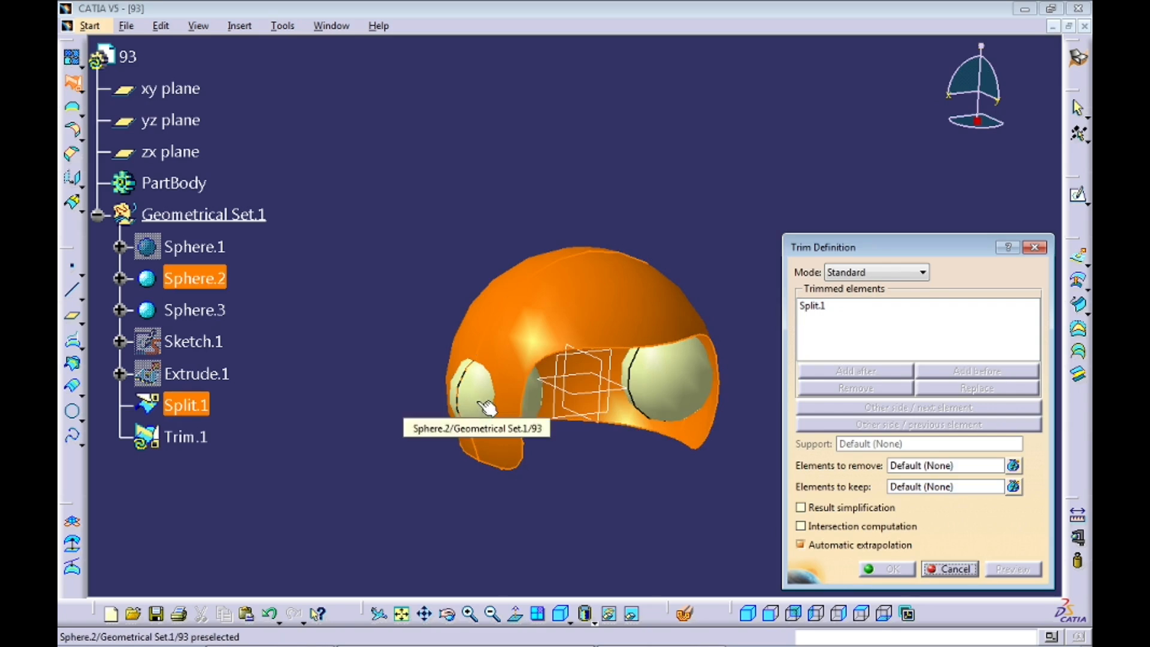
pyautogui.click(510, 429)
pyautogui.moveTo(543, 438); pyautogui.dragTo(431, 430, button='middle')
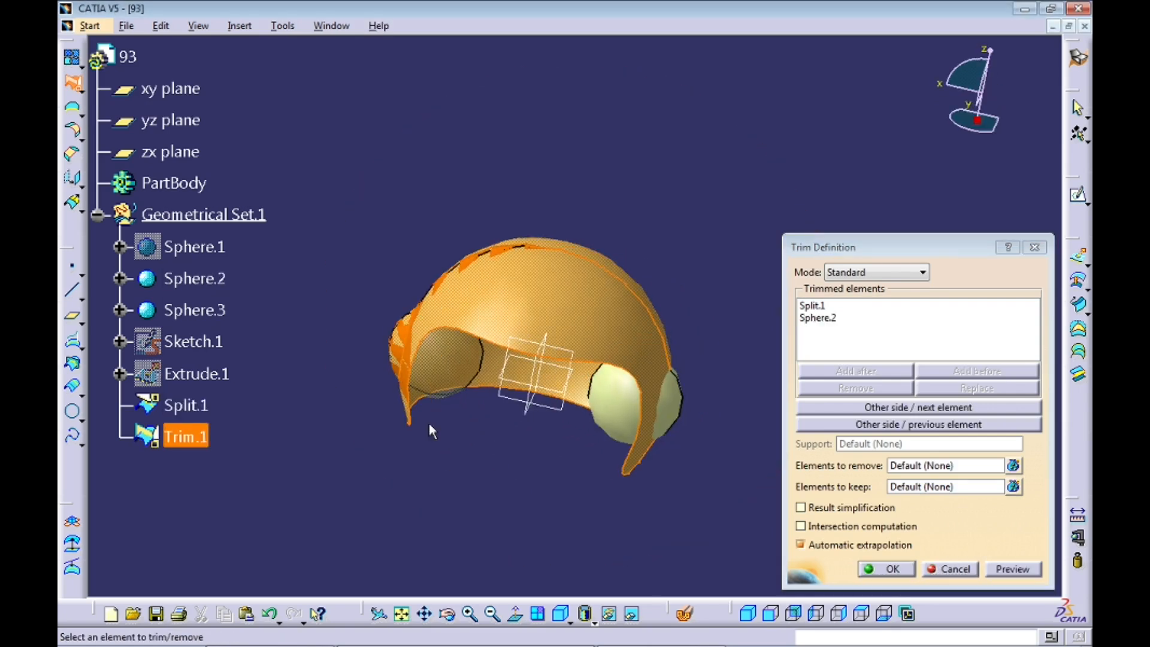
pyautogui.click(676, 412)
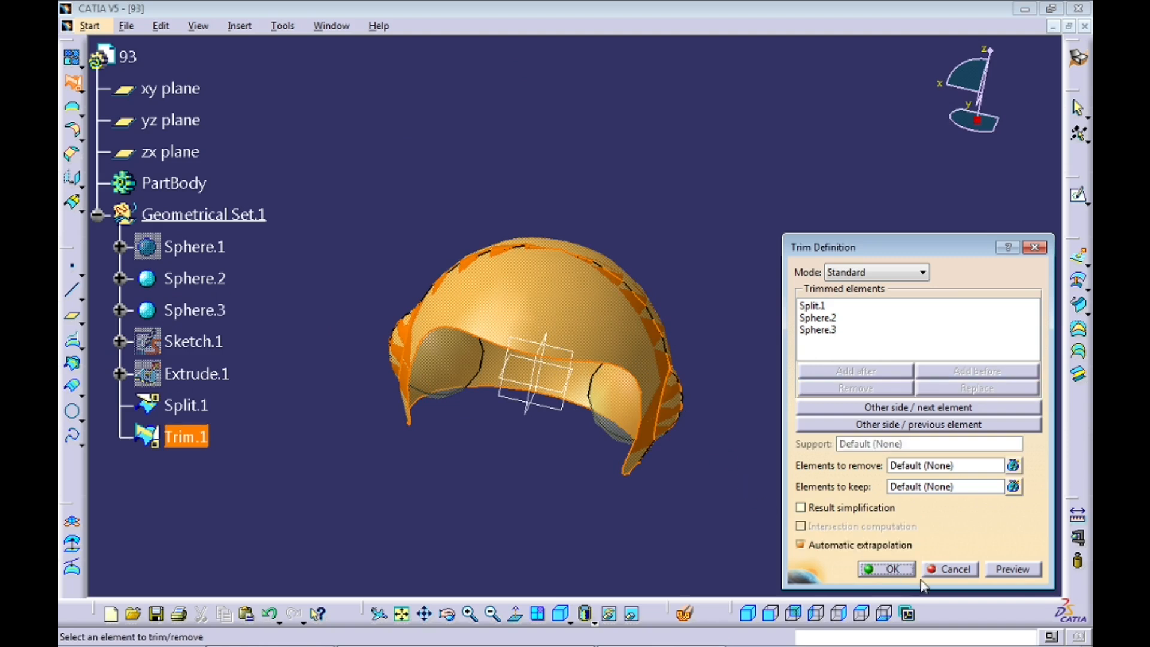
pyautogui.click(890, 569)
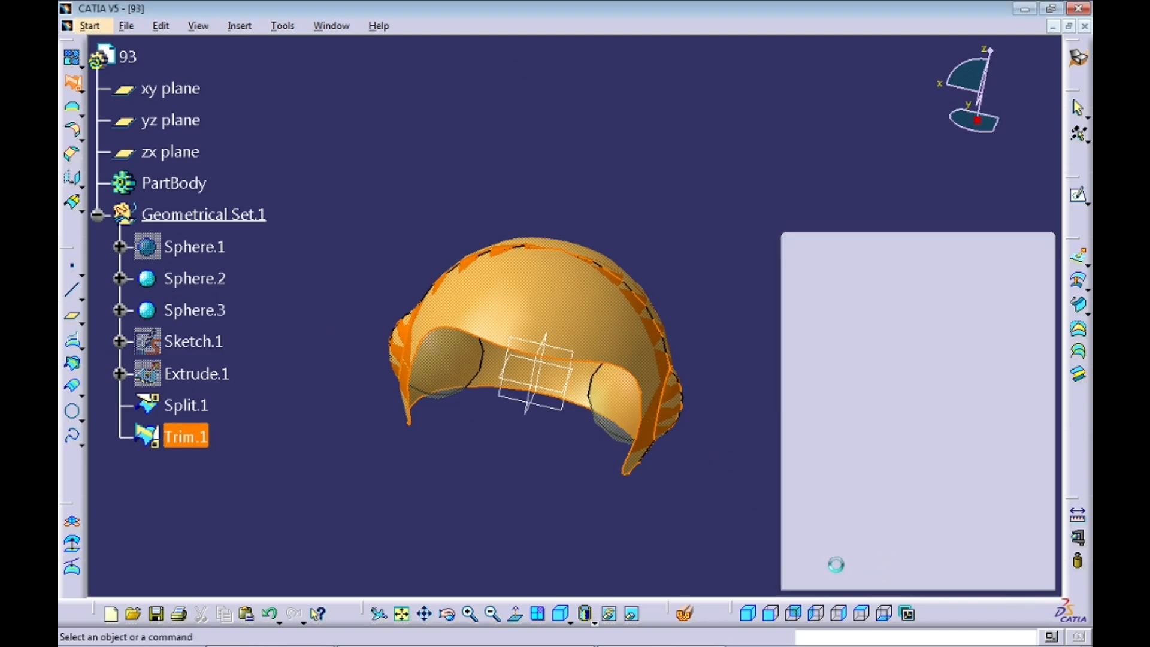
pyautogui.moveTo(569, 473); pyautogui.dragTo(638, 458, button='middle')
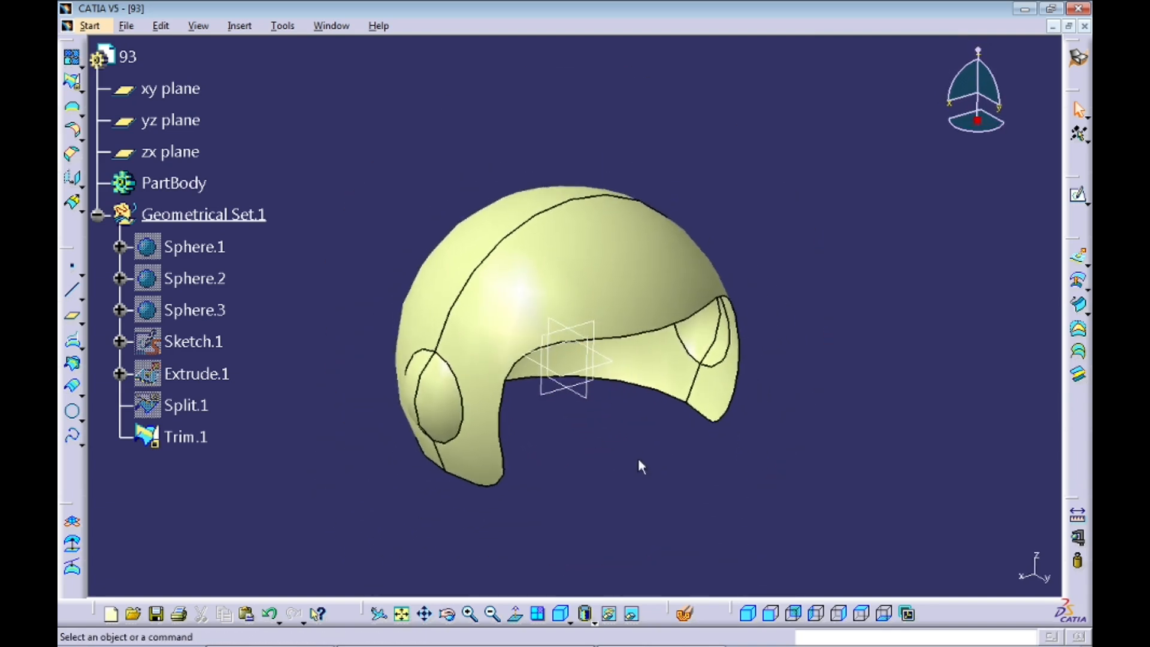
# Check the hidden construction elements in the no-show space and return to the visible space
pyautogui.click(633, 614)
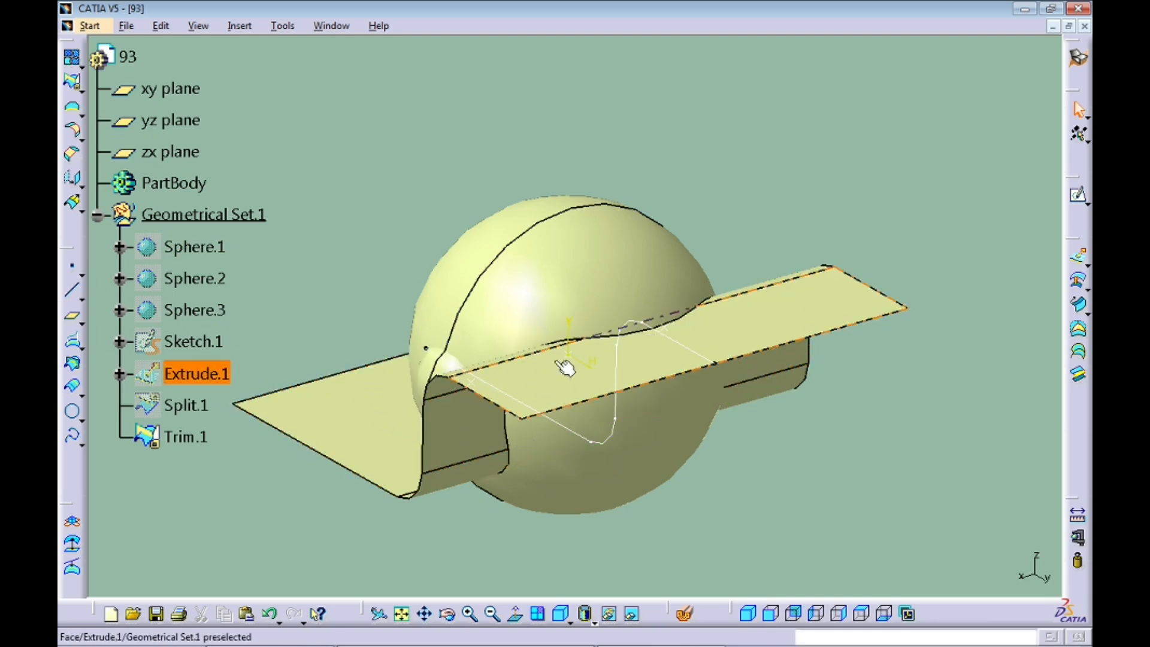
pyautogui.click(633, 614)
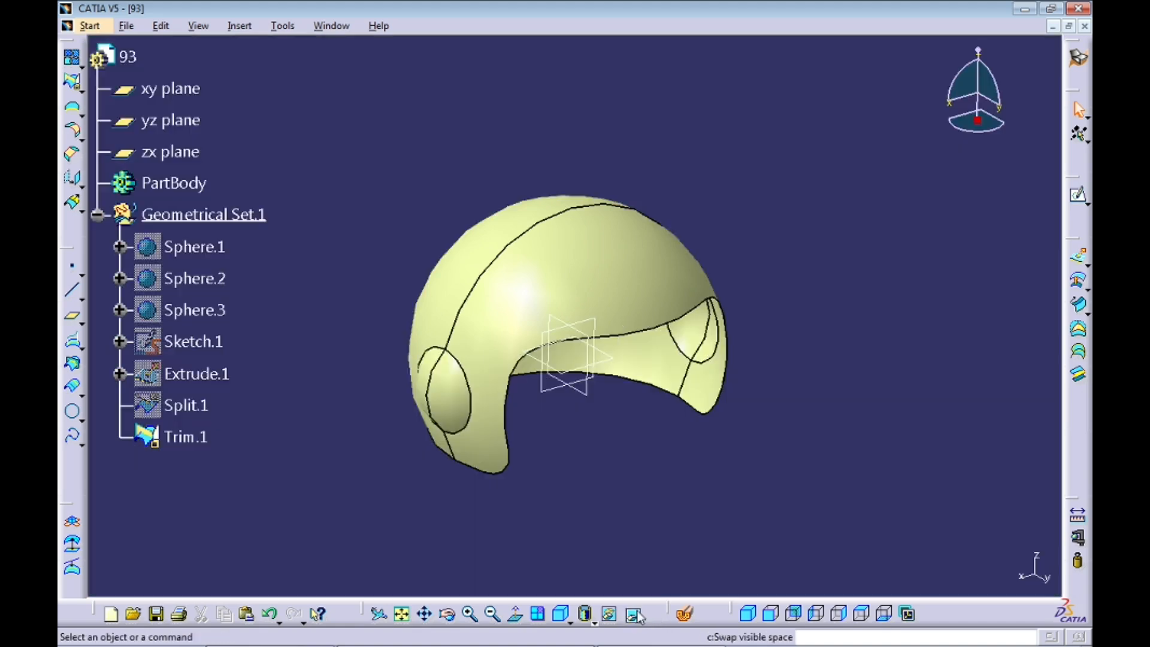
pyautogui.moveTo(667, 492); pyautogui.dragTo(641, 423, button='middle')
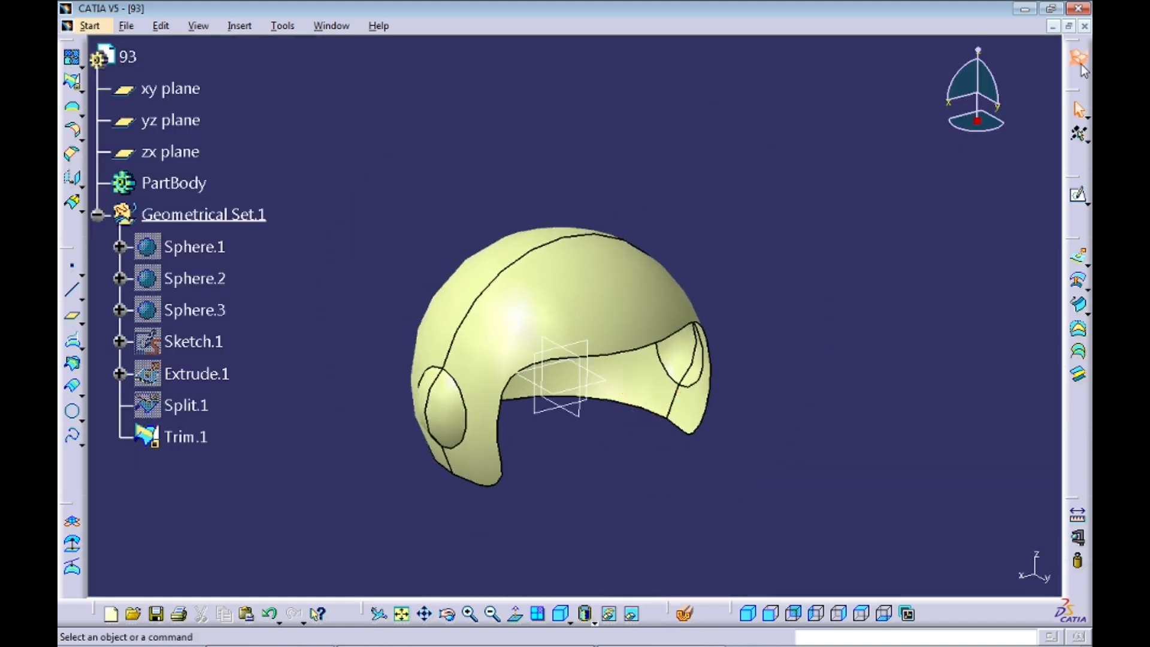
# Switch to the Part Design workbench and thicken Trim.1 with a first offset of 1 mm and a second offset of 0 mm
pyautogui.click(1080, 61)
pyautogui.click(866, 128)
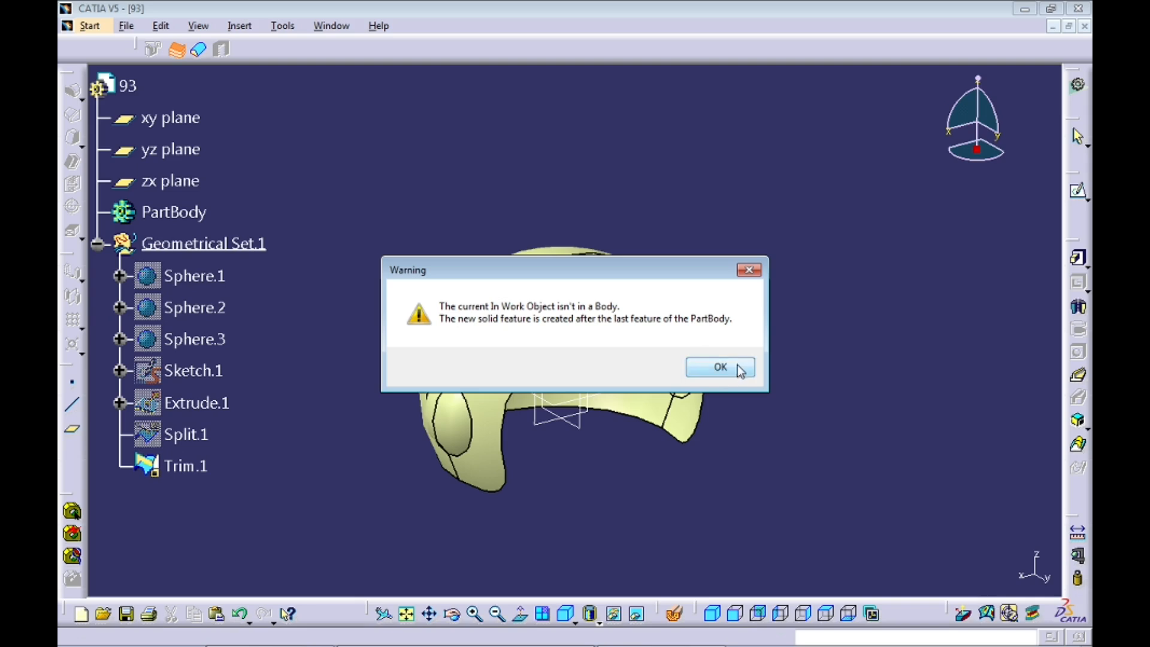
pyautogui.click(750, 374)
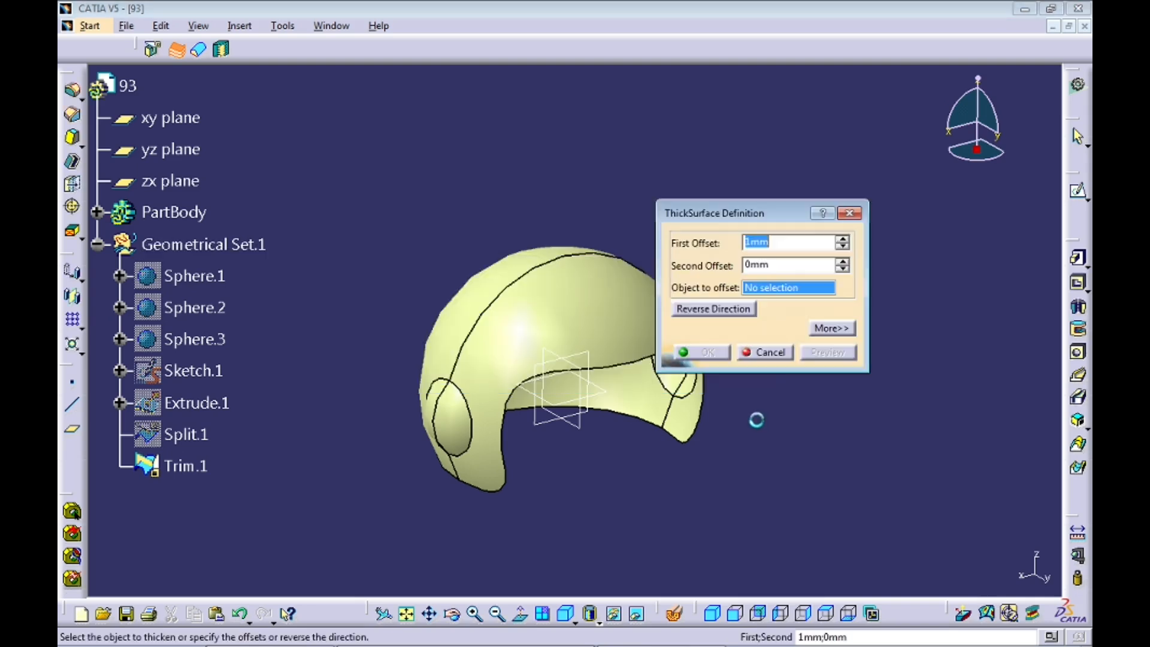
pyautogui.click(617, 323)
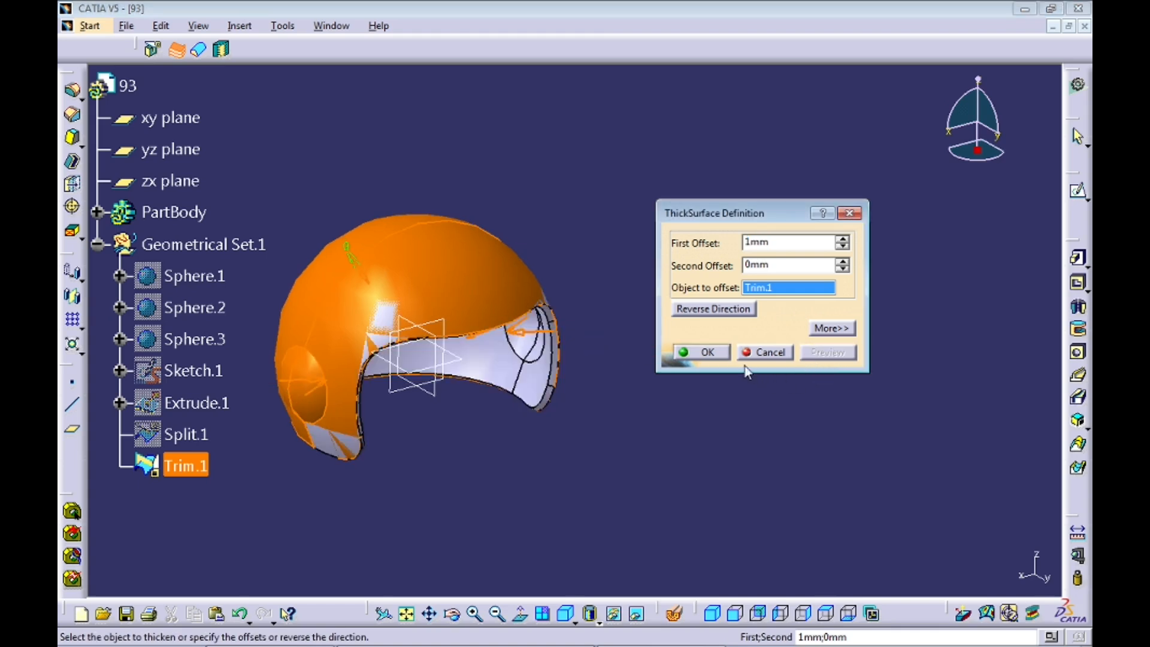
pyautogui.click(701, 354)
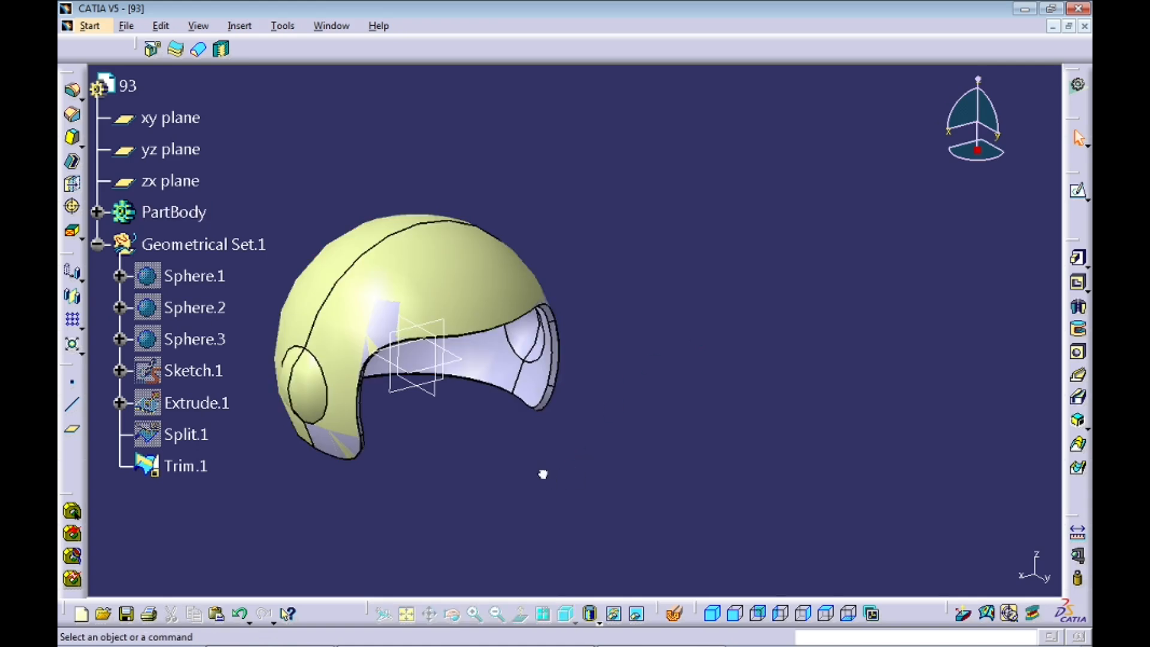
# Hide the three reference planes and Geometrical Set.1 so only the thickened solid is displayed
pyautogui.moveTo(547, 470); pyautogui.dragTo(550, 485)
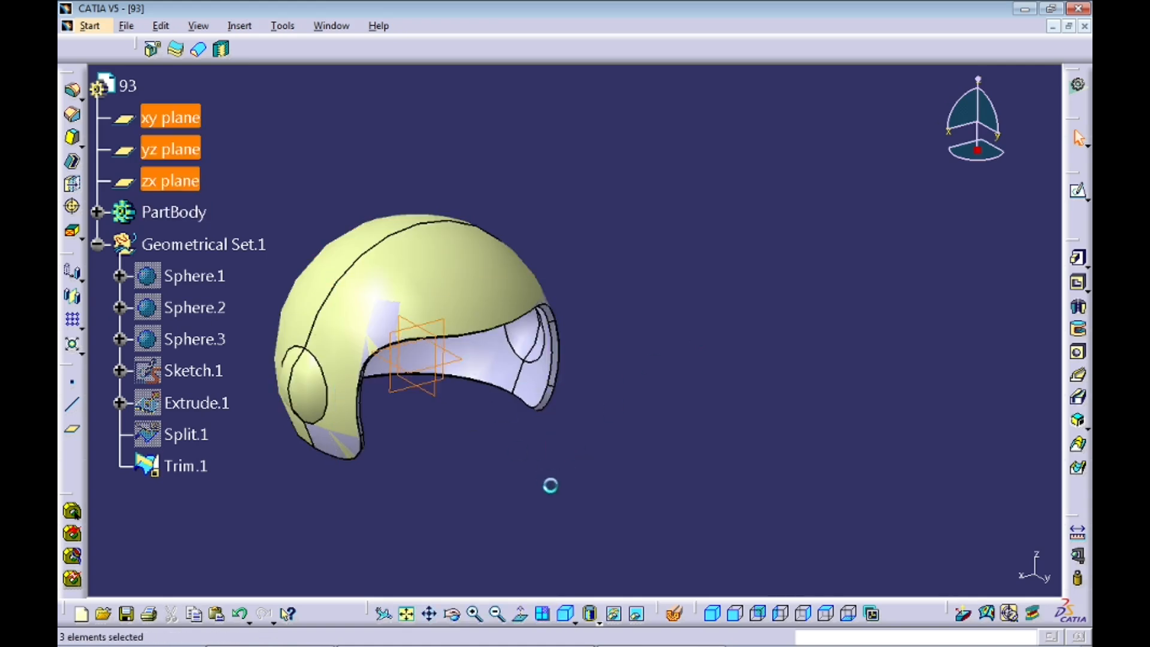
pyautogui.click(613, 613)
pyautogui.rightClick(202, 245)
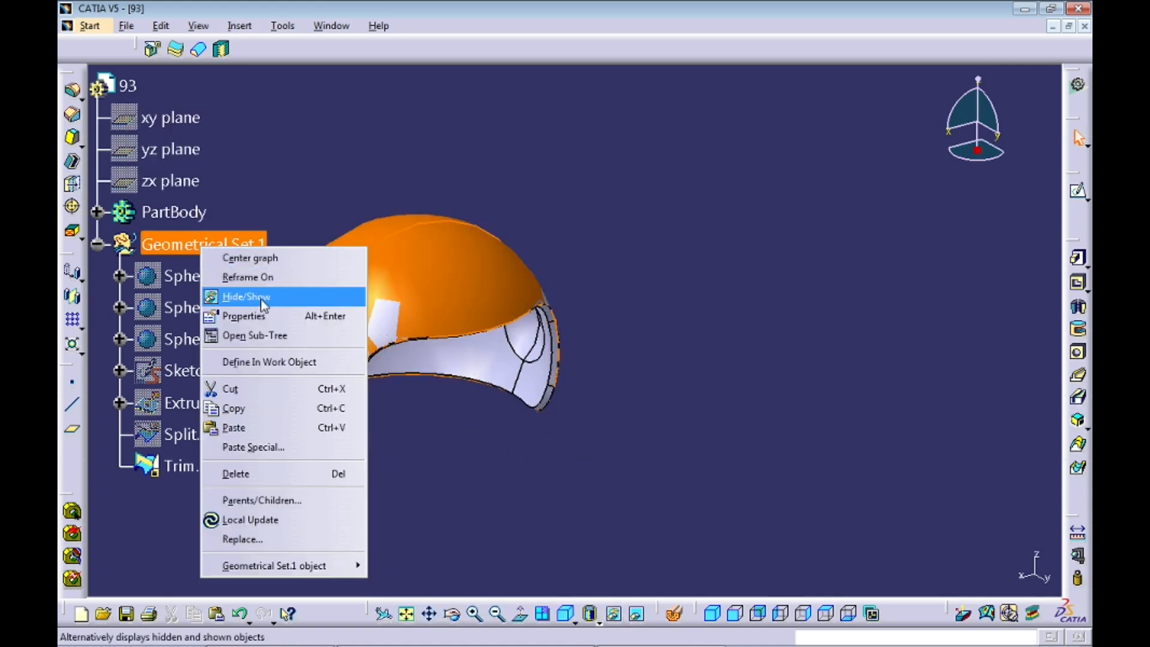
pyautogui.click(246, 295)
pyautogui.moveTo(411, 393); pyautogui.dragTo(690, 590, button='middle')
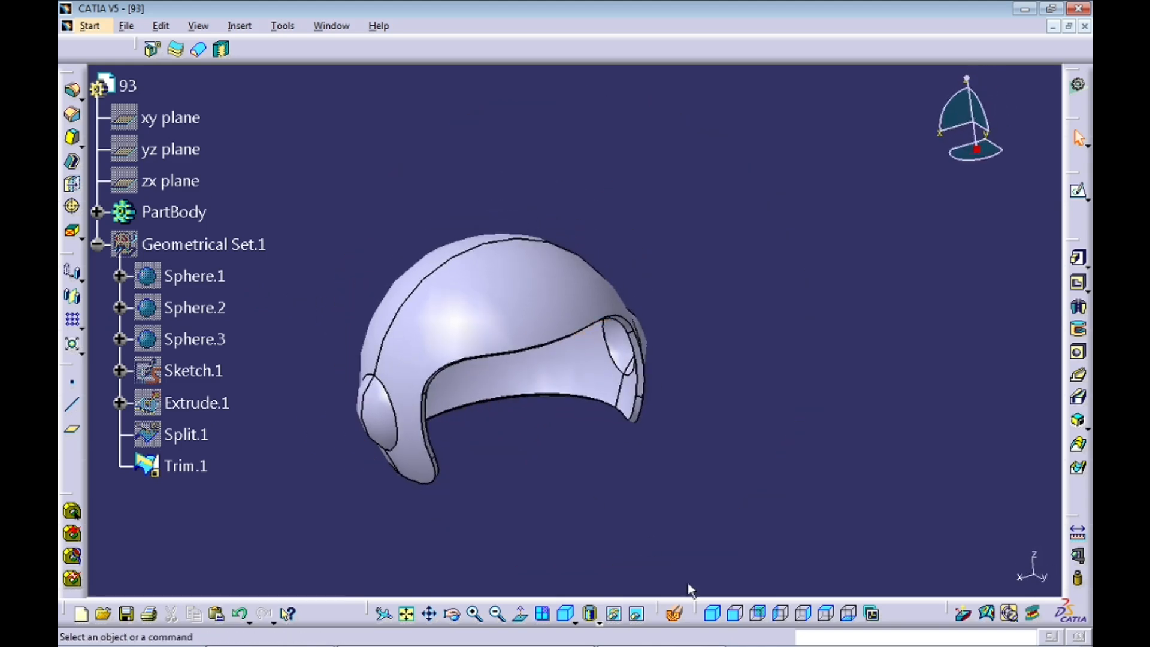
# Inspect the thickened helmet shell in isometric view and with a temporary 3D section clipping
pyautogui.click(712, 611)
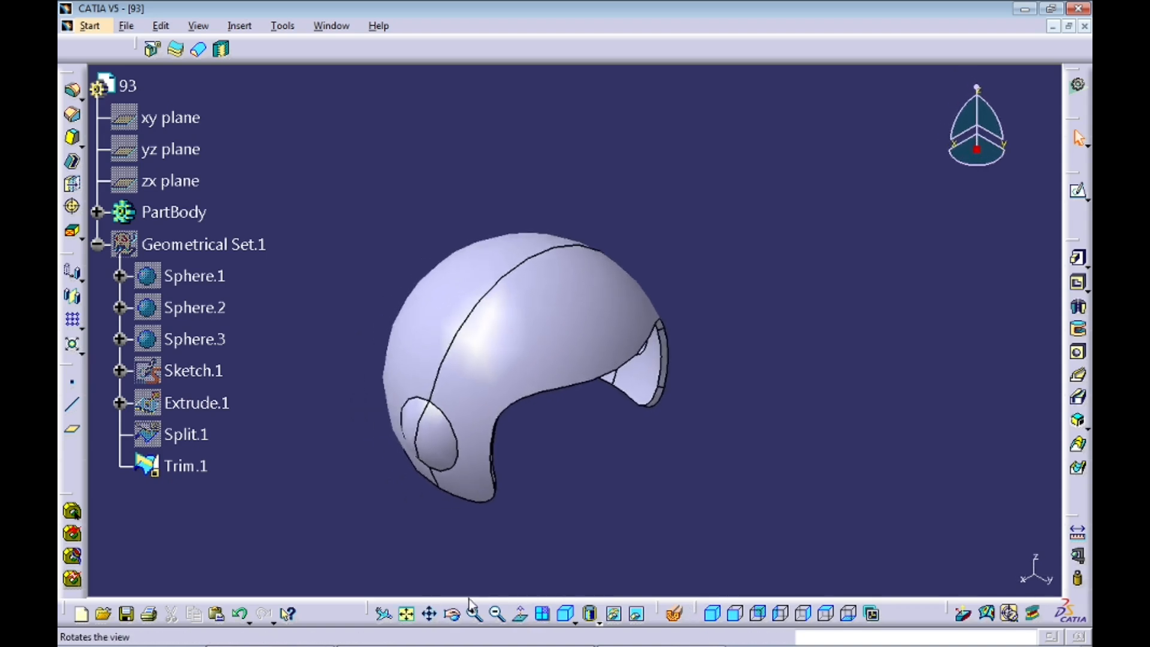
pyautogui.moveTo(623, 485); pyautogui.dragTo(541, 430, button='middle')
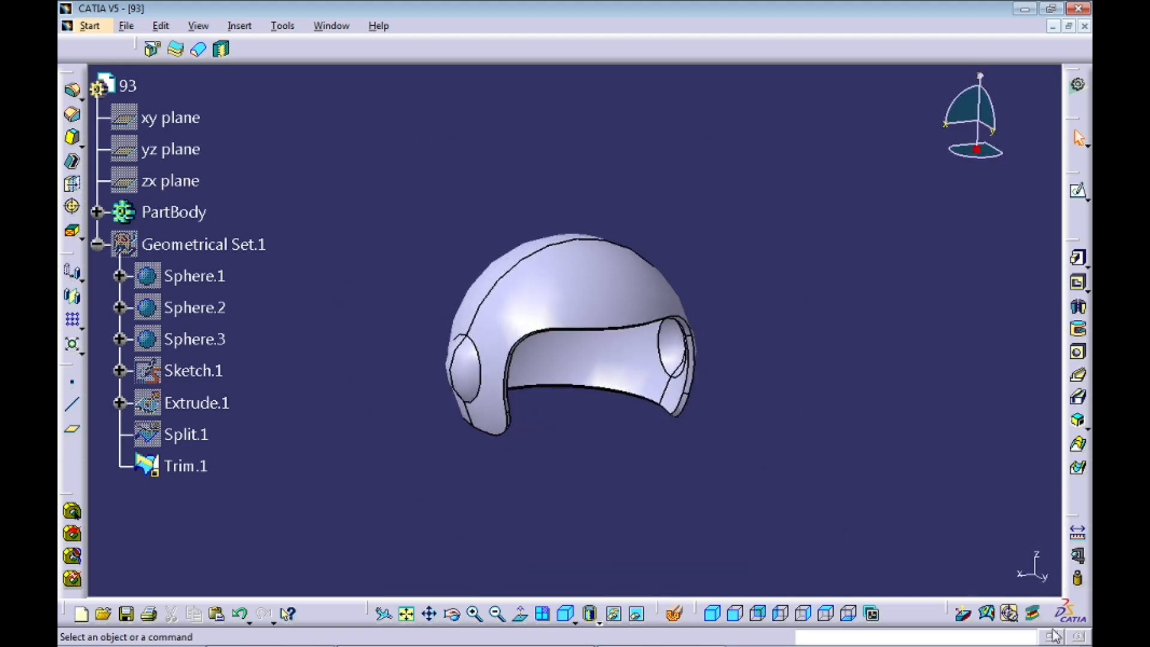
pyautogui.click(674, 612)
pyautogui.moveTo(644, 437); pyautogui.dragTo(697, 434, button='middle')
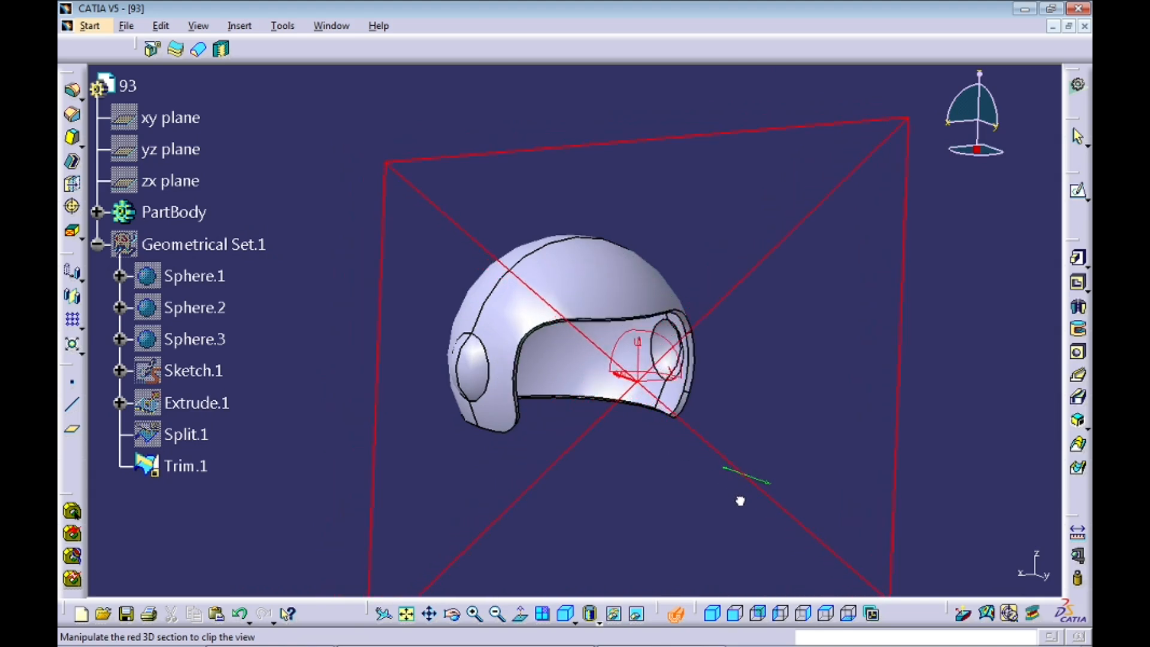
pyautogui.moveTo(593, 505); pyautogui.dragTo(522, 506, button='middle')
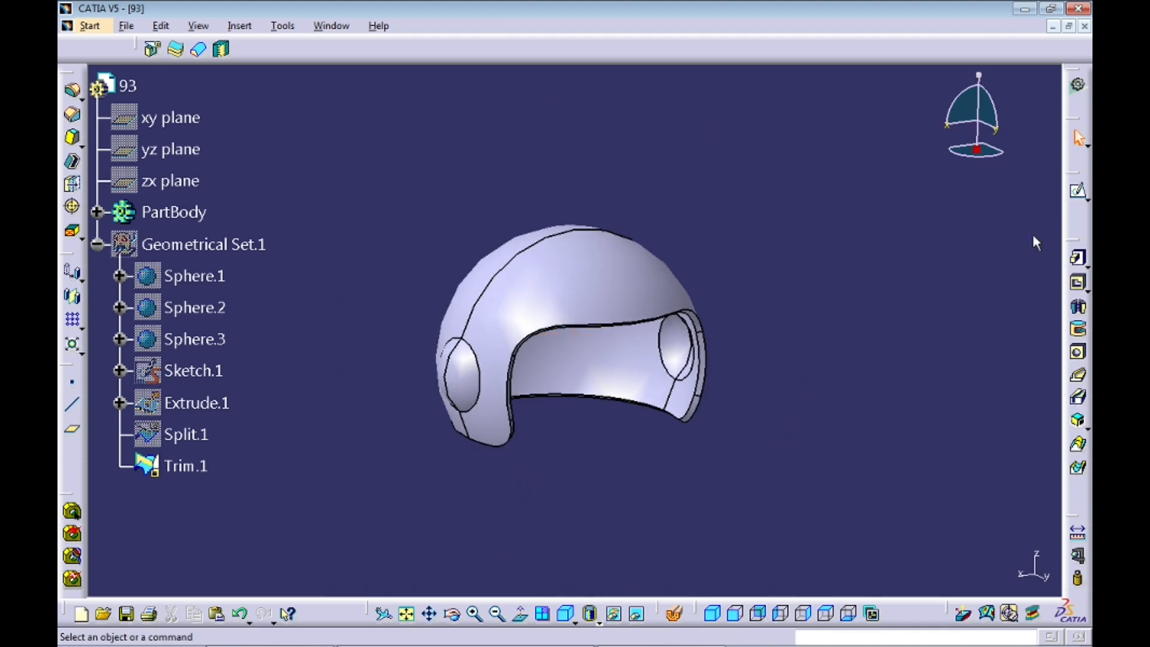
# Close part 93 without saving the changes
pyautogui.click(1084, 27)
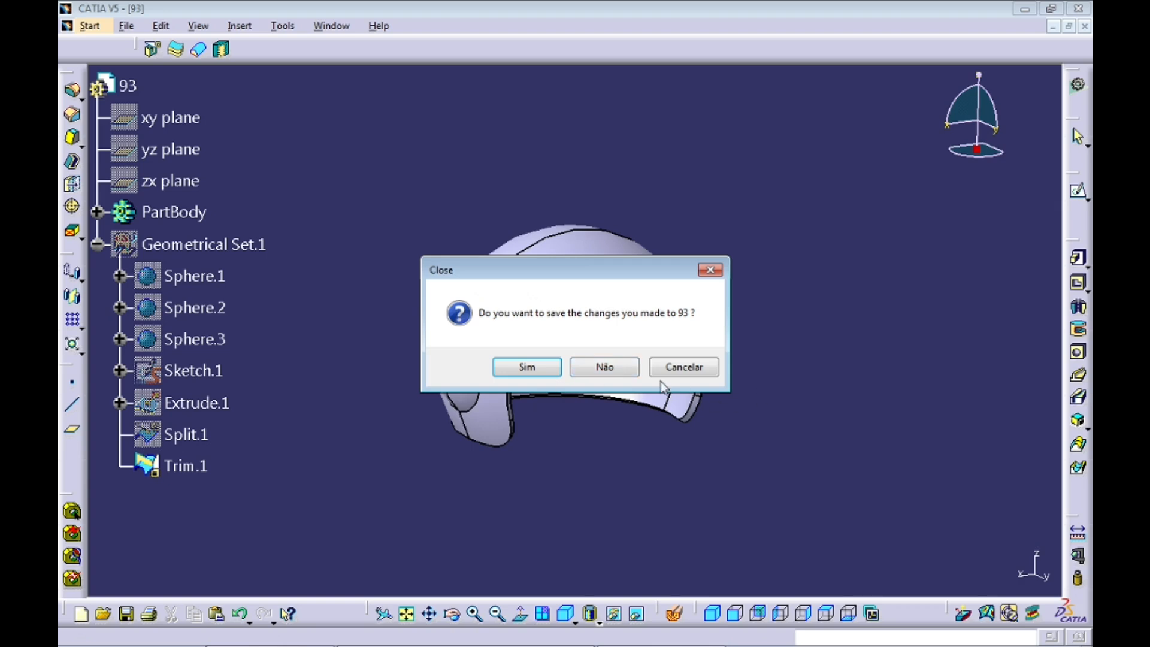
pyautogui.click(626, 374)
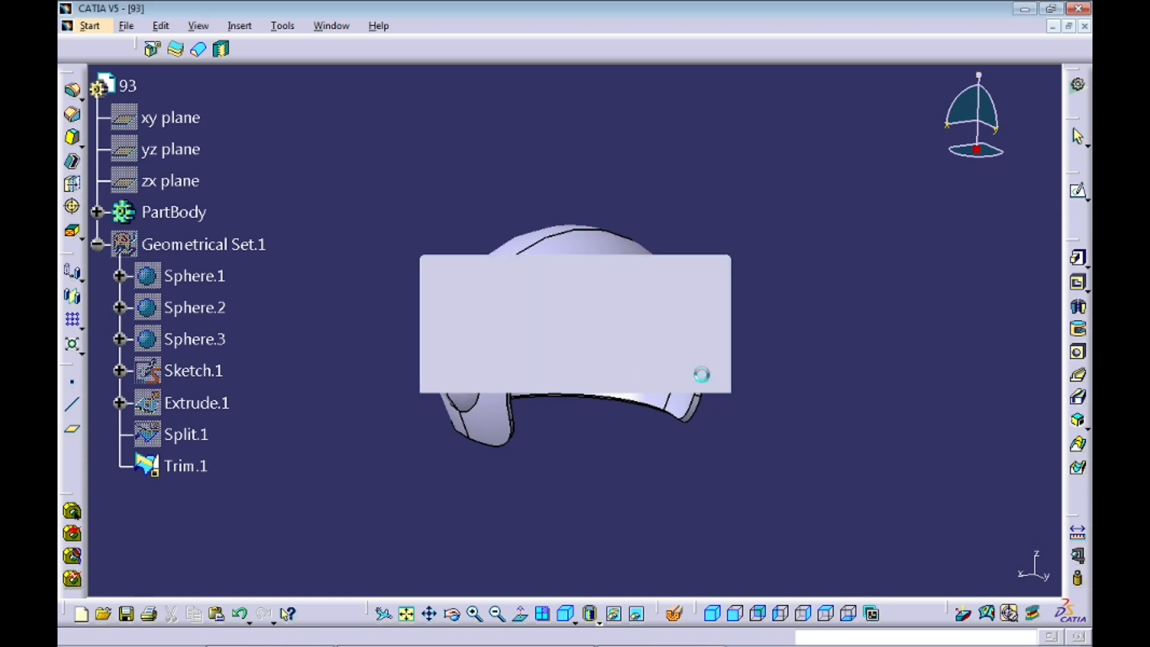